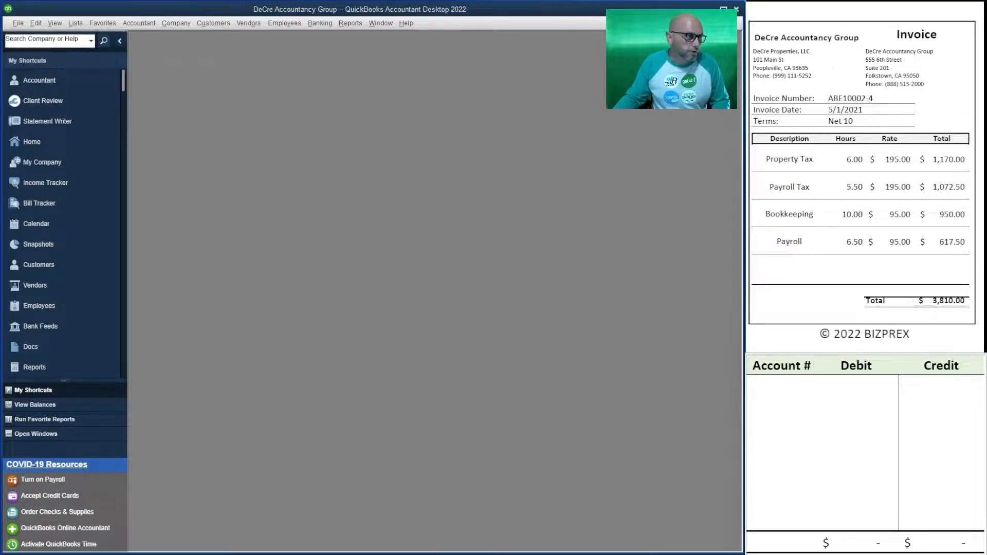
Start a new customer invoice and choose DeCre Properties, LLC as the customer.
{"action": "left_click", "coordinate": [248, 24]}
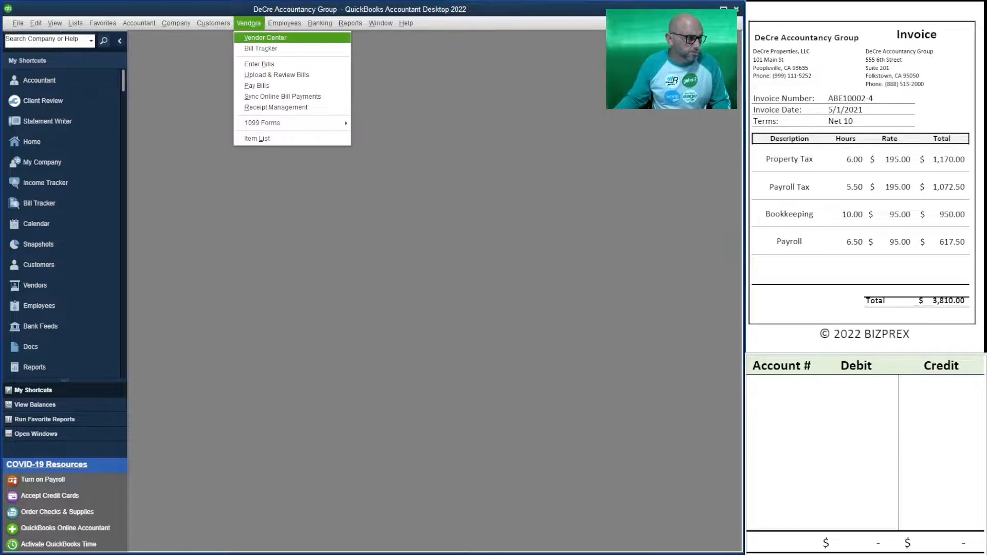
{"action": "mouse_move", "coordinate": [213, 24]}
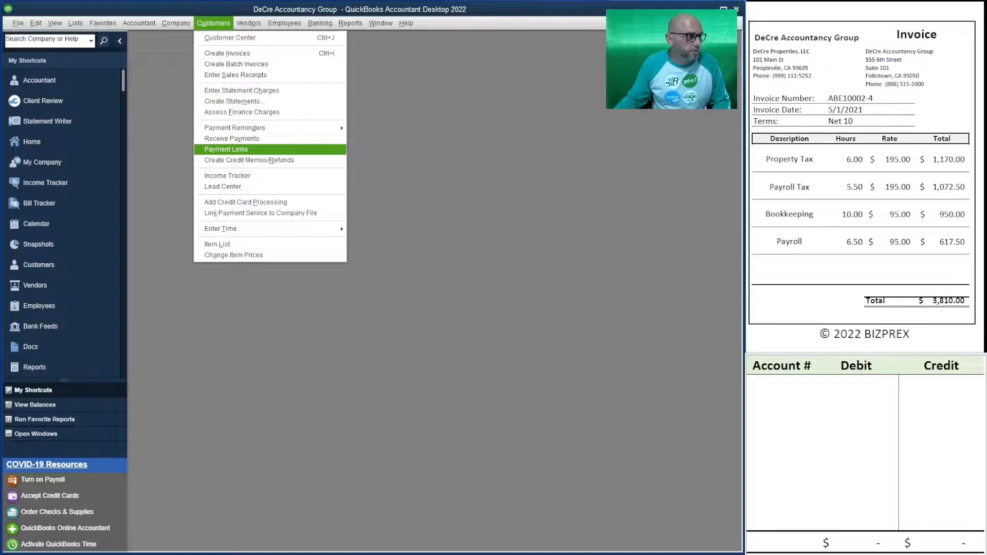
{"action": "left_click", "coordinate": [227, 53]}
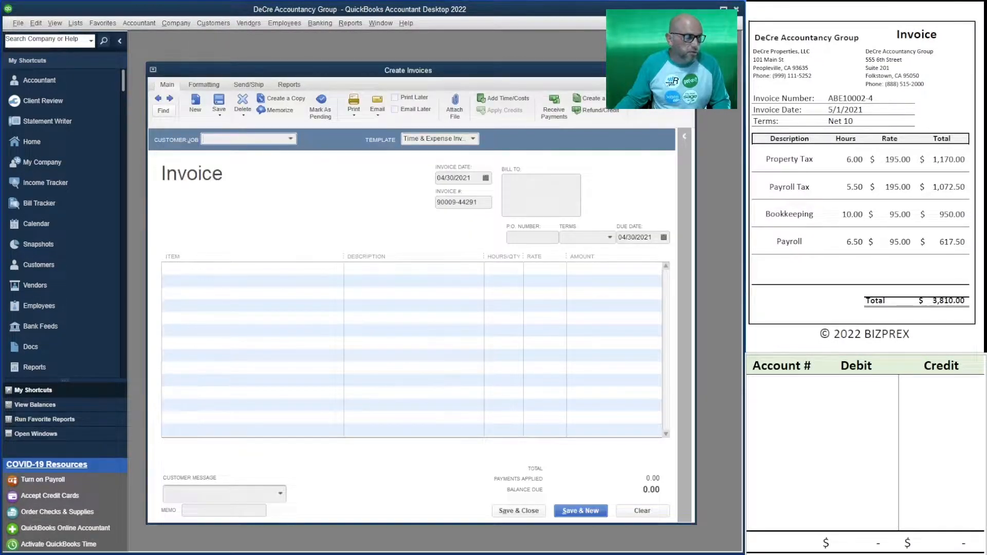
{"action": "left_click", "coordinate": [291, 139]}
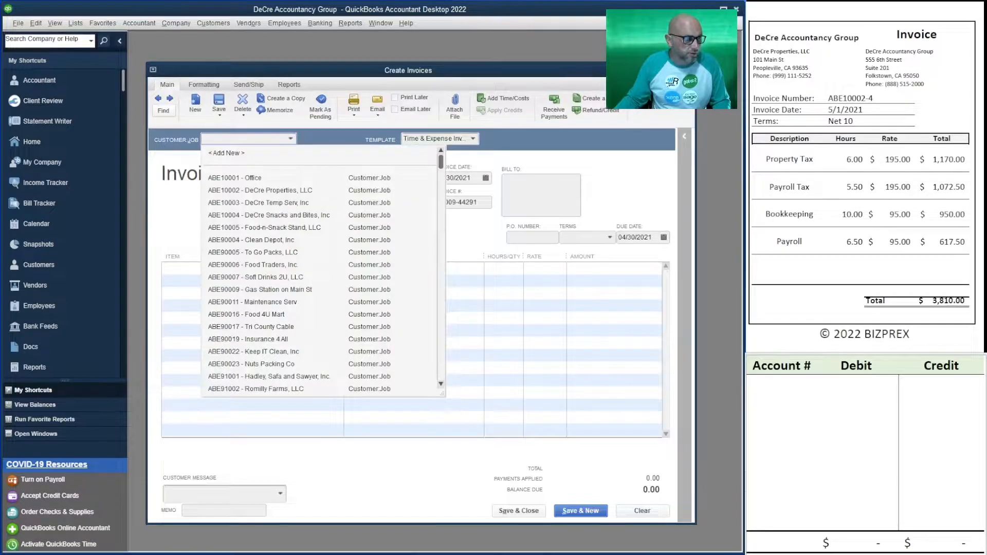
{"action": "left_click", "coordinate": [260, 190]}
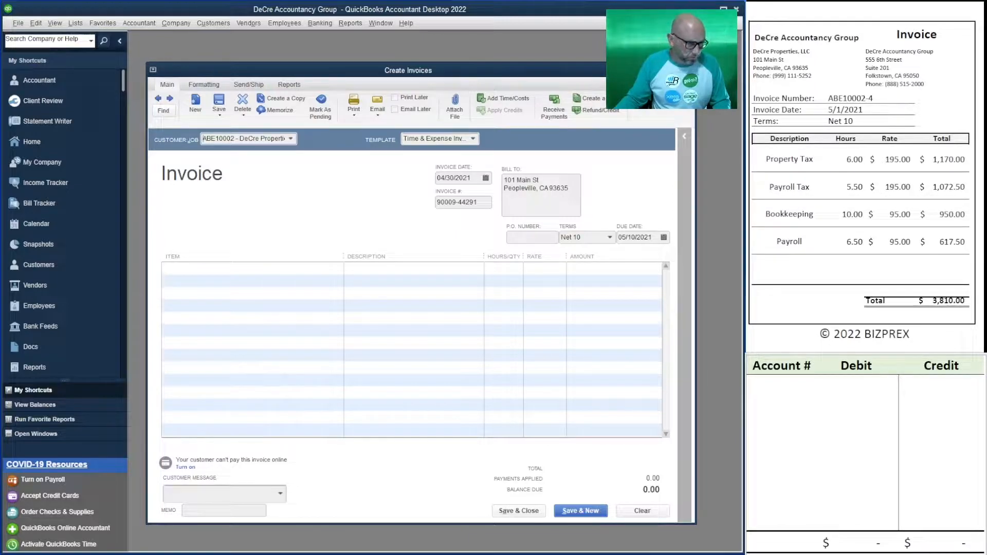
Add the Property Tax service item to the invoice's first line with 6 hours.
{"action": "left_click", "coordinate": [247, 268]}
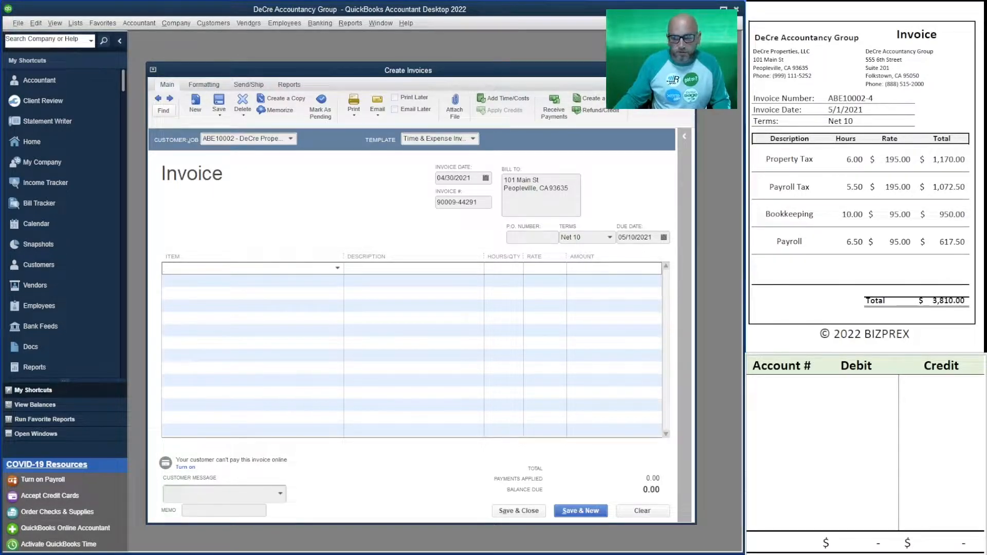
{"action": "type", "text": "pro"}
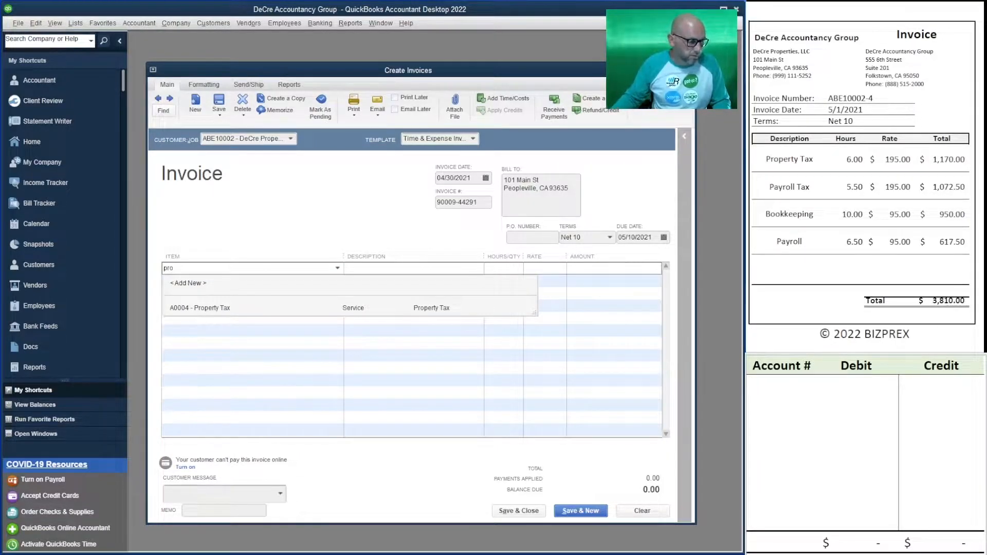
{"action": "key", "text": "Tab"}
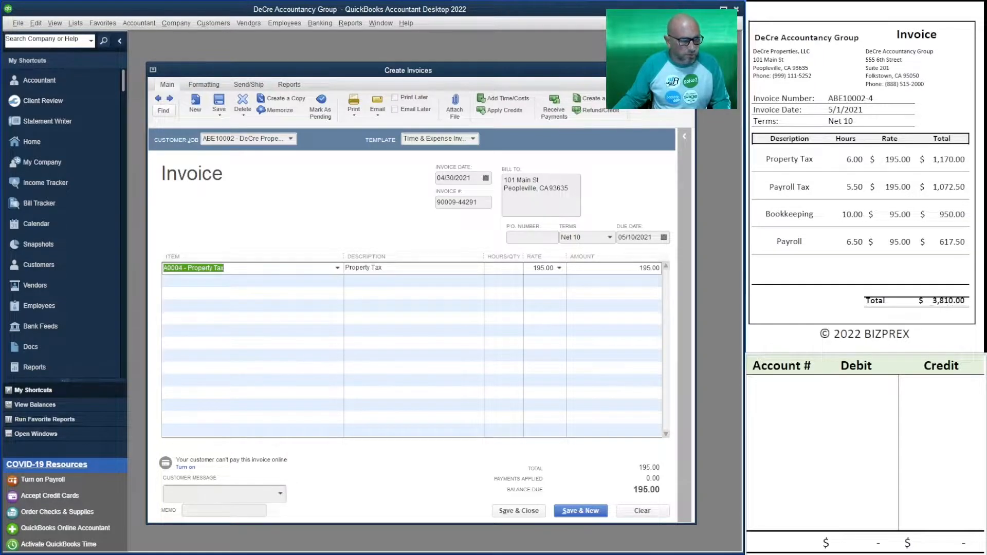
{"action": "key", "text": "Tab"}
{"action": "type", "text": "6"}
{"action": "key", "text": "Tab"}
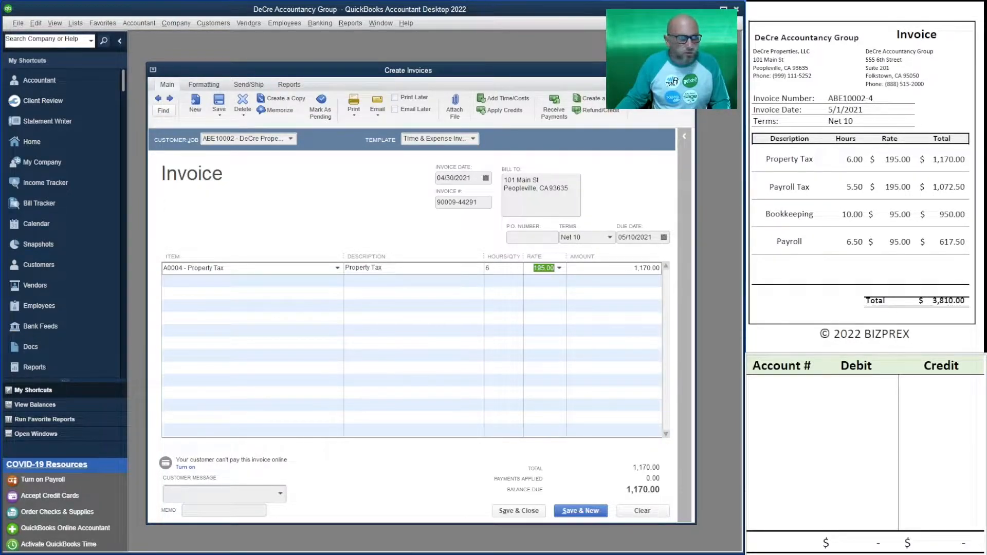
Set the invoice date to 05/01/2021.
{"action": "left_click", "coordinate": [454, 178]}
{"action": "type", "text": "5/01/2021"}
{"action": "key", "text": "Tab"}
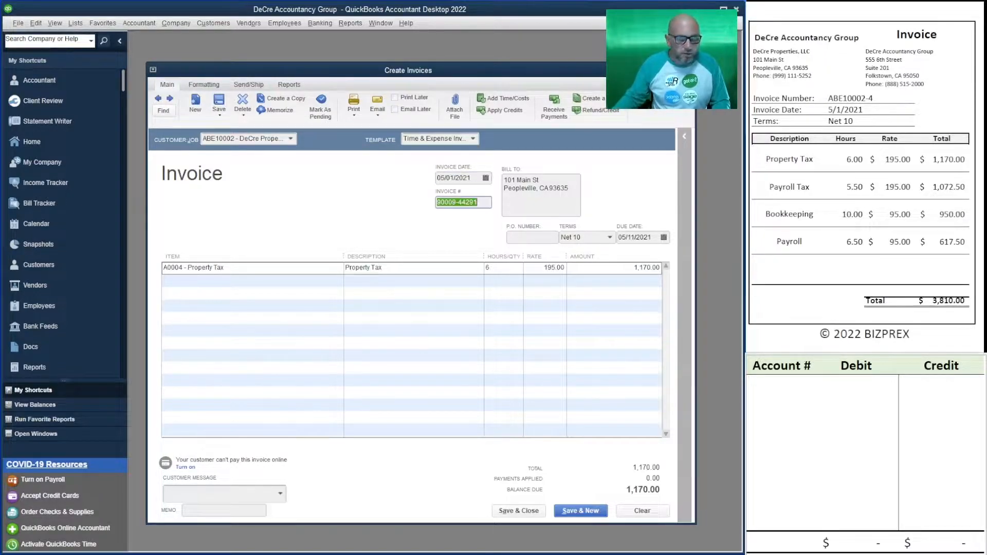
Copy the invoice number from the source invoice and paste it over the default invoice number.
{"action": "left_click_drag", "start_coordinate": [875, 99], "coordinate": [782, 98]}
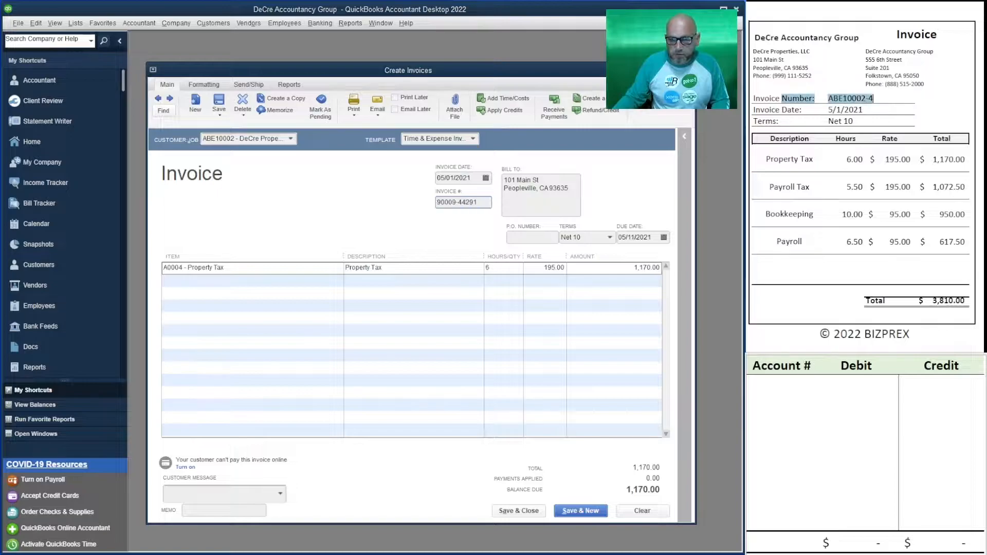
{"action": "left_click", "coordinate": [866, 98]}
{"action": "left_click_drag", "start_coordinate": [874, 99], "coordinate": [829, 98]}
{"action": "key", "text": "ctrl+c"}
{"action": "key", "text": "alt+Tab"}
{"action": "key", "text": "ctrl+v"}
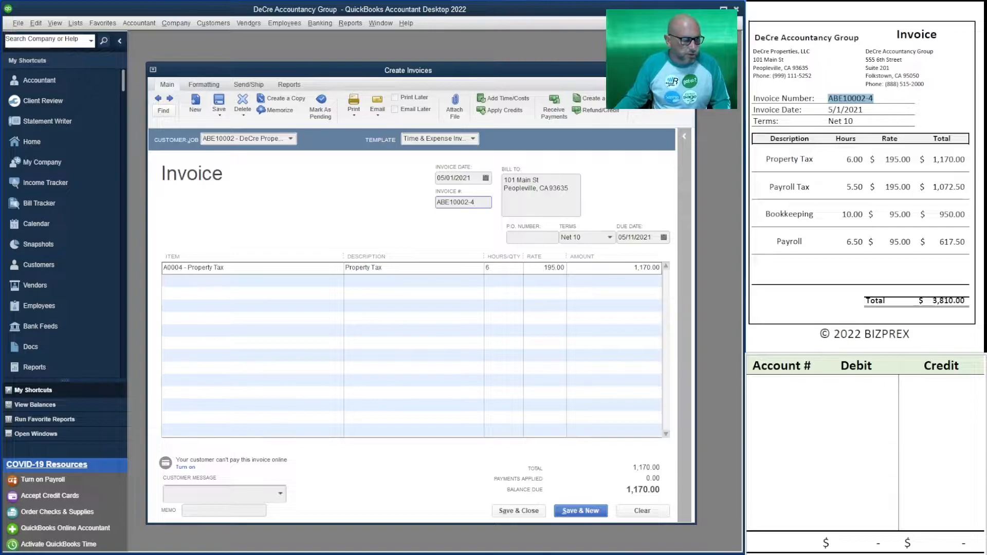
Add the Payroll Tax service item on the second invoice line with 5.5 hours.
{"action": "left_click", "coordinate": [231, 281]}
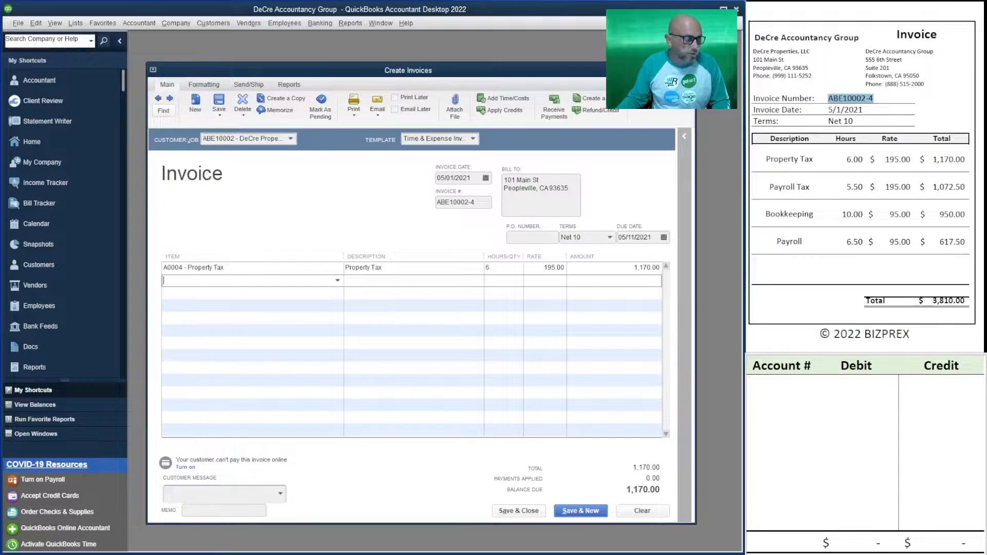
{"action": "type", "text": "payr"}
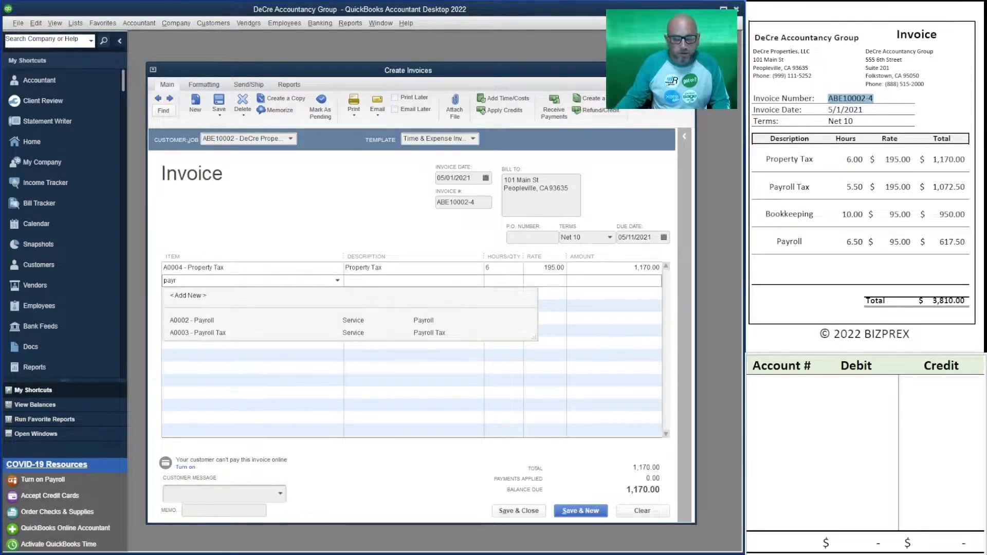
{"action": "left_click", "coordinate": [198, 333]}
{"action": "key", "text": "Tab"}
{"action": "key", "text": "Tab"}
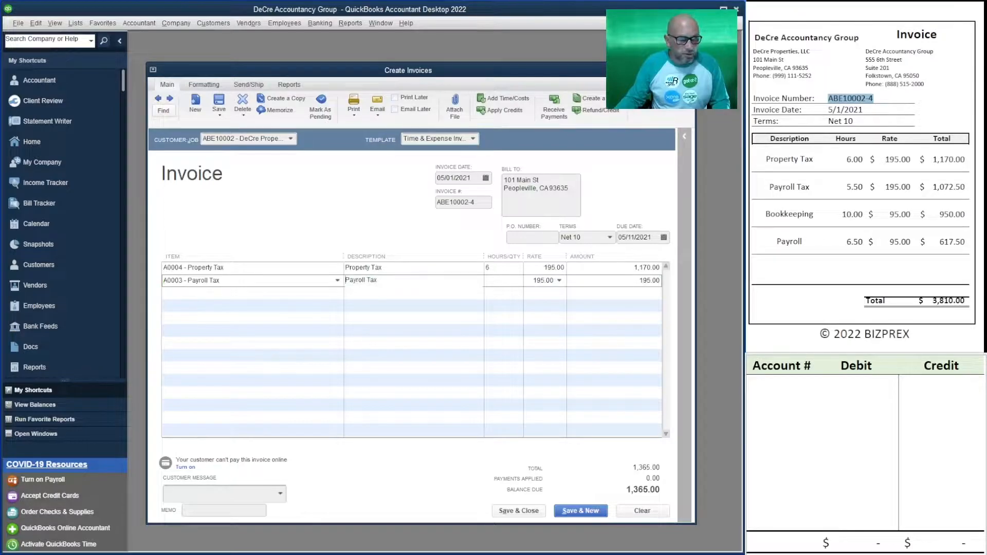
{"action": "type", "text": "5.5"}
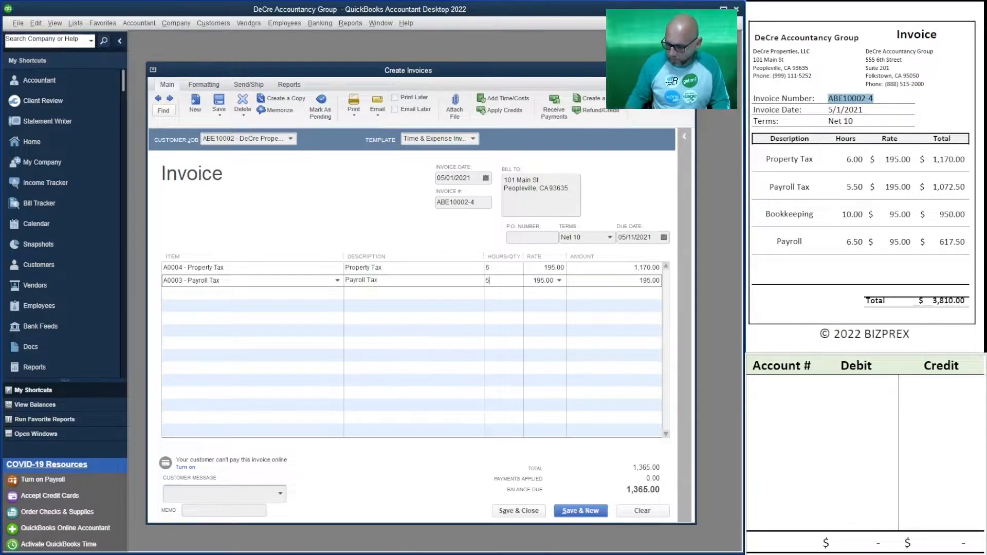
{"action": "key", "text": "Tab"}
{"action": "key", "text": "Tab"}
{"action": "key", "text": "Tab"}
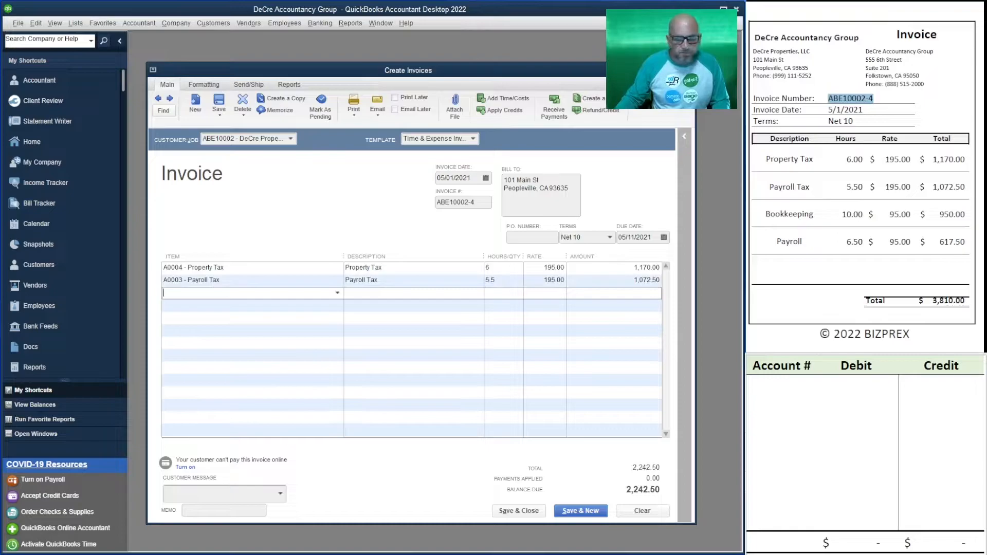
Add the Bookkeeping service item on the third invoice line with 10 hours.
{"action": "type", "text": "book"}
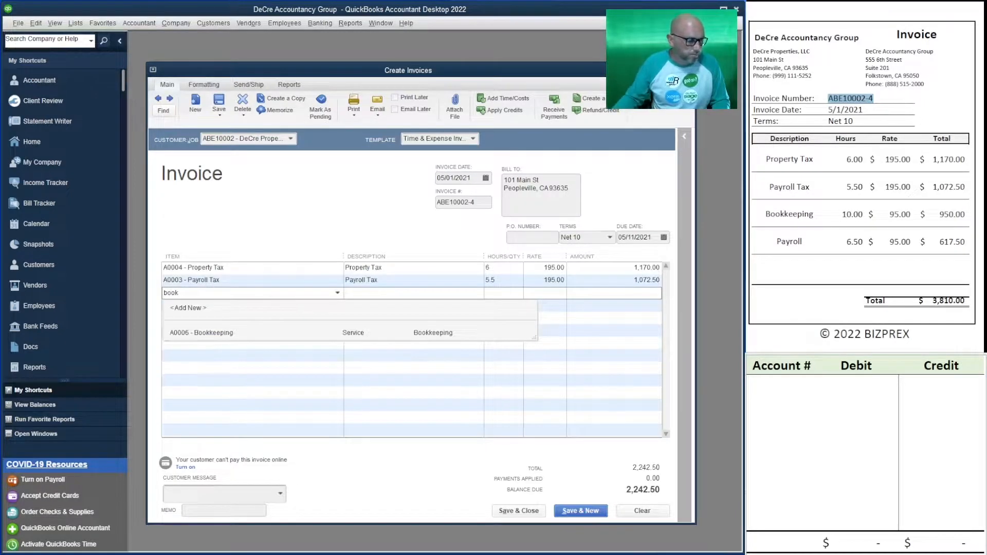
{"action": "key", "text": "Return"}
{"action": "key", "text": "Tab"}
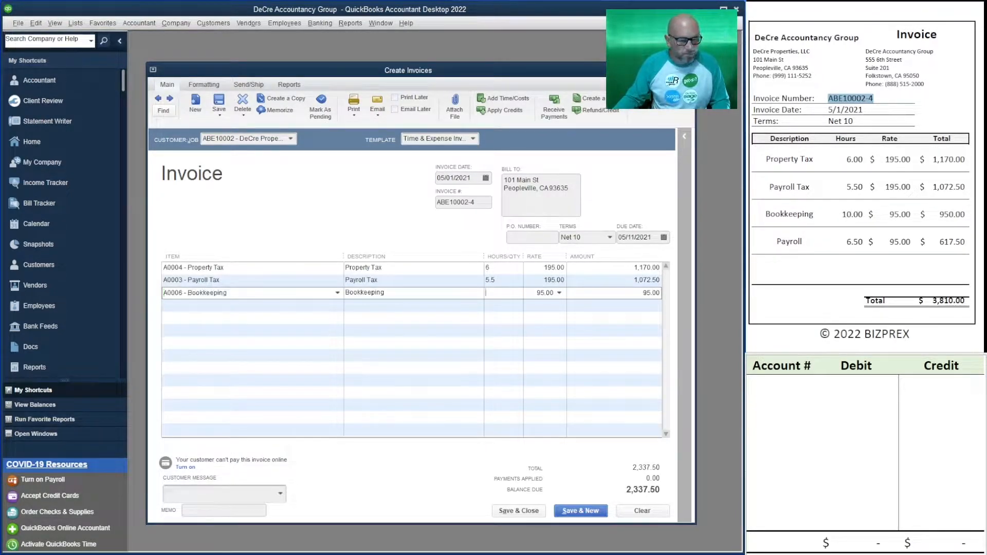
{"action": "type", "text": "10"}
{"action": "key", "text": "Tab"}
{"action": "key", "text": "Tab"}
{"action": "key", "text": "Tab"}
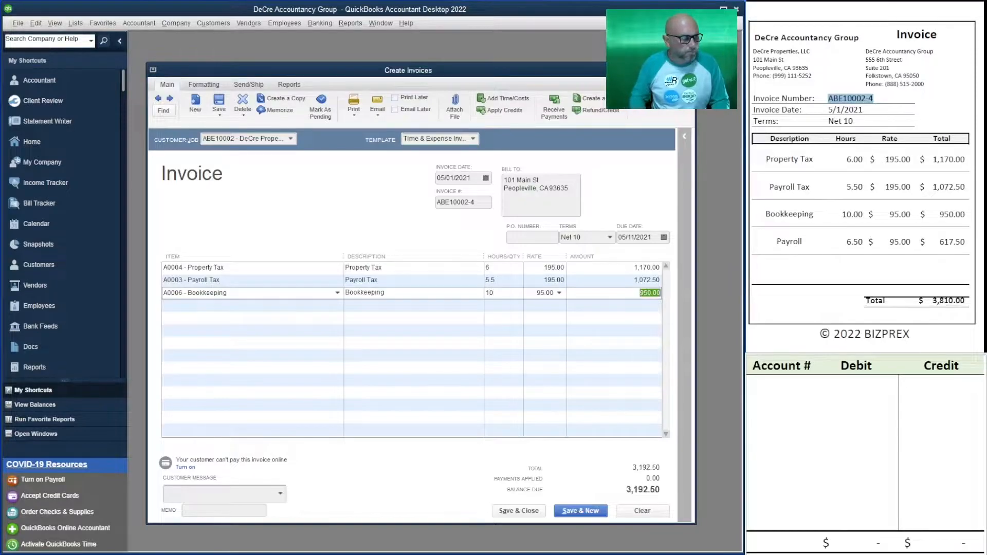
Add the Payroll service item on the fourth invoice line with 6.5 hours.
{"action": "type", "text": "pay"}
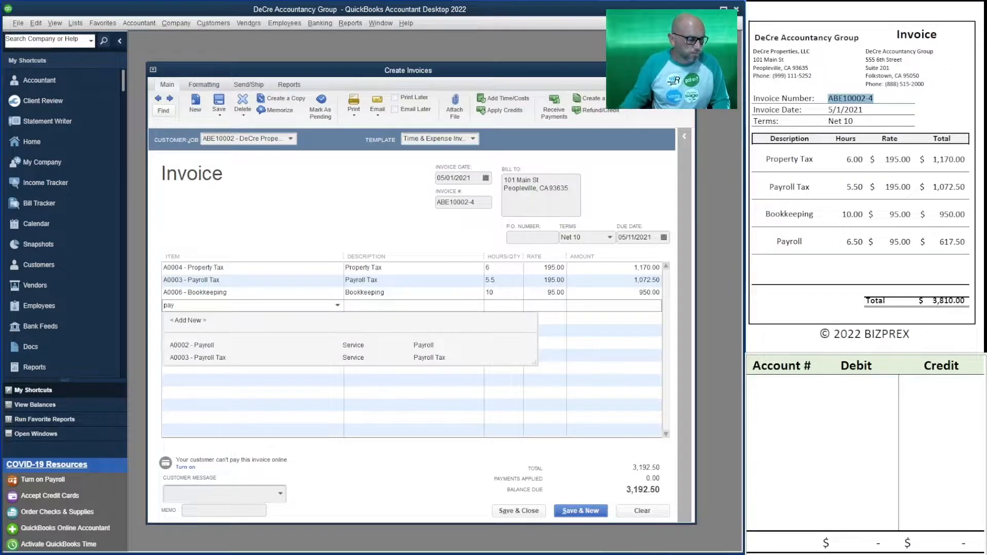
{"action": "key", "text": "Down"}
{"action": "key", "text": "Return"}
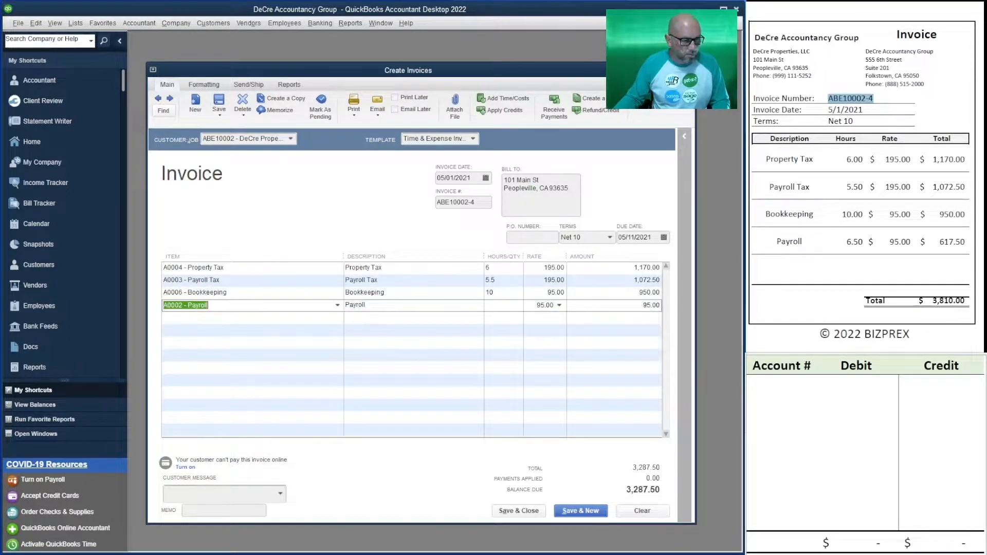
{"action": "key", "text": "Tab"}
{"action": "key", "text": "Tab"}
{"action": "type", "text": "6.50"}
{"action": "key", "text": "Tab"}
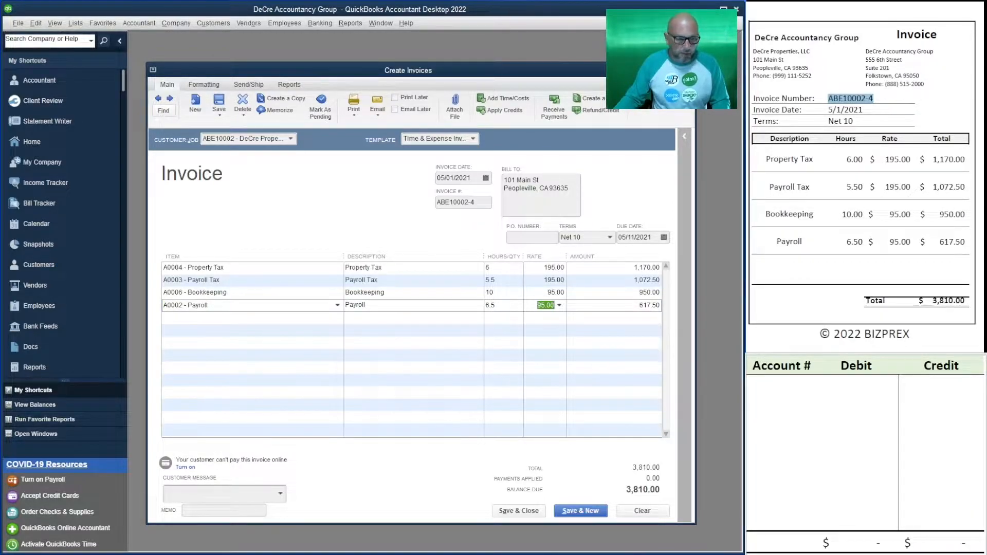
Enter ledger account 11000 in the first row of the debit and credit worksheet.
{"action": "left_click", "coordinate": [782, 385]}
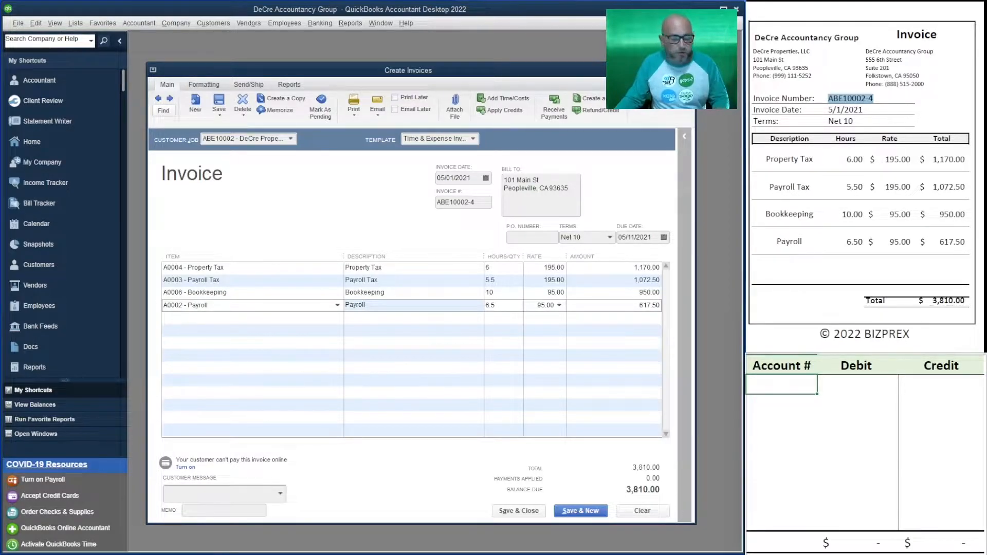
{"action": "left_click", "coordinate": [414, 318]}
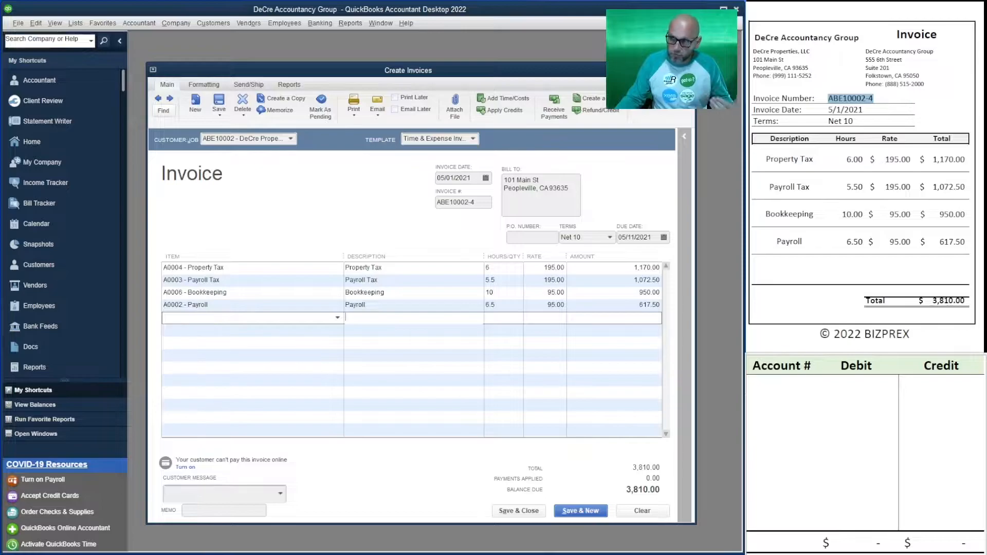
{"action": "left_click", "coordinate": [782, 384]}
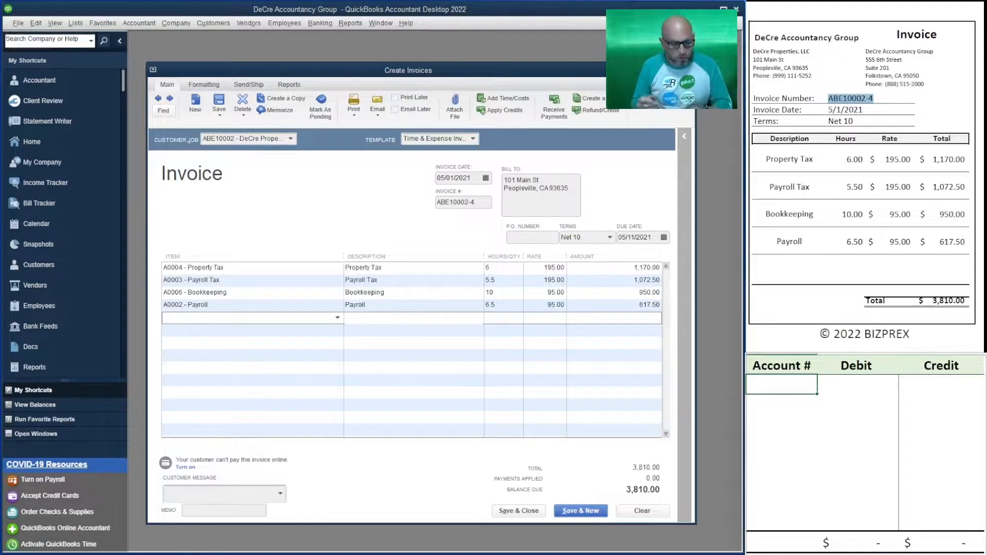
{"action": "type", "text": "11000"}
{"action": "key", "text": "Tab"}
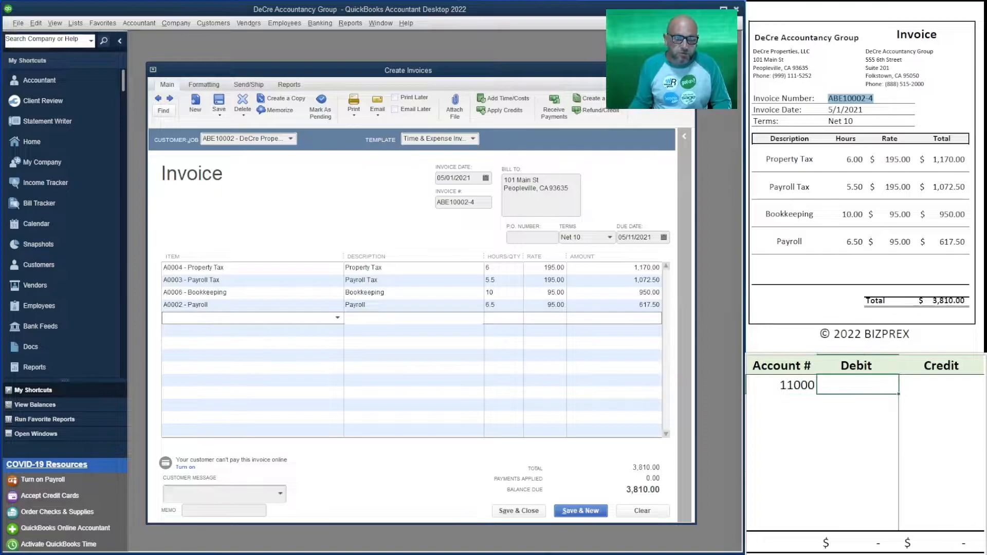
{"action": "key", "text": "Return"}
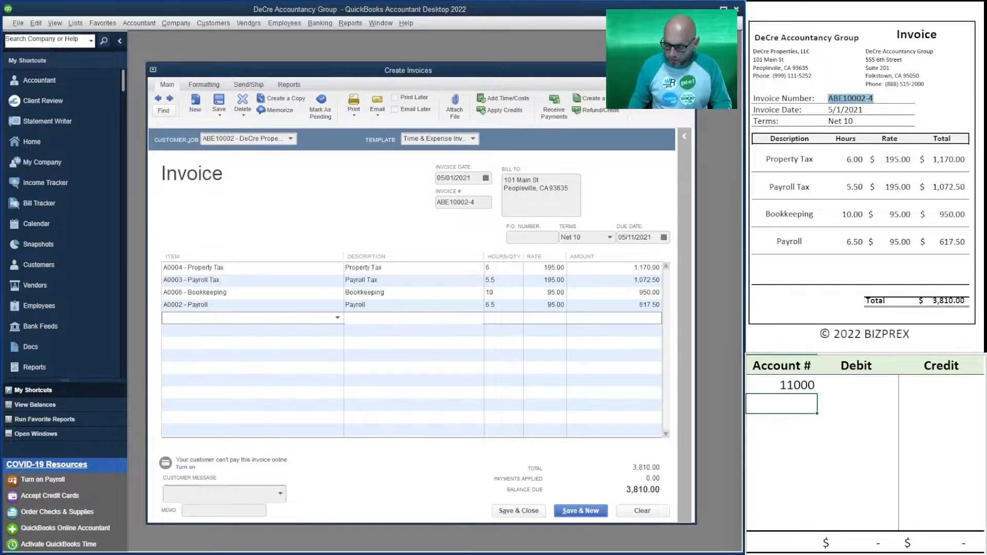
{"action": "type", "text": "414"}
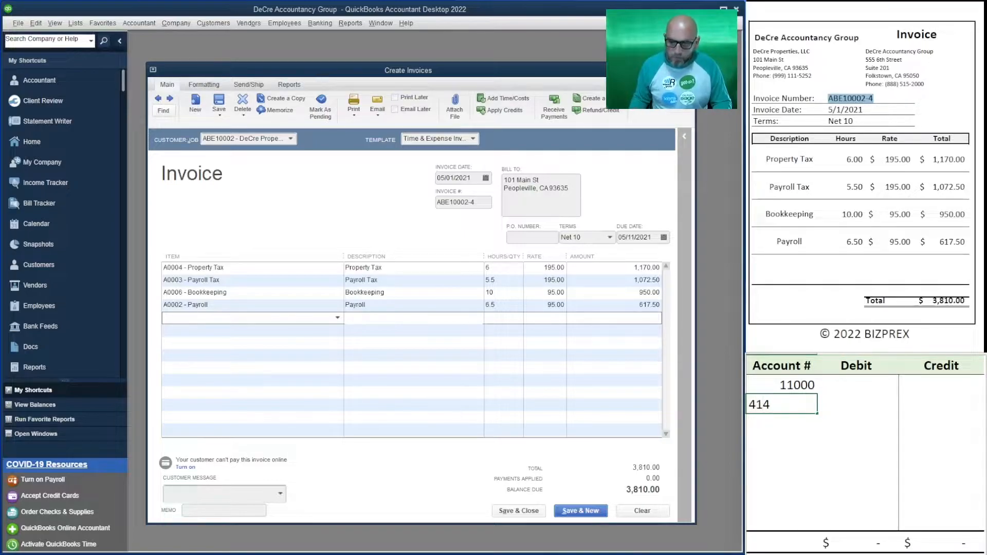
{"action": "type", "text": "00"}
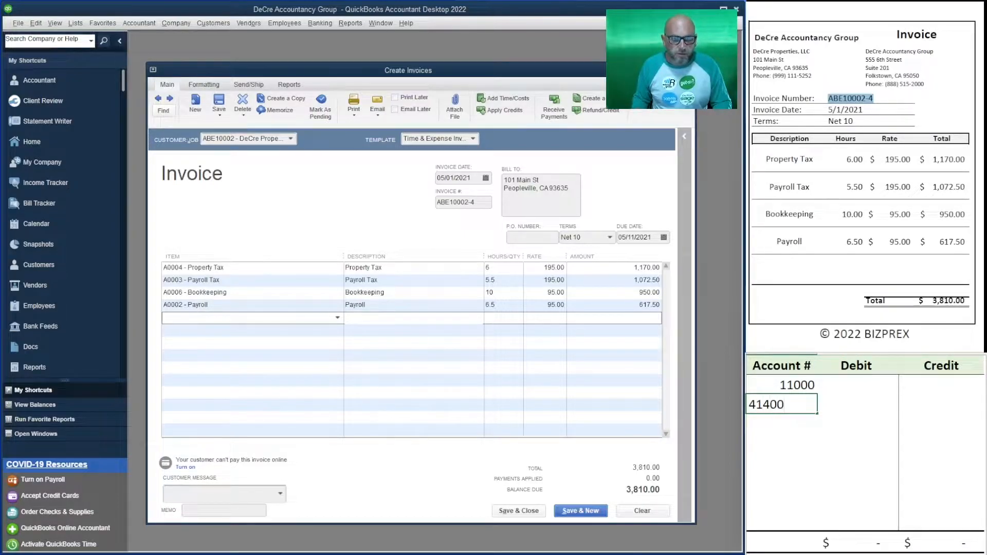
{"action": "key", "text": "Return"}
{"action": "key", "text": "Up"}
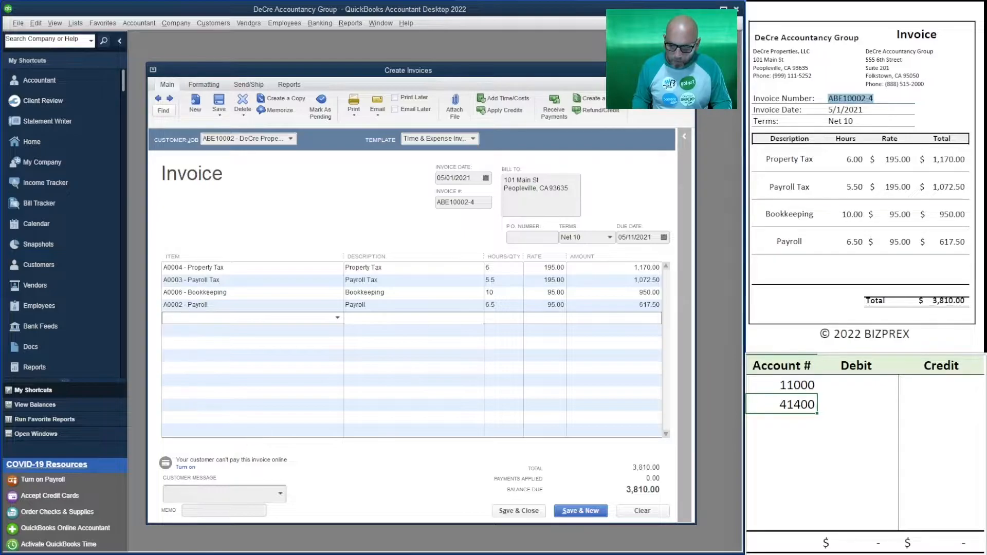
Enter ledger account 41100 in the worksheet's second row with a credit of 1170.
{"action": "type", "text": "41100"}
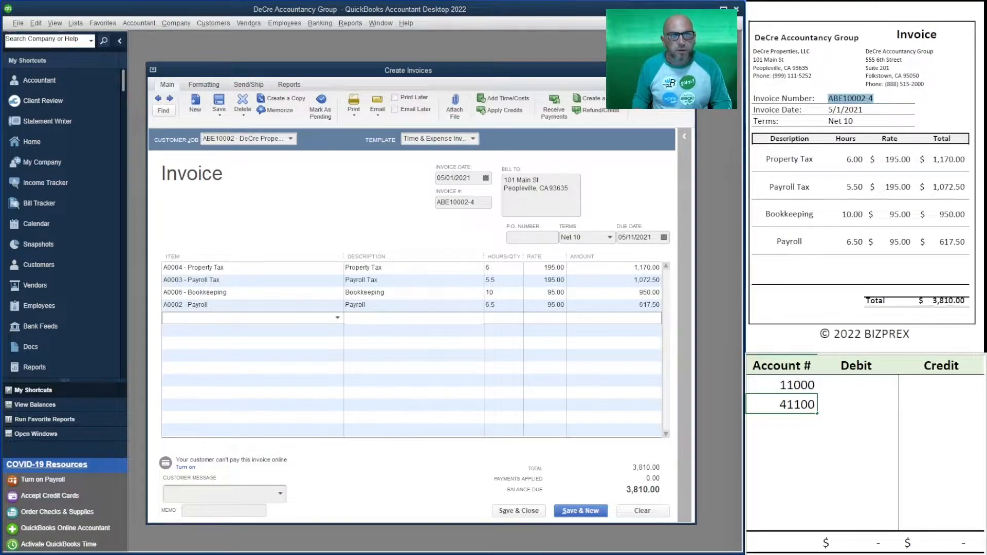
{"action": "key", "text": "Right"}
{"action": "key", "text": "Right"}
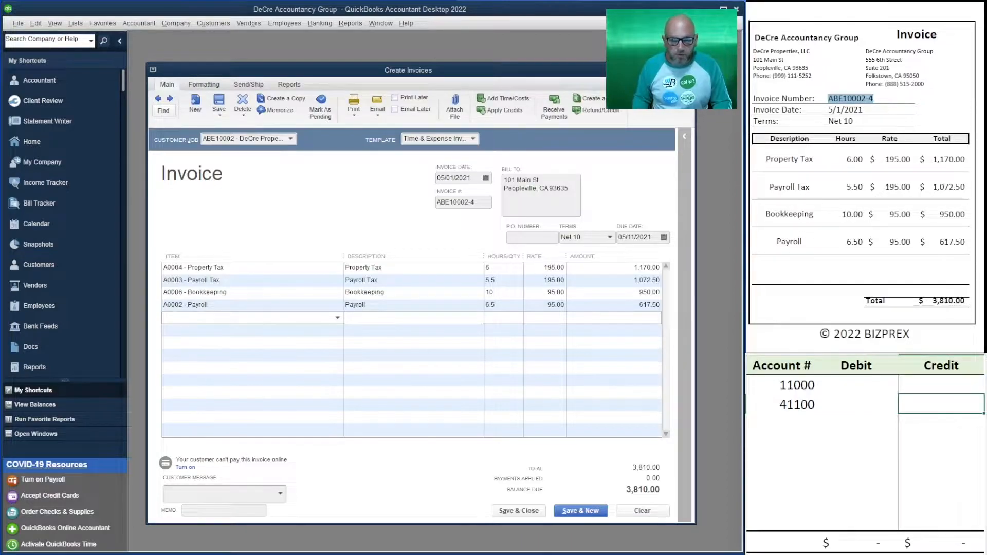
{"action": "type", "text": "1170"}
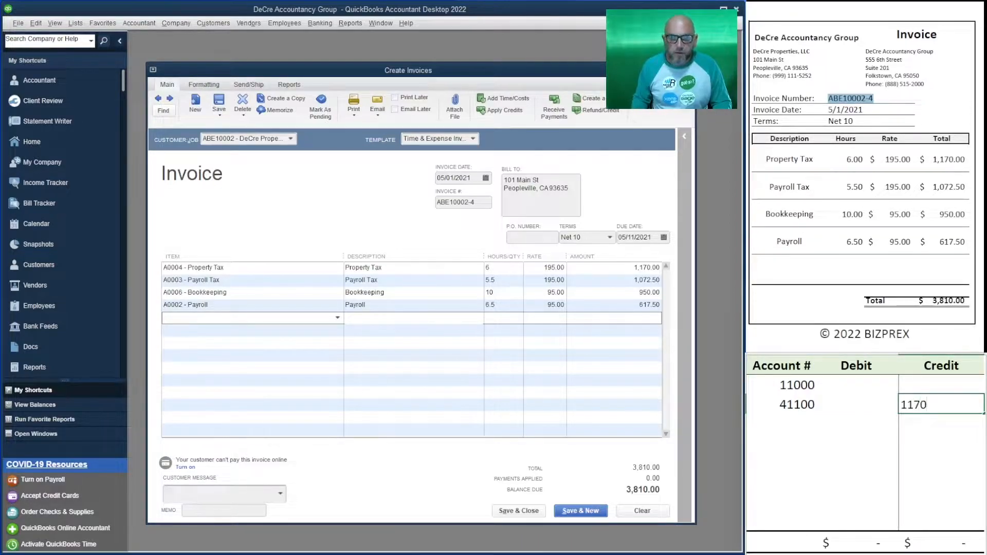
{"action": "key", "text": "Return"}
{"action": "key", "text": "Left"}
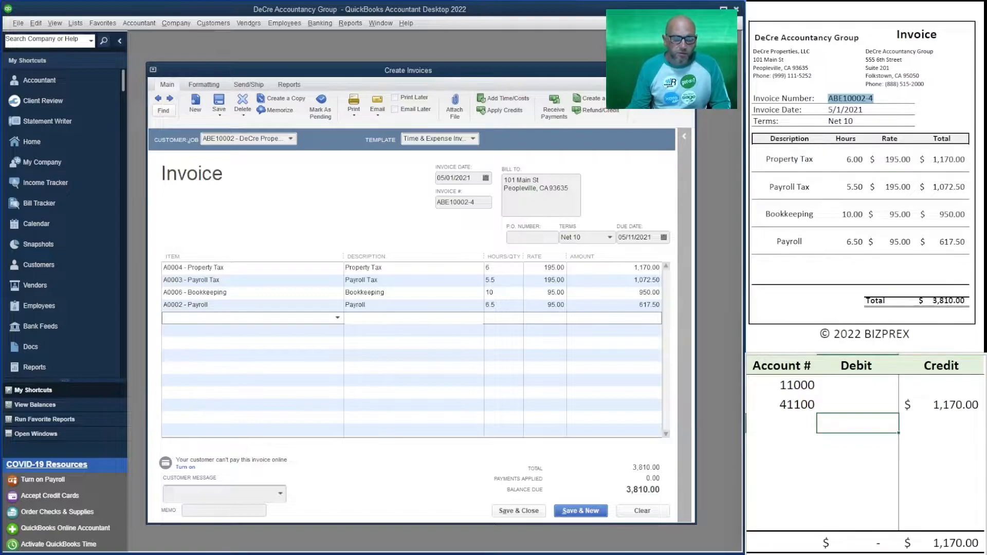
Enter ledger account 41400 in the worksheet's third row with a credit of 1072.50.
{"action": "key", "text": "Left"}
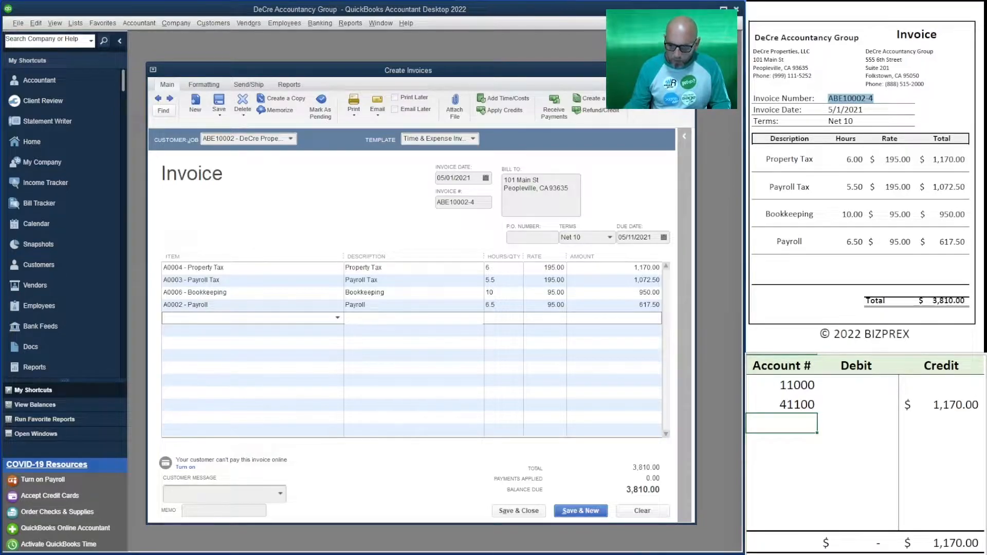
{"action": "type", "text": "41400"}
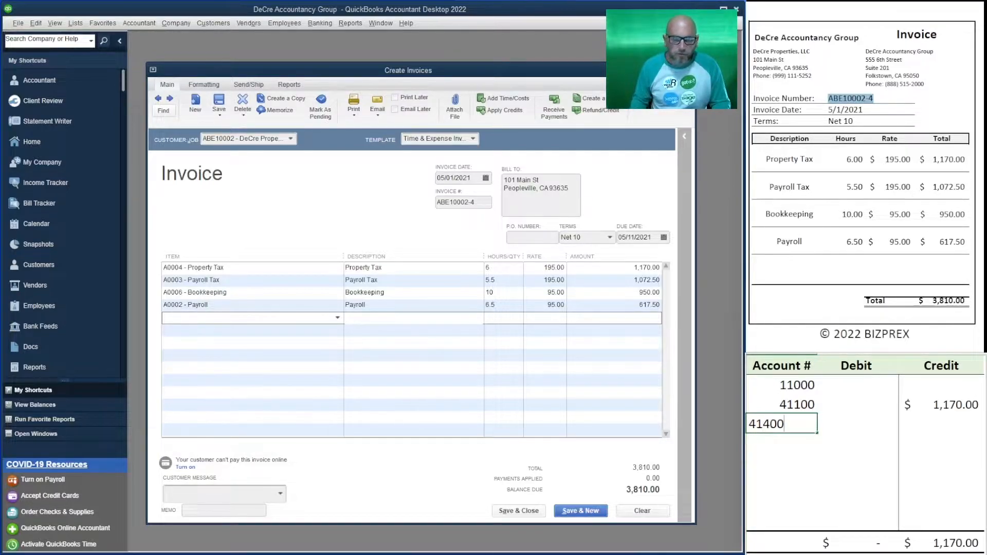
{"action": "key", "text": "Tab"}
{"action": "key", "text": "Right"}
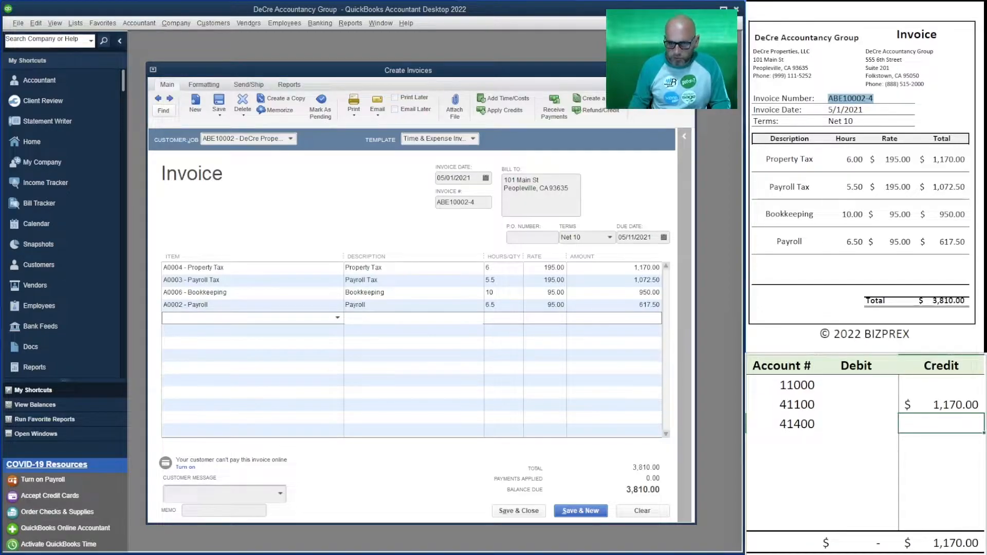
{"action": "type", "text": "1072..50"}
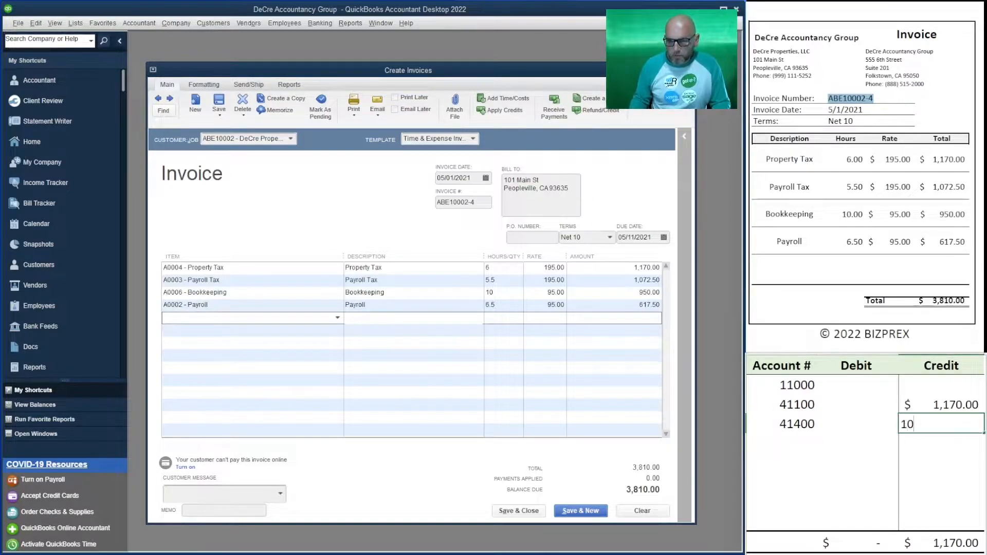
{"action": "key", "text": "BackSpace"}
{"action": "key", "text": "BackSpace"}
{"action": "key", "text": "BackSpace"}
{"action": "key", "text": "BackSpace"}
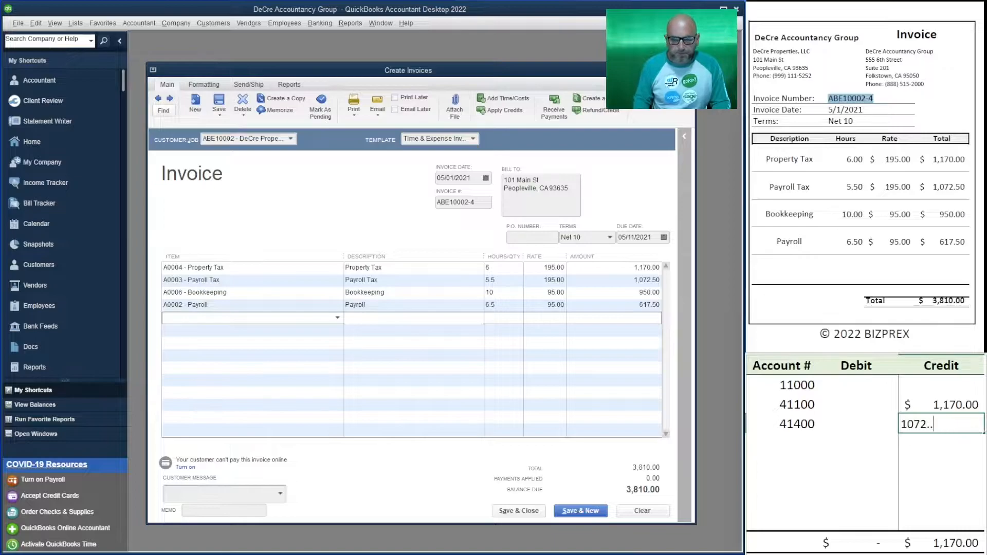
{"action": "type", "text": ".50"}
{"action": "key", "text": "Return"}
Enter ledger account 41200 in the worksheet's fourth row with a credit of 950.
{"action": "left_click", "coordinate": [782, 443]}
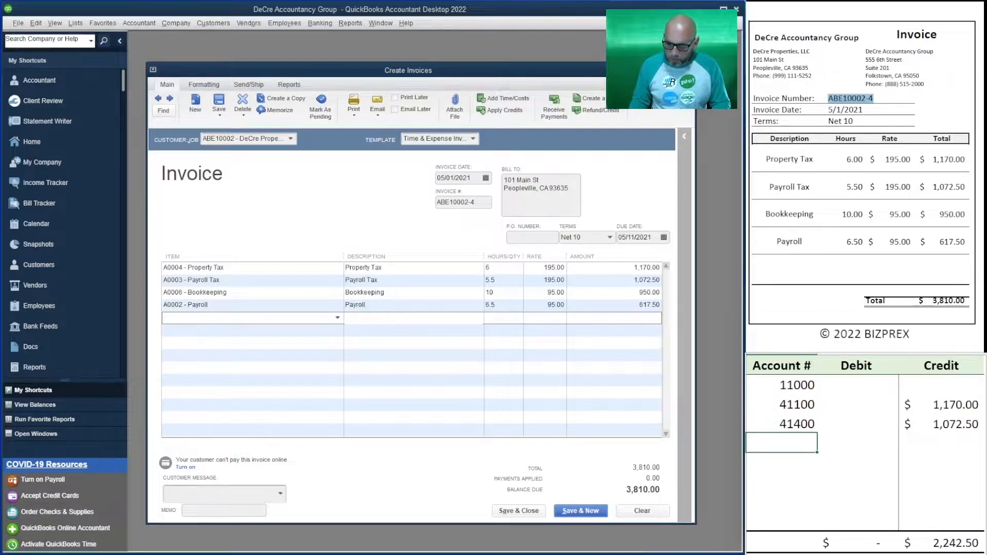
{"action": "type", "text": "41200"}
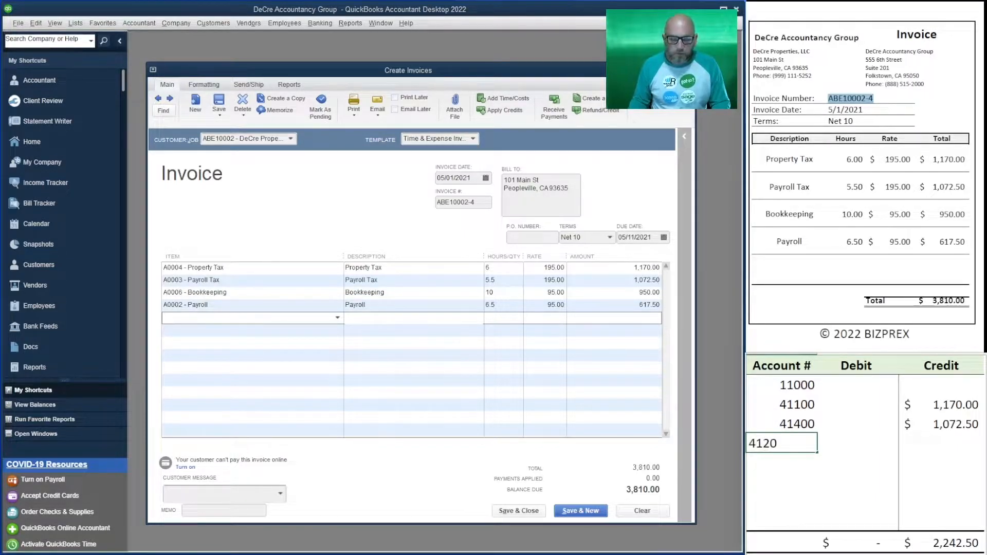
{"action": "key", "text": "Tab"}
{"action": "key", "text": "Tab"}
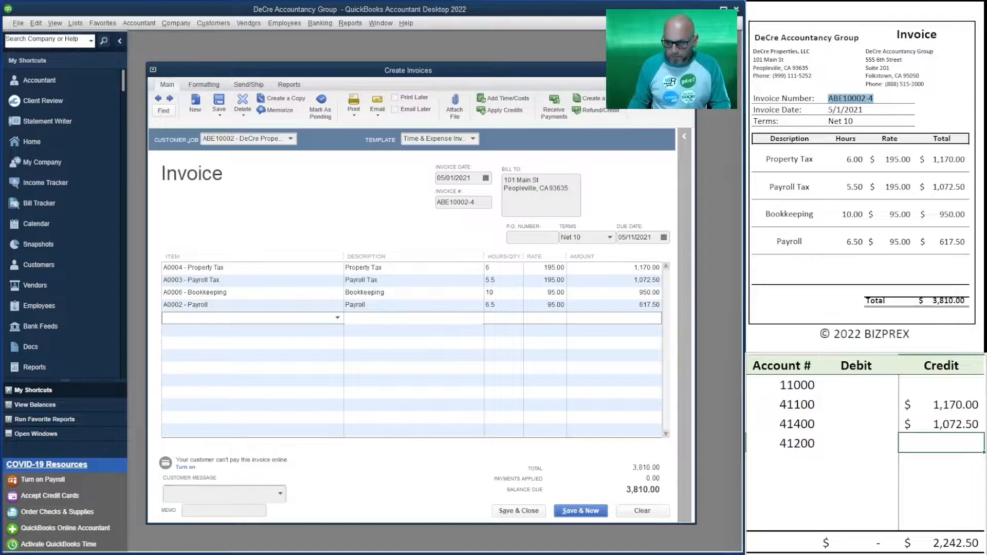
{"action": "type", "text": "950"}
{"action": "key", "text": "Return"}
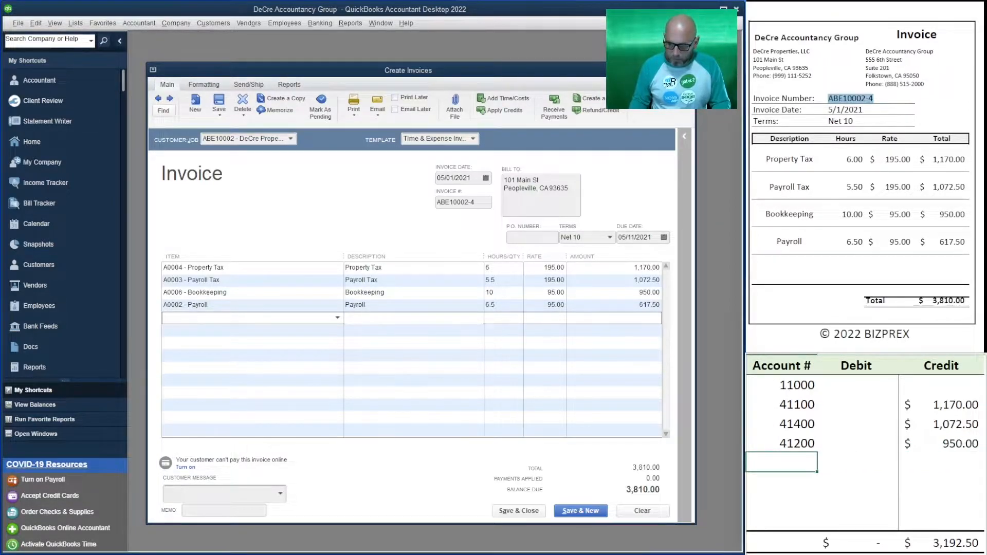
Enter ledger account 41400 in the worksheet's fifth row with a credit of 617.50.
{"action": "type", "text": "41400"}
{"action": "key", "text": "Tab"}
{"action": "key", "text": "Tab"}
{"action": "type", "text": "617.50"}
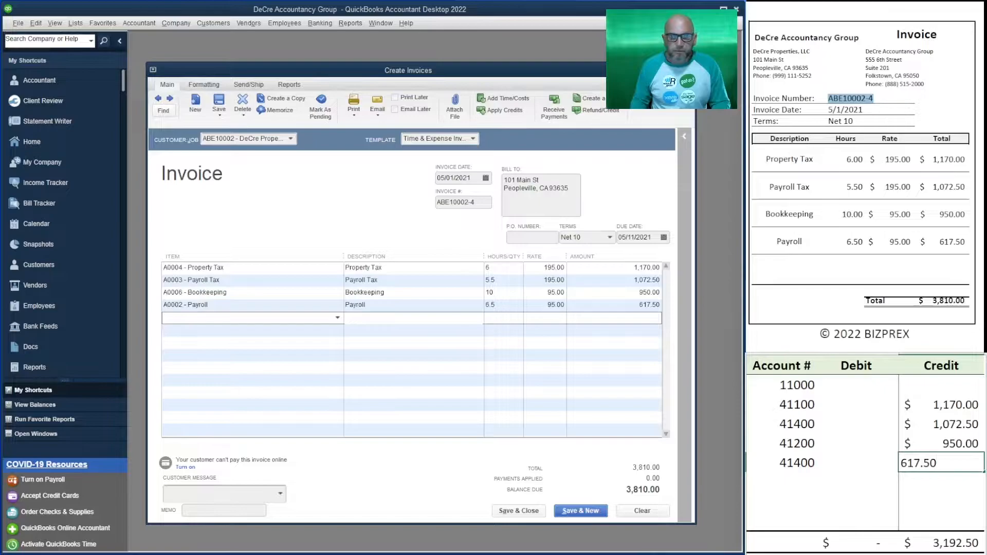
Enter a debit of 3810 for ledger account 11000 in the worksheet's first row.
{"action": "key", "text": "Left"}
{"action": "key", "text": "Up"}
{"action": "key", "text": "Up"}
{"action": "key", "text": "Up"}
{"action": "key", "text": "Up"}
{"action": "key", "text": "Up"}
{"action": "key", "text": "Up"}
{"action": "key", "text": "Down"}
{"action": "key", "text": "Down"}
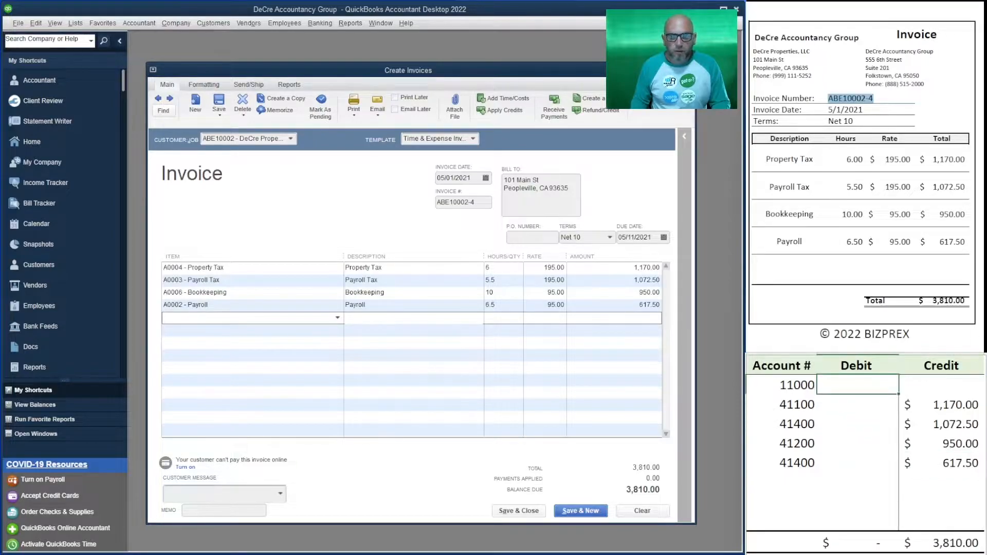
{"action": "type", "text": "3810"}
{"action": "key", "text": "Return"}
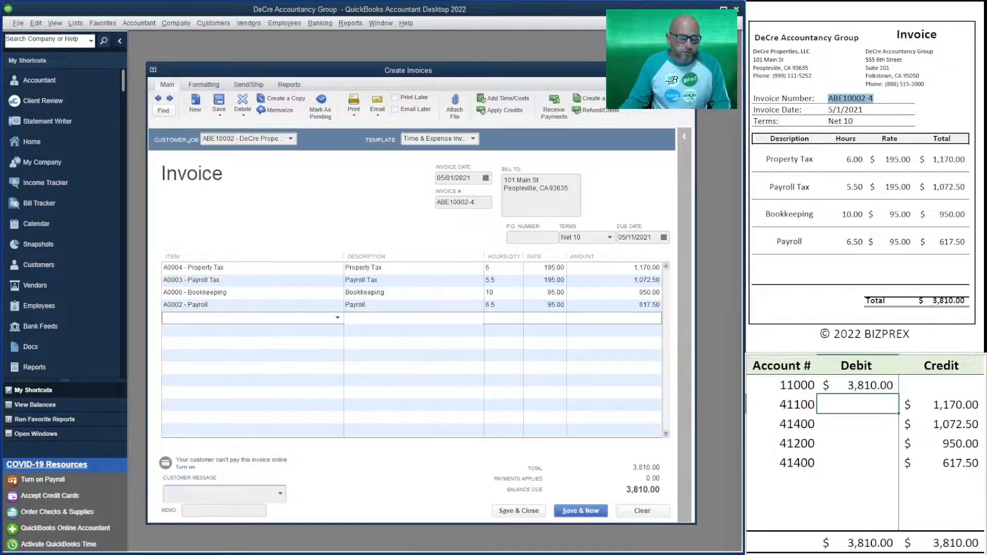
Review the Payroll Tax, Bookkeeping and Payroll line amounts on the invoice, and save and close it.
{"action": "left_click", "coordinate": [636, 280]}
{"action": "left_click_drag", "start_coordinate": [635, 281], "coordinate": [661, 280]}
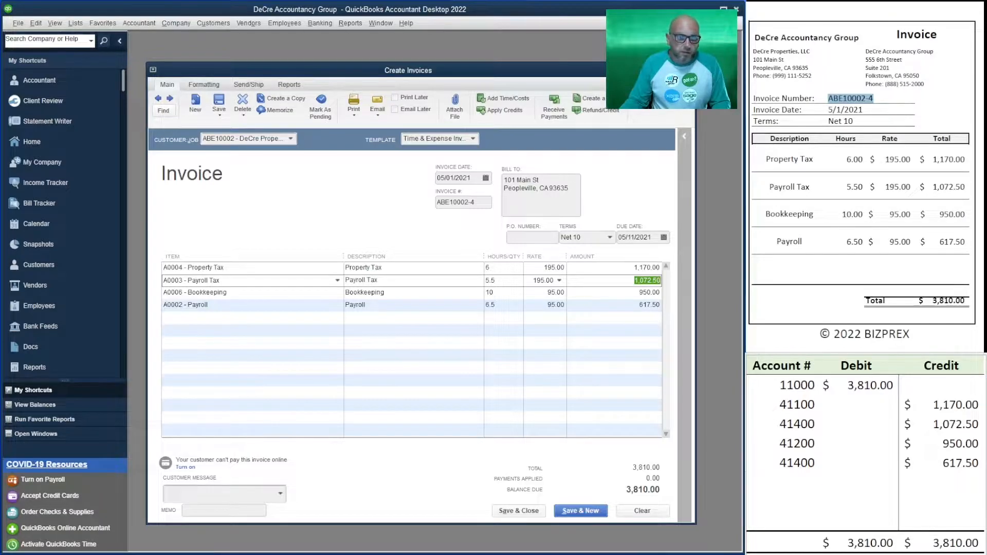
{"action": "key", "text": "Down"}
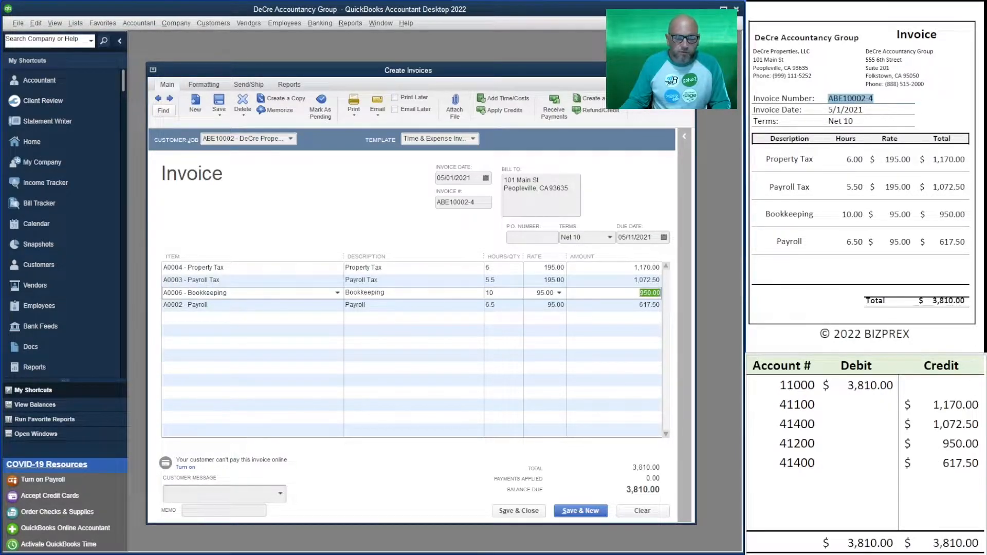
{"action": "key", "text": "Down"}
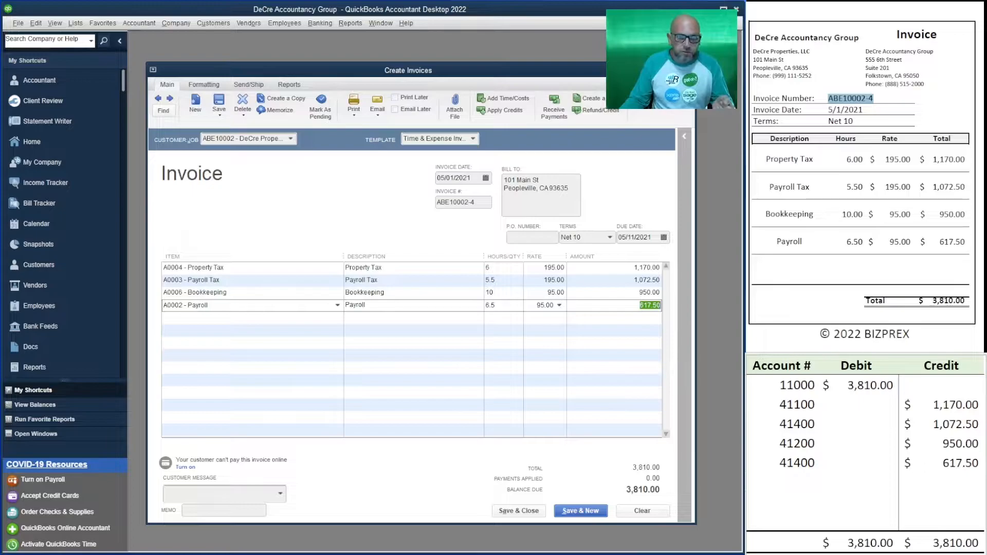
{"action": "left_click", "coordinate": [862, 206]}
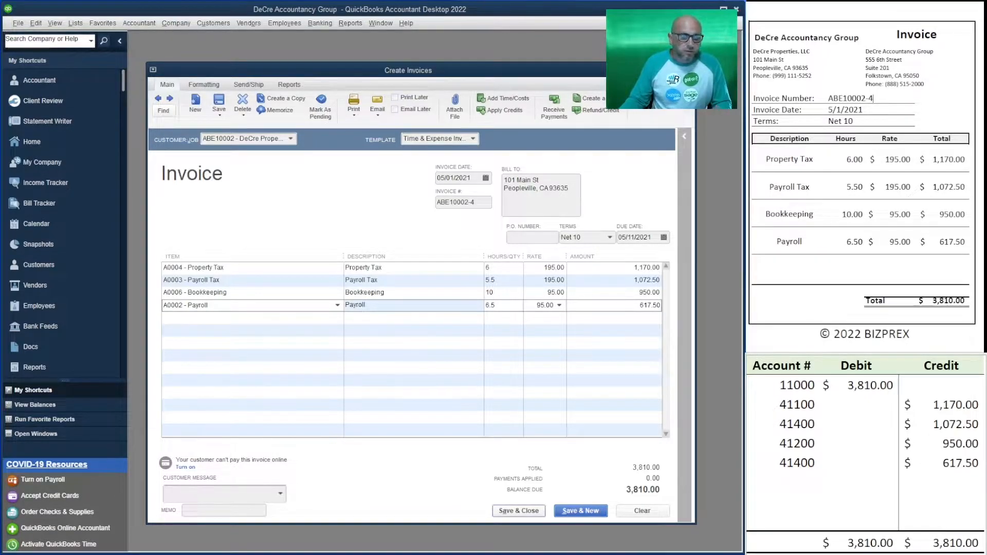
{"action": "left_click", "coordinate": [519, 511]}
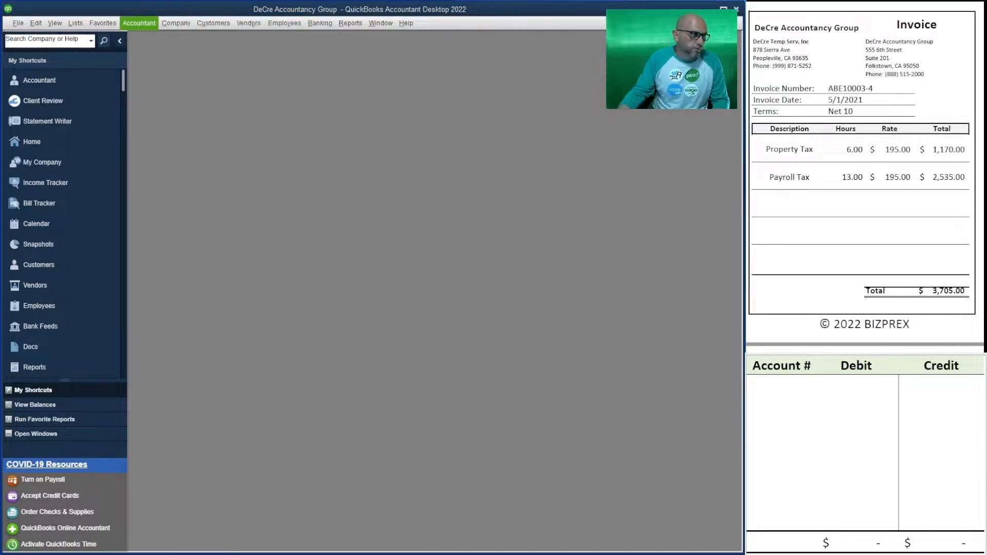
Start a general journal entry that is not an adjusting entry, with entry number 0522 InvP01.
{"action": "left_click", "coordinate": [176, 23]}
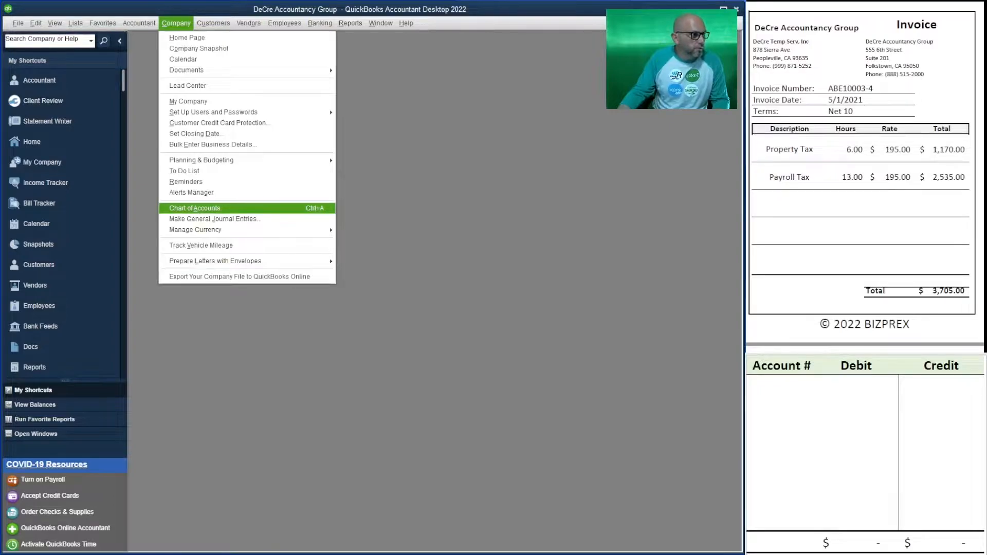
{"action": "left_click", "coordinate": [213, 219]}
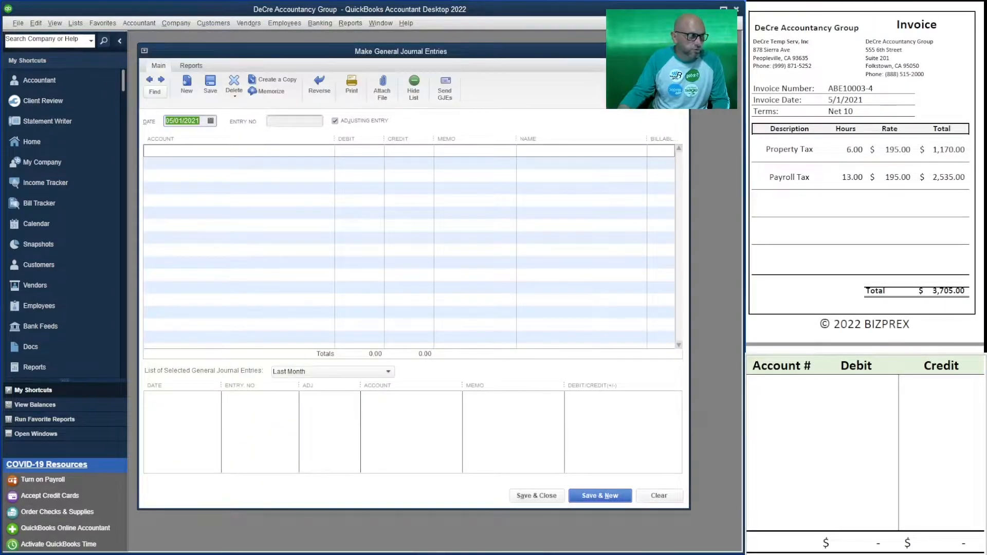
{"action": "left_click", "coordinate": [336, 121]}
{"action": "left_click", "coordinate": [294, 121]}
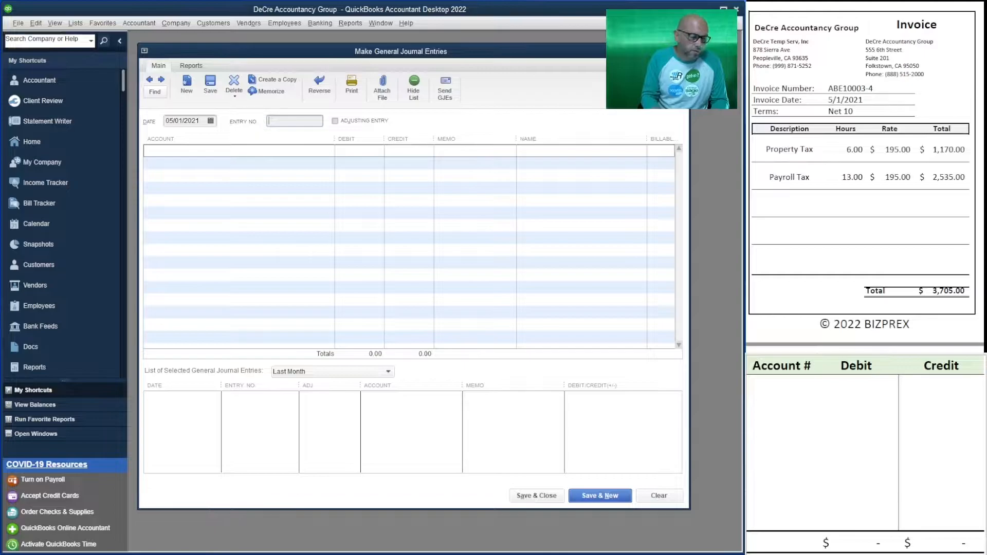
{"action": "type", "text": "0522 Inv"}
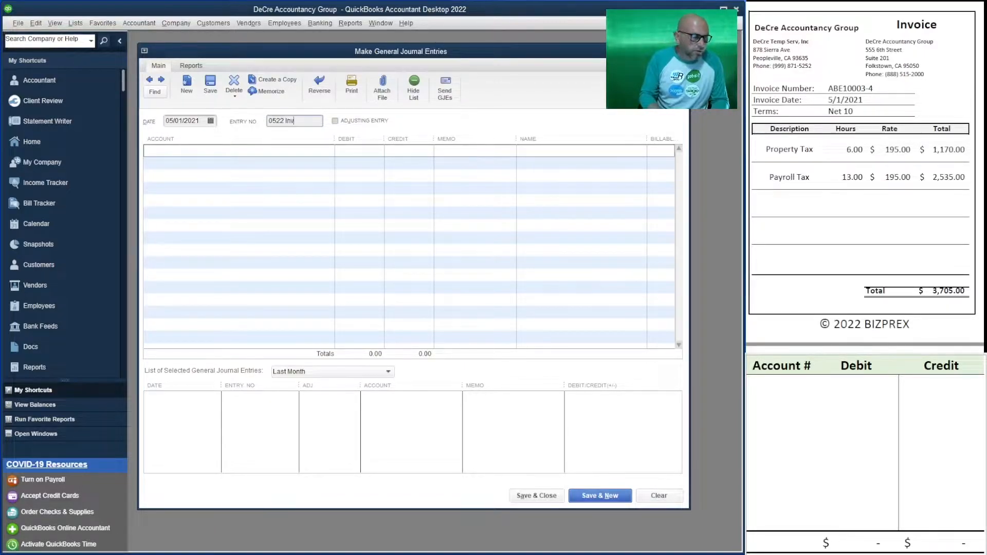
{"action": "type", "text": "P01"}
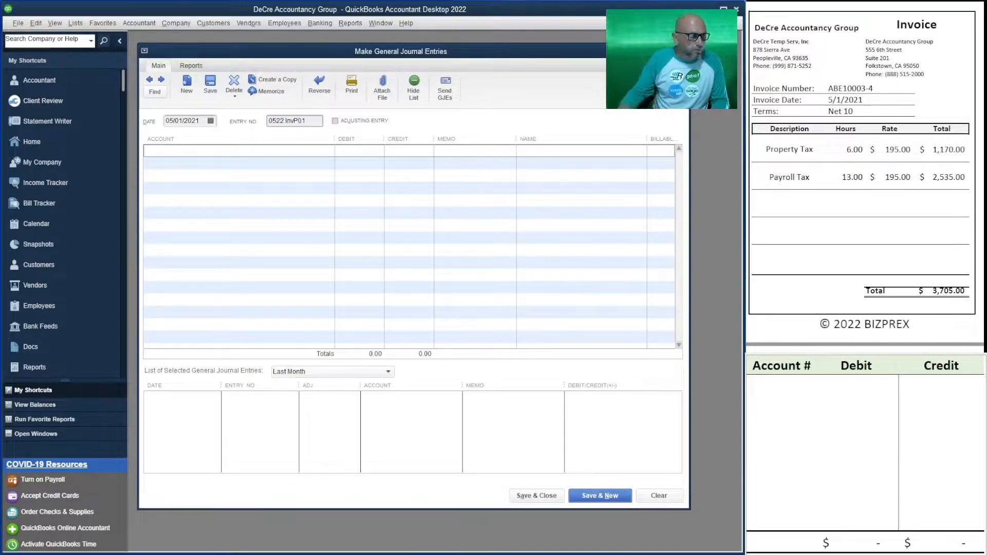
{"action": "key", "text": "Tab"}
{"action": "key", "text": "Tab"}
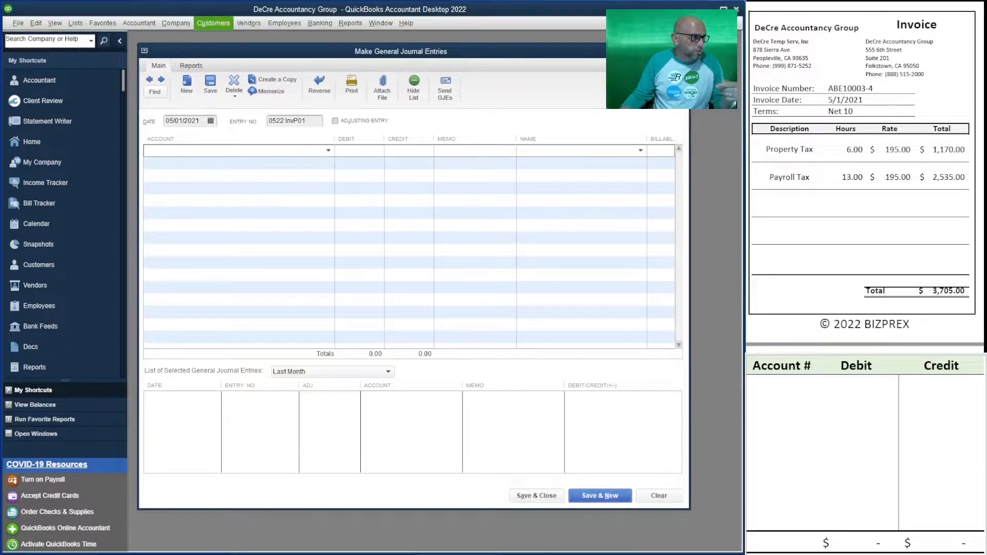
View a blank customer invoice form and close it without entering anything.
{"action": "left_click", "coordinate": [214, 23]}
{"action": "left_click", "coordinate": [219, 54]}
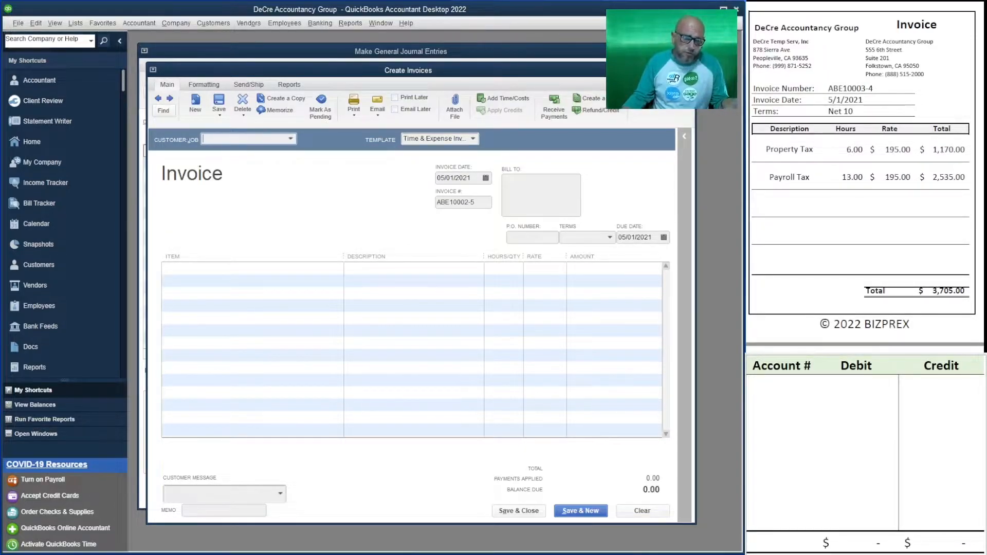
{"action": "key", "text": "Escape"}
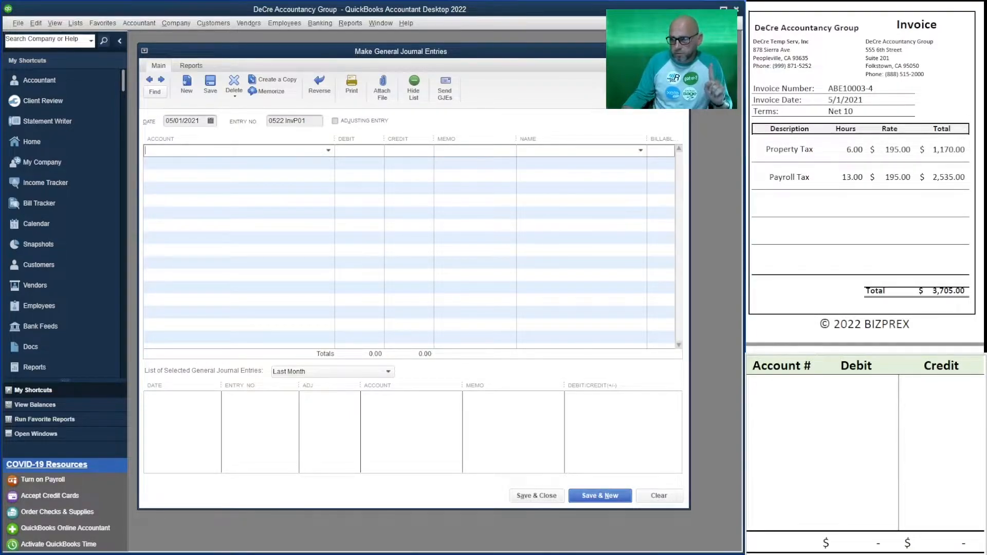
Try assigning the All Clients customer name to the first journal line, and clear the name again.
{"action": "left_click", "coordinate": [641, 151]}
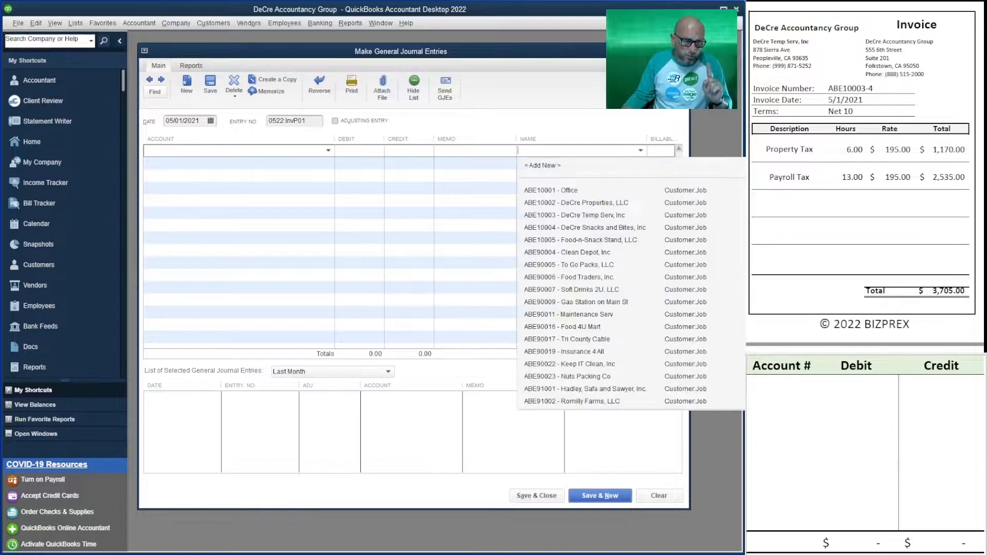
{"action": "scroll", "coordinate": [617, 283], "scroll_direction": "down", "scroll_amount": 15}
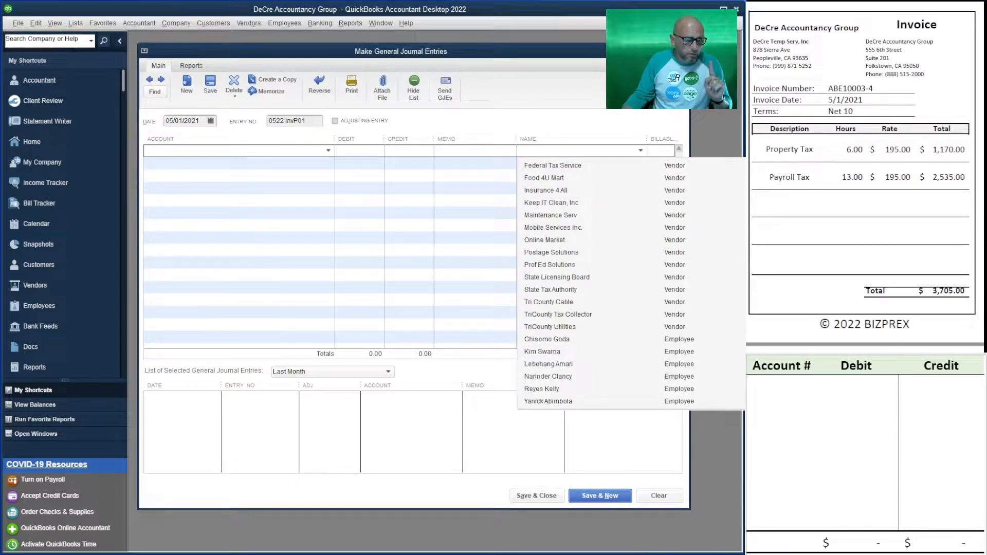
{"action": "scroll", "coordinate": [617, 283], "scroll_direction": "up", "scroll_amount": 6}
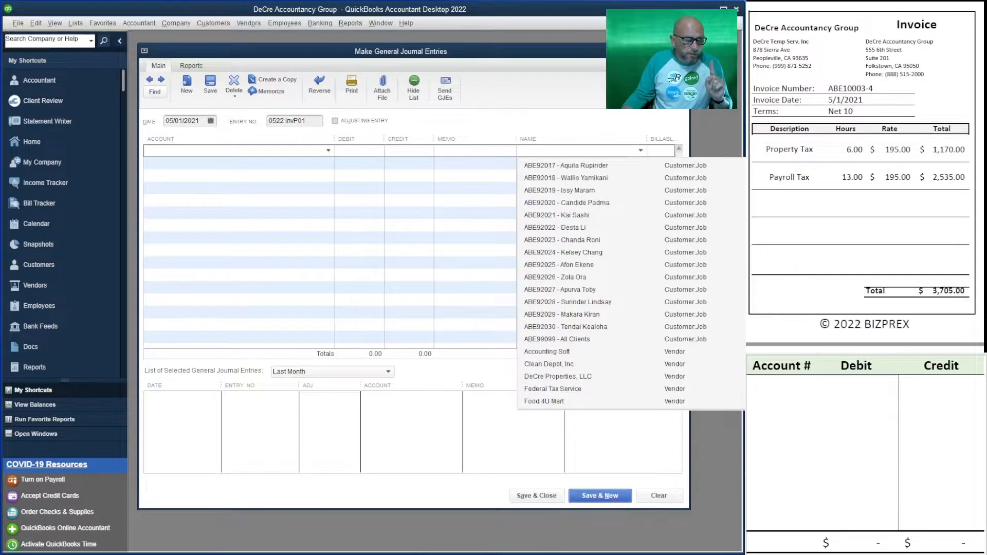
{"action": "left_click", "coordinate": [558, 339]}
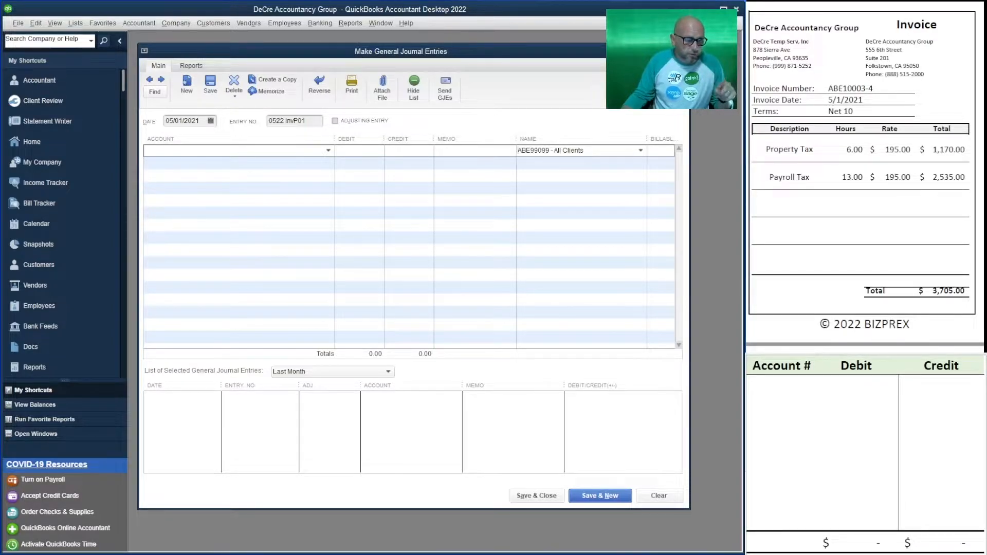
{"action": "key", "text": "shift+End"}
{"action": "key", "text": "Delete"}
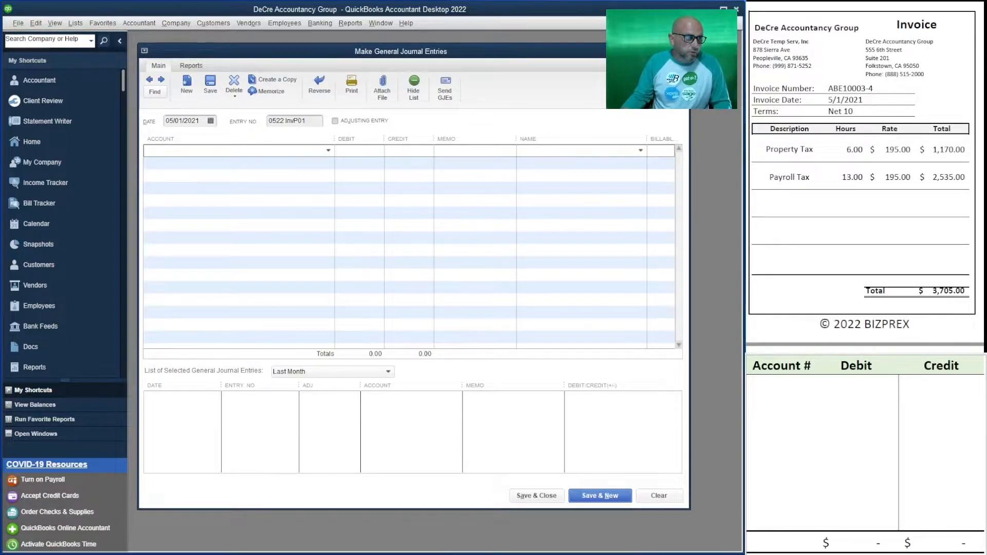
Choose account 41900 Uncategorized Accounting Income for the first journal line, widen the Account column, and narrow the Debit column slightly.
{"action": "key", "text": "alt+Down"}
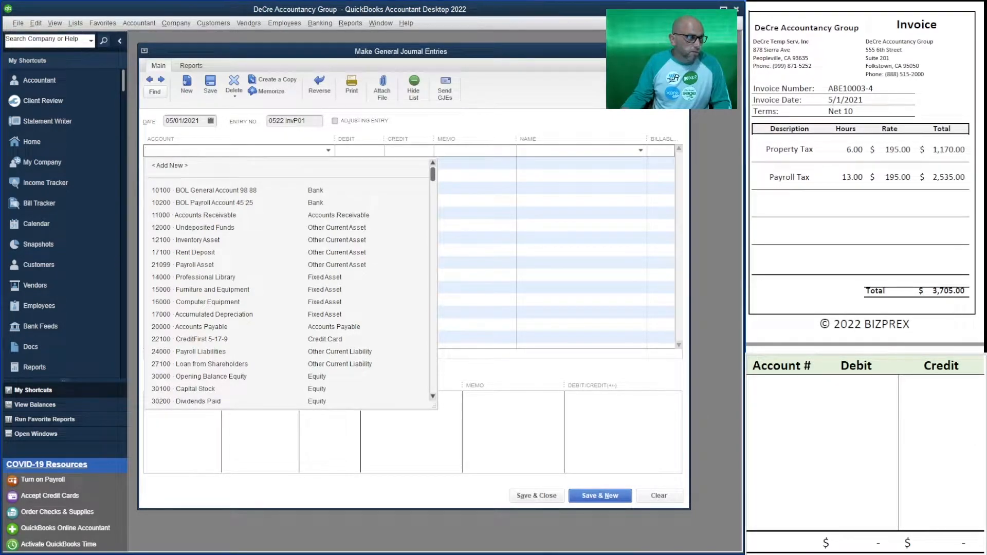
{"action": "scroll", "coordinate": [291, 283], "scroll_direction": "down", "scroll_amount": 5}
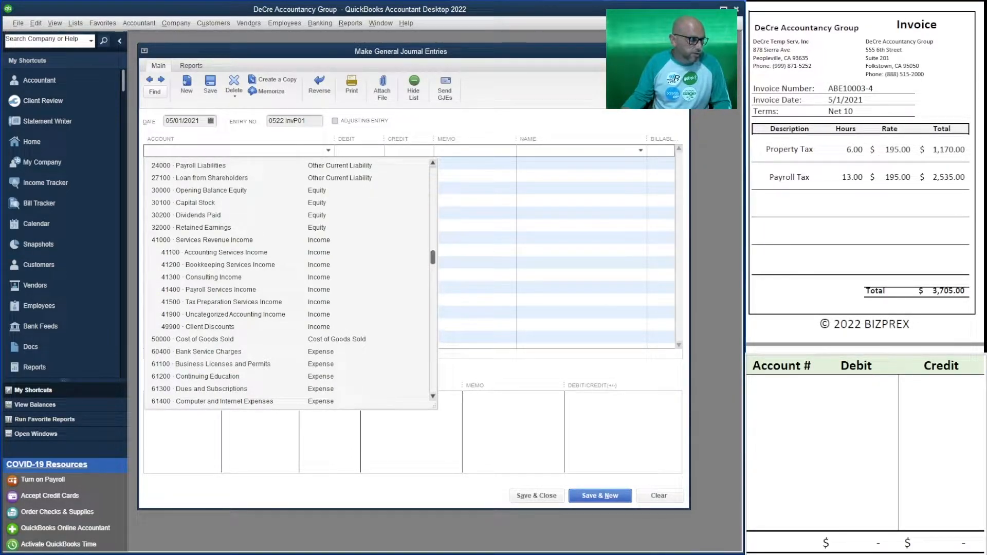
{"action": "left_click", "coordinate": [235, 315]}
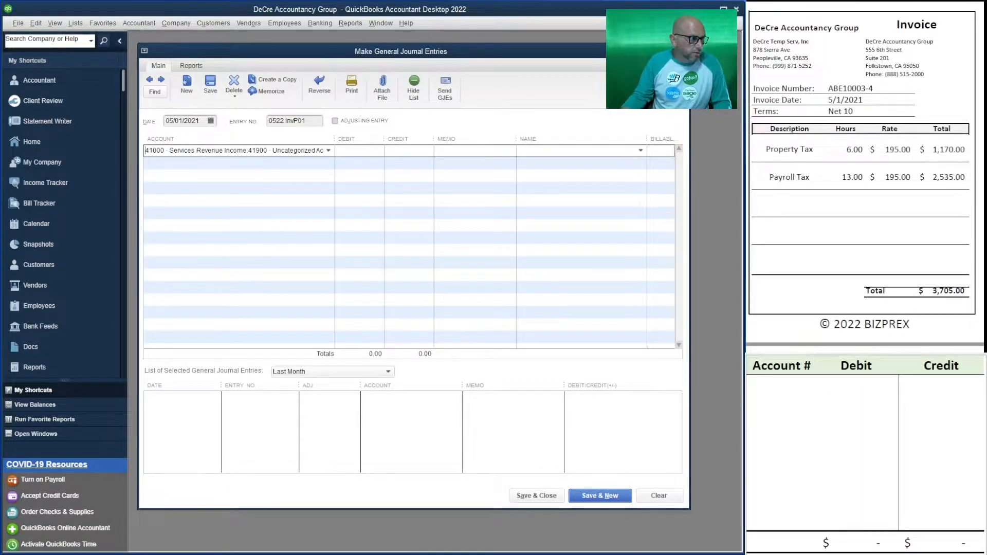
{"action": "left_click_drag", "start_coordinate": [334, 139], "coordinate": [393, 139]}
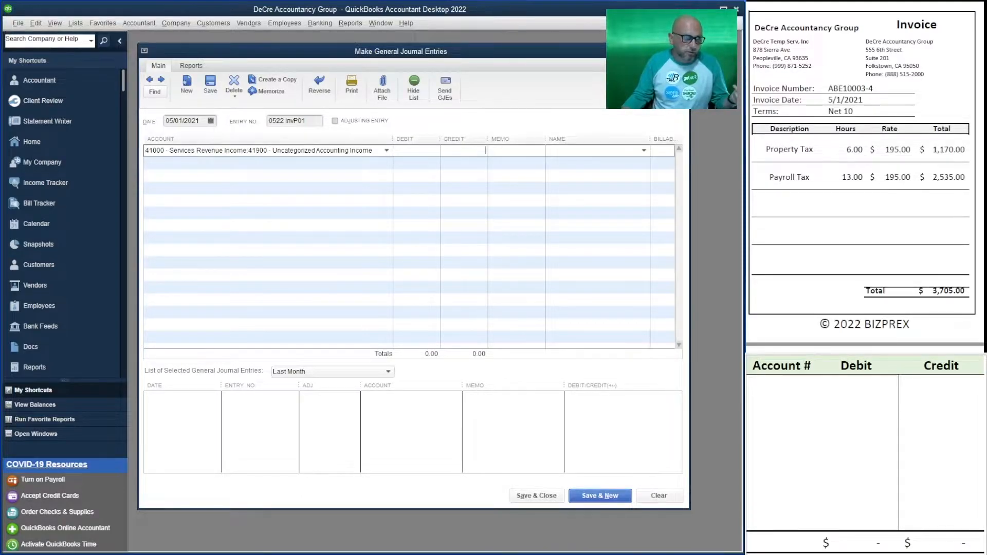
{"action": "left_click_drag", "start_coordinate": [440, 139], "coordinate": [435, 139]}
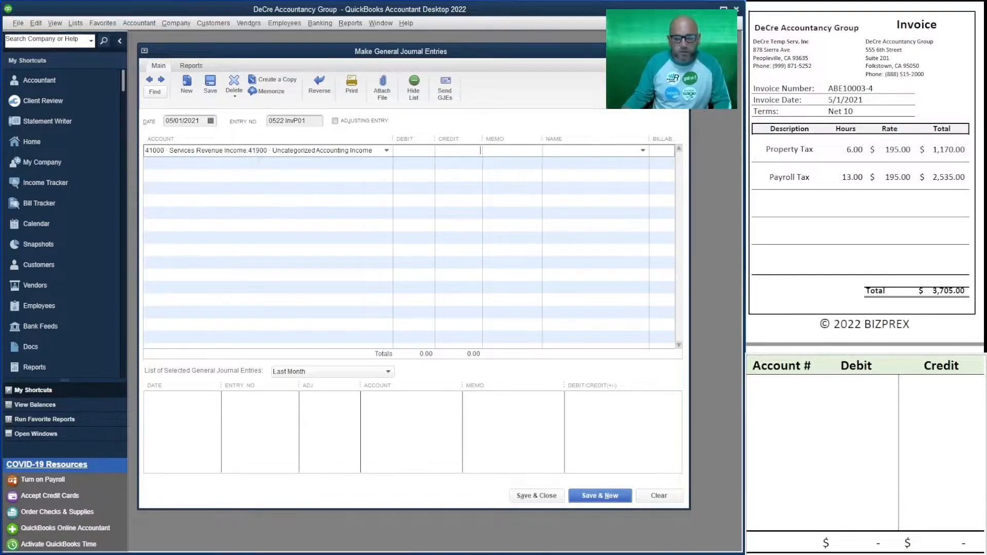
Credit 3,705.00 on the first journal line and copy the DeCre Temp Serv invoice's number into its memo.
{"action": "type", "text": "3,705"}
{"action": "key", "text": "Down"}
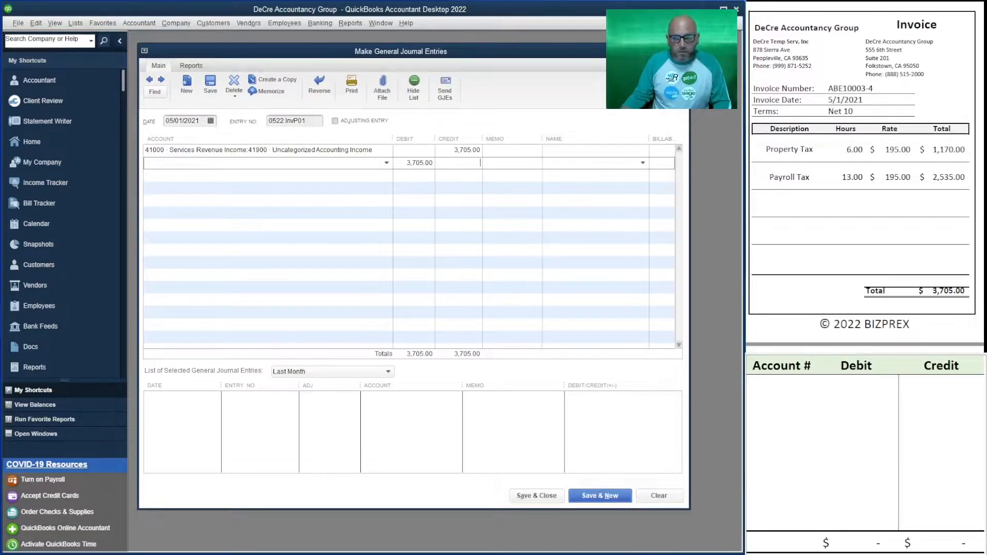
{"action": "left_click_drag", "start_coordinate": [875, 88], "coordinate": [815, 88]}
{"action": "key", "text": "ctrl+c"}
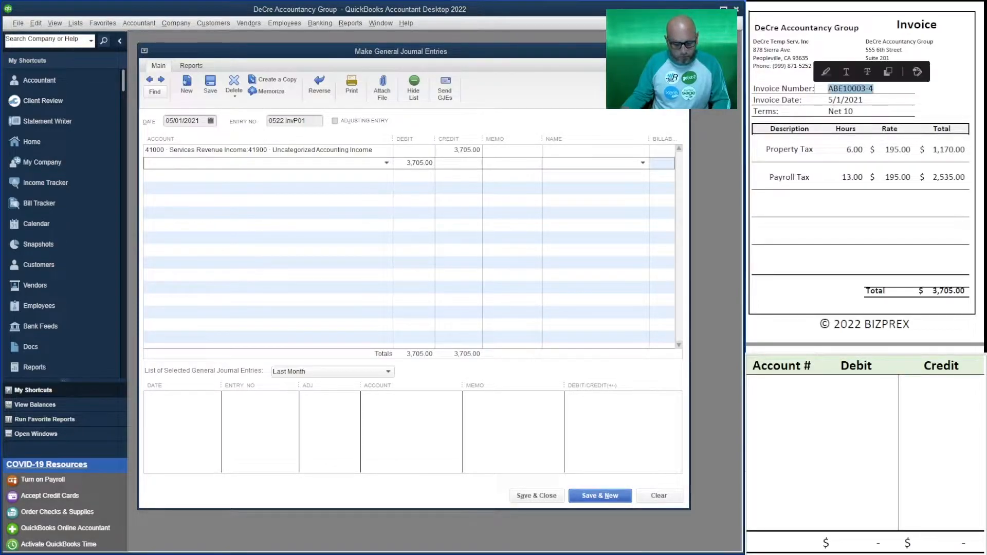
{"action": "left_click", "coordinate": [512, 150]}
{"action": "key", "text": "ctrl+v"}
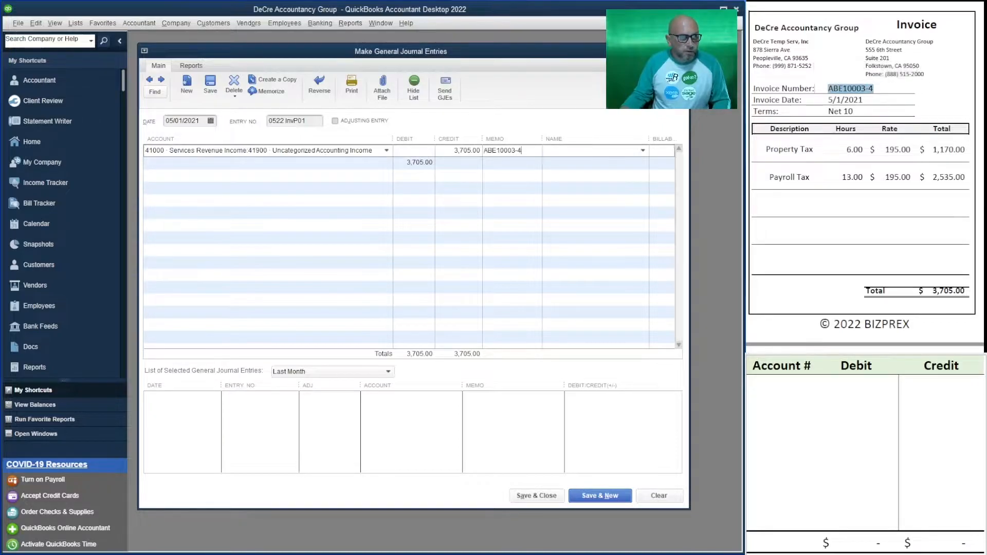
Assign the All Clients customer name to the first journal line.
{"action": "left_click", "coordinate": [643, 151]}
{"action": "scroll", "coordinate": [643, 283], "scroll_direction": "down", "scroll_amount": 15}
{"action": "scroll", "coordinate": [643, 283], "scroll_direction": "up", "scroll_amount": 5}
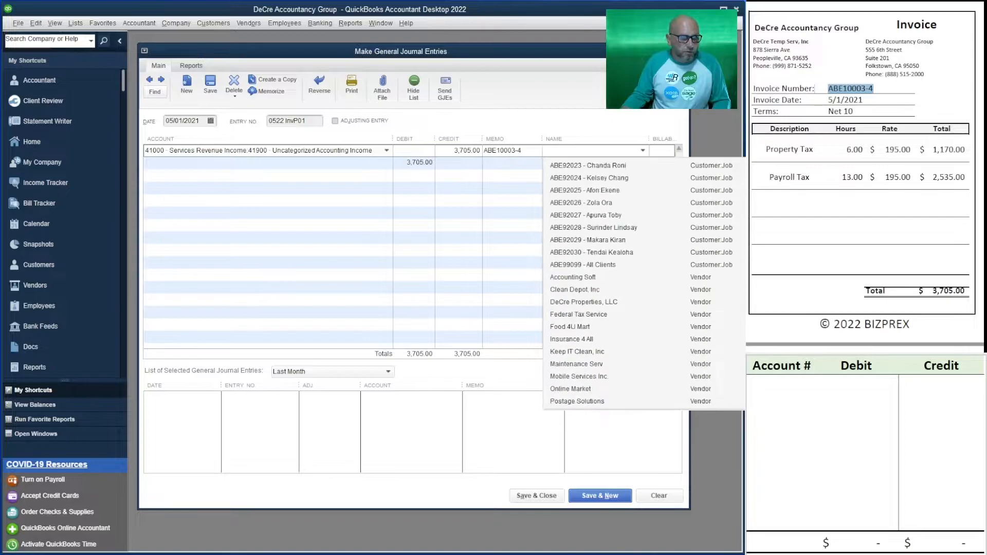
{"action": "left_click", "coordinate": [643, 302]}
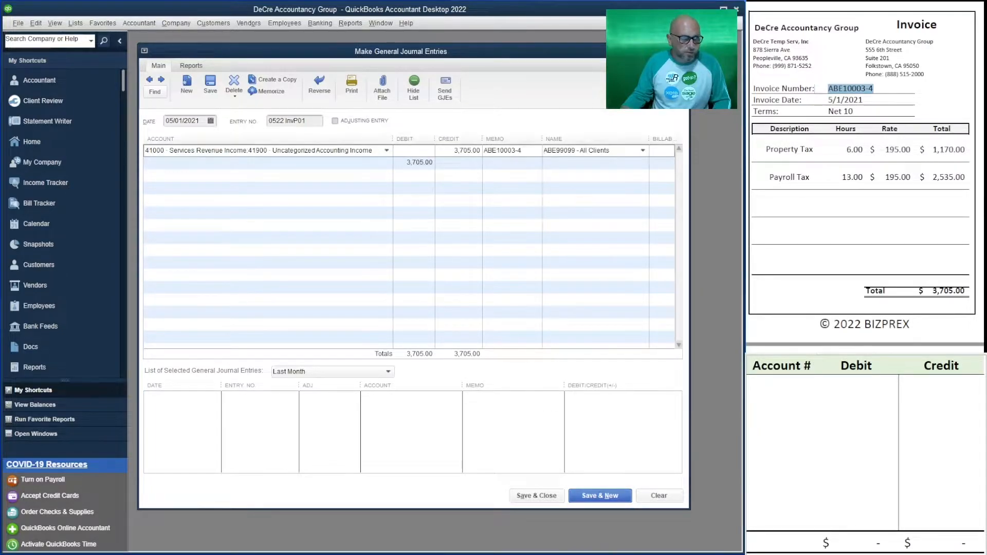
{"action": "key", "text": "Tab"}
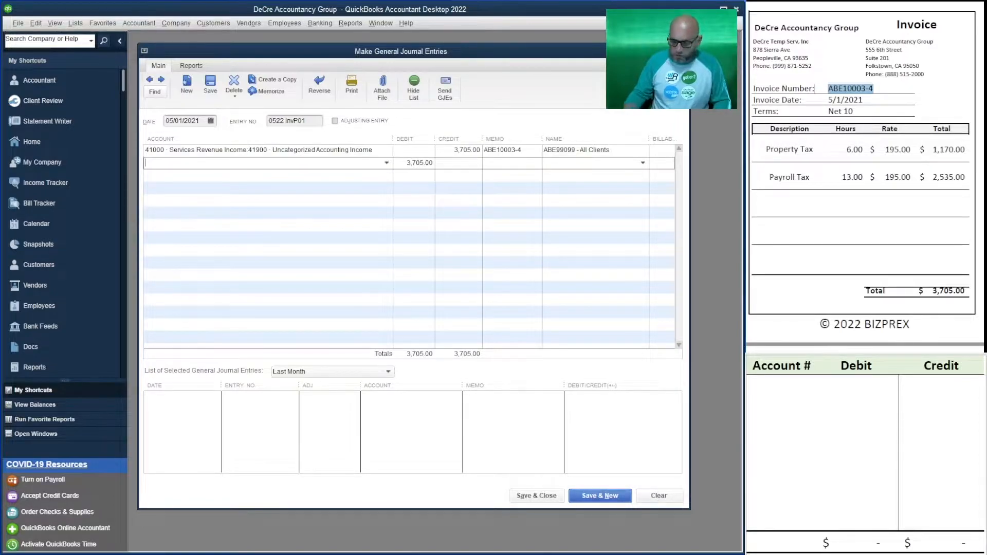
On the second journal line, choose account 41900 Uncategorized Accounting Income, clear the debit, and credit 6,811.25.
{"action": "type", "text": "419"}
{"action": "key", "text": "Tab"}
{"action": "key", "text": "Tab"}
{"action": "key", "text": "shift+Tab"}
{"action": "key", "text": "Delete"}
{"action": "key", "text": "Tab"}
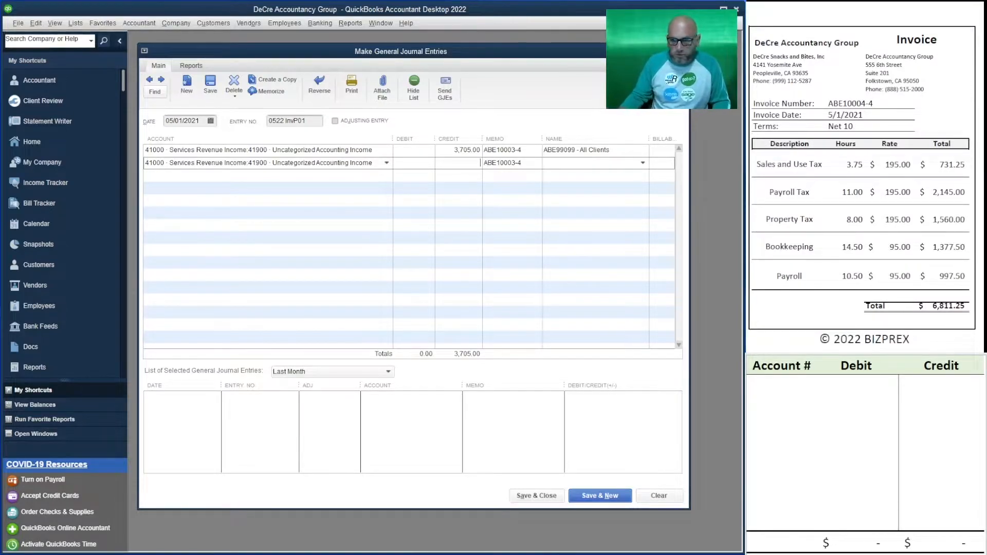
{"action": "type", "text": "6,8"}
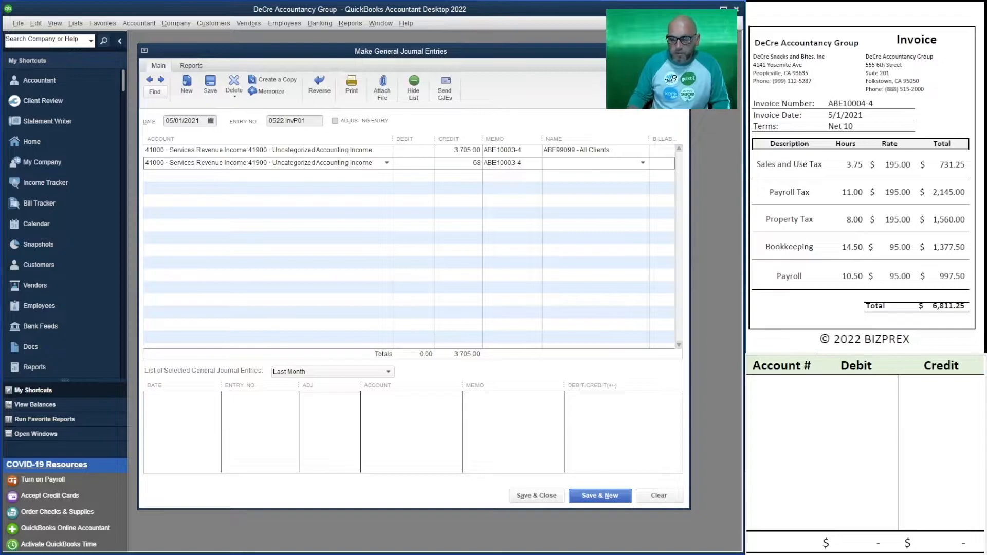
{"action": "type", "text": "11.25"}
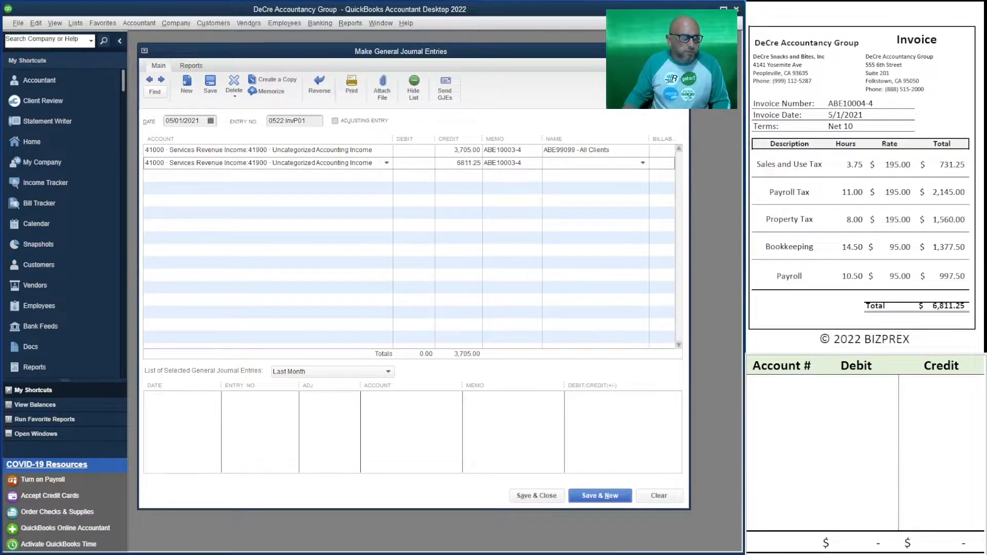
{"action": "key", "text": "Tab"}
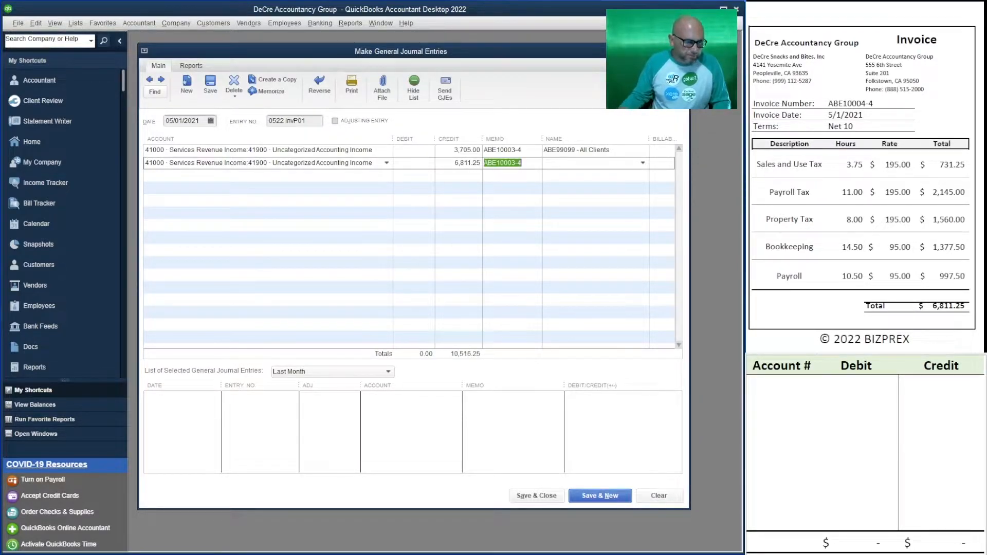
Assign the All Clients customer name to the second journal line.
{"action": "key", "text": "Tab"}
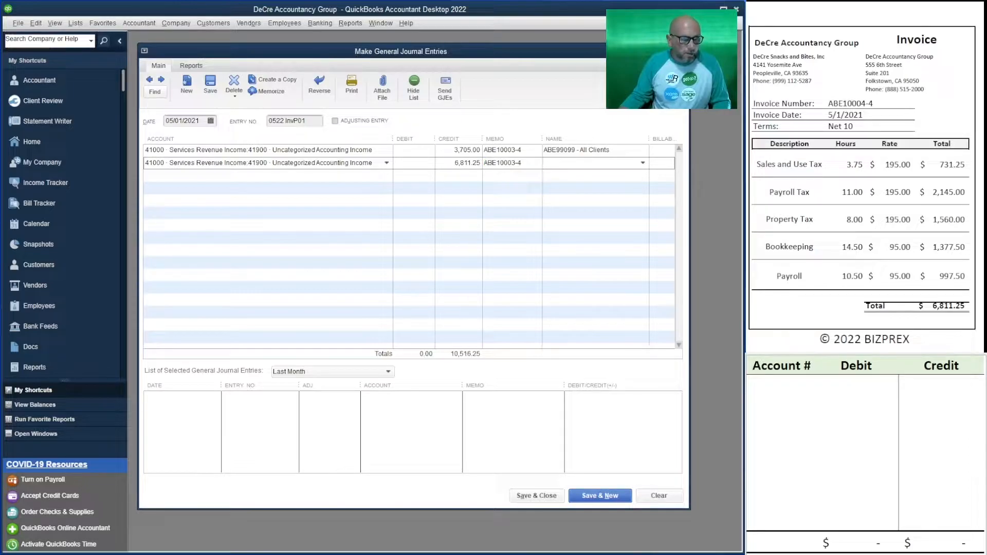
{"action": "type", "text": "all"}
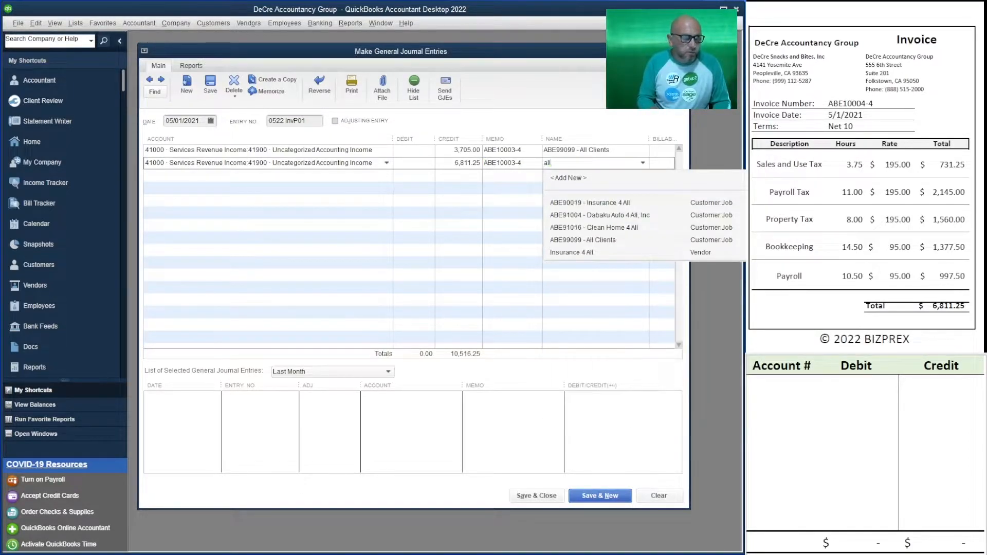
{"action": "left_click", "coordinate": [583, 240]}
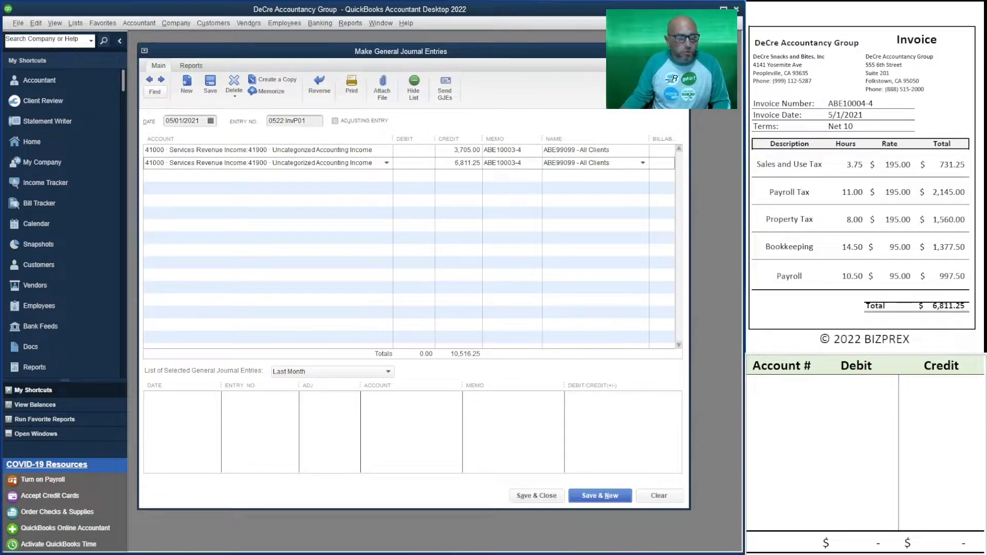
{"action": "key", "text": "Tab"}
On the third journal line, choose account 41900 Uncategorized Accounting Income, clear the debit, and credit 3,495.00.
{"action": "type", "text": "4"}
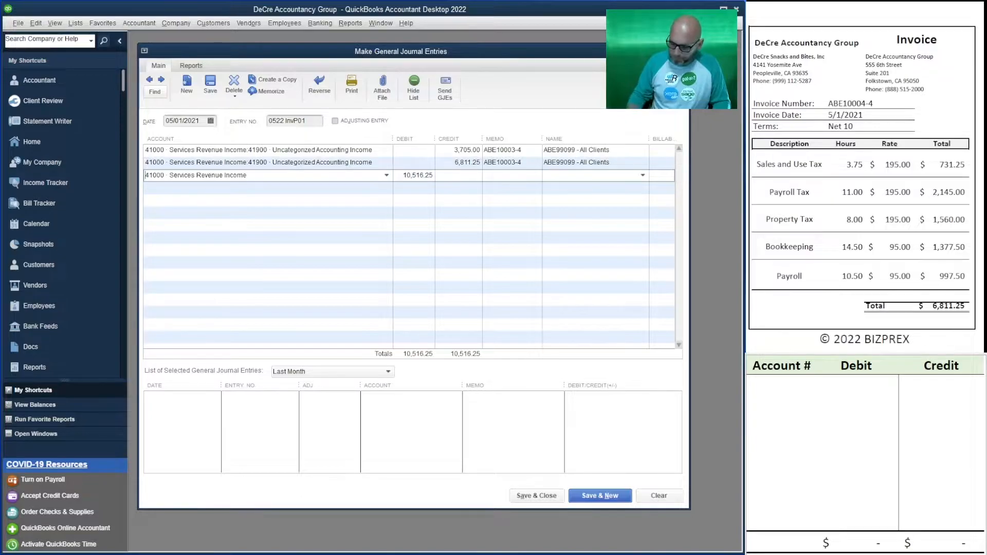
{"action": "type", "text": "1900 · Uncategorized Accounting Income"}
{"action": "key", "text": "Tab"}
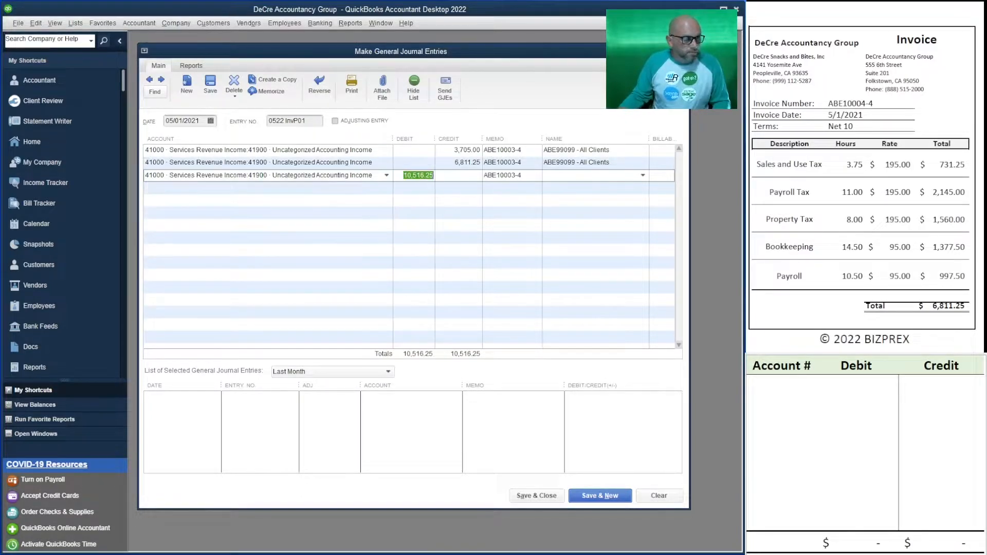
{"action": "key", "text": "BackSpace"}
{"action": "scroll", "coordinate": [865, 178], "scroll_direction": "down", "scroll_amount": 8}
{"action": "scroll", "coordinate": [865, 177], "scroll_direction": "up", "scroll_amount": 1}
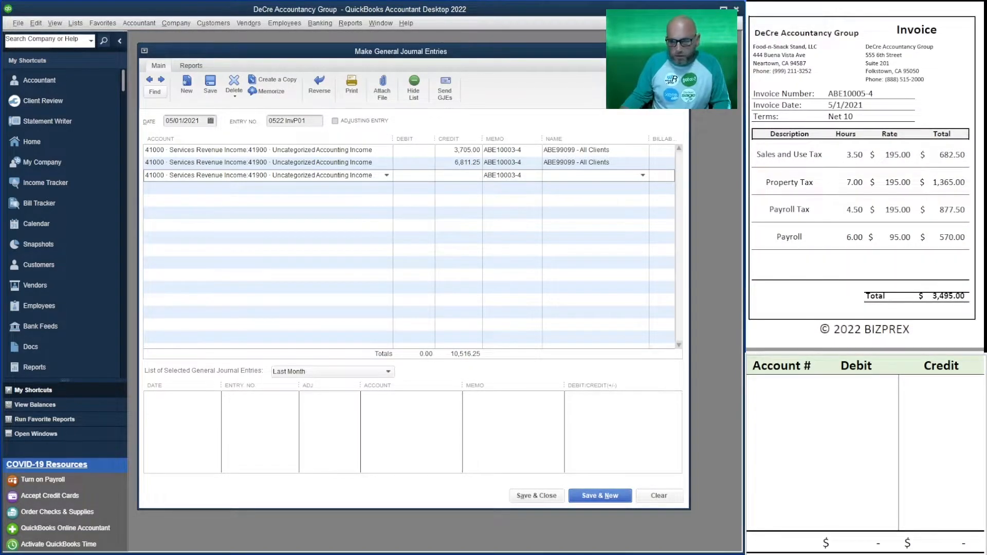
{"action": "type", "text": "3495"}
{"action": "key", "text": "Tab"}
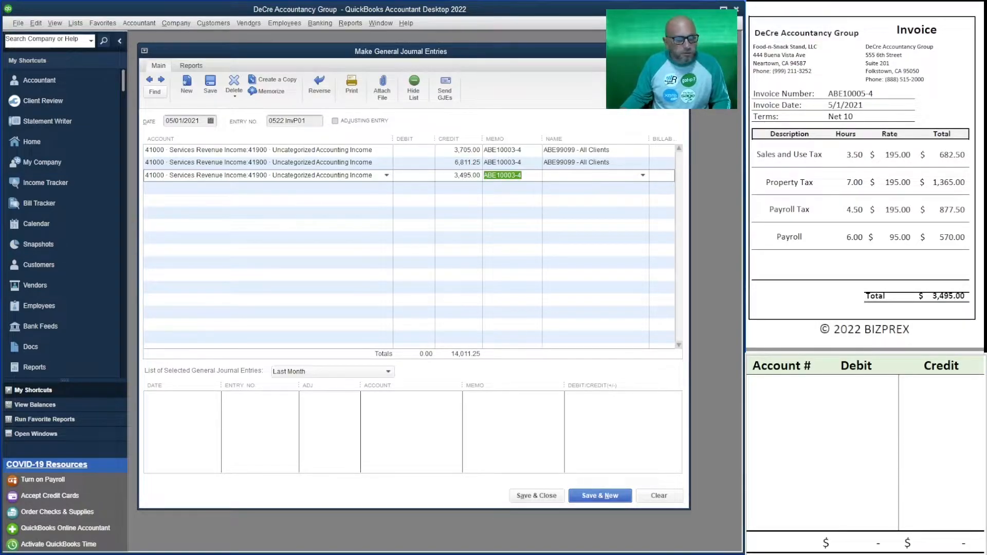
Replace the third journal line's memo with the invoice number copied from the Food-n-Snack Stand invoice.
{"action": "left_click_drag", "start_coordinate": [874, 93], "coordinate": [828, 93]}
{"action": "key", "text": "ctrl+c"}
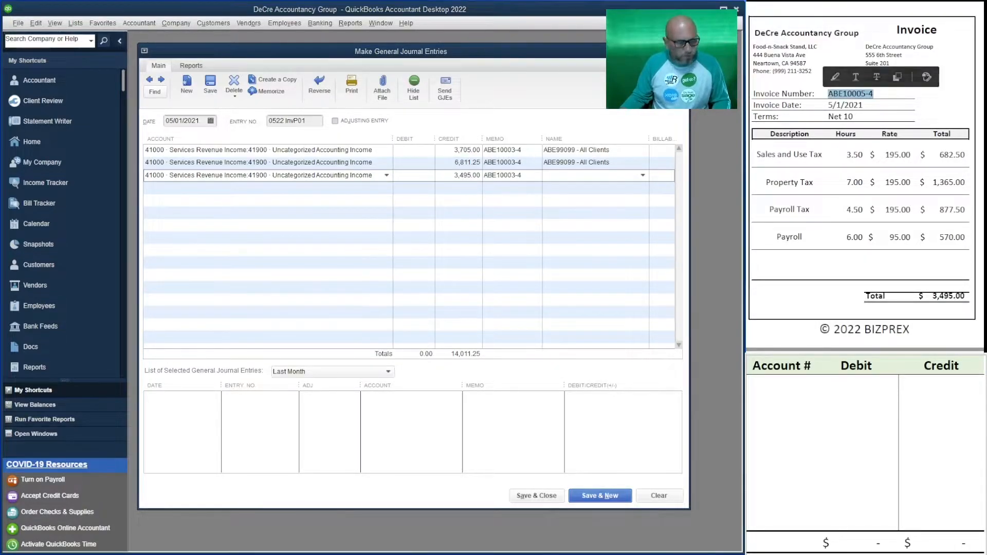
{"action": "double_click", "coordinate": [503, 175]}
{"action": "key", "text": "ctrl+v"}
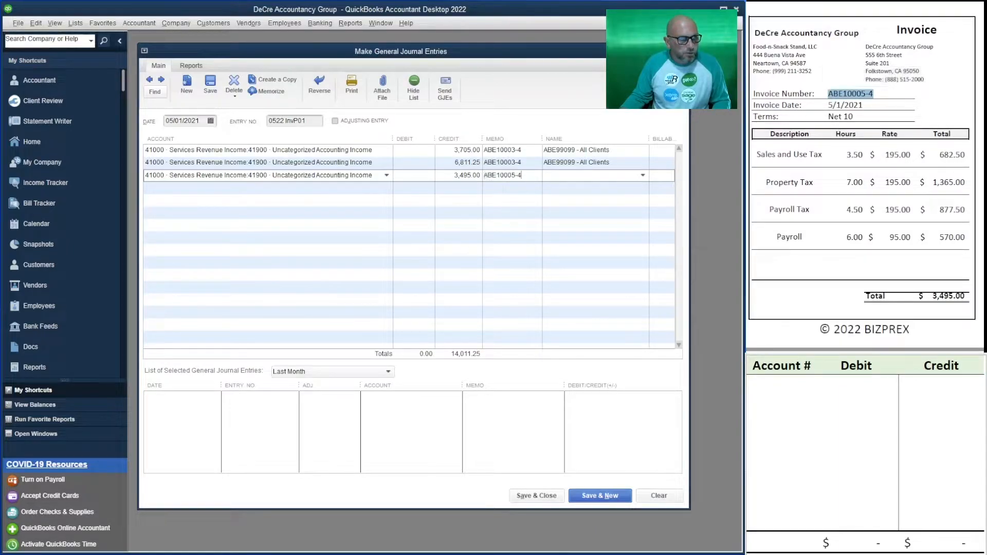
Replace the second journal line's memo with the invoice number copied from the DeCre Snacks and Bites invoice.
{"action": "scroll", "coordinate": [864, 206], "scroll_direction": "up", "scroll_amount": 5}
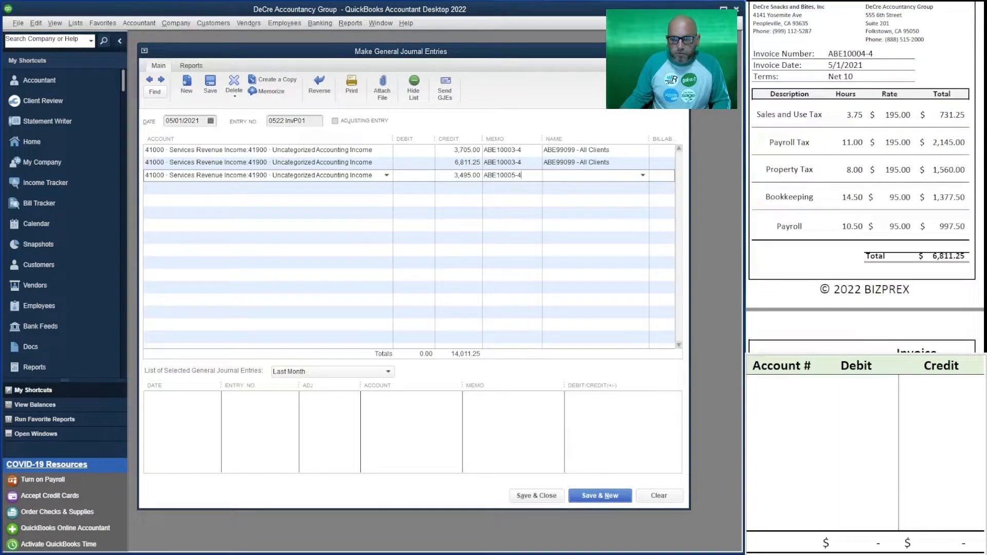
{"action": "left_click_drag", "start_coordinate": [874, 54], "coordinate": [828, 53]}
{"action": "key", "text": "ctrl+c"}
{"action": "double_click", "coordinate": [503, 163]}
{"action": "key", "text": "ctrl+v"}
Assign the All Clients customer name to the third journal line.
{"action": "left_click", "coordinate": [591, 175]}
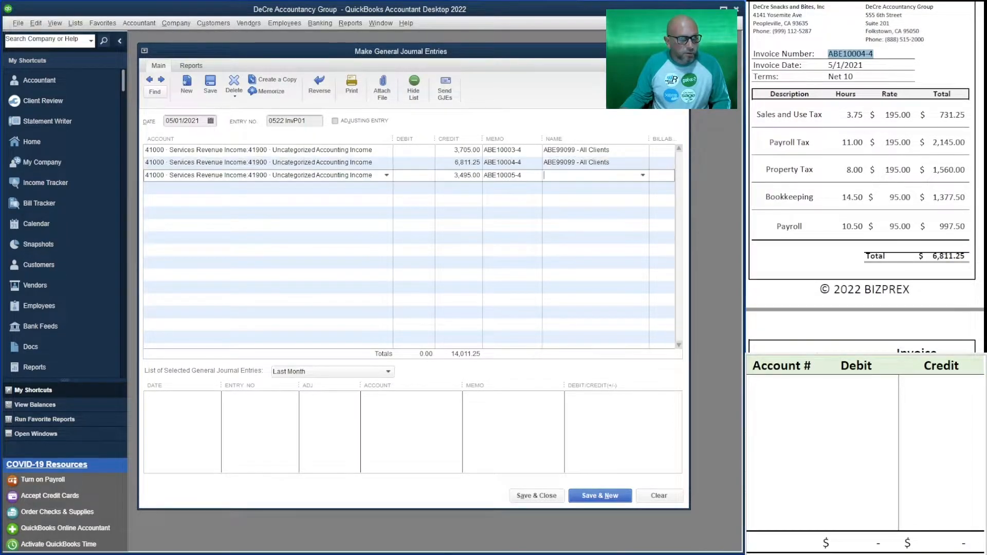
{"action": "left_click", "coordinate": [643, 175]}
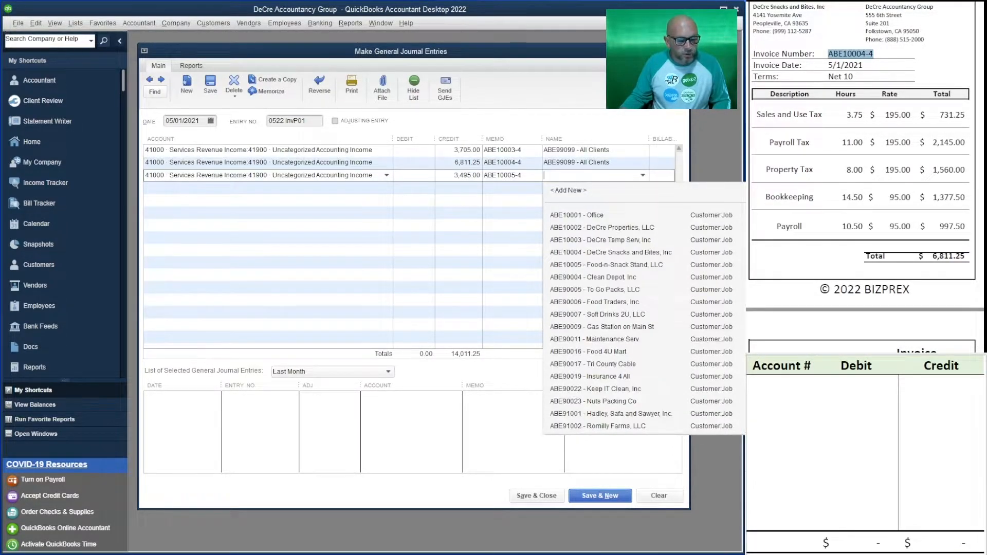
{"action": "type", "text": "all c"}
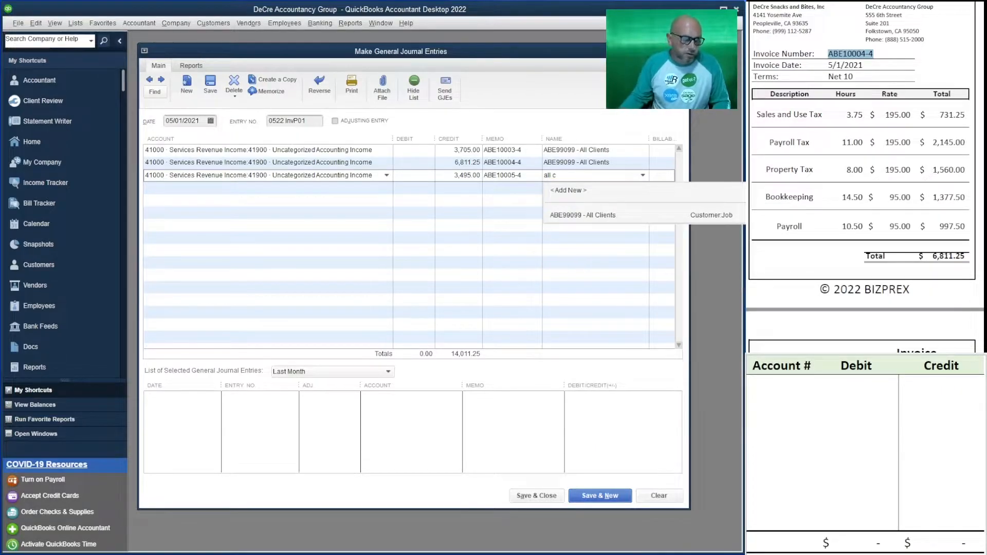
{"action": "key", "text": "Tab"}
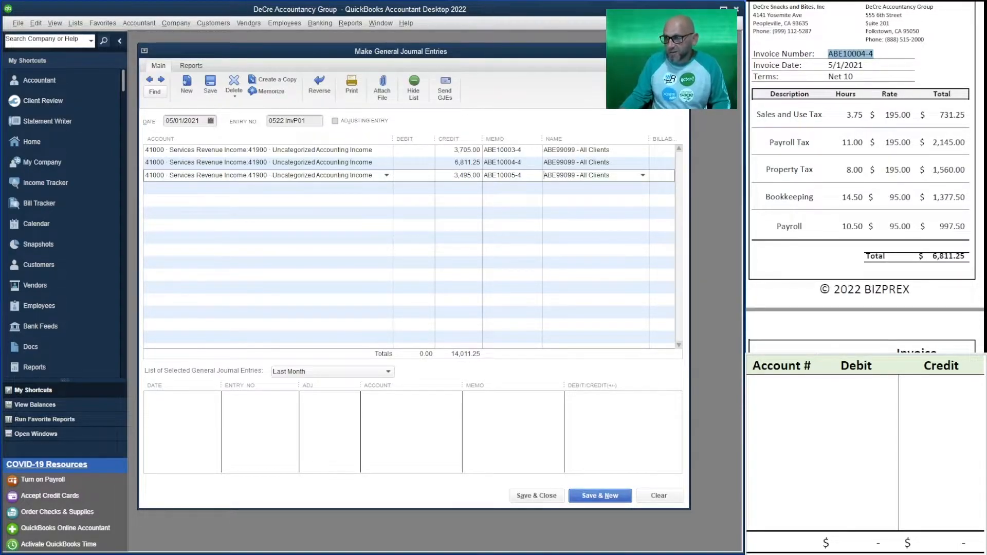
{"action": "key", "text": "Tab"}
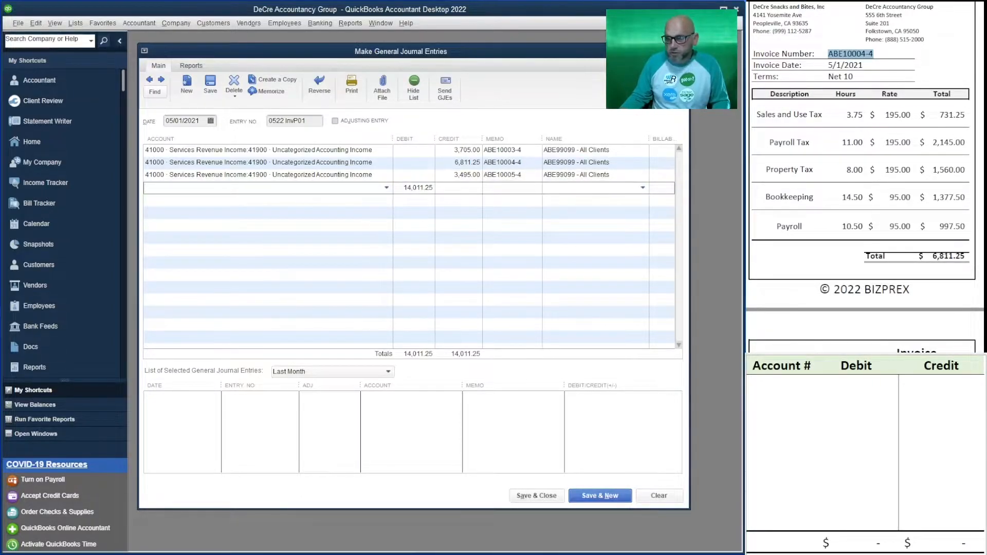
Enter the Clean Depot invoice on the fourth journal line, using account 41900 Uncategorized Accounting Income with no debit and a credit of 3,885.00.
{"action": "scroll", "coordinate": [865, 205], "scroll_direction": "down", "scroll_amount": 5}
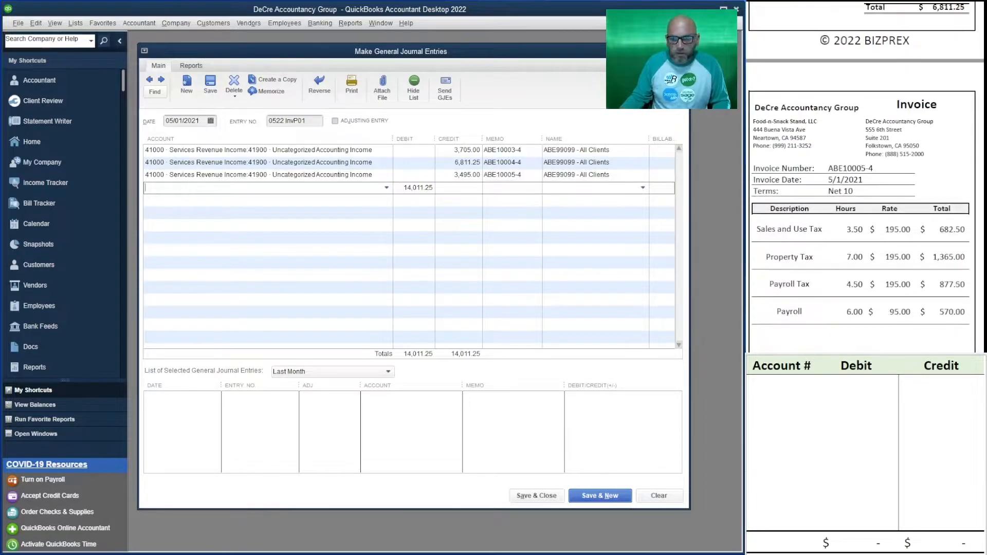
{"action": "scroll", "coordinate": [866, 206], "scroll_direction": "down", "scroll_amount": 5}
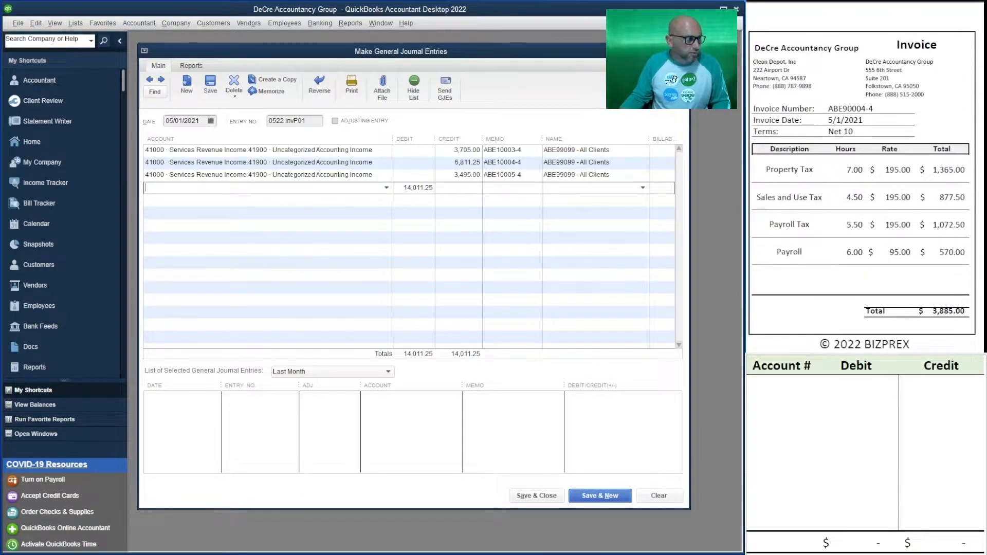
{"action": "type", "text": "41900 · Uncategorized Accounting Income"}
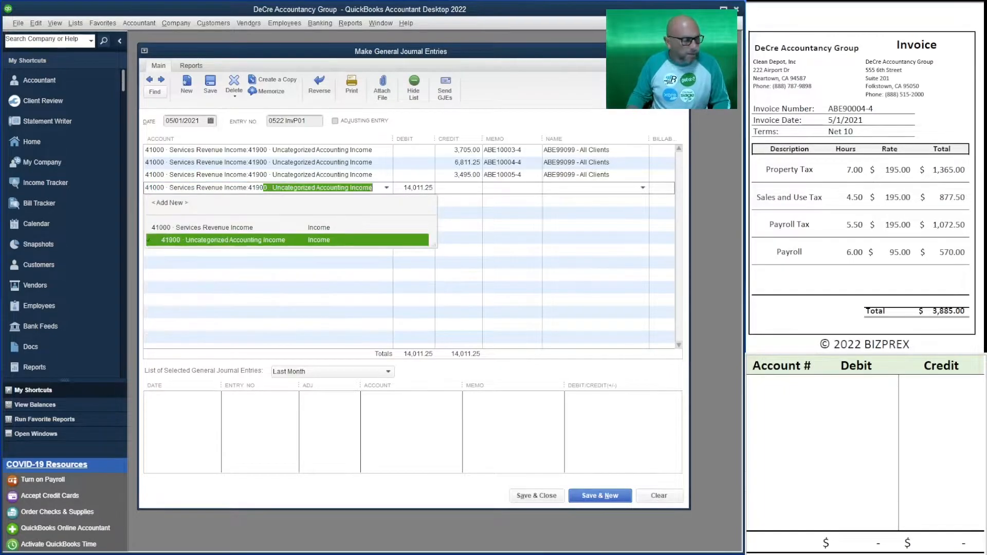
{"action": "key", "text": "Tab"}
{"action": "key", "text": "Delete"}
{"action": "key", "text": "Tab"}
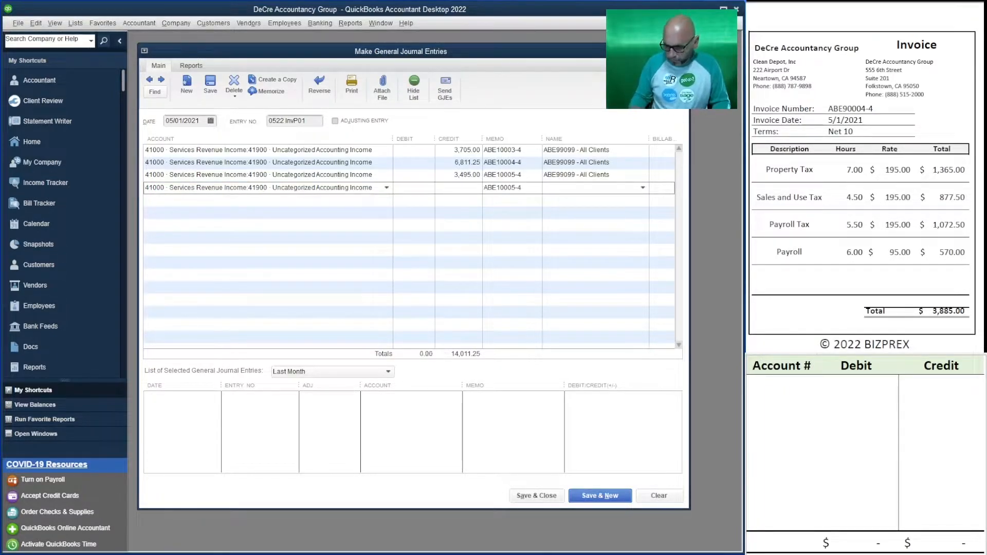
{"action": "type", "text": "3885"}
{"action": "key", "text": "Tab"}
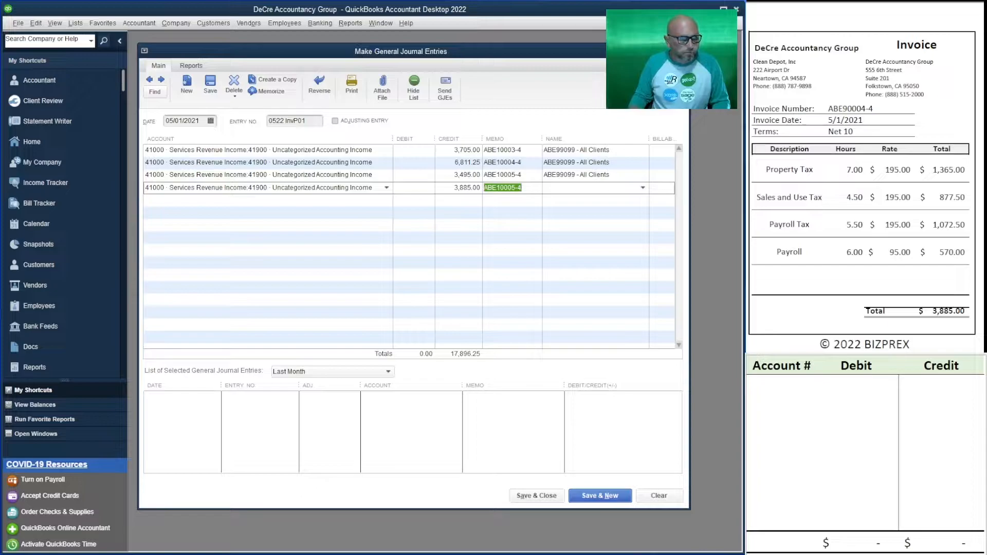
Assign the All Clients customer name to the fourth journal line.
{"action": "key", "text": "Tab"}
{"action": "type", "text": "all"}
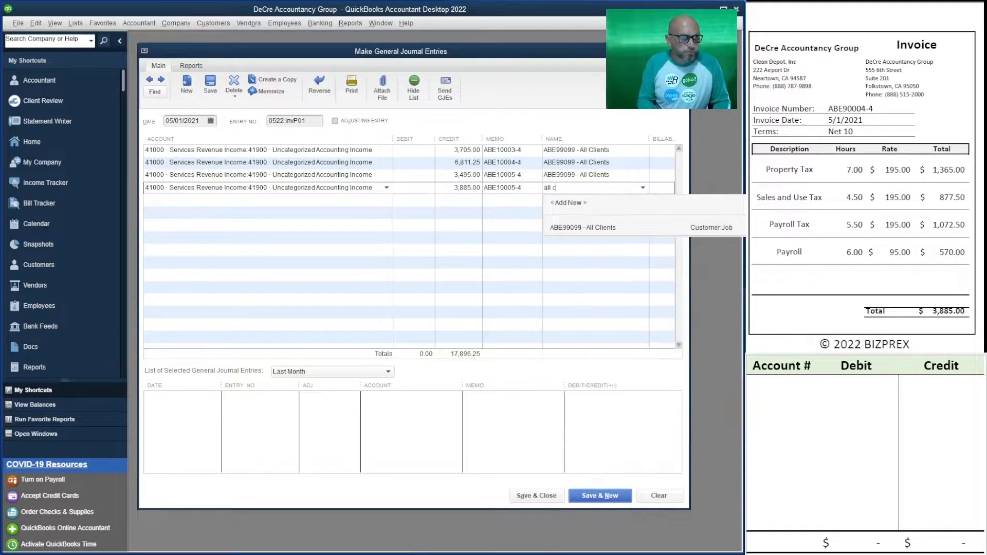
{"action": "type", "text": " cl"}
{"action": "key", "text": "Tab"}
{"action": "key", "text": "Tab"}
{"action": "key", "text": "Tab"}
{"action": "key", "text": "Return"}
{"action": "type", "text": "all"}
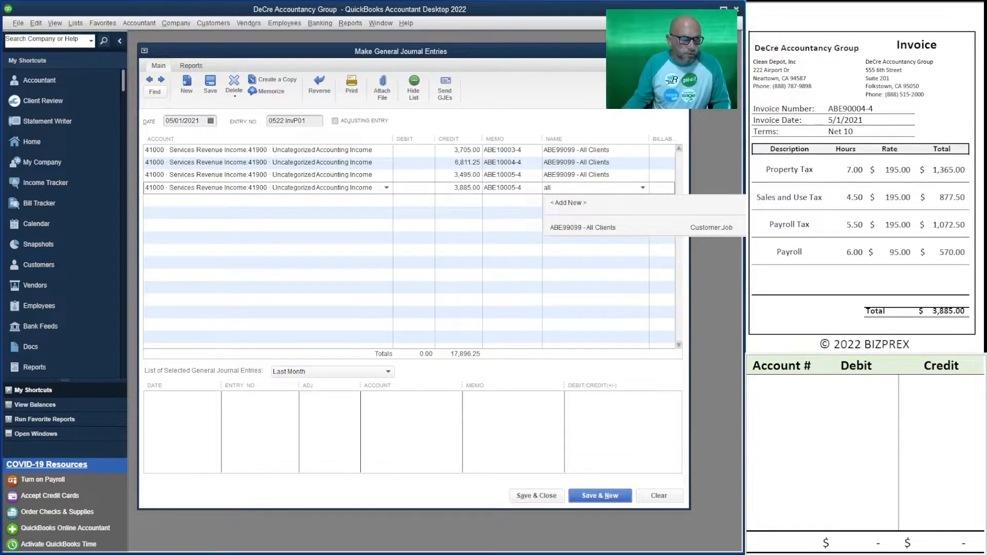
{"action": "key", "text": "Tab"}
{"action": "key", "text": "Tab"}
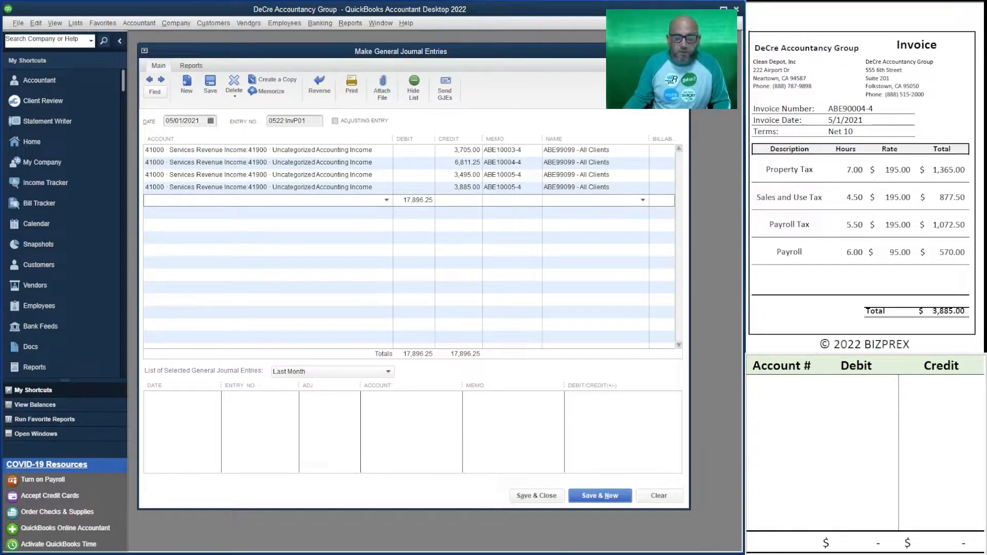
Enter the To Go Packs invoice on the fifth journal line, using account 41900 Uncategorized Accounting Income with no debit and a credit of 1,852.50.
{"action": "scroll", "coordinate": [865, 180], "scroll_direction": "down", "scroll_amount": 7}
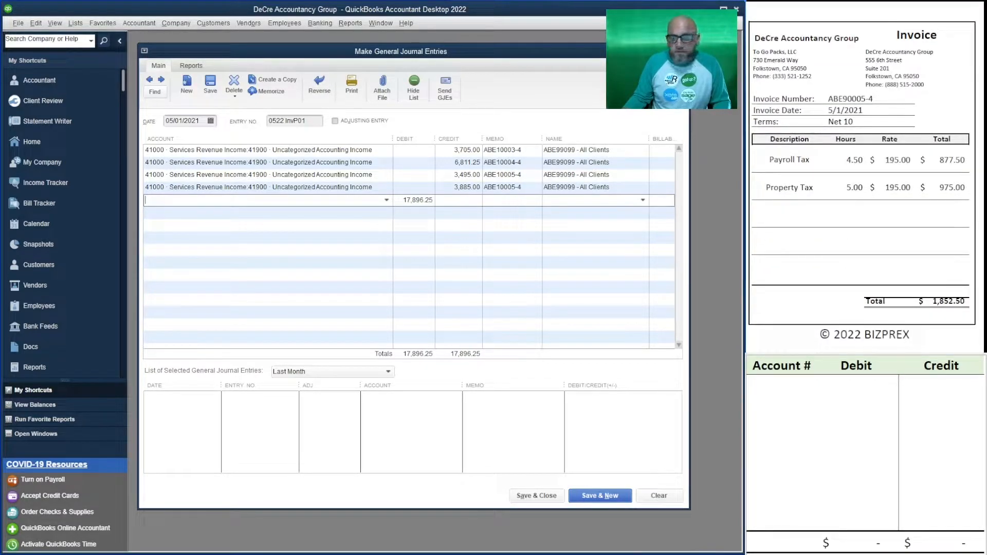
{"action": "type", "text": "4190"}
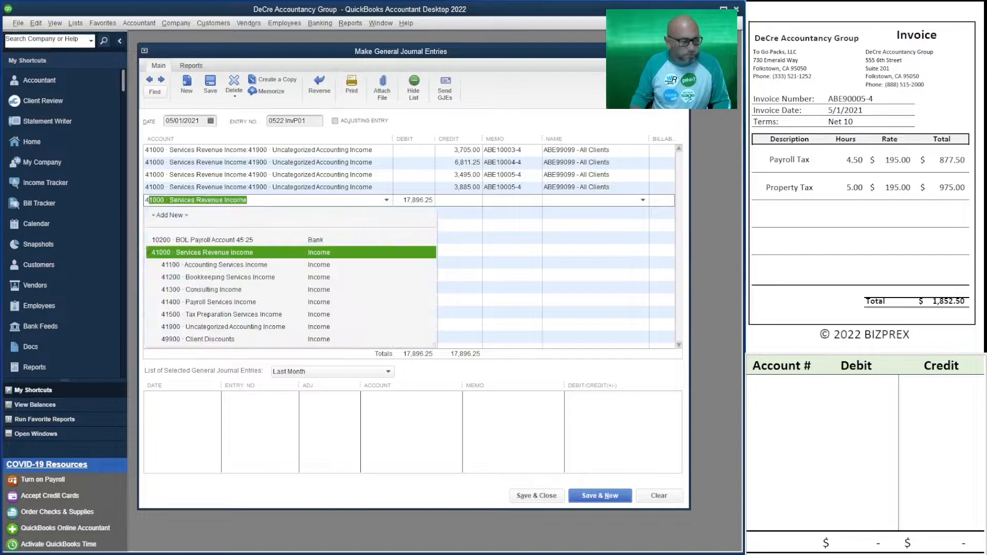
{"action": "type", "text": "0"}
{"action": "key", "text": "Tab"}
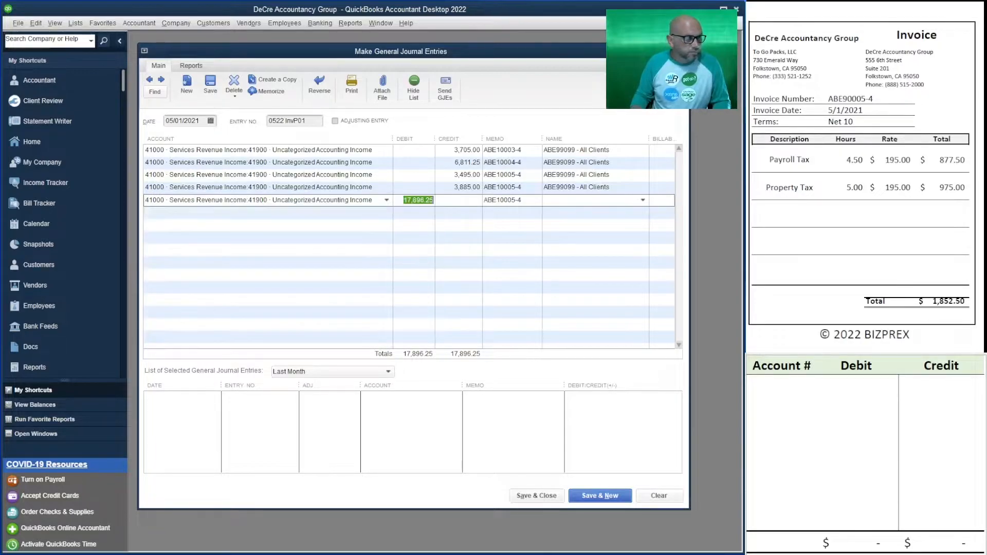
{"action": "key", "text": "Delete"}
{"action": "key", "text": "Tab"}
{"action": "type", "text": "1,852.50"}
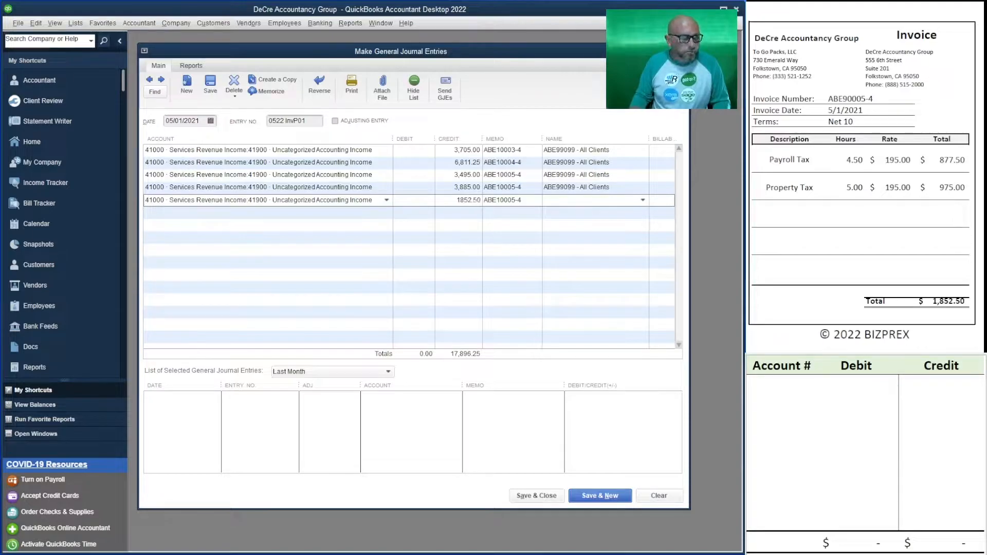
{"action": "key", "text": "Tab"}
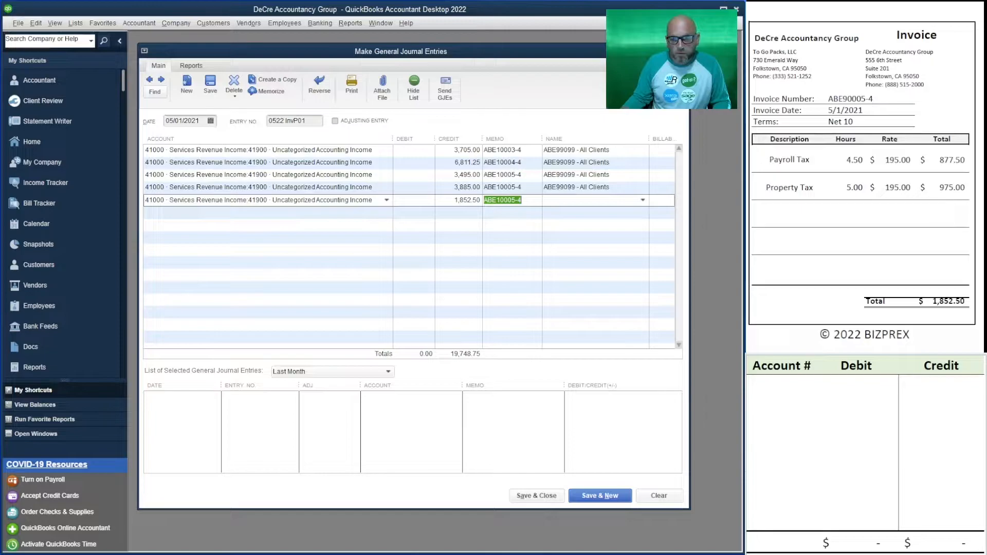
Replace the fourth journal line's memo with the invoice number copied from the Clean Depot invoice.
{"action": "scroll", "coordinate": [864, 175], "scroll_direction": "up", "scroll_amount": 5}
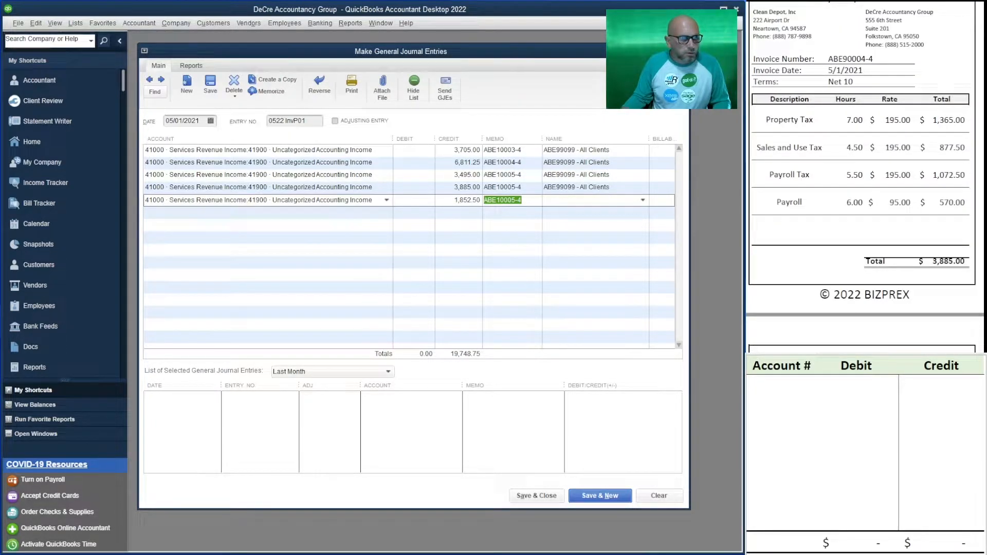
{"action": "scroll", "coordinate": [864, 175], "scroll_direction": "down", "scroll_amount": 10}
{"action": "scroll", "coordinate": [864, 175], "scroll_direction": "down", "scroll_amount": 3}
{"action": "scroll", "coordinate": [864, 175], "scroll_direction": "up", "scroll_amount": 10}
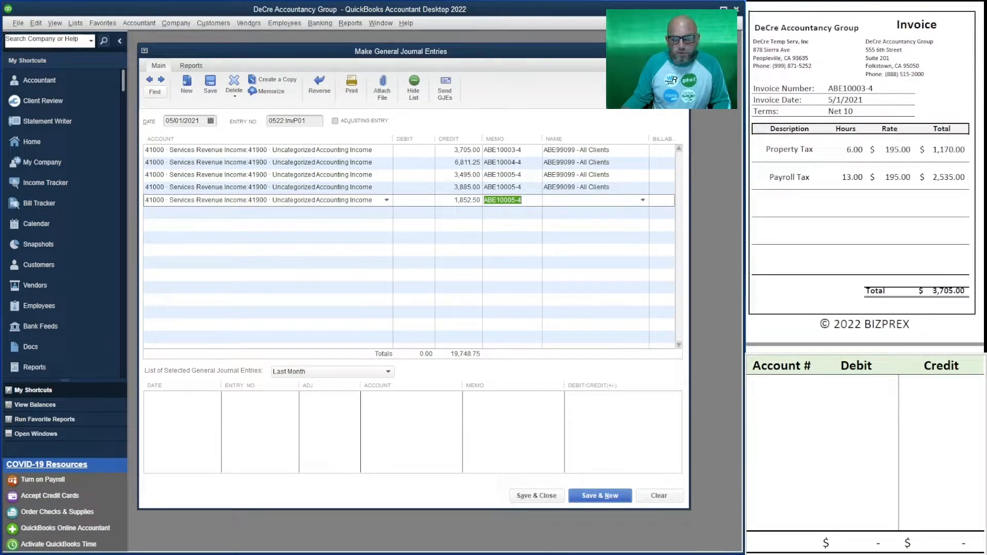
{"action": "scroll", "coordinate": [864, 175], "scroll_direction": "down", "scroll_amount": 6}
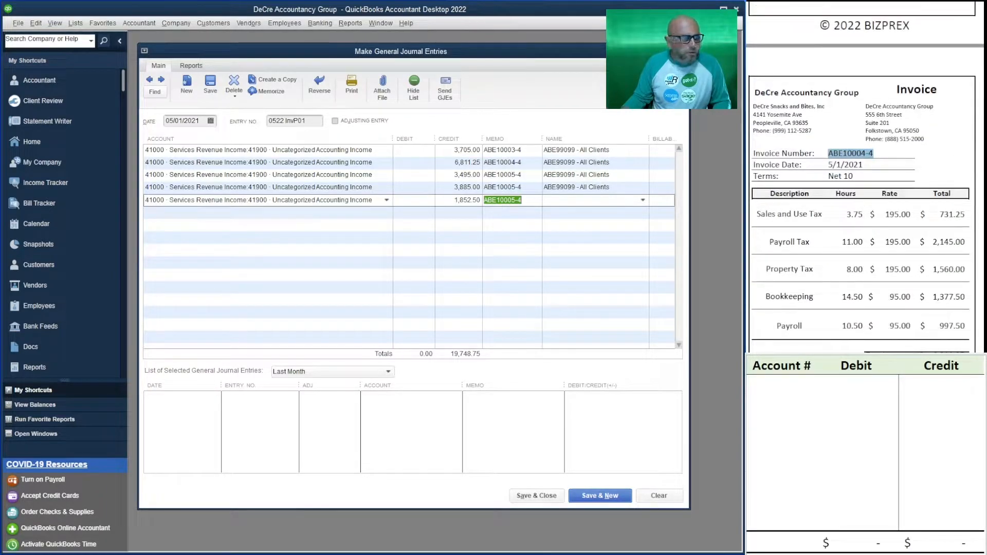
{"action": "scroll", "coordinate": [864, 206], "scroll_direction": "down", "scroll_amount": 6}
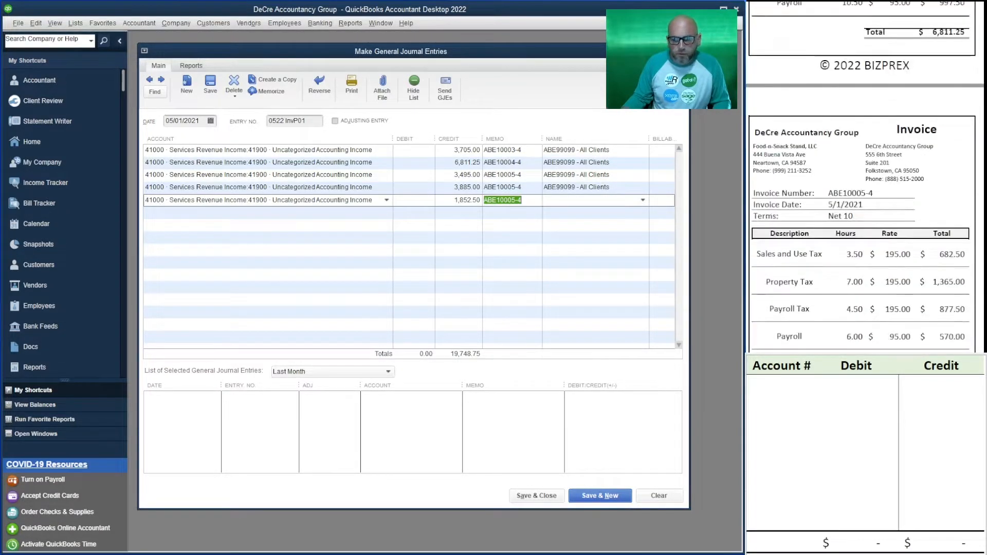
{"action": "scroll", "coordinate": [864, 206], "scroll_direction": "down", "scroll_amount": 6}
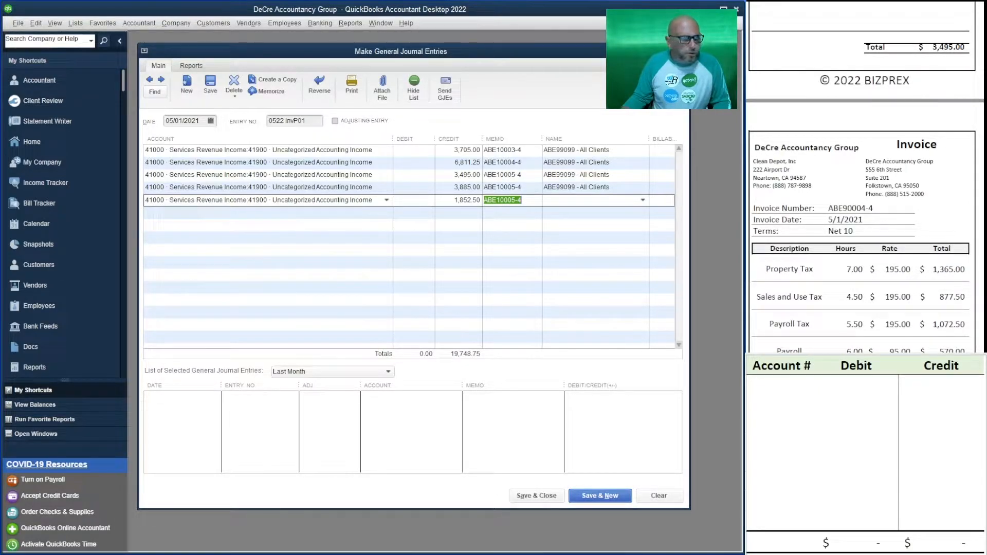
{"action": "left_click_drag", "start_coordinate": [874, 209], "coordinate": [828, 209]}
{"action": "key", "text": "ctrl+c"}
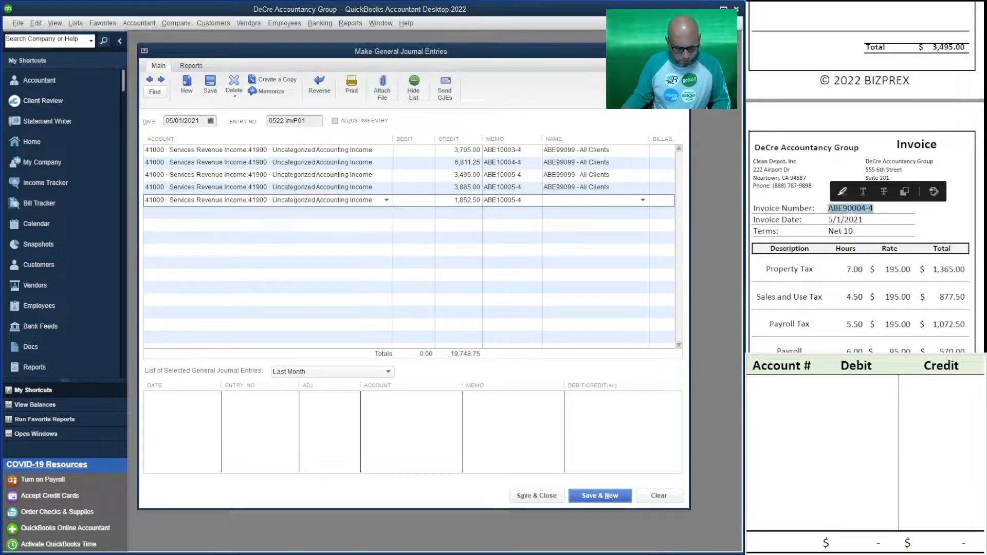
{"action": "scroll", "coordinate": [864, 206], "scroll_direction": "down", "scroll_amount": 5}
{"action": "scroll", "coordinate": [864, 206], "scroll_direction": "up", "scroll_amount": 2}
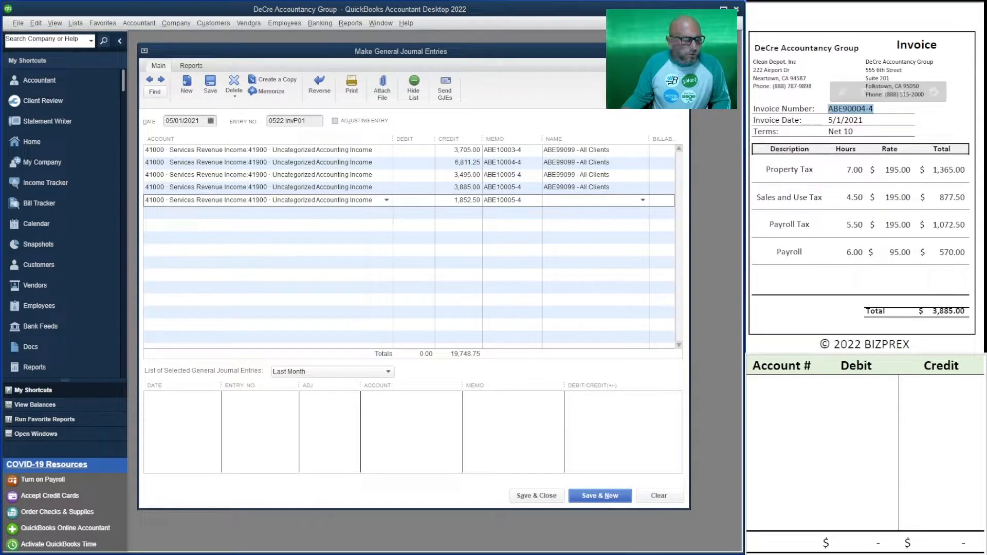
{"action": "double_click", "coordinate": [503, 188]}
{"action": "key", "text": "ctrl+v"}
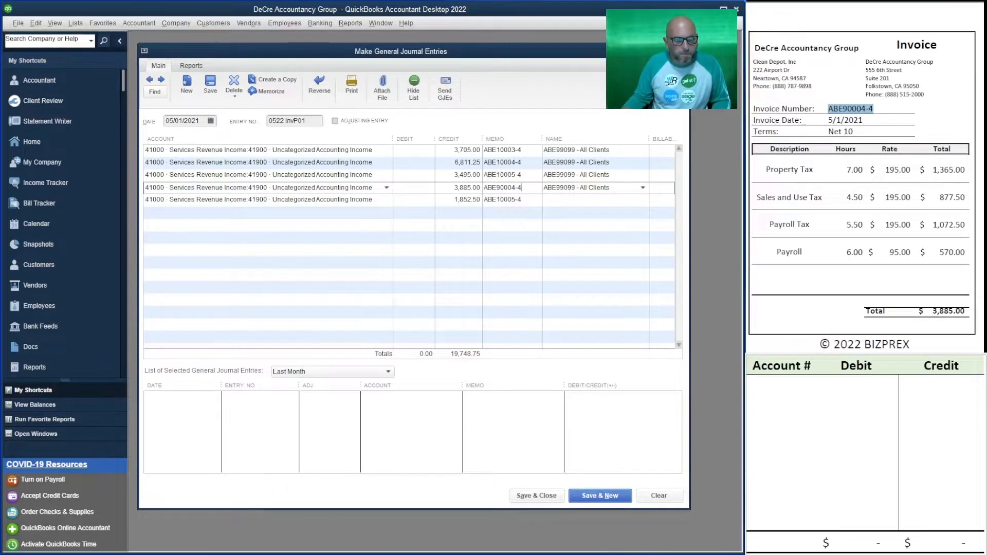
Replace the fifth journal line's memo with the invoice number copied from the To Go Packs invoice.
{"action": "scroll", "coordinate": [865, 178], "scroll_direction": "down", "scroll_amount": 6}
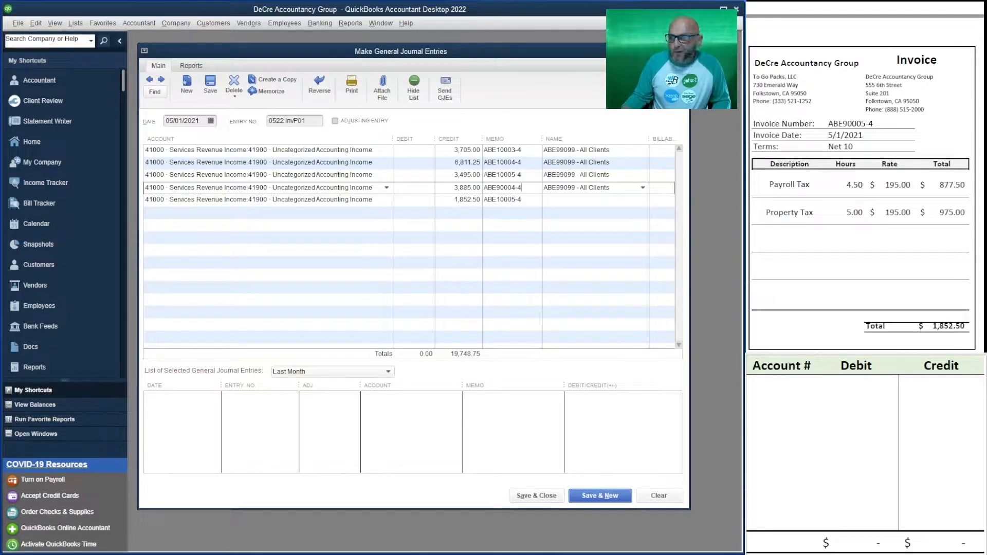
{"action": "left_click_drag", "start_coordinate": [874, 124], "coordinate": [828, 124]}
{"action": "key", "text": "ctrl+c"}
{"action": "double_click", "coordinate": [503, 200]}
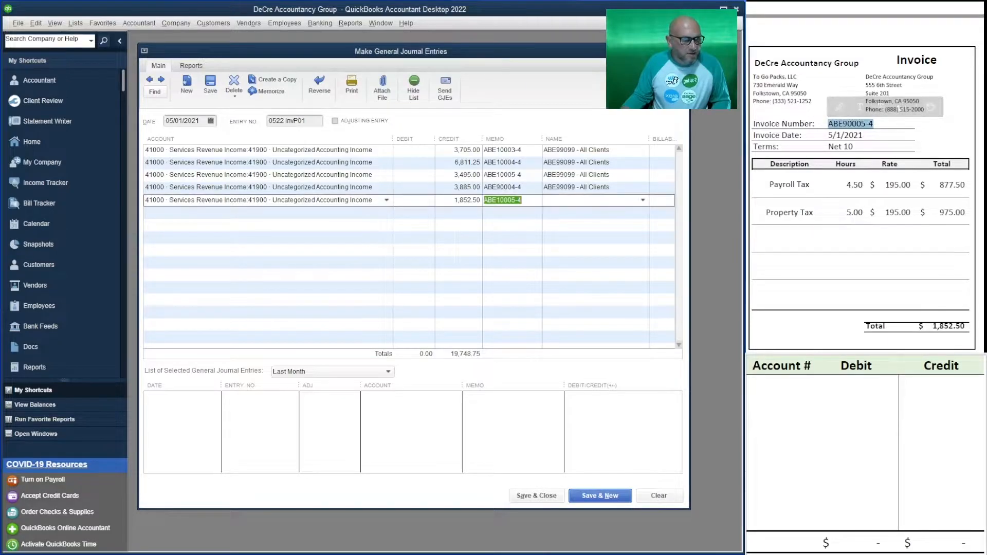
{"action": "key", "text": "ctrl+v"}
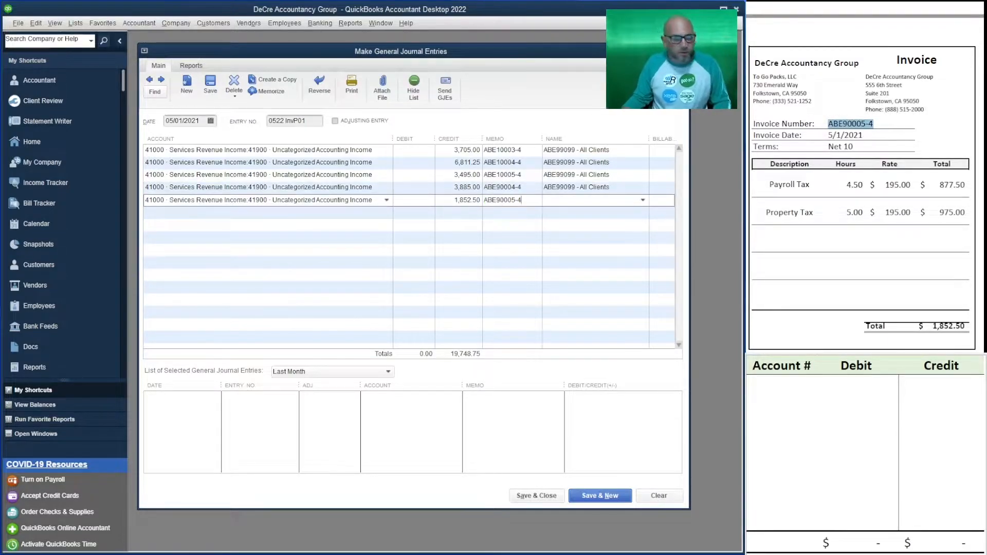
Assign the All Clients customer name to the fifth journal line.
{"action": "type", "text": "all"}
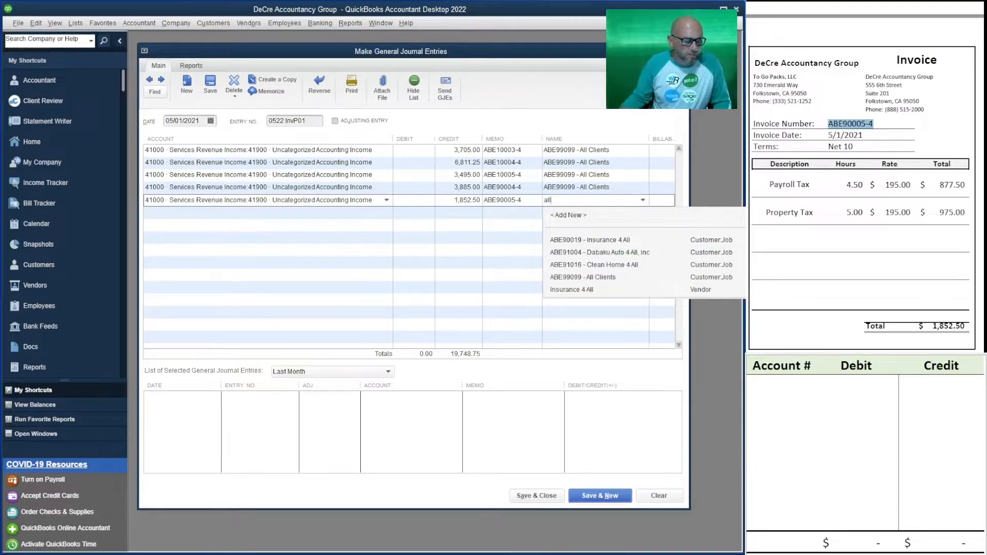
{"action": "left_click", "coordinate": [583, 278]}
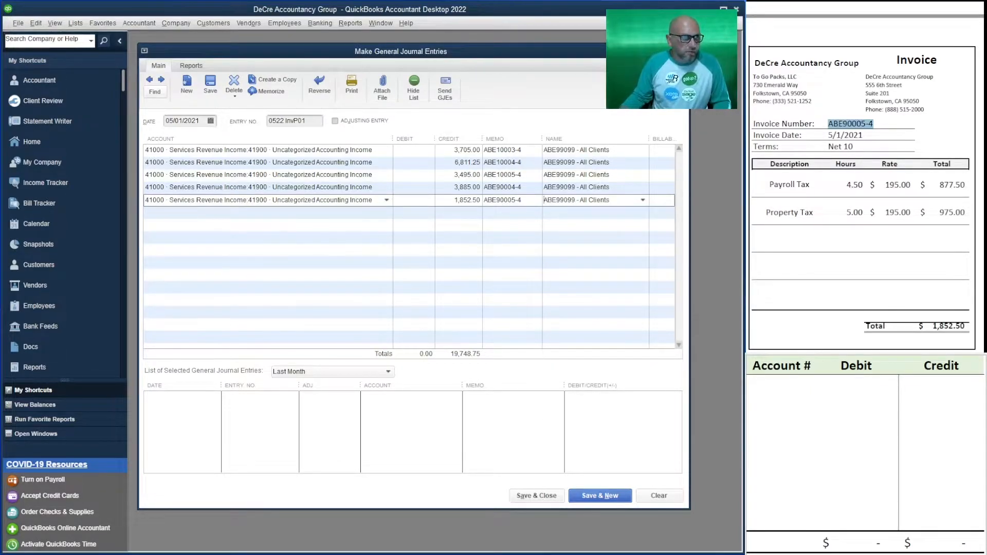
{"action": "left_click", "coordinate": [858, 443]}
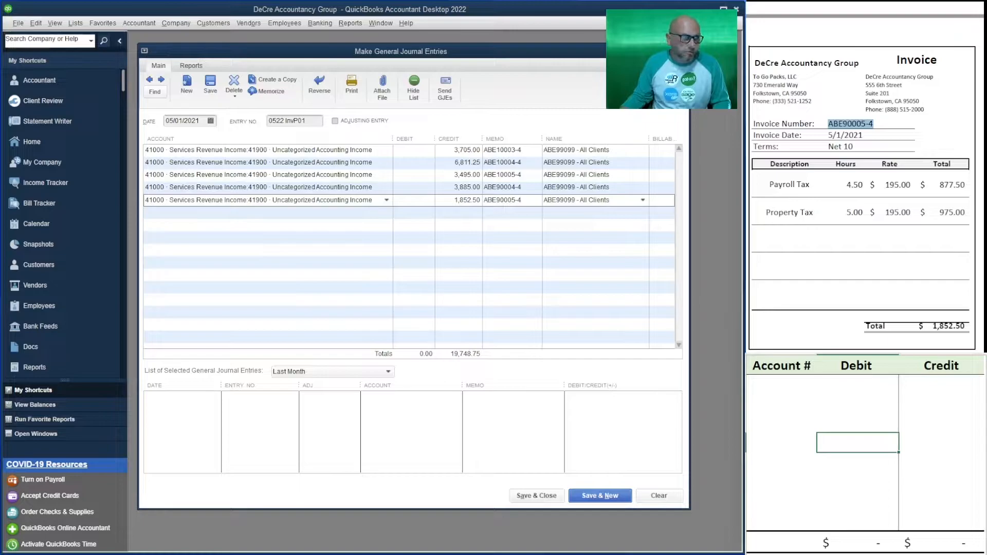
Enter the Food Traders invoice on the sixth journal line, using account 41900 Uncategorized Accounting Income with no debit and a credit of 2,193.75.
{"action": "left_click", "coordinate": [257, 213]}
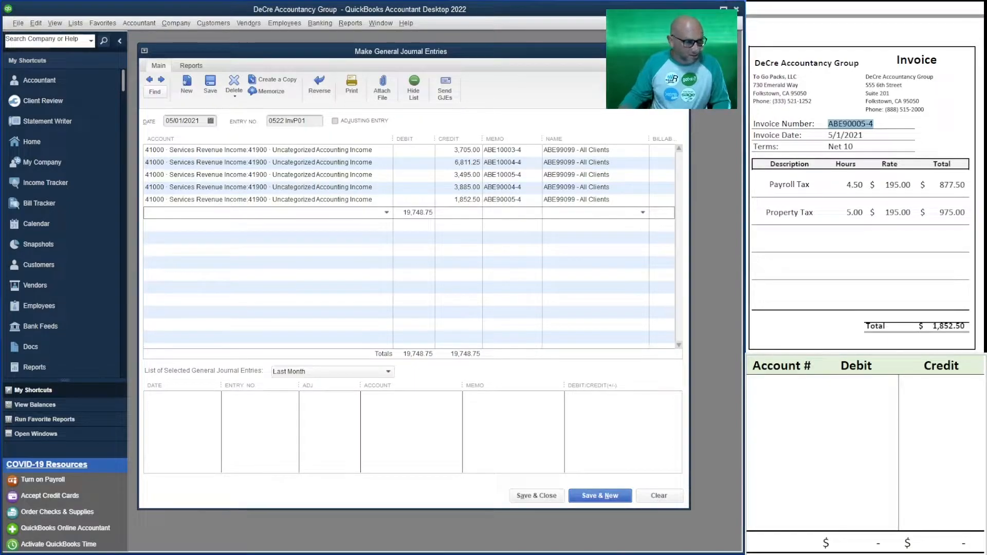
{"action": "type", "text": "419"}
{"action": "key", "text": "Tab"}
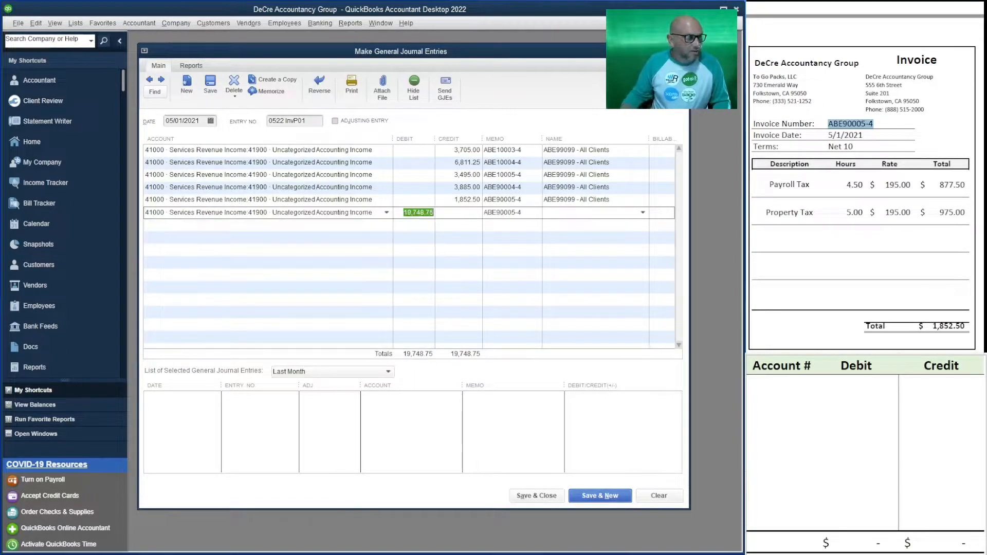
{"action": "key", "text": "Delete"}
{"action": "key", "text": "Tab"}
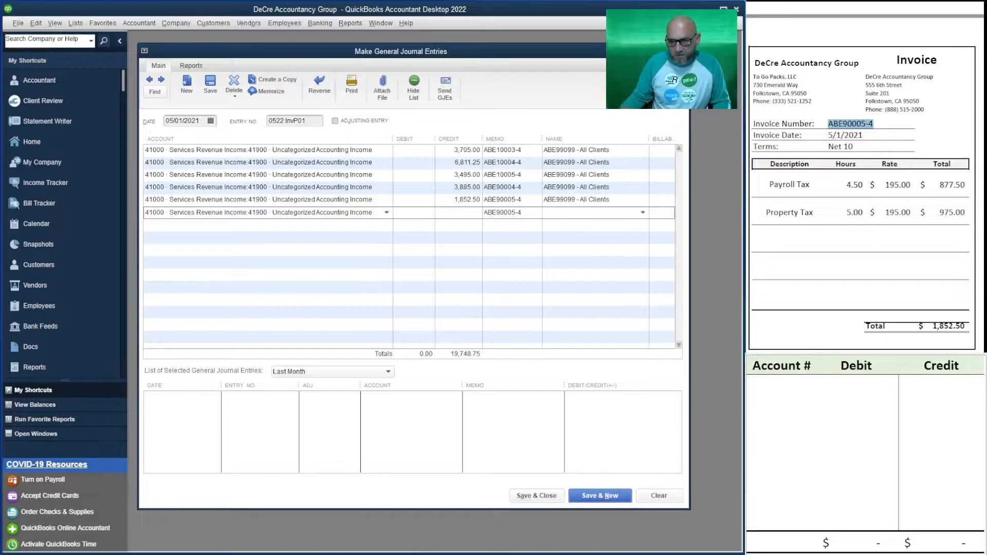
{"action": "scroll", "coordinate": [864, 196], "scroll_direction": "down", "scroll_amount": 10}
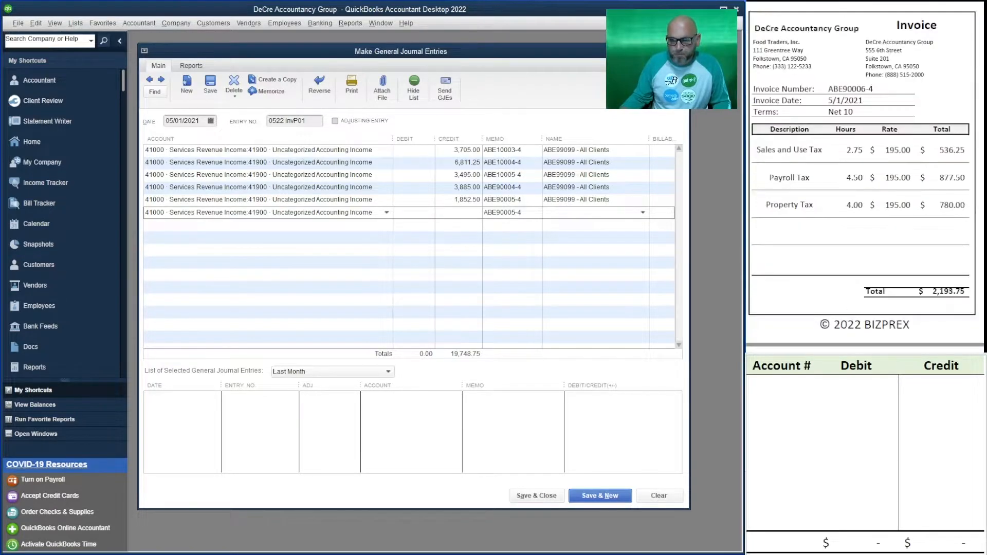
{"action": "type", "text": "219"}
{"action": "type", "text": "93.7"}
{"action": "key", "text": "BackSpace"}
{"action": "key", "text": "BackSpace"}
{"action": "key", "text": "BackSpace"}
{"action": "key", "text": "BackSpace"}
{"action": "type", "text": "3.75"}
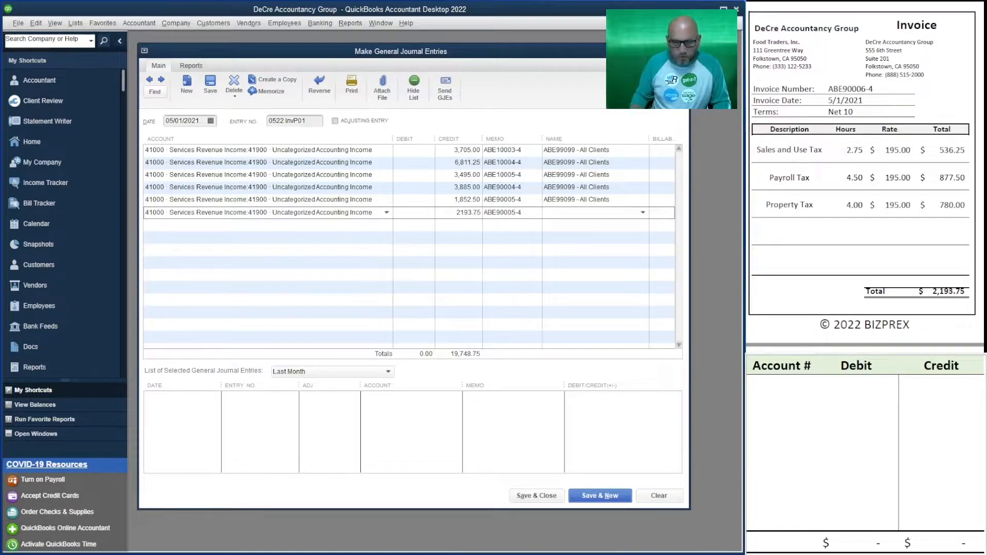
{"action": "key", "text": "Tab"}
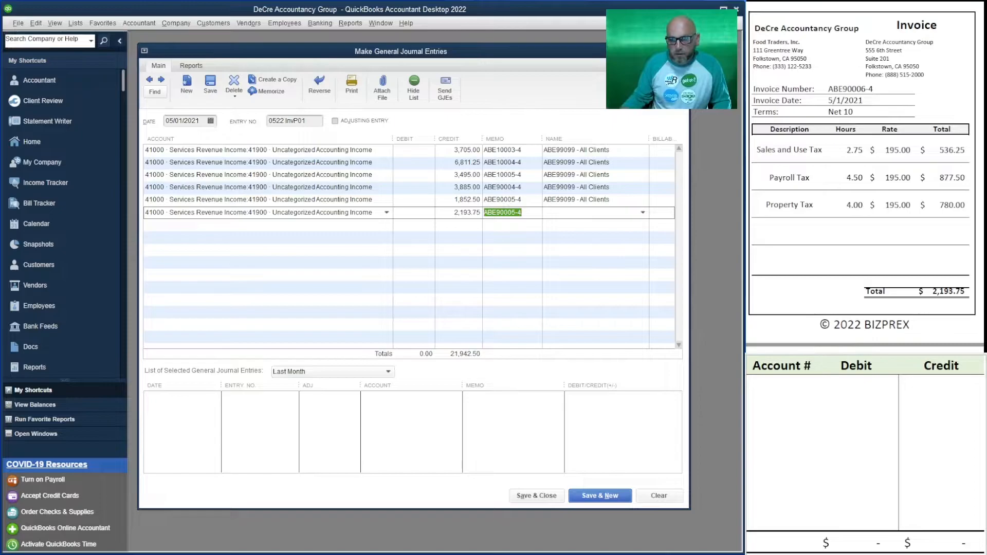
Replace the sixth journal line's memo with the invoice number copied from the Food Traders invoice.
{"action": "left_click_drag", "start_coordinate": [875, 90], "coordinate": [828, 89]}
{"action": "key", "text": "ctrl+c"}
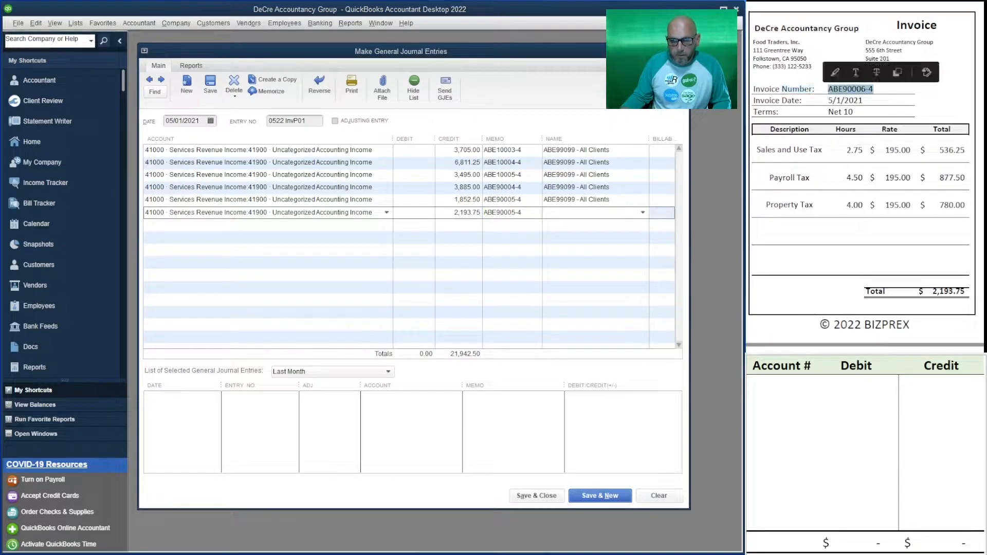
{"action": "left_click", "coordinate": [521, 212]}
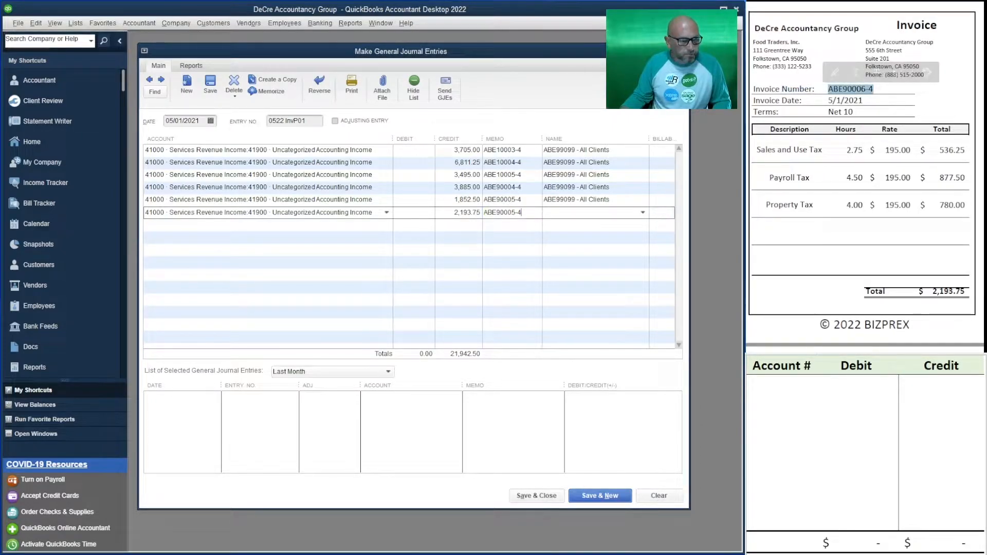
{"action": "key", "text": "shift+Home"}
{"action": "key", "text": "ctrl+v"}
{"action": "key", "text": "Tab"}
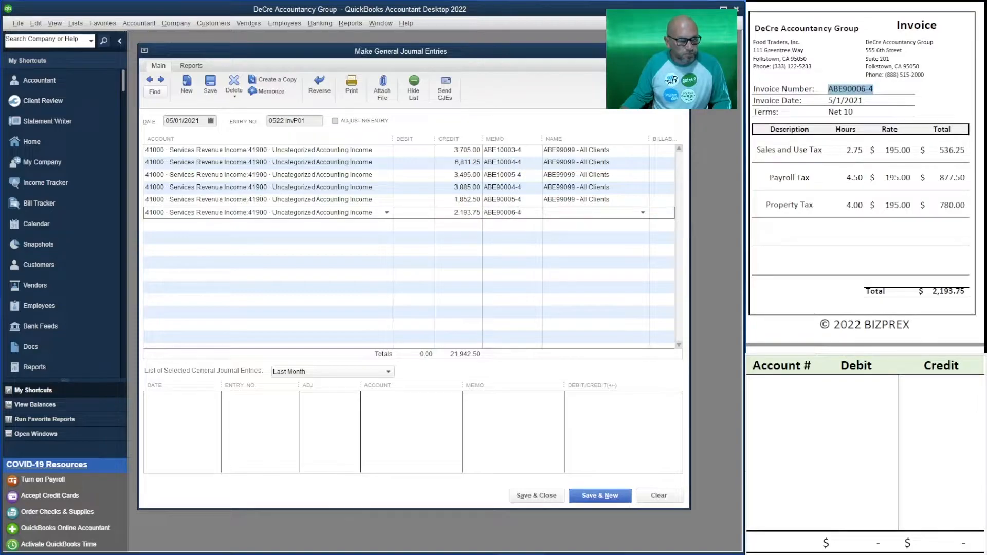
Assign the All Clients customer name to the sixth journal line.
{"action": "type", "text": "all cl"}
{"action": "key", "text": "Tab"}
{"action": "key", "text": "Tab"}
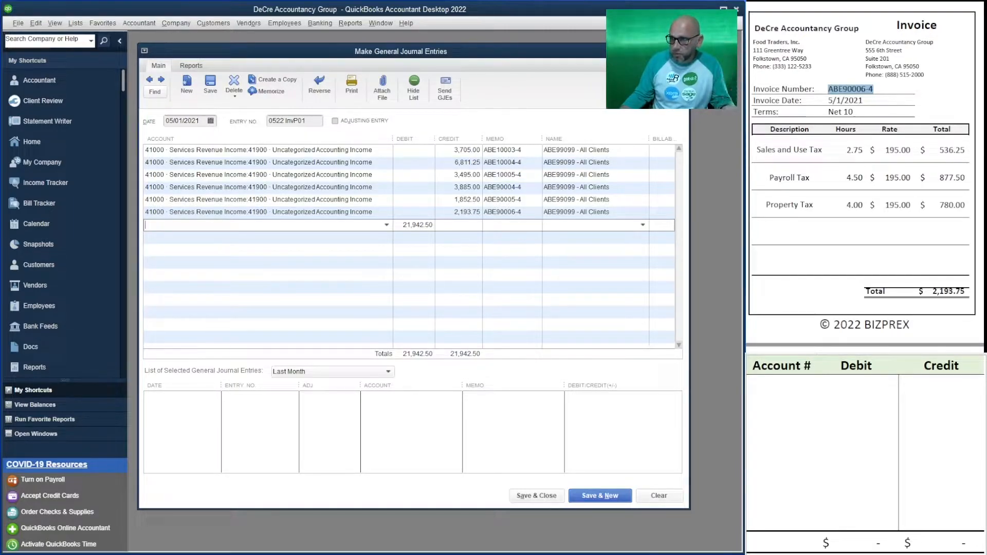
Enter the Soft Drinks 2U invoice on the seventh journal line, using account 41900 Uncategorized Accounting Income with no debit and a credit of 2,778.75.
{"action": "scroll", "coordinate": [866, 177], "scroll_direction": "down", "scroll_amount": 6}
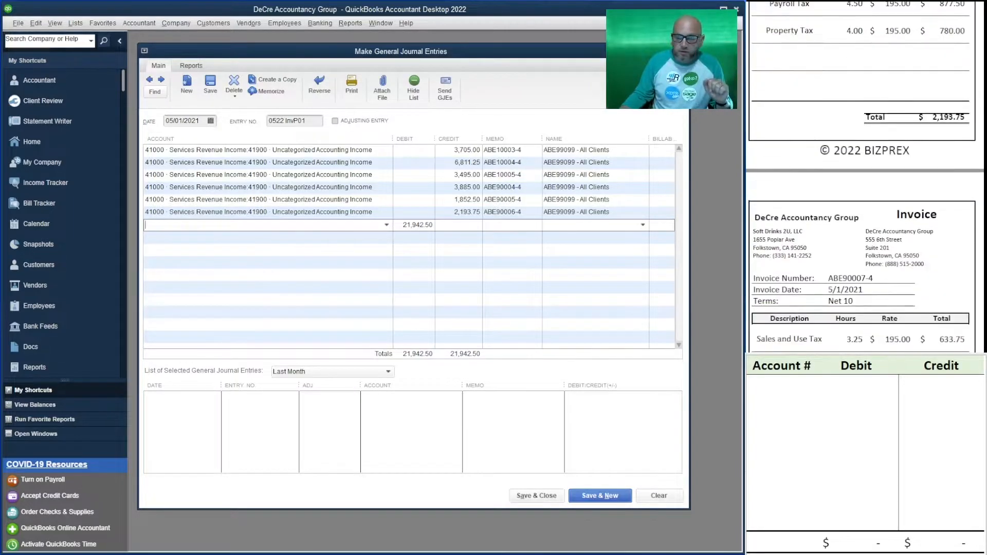
{"action": "scroll", "coordinate": [865, 177], "scroll_direction": "down", "scroll_amount": 1}
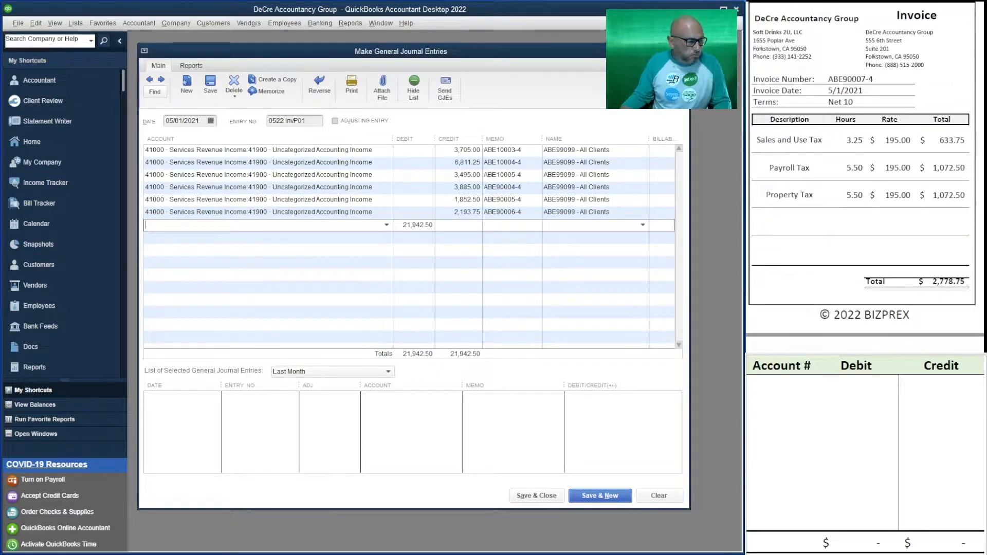
{"action": "type", "text": "41900 · Uncategorized Accounting Income"}
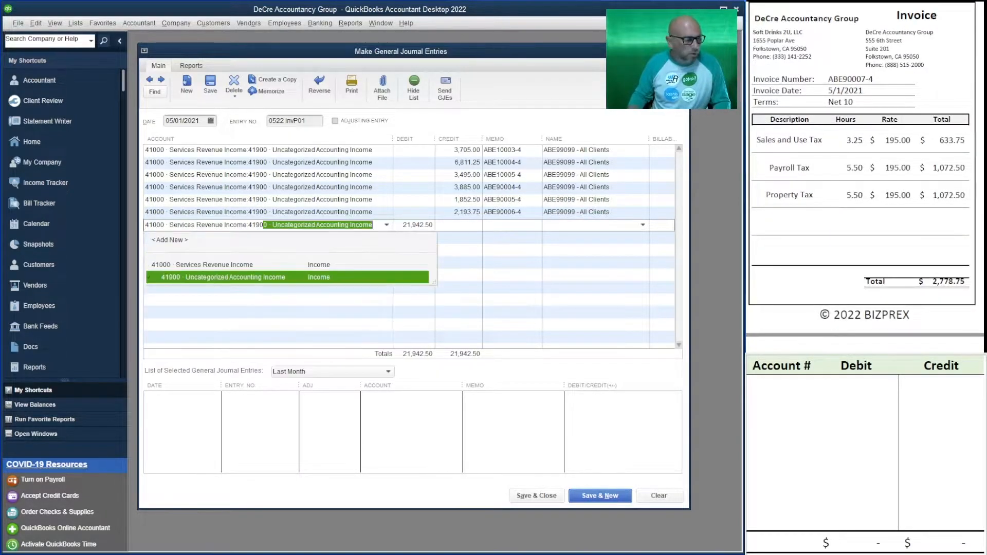
{"action": "key", "text": "Tab"}
{"action": "key", "text": "BackSpace"}
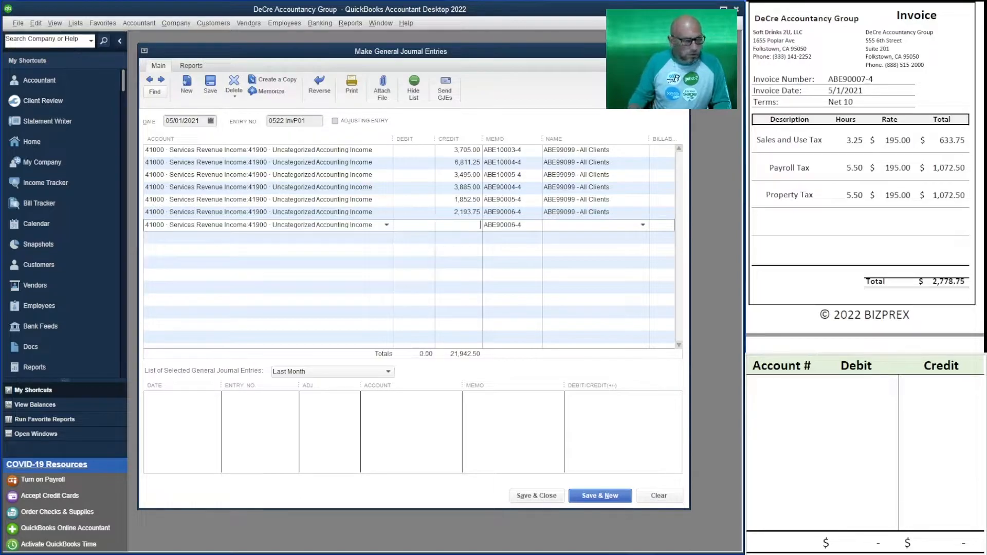
{"action": "key", "text": "Tab"}
{"action": "type", "text": "2,778"}
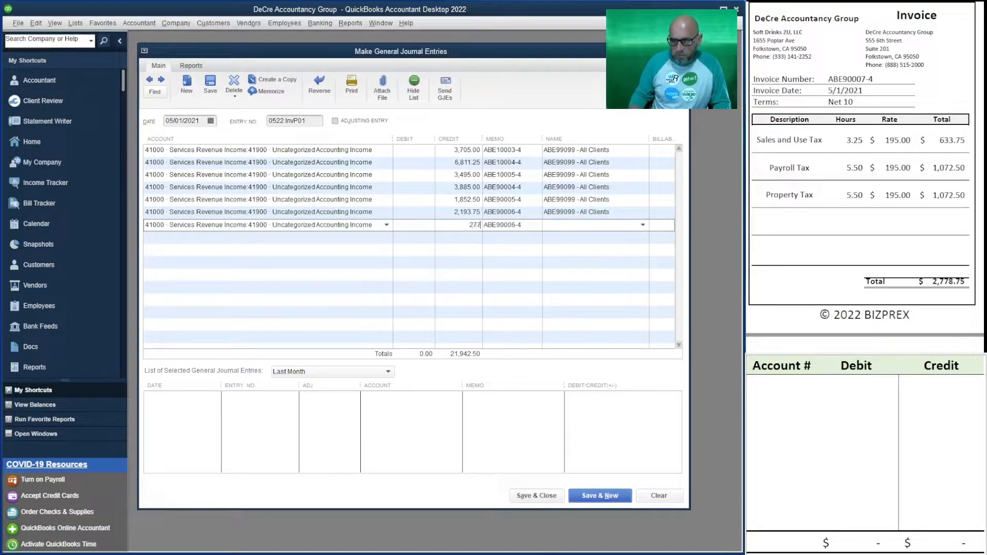
{"action": "type", "text": ".75"}
{"action": "key", "text": "Tab"}
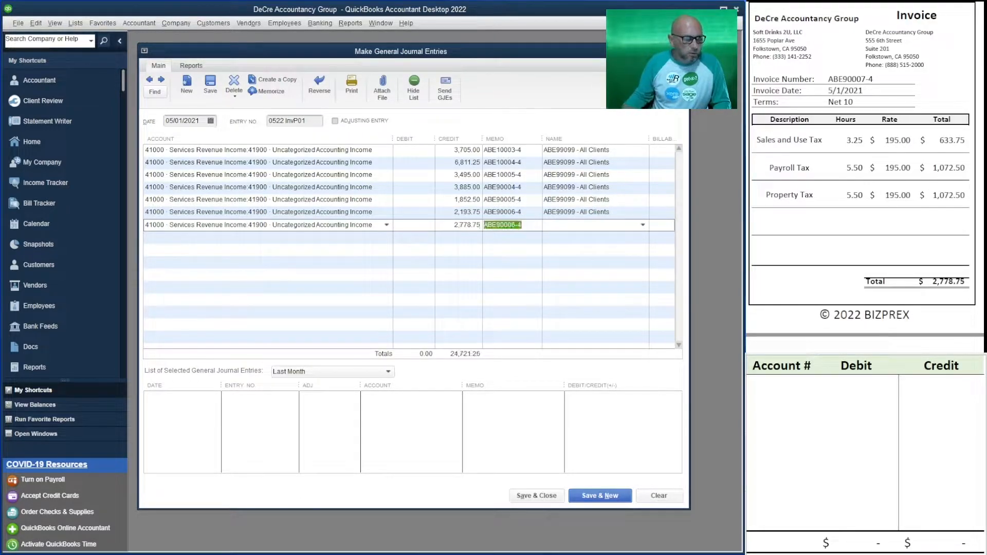
Replace the seventh journal line's memo with the invoice number copied from the Soft Drinks 2U invoice and assign the All Clients customer name.
{"action": "double_click", "coordinate": [851, 79]}
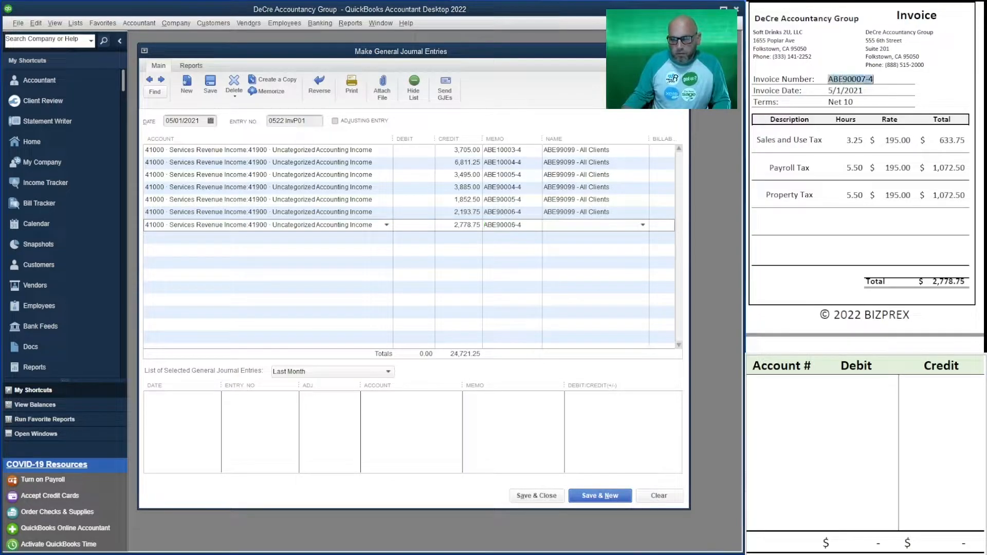
{"action": "key", "text": "ctrl+c"}
{"action": "key", "text": "alt+Tab"}
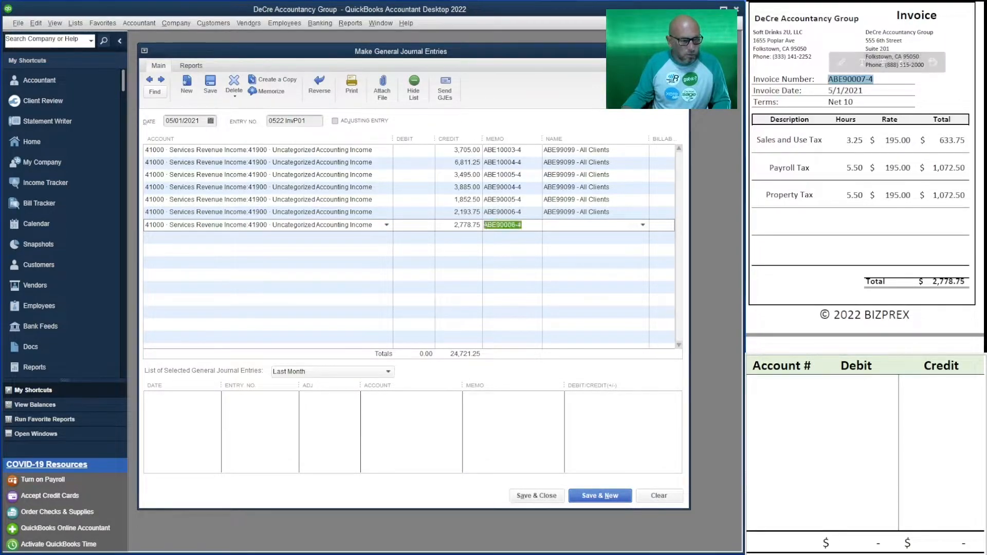
{"action": "key", "text": "ctrl+v"}
{"action": "type", "text": "all"}
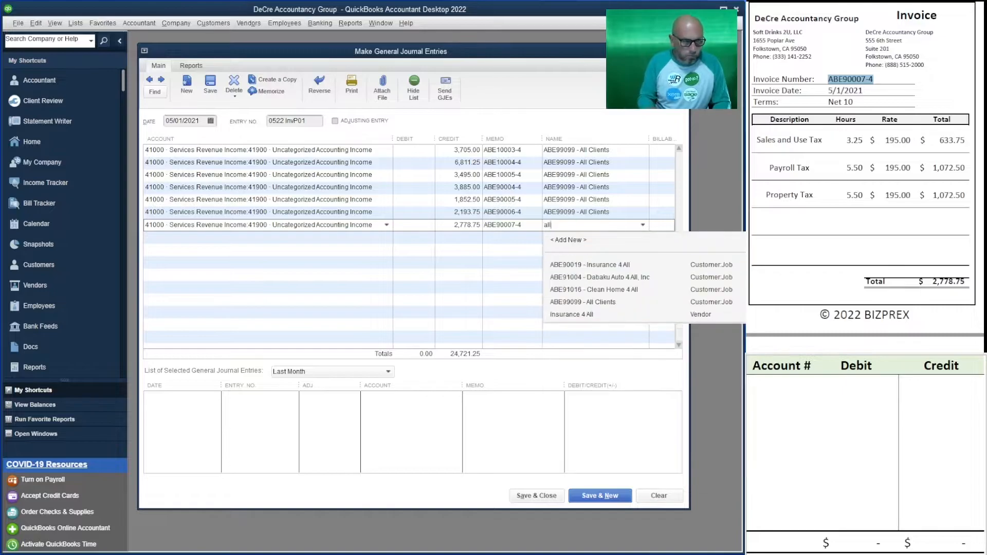
{"action": "left_click", "coordinate": [583, 303]}
{"action": "key", "text": "Tab"}
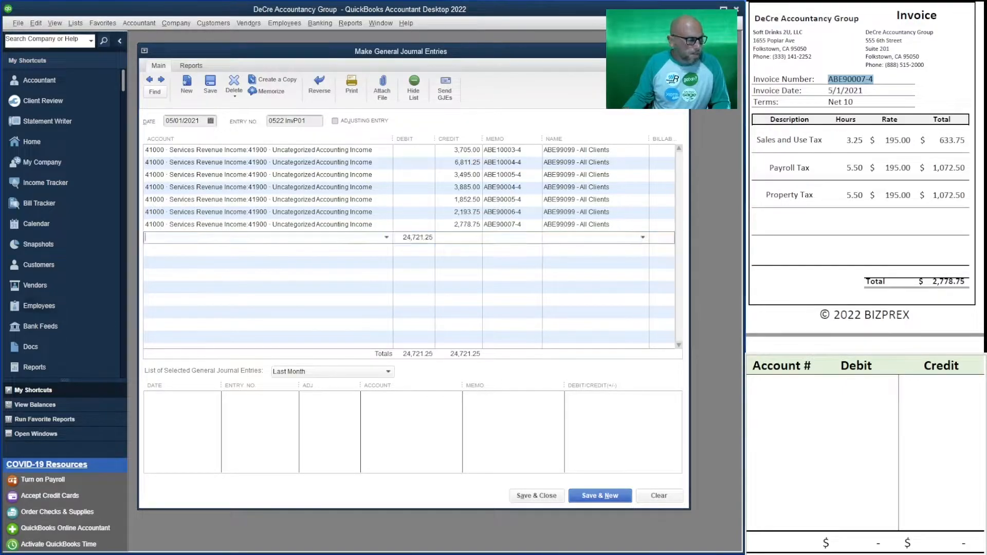
Enter the Gas Station on Main St invoice on the eighth journal line, using account 41900 Uncategorized Accounting Income with no debit and a credit of 5,847.50.
{"action": "scroll", "coordinate": [865, 177], "scroll_direction": "down", "scroll_amount": 7}
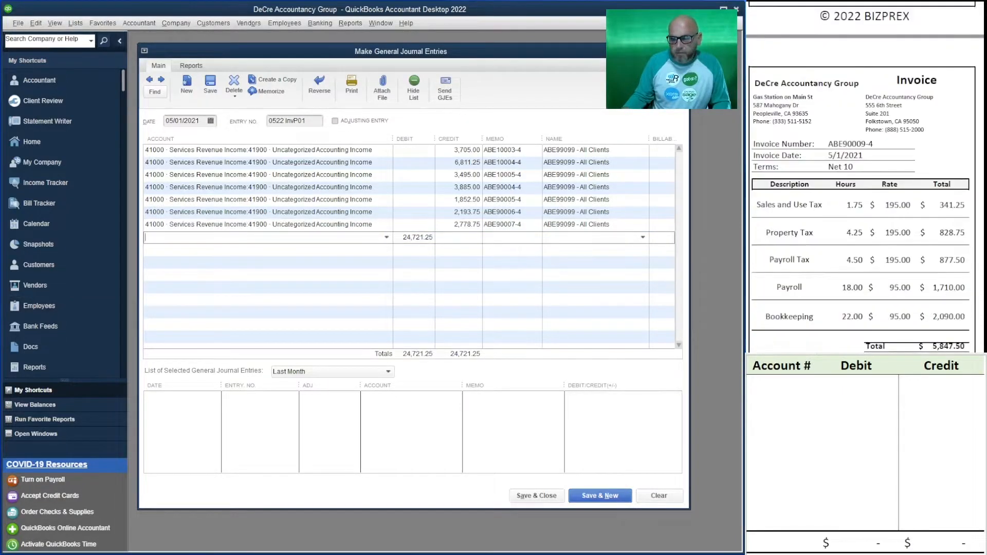
{"action": "type", "text": "41900 · Uncategorized Accounting Income"}
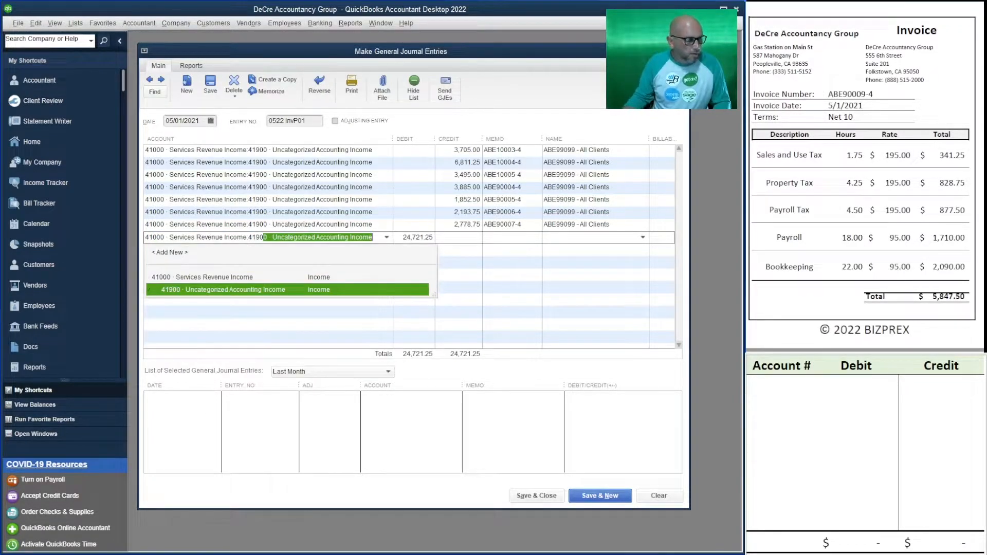
{"action": "key", "text": "Tab"}
{"action": "key", "text": "Delete"}
{"action": "key", "text": "Tab"}
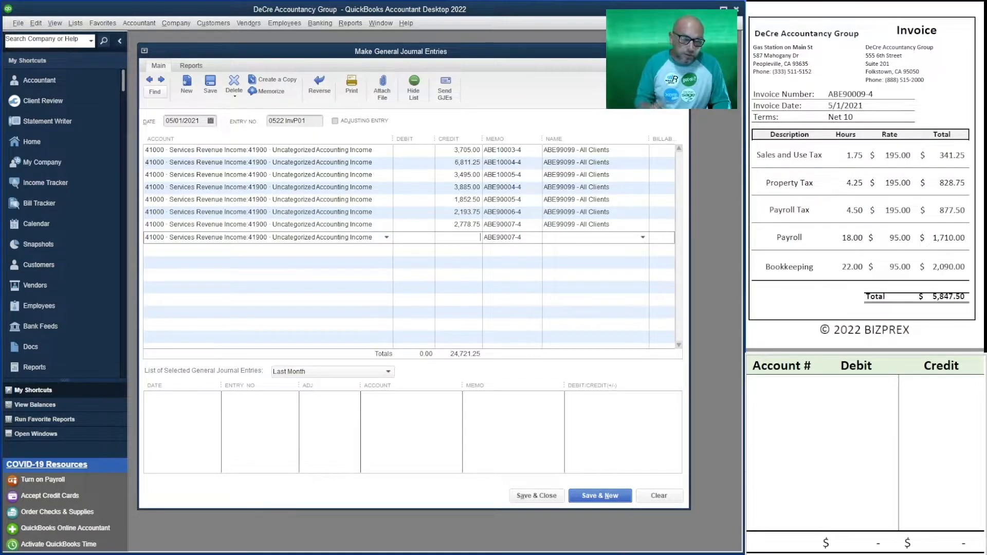
{"action": "type", "text": "58"}
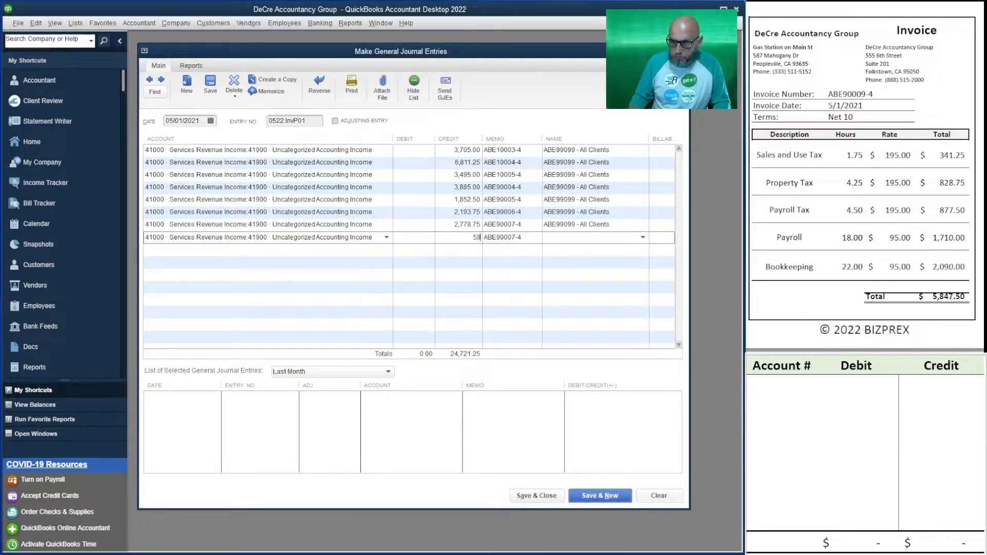
{"action": "type", "text": "47"}
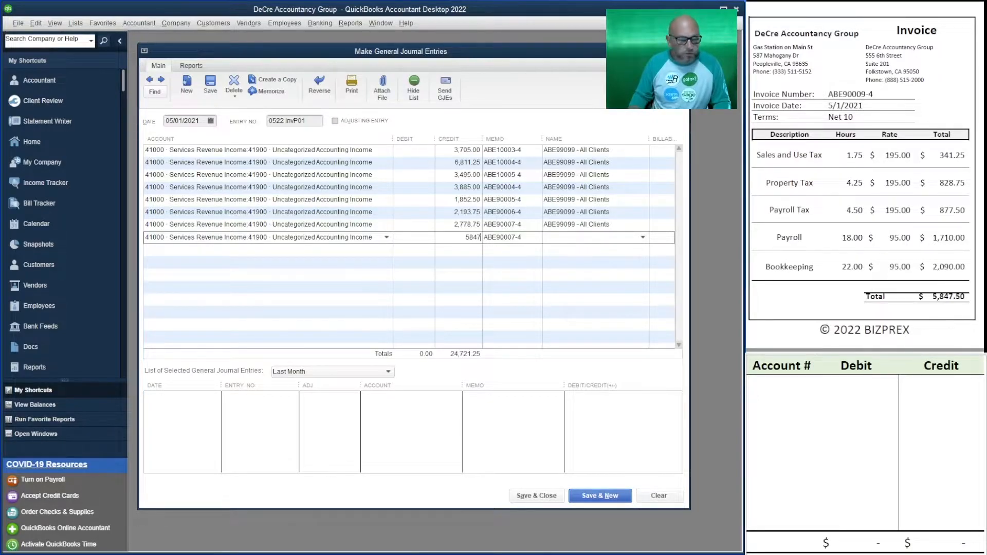
{"action": "type", "text": ".50"}
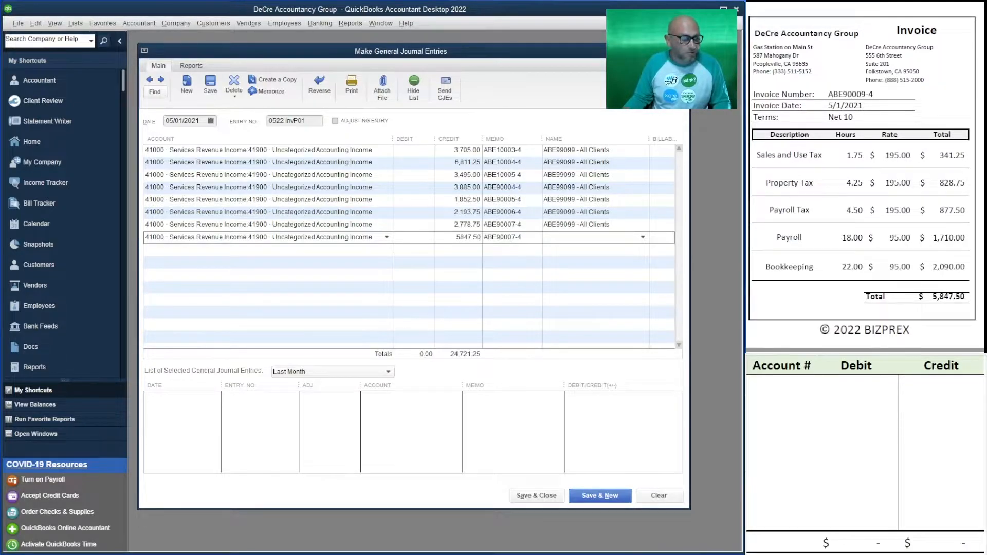
{"action": "key", "text": "Tab"}
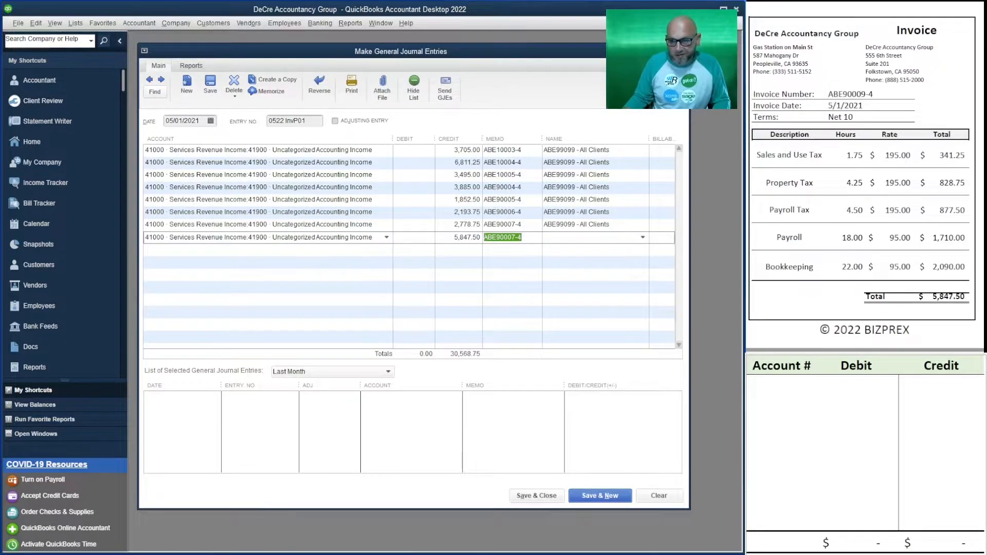
Replace the eighth journal line's memo with the Gas Station on Main St invoice number and assign the All Clients customer name.
{"action": "left_click_drag", "start_coordinate": [875, 95], "coordinate": [822, 95]}
{"action": "key", "text": "ctrl+c"}
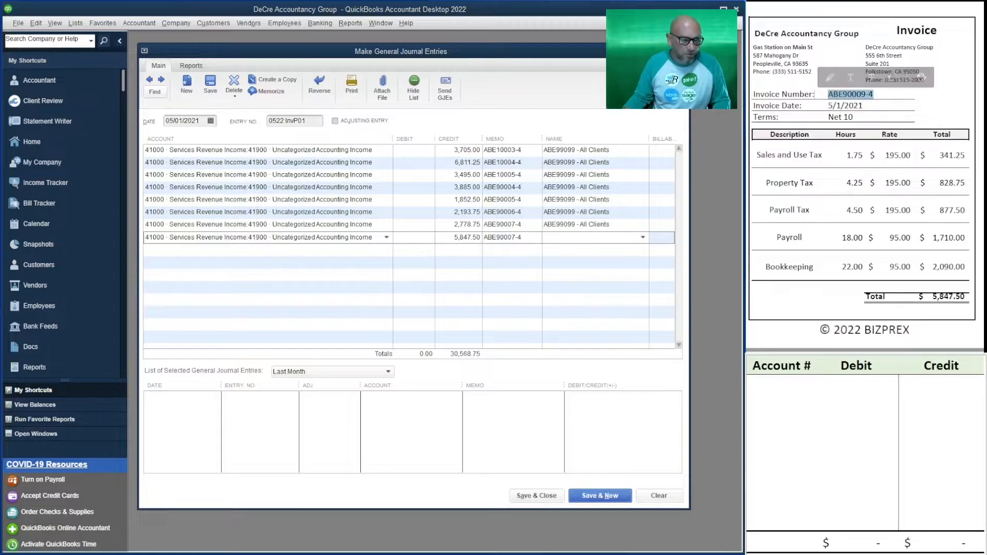
{"action": "double_click", "coordinate": [504, 238]}
{"action": "key", "text": "ctrl+v"}
{"action": "key", "text": "Tab"}
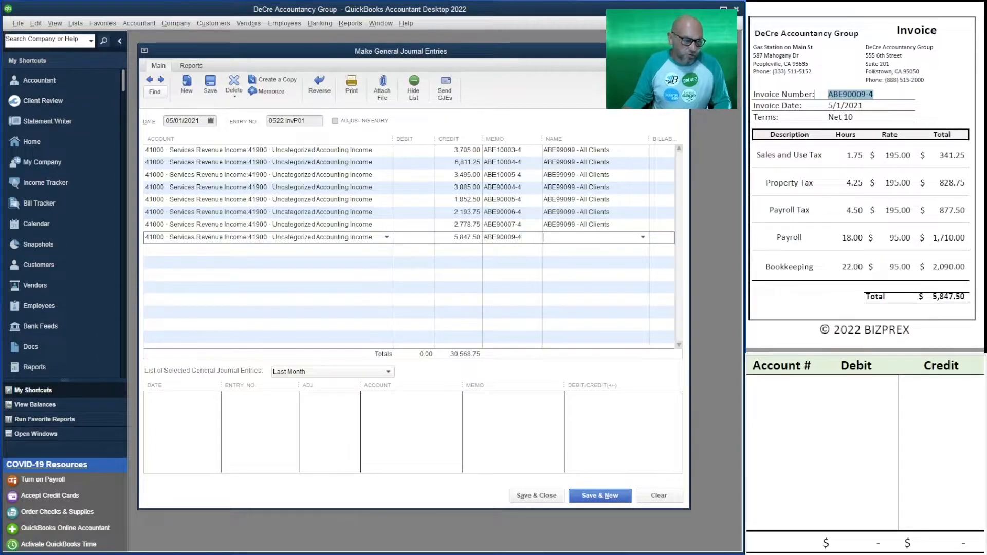
{"action": "type", "text": "all"}
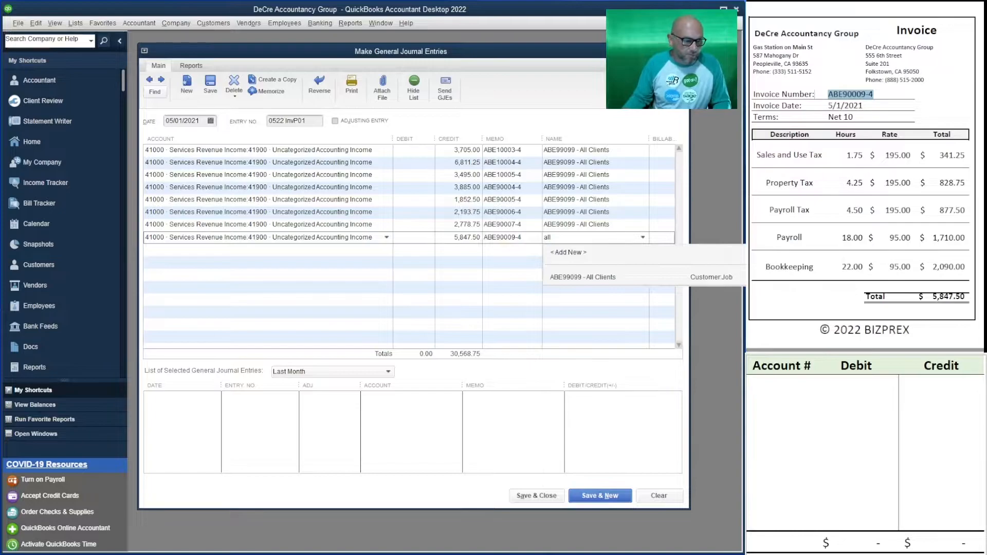
{"action": "key", "text": "Tab"}
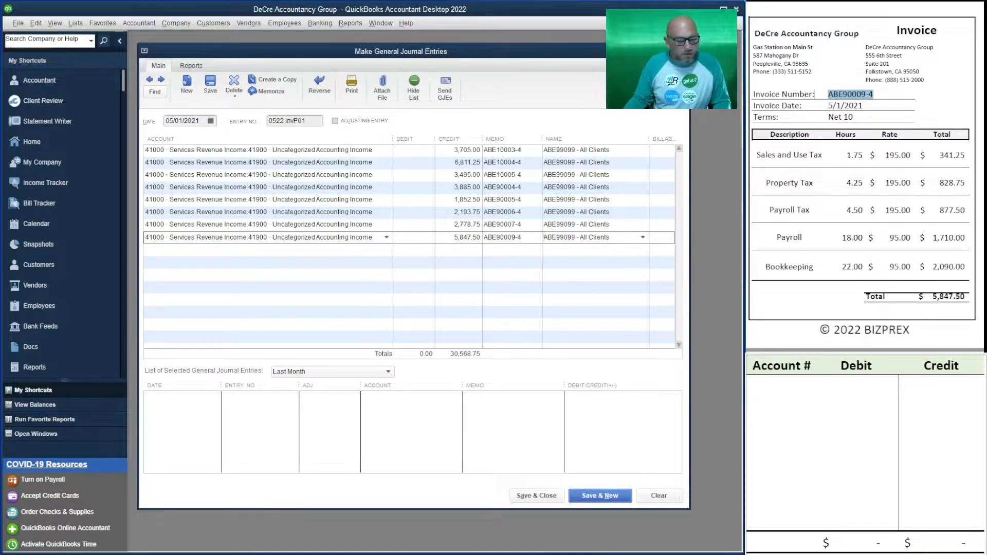
{"action": "left_click", "coordinate": [146, 250]}
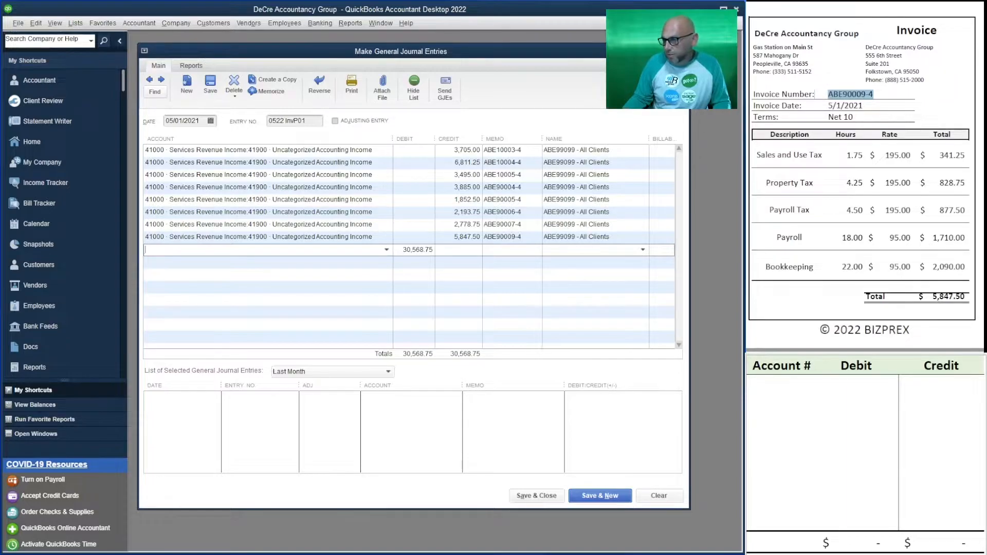
Enter the Maintenance Serv invoice on the ninth journal line, using account 41900 Uncategorized Accounting Income with no debit and a credit of 3,217.50.
{"action": "scroll", "coordinate": [865, 177], "scroll_direction": "down", "scroll_amount": 15}
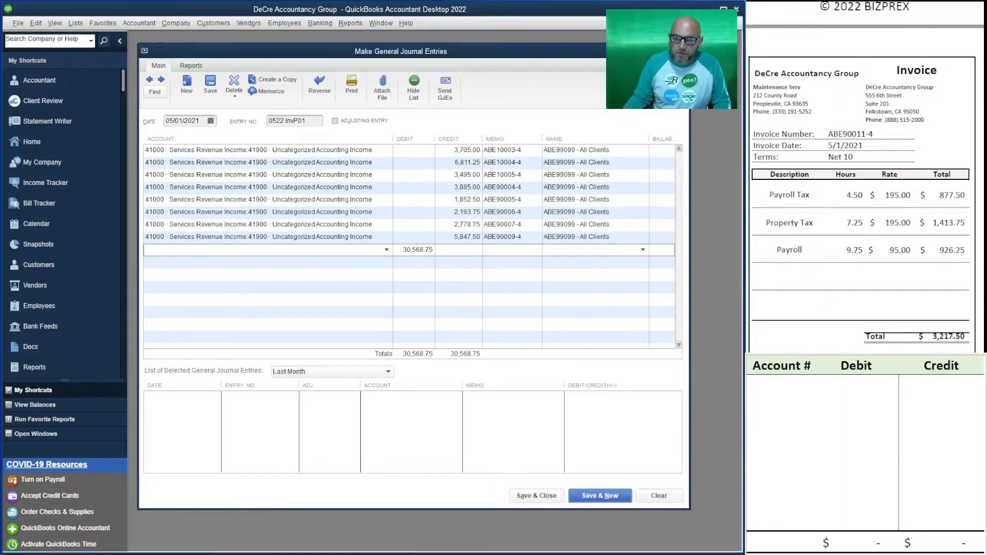
{"action": "scroll", "coordinate": [865, 178], "scroll_direction": "up", "scroll_amount": 1}
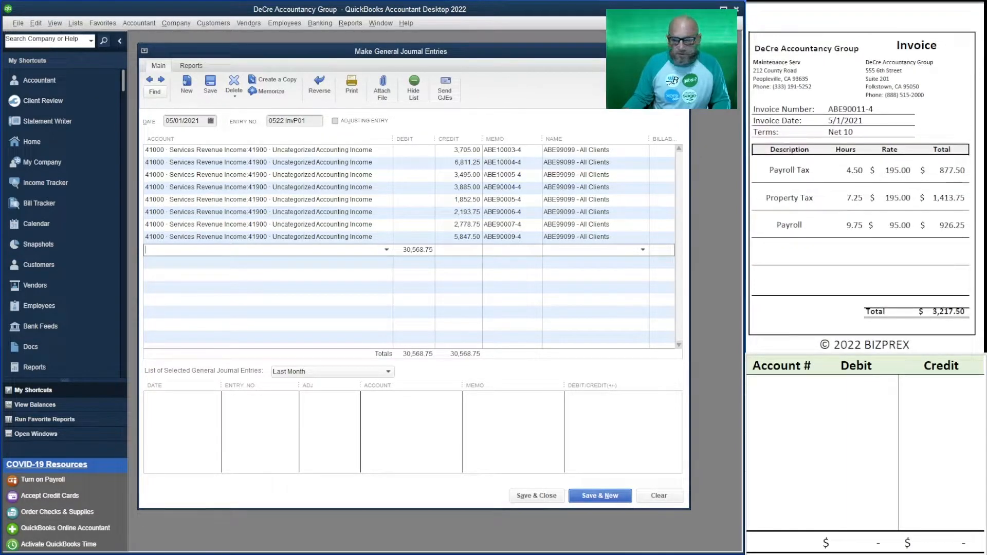
{"action": "type", "text": "41900 · Uncategorized Accounting Income"}
{"action": "key", "text": "Tab"}
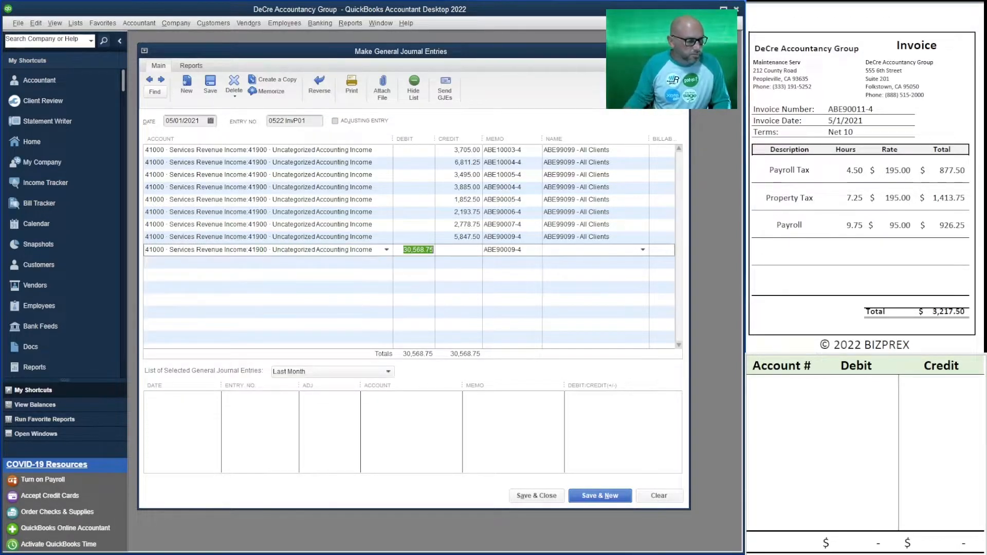
{"action": "key", "text": "BackSpace"}
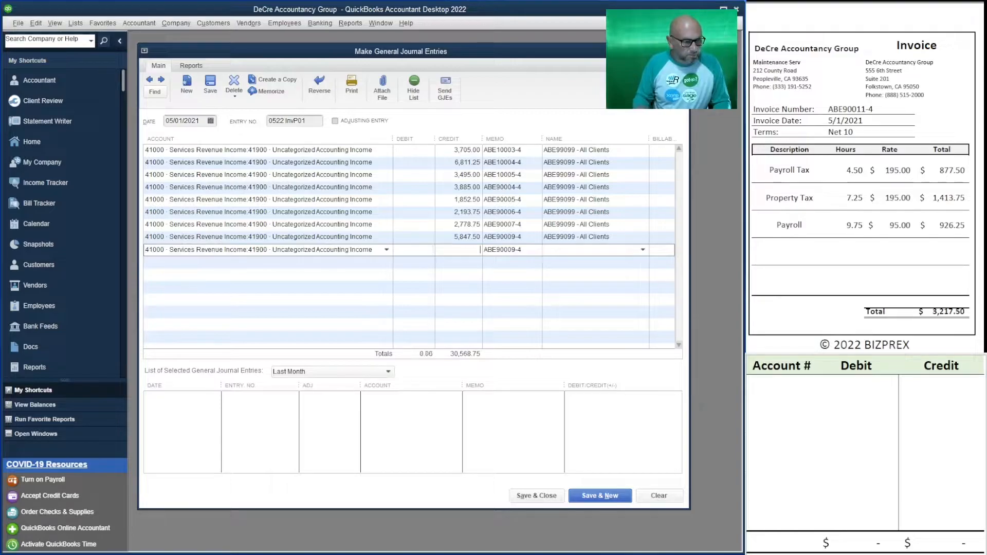
{"action": "type", "text": "3,217.50"}
{"action": "key", "text": "Tab"}
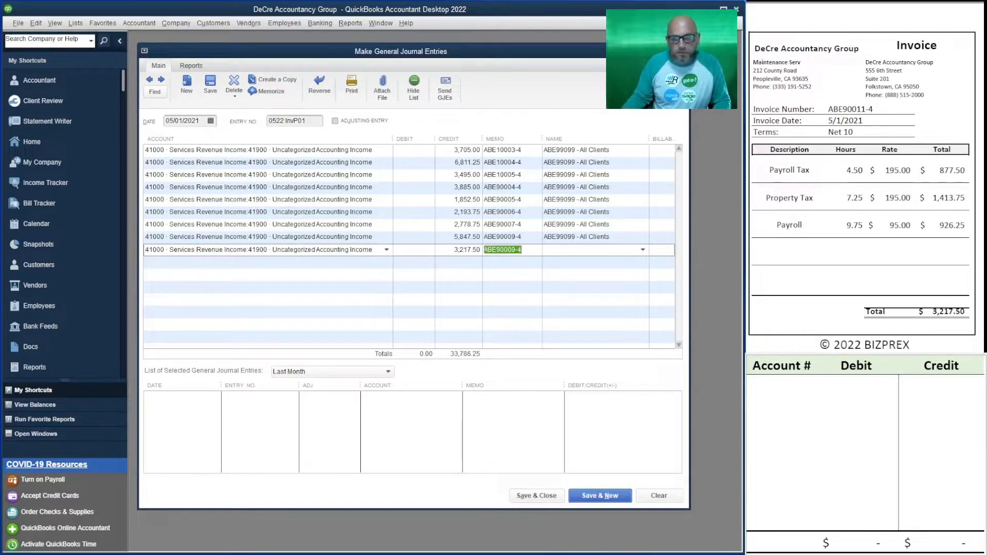
Replace the ninth journal line's memo with the invoice number copied from the Maintenance Serv invoice.
{"action": "left_click_drag", "start_coordinate": [875, 110], "coordinate": [815, 109]}
{"action": "key", "text": "ctrl+c"}
{"action": "key", "text": "alt+Tab"}
{"action": "key", "text": "ctrl+v"}
{"action": "key", "text": "Tab"}
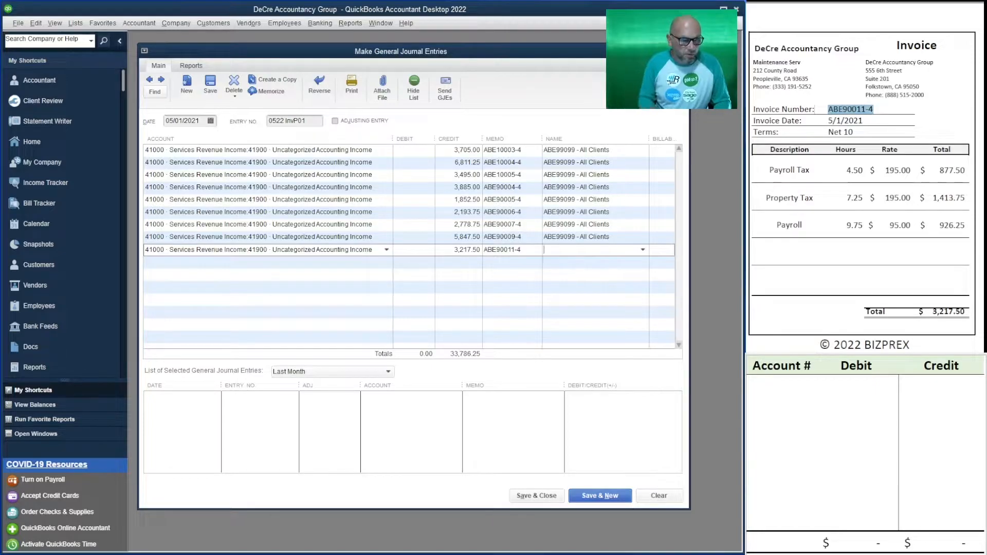
Assign the All Clients customer name to the ninth journal line.
{"action": "type", "text": "all"}
{"action": "key", "text": "Down"}
{"action": "key", "text": "Down"}
{"action": "key", "text": "Down"}
{"action": "key", "text": "Down"}
{"action": "key", "text": "Tab"}
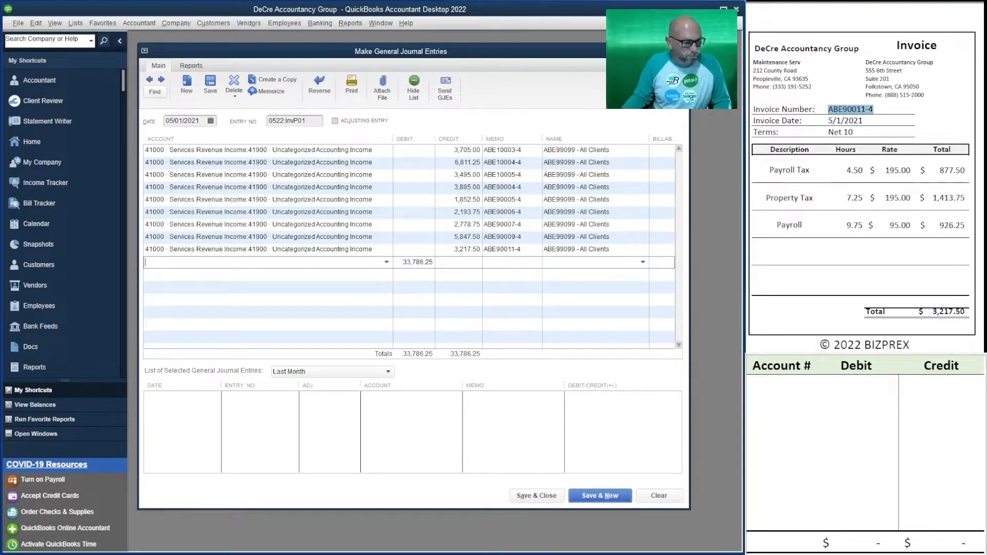
Enter the Food 4U Mart invoice on the tenth journal line, using account 41900 Uncategorized Accounting Income with no debit and a credit of 4,387.50.
{"action": "scroll", "coordinate": [866, 185], "scroll_direction": "down", "scroll_amount": 6}
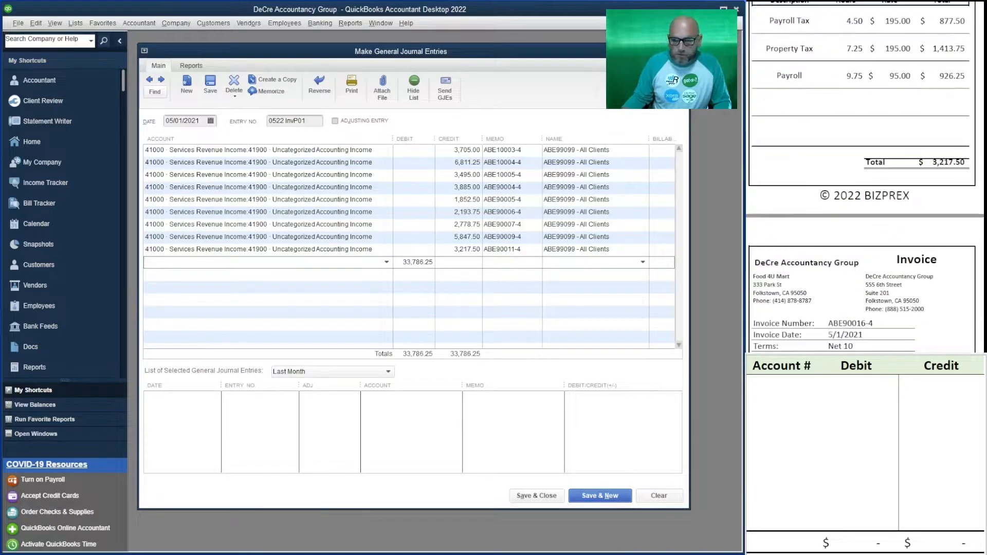
{"action": "scroll", "coordinate": [866, 185], "scroll_direction": "down", "scroll_amount": 2}
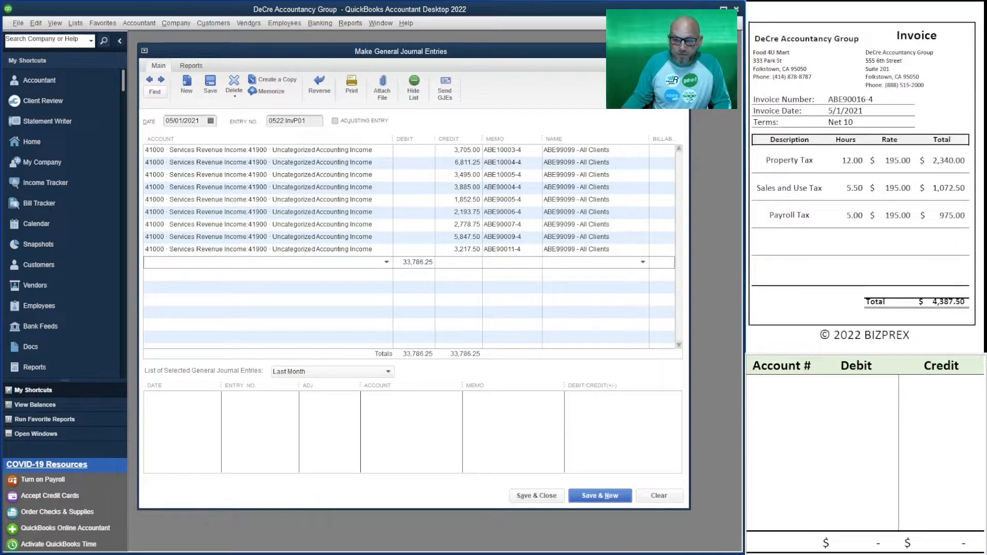
{"action": "type", "text": "41"}
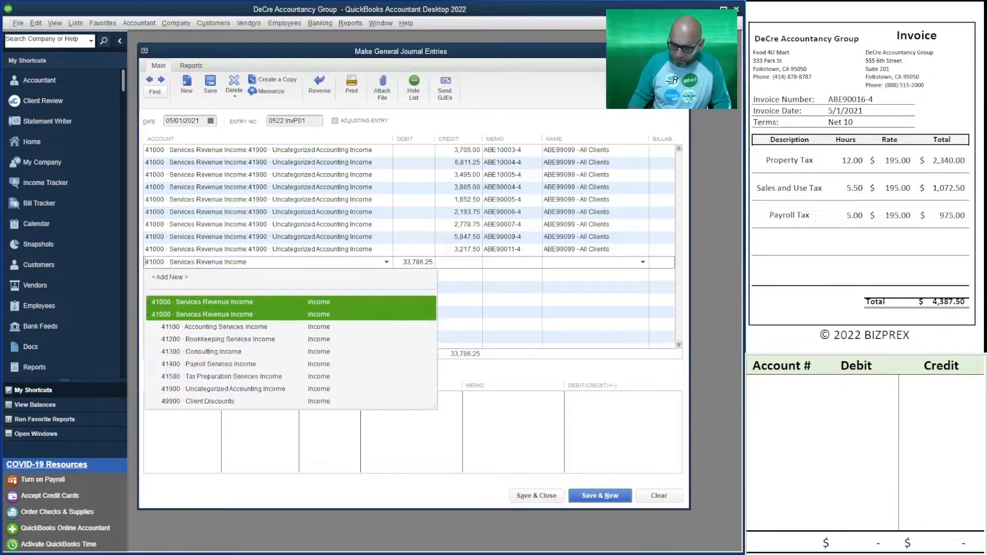
{"action": "type", "text": "9"}
{"action": "key", "text": "Tab"}
{"action": "key", "text": "Delete"}
{"action": "key", "text": "Tab"}
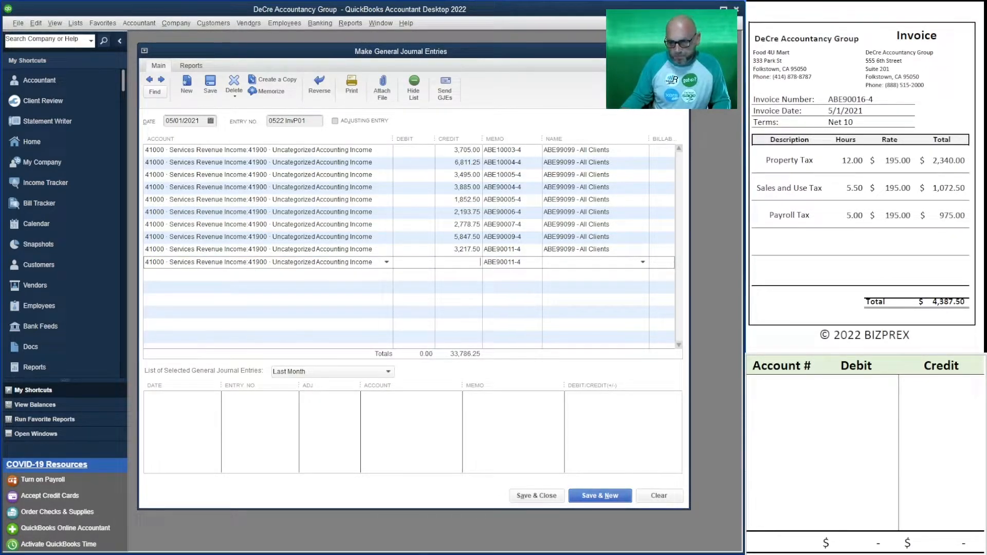
{"action": "type", "text": "4,387.50"}
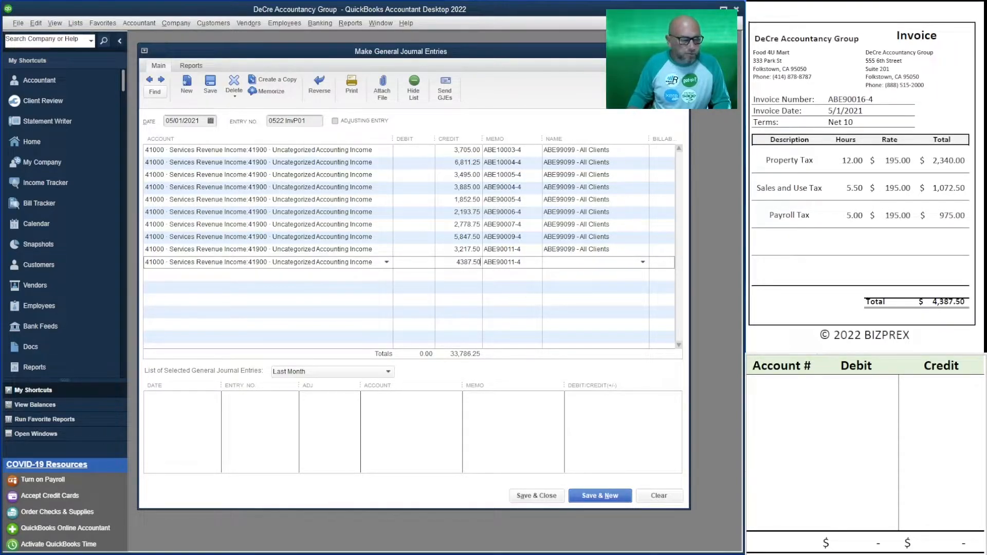
{"action": "key", "text": "Tab"}
Replace the tenth journal line's memo with the invoice number copied from the Food 4U Mart invoice and assign the All Clients customer name.
{"action": "left_click_drag", "start_coordinate": [829, 100], "coordinate": [874, 100]}
{"action": "key", "text": "ctrl+c"}
{"action": "key", "text": "alt+Tab"}
{"action": "key", "text": "ctrl+v"}
{"action": "key", "text": "Tab"}
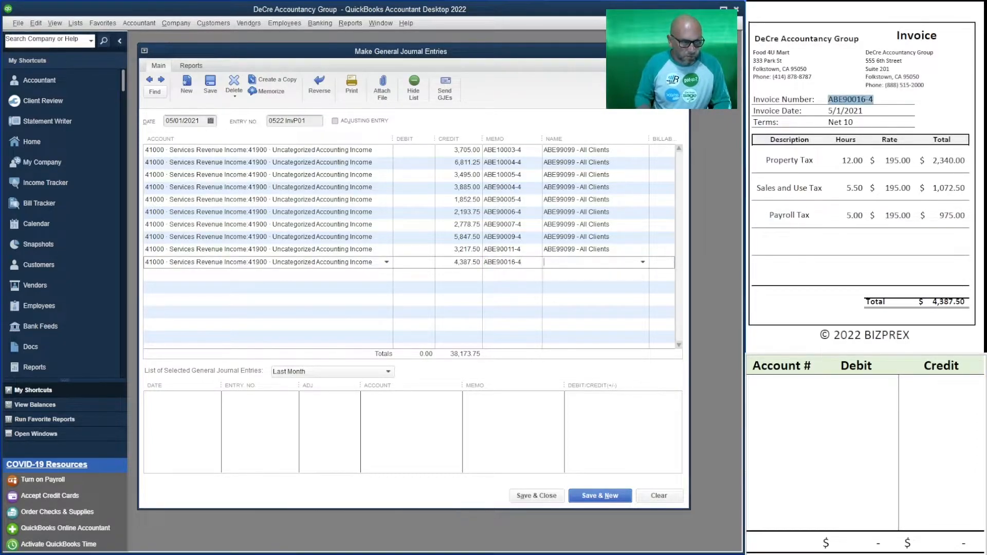
{"action": "type", "text": "all c"}
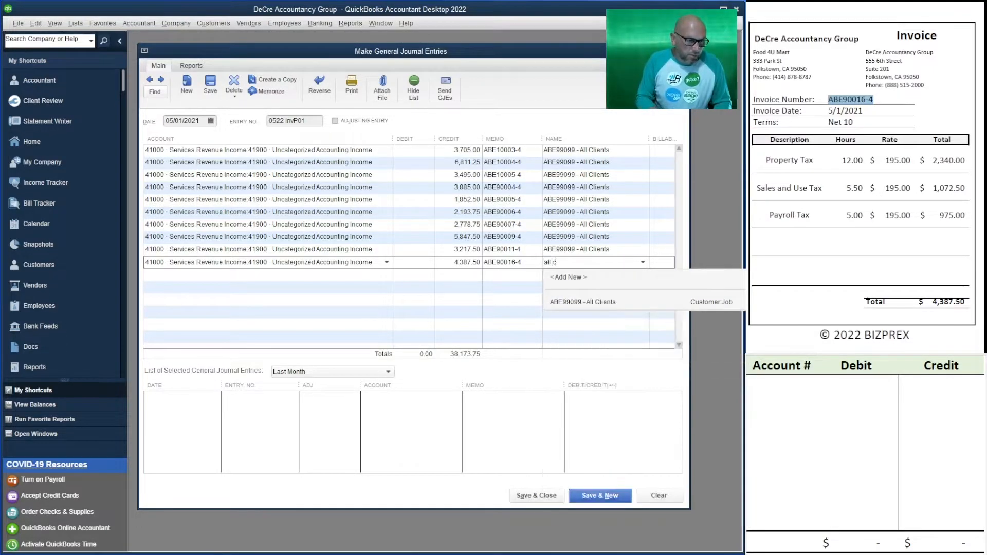
{"action": "key", "text": "Tab"}
{"action": "key", "text": "Tab"}
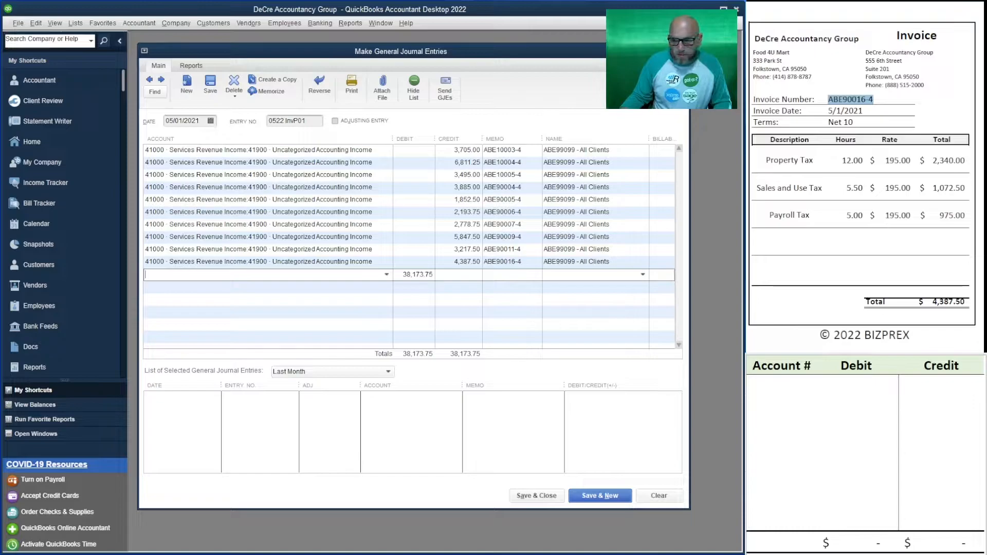
Enter the Tri County Cable invoice on the eleventh journal line, using account 41900 Uncategorized Accounting Income with no debit and a credit of 2,583.75.
{"action": "scroll", "coordinate": [864, 180], "scroll_direction": "down", "scroll_amount": 10}
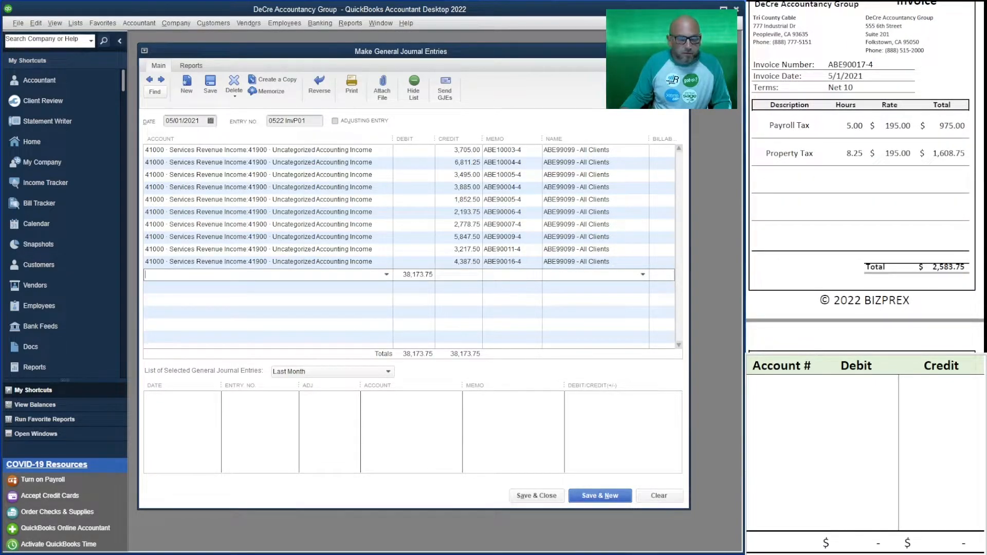
{"action": "type", "text": "4"}
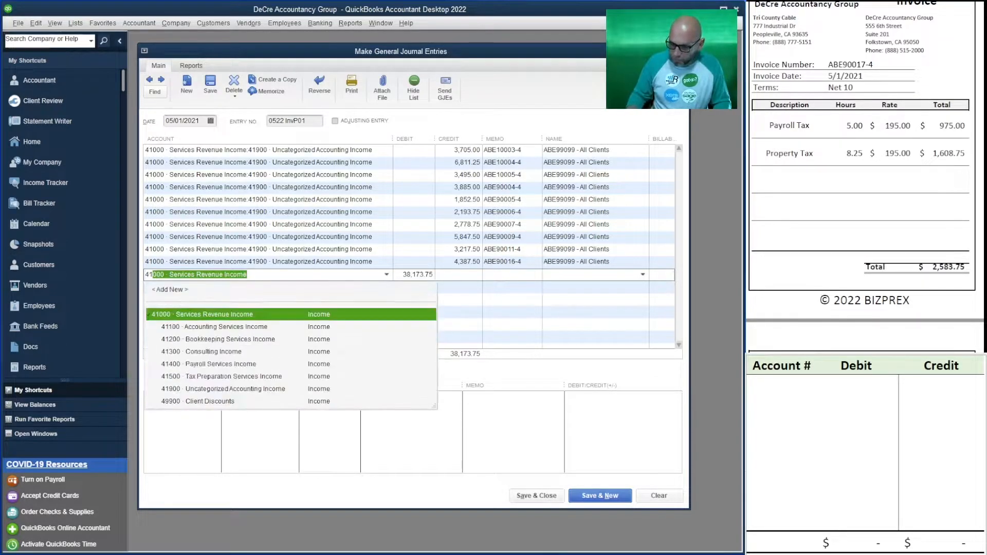
{"action": "type", "text": "190"}
{"action": "key", "text": "Tab"}
{"action": "key", "text": "Delete"}
{"action": "key", "text": "Tab"}
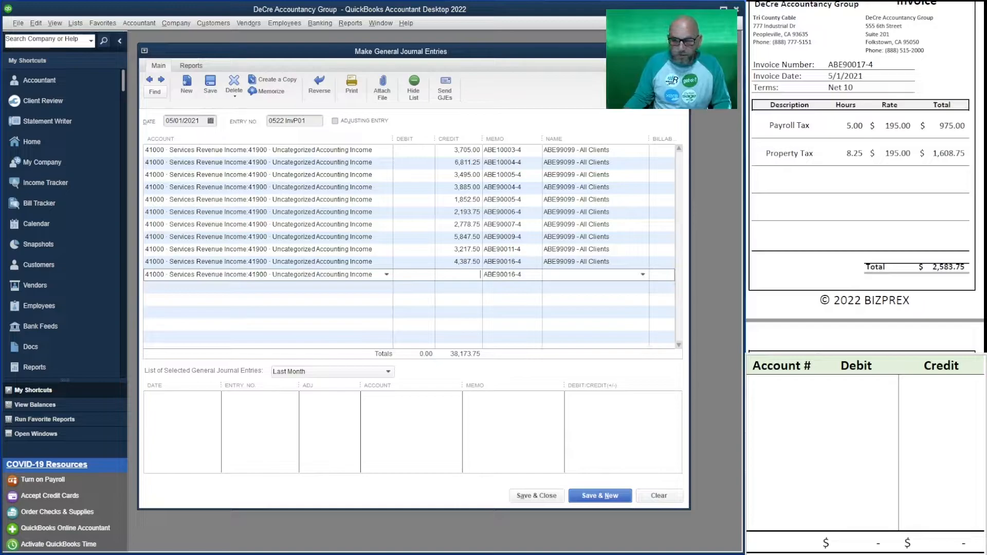
{"action": "type", "text": "2"}
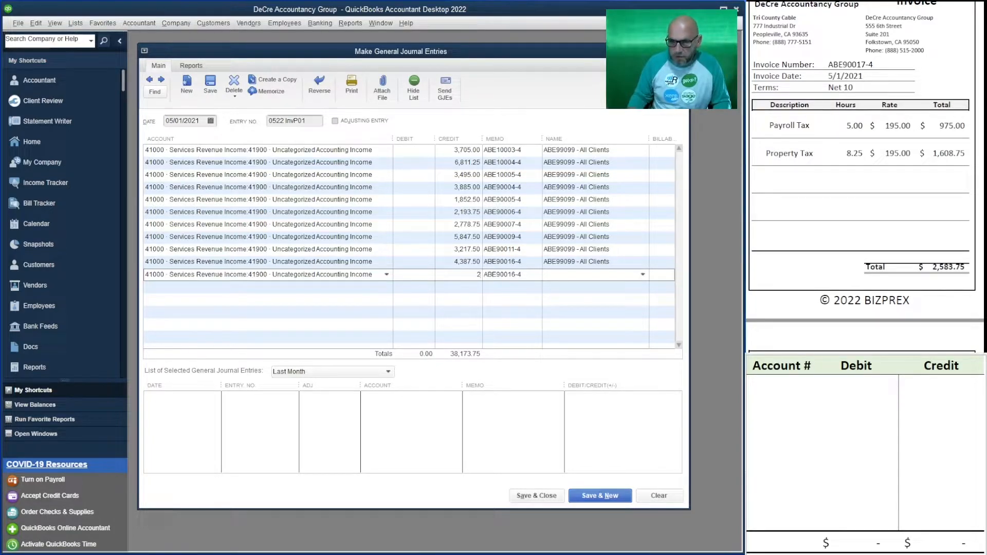
{"action": "type", "text": ",583.75"}
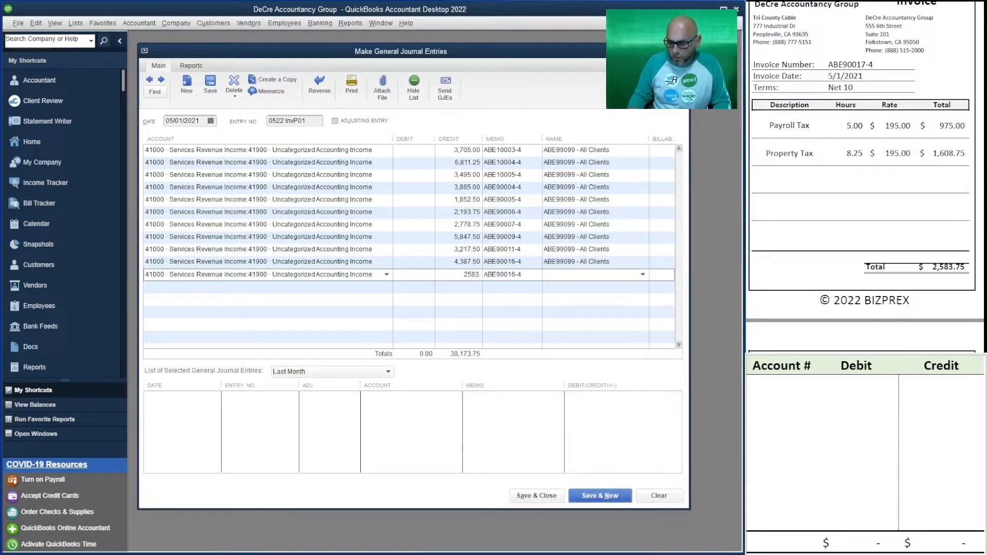
{"action": "key", "text": "Tab"}
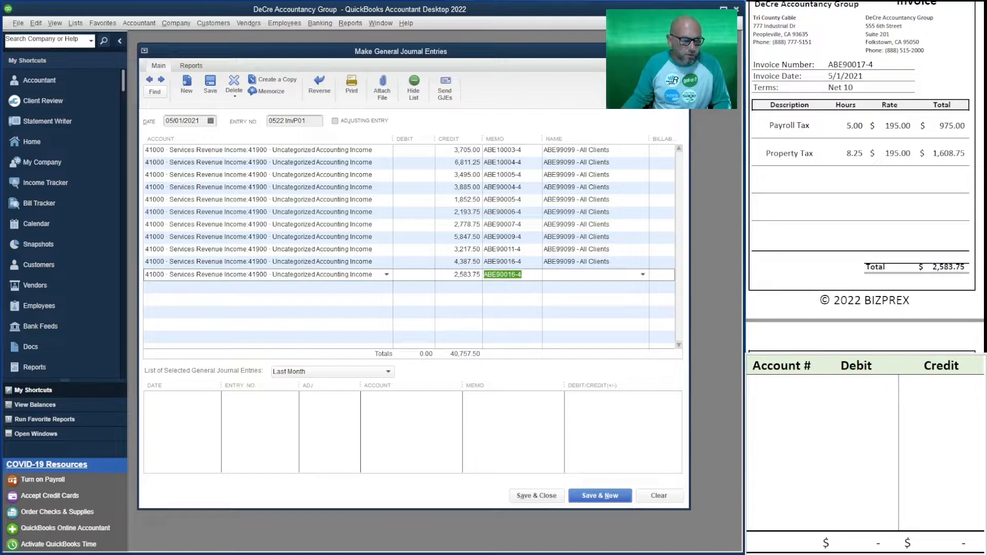
Replace the eleventh journal line's memo with the invoice number copied from the Tri County Cable invoice.
{"action": "mouse_move", "coordinate": [827, 59]}
{"action": "left_mouse_down"}
{"action": "mouse_move", "coordinate": [839, 64]}
{"action": "mouse_move", "coordinate": [828, 65]}
{"action": "left_mouse_up"}
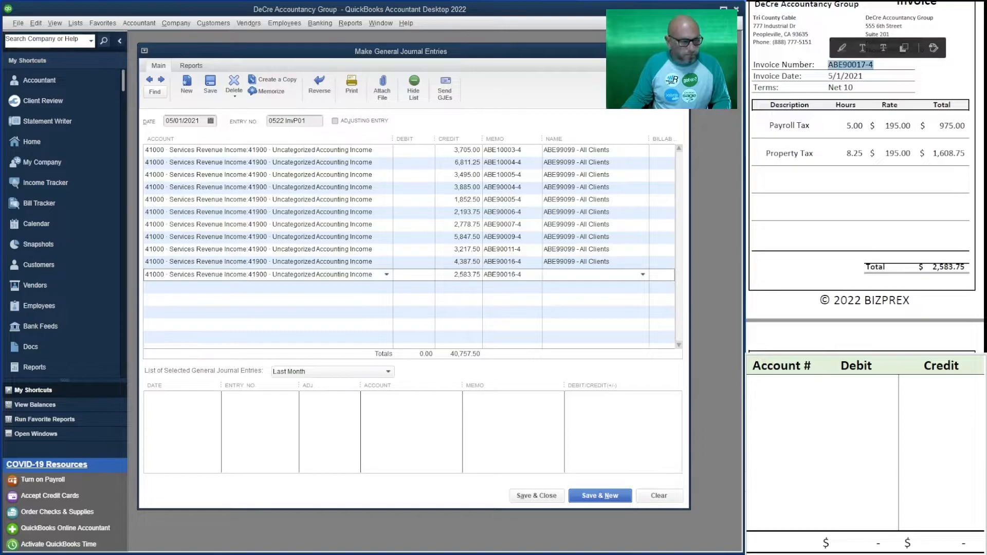
{"action": "key", "text": "ctrl+c"}
{"action": "key", "text": "alt+Tab"}
{"action": "key", "text": "ctrl+v"}
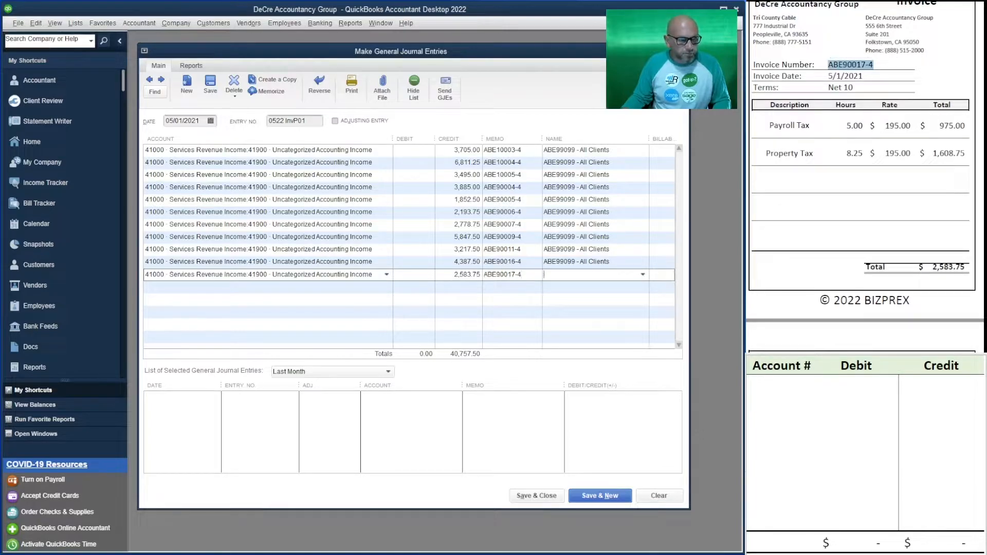
Assign the All Clients customer name to the eleventh journal line.
{"action": "type", "text": "all"}
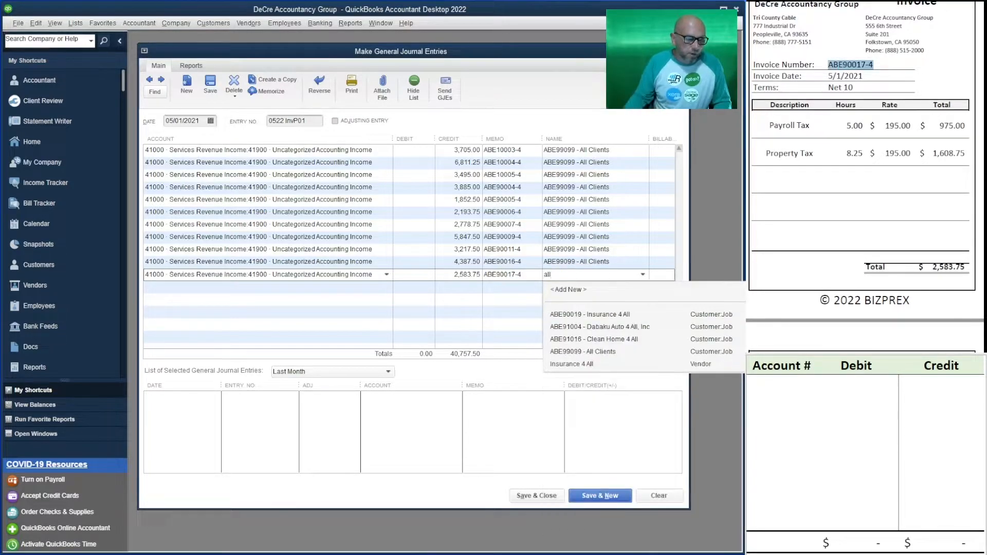
{"action": "key", "text": "Up"}
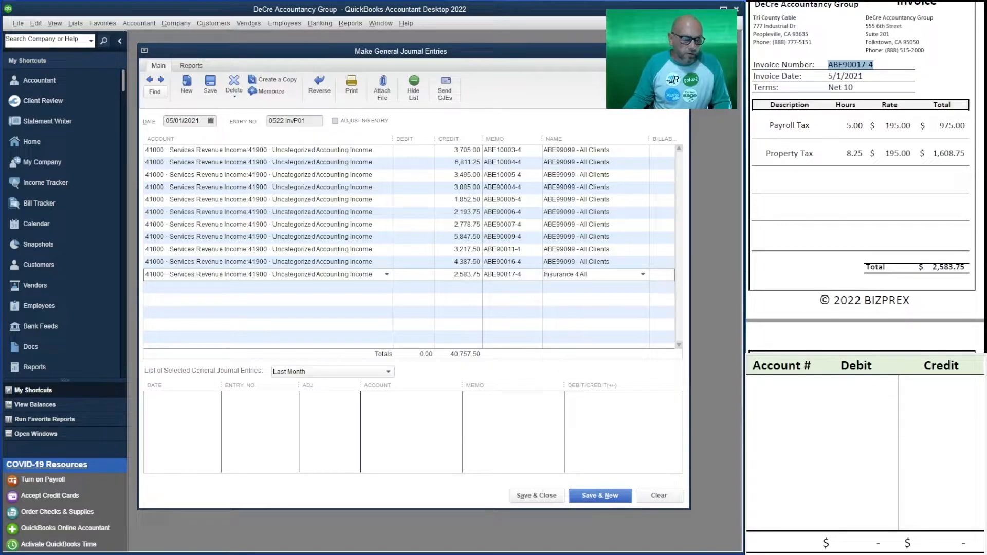
{"action": "key", "text": "alt+Down"}
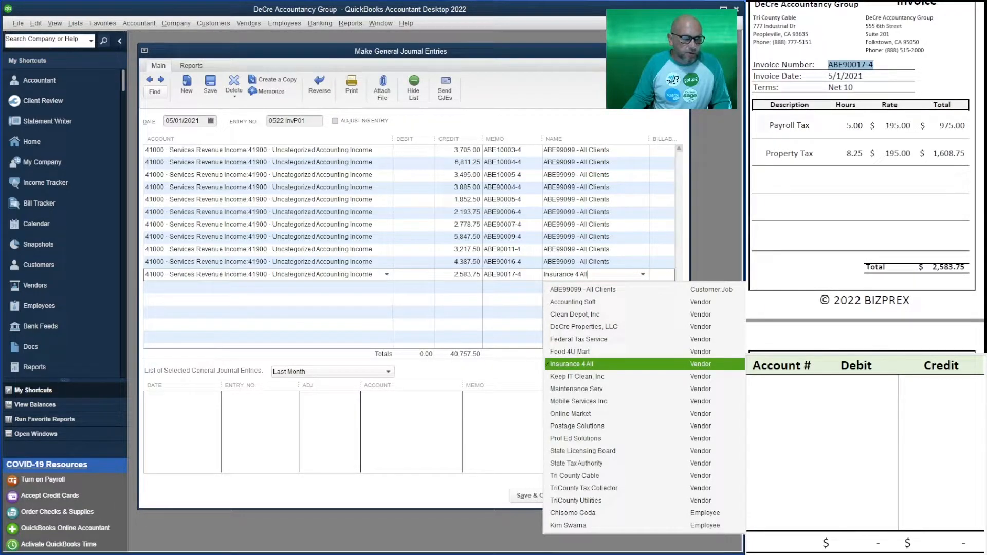
{"action": "type", "text": "all"}
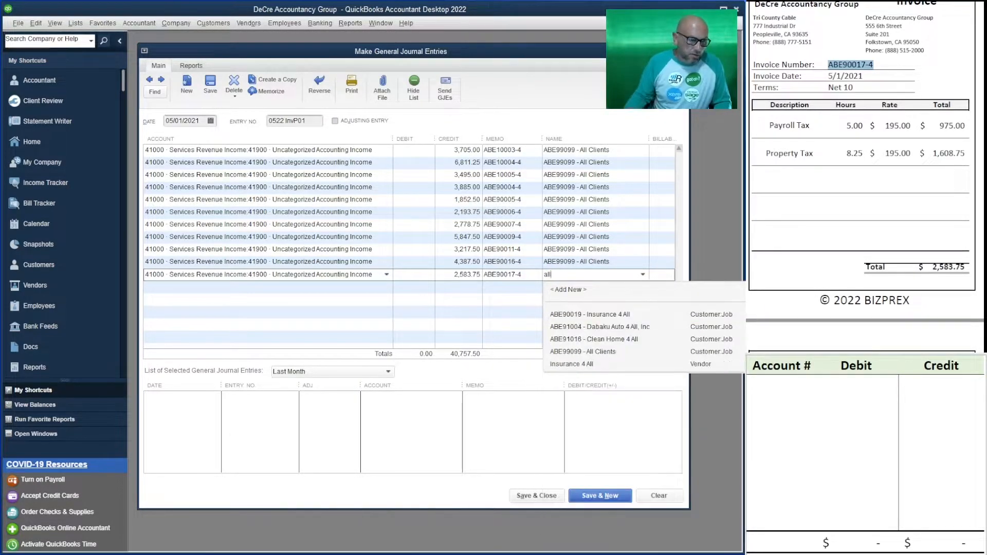
{"action": "left_click", "coordinate": [584, 352]}
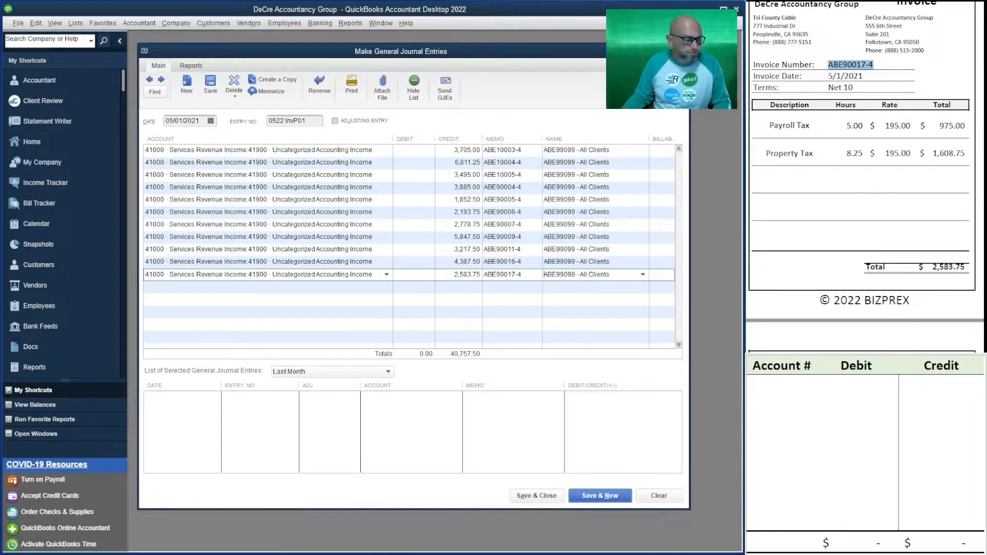
{"action": "key", "text": "Tab"}
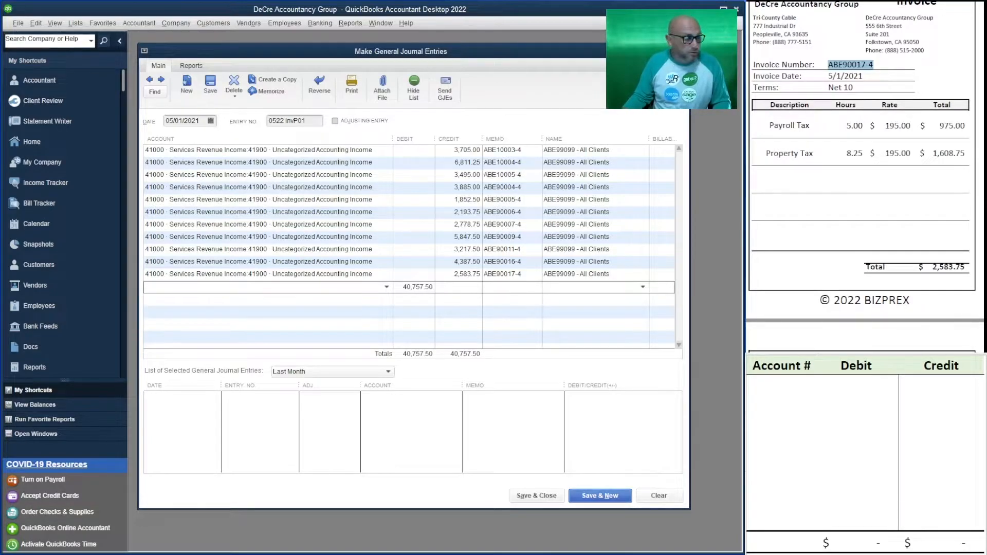
Enter the Insurance 4 All invoice on the twelfth journal line, using account 41900 Uncategorized Accounting Income with no debit and a credit of 1,560.00.
{"action": "scroll", "coordinate": [865, 177], "scroll_direction": "down", "scroll_amount": 8}
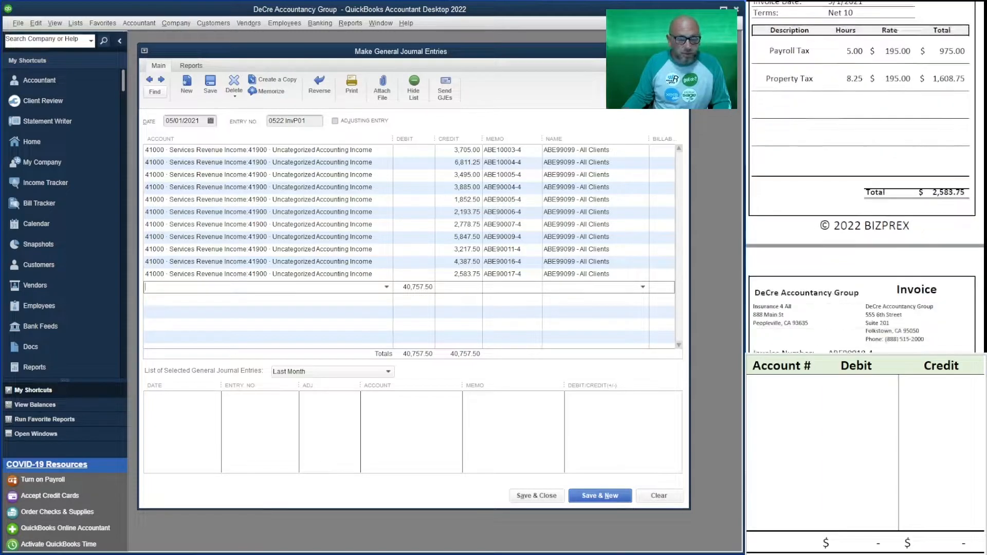
{"action": "scroll", "coordinate": [865, 177], "scroll_direction": "up", "scroll_amount": 1}
{"action": "scroll", "coordinate": [865, 176], "scroll_direction": "up", "scroll_amount": 1}
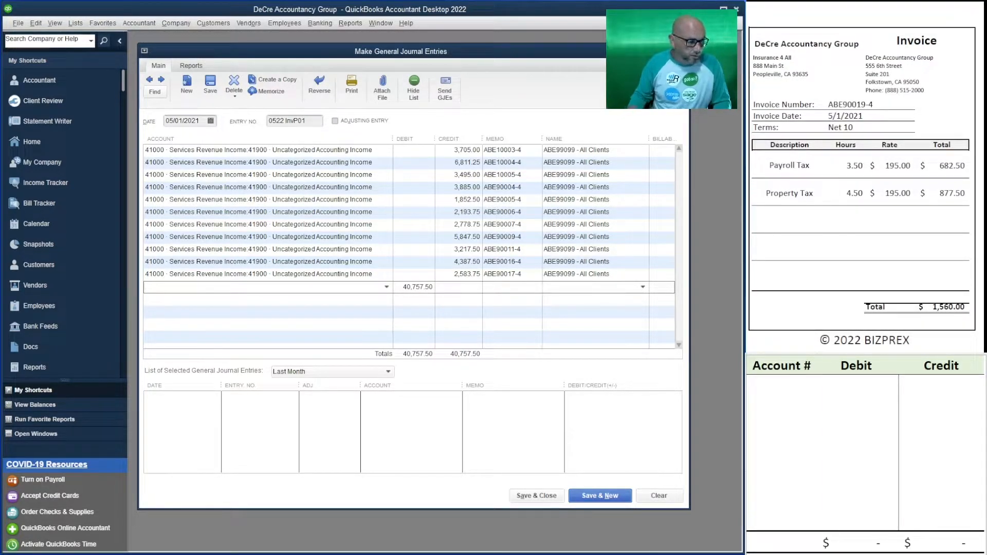
{"action": "type", "text": "41900 · Uncategorized Accounting Income"}
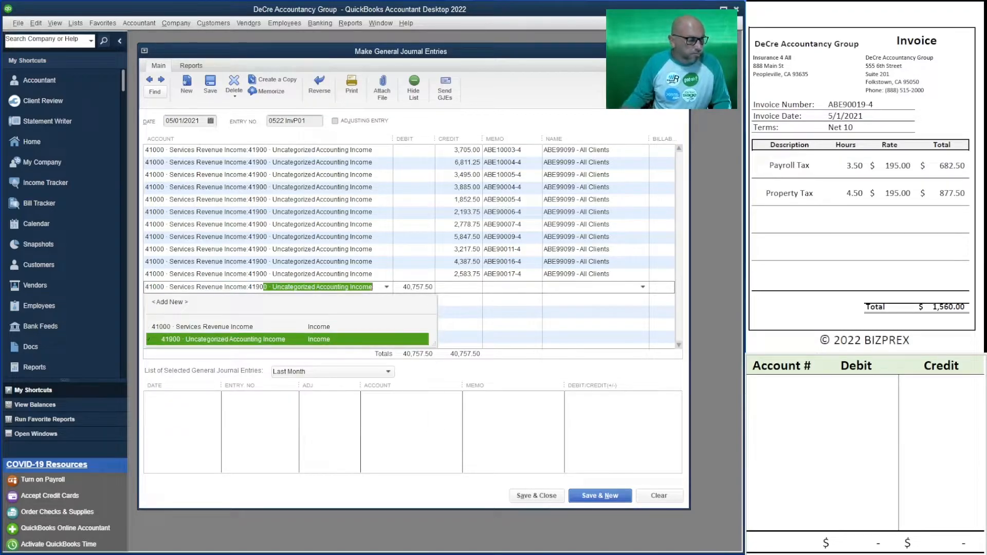
{"action": "key", "text": "Tab"}
{"action": "key", "text": "Delete"}
{"action": "key", "text": "Tab"}
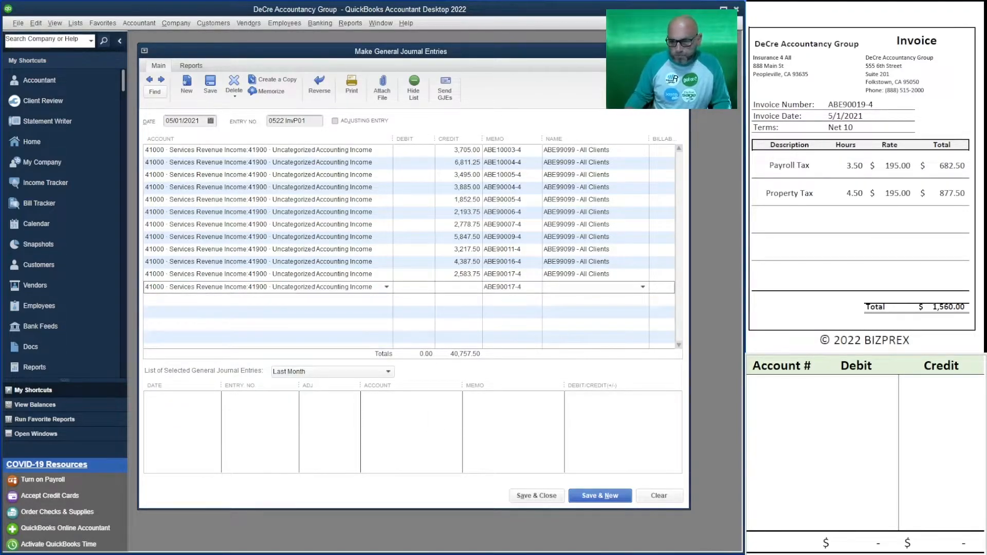
{"action": "type", "text": "1,560"}
{"action": "key", "text": "Tab"}
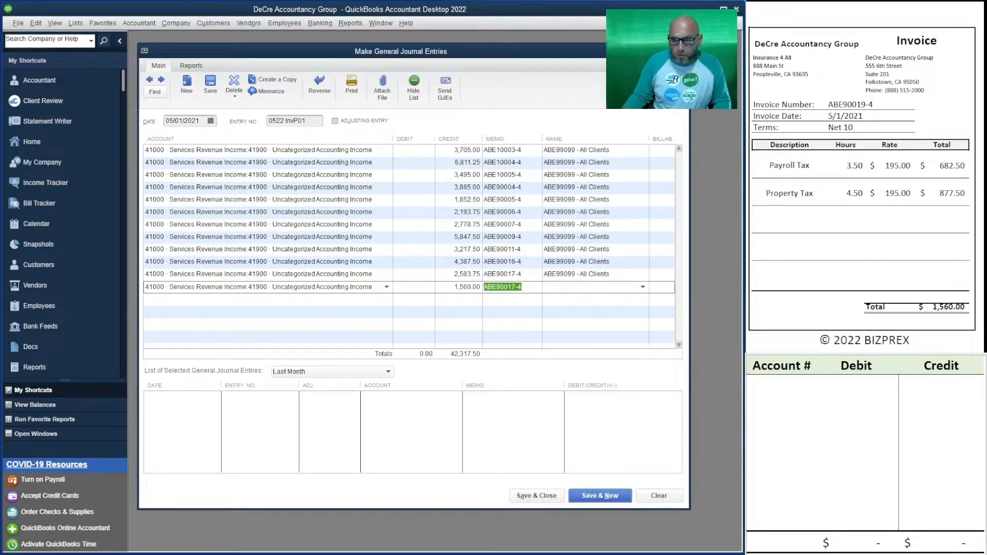
Replace the twelfth journal line's memo with the invoice number copied from the Insurance 4 All invoice and assign the All Clients customer name.
{"action": "left_click", "coordinate": [876, 104]}
{"action": "left_click_drag", "start_coordinate": [875, 105], "coordinate": [828, 105]}
{"action": "key", "text": "ctrl+c"}
{"action": "double_click", "coordinate": [502, 287]}
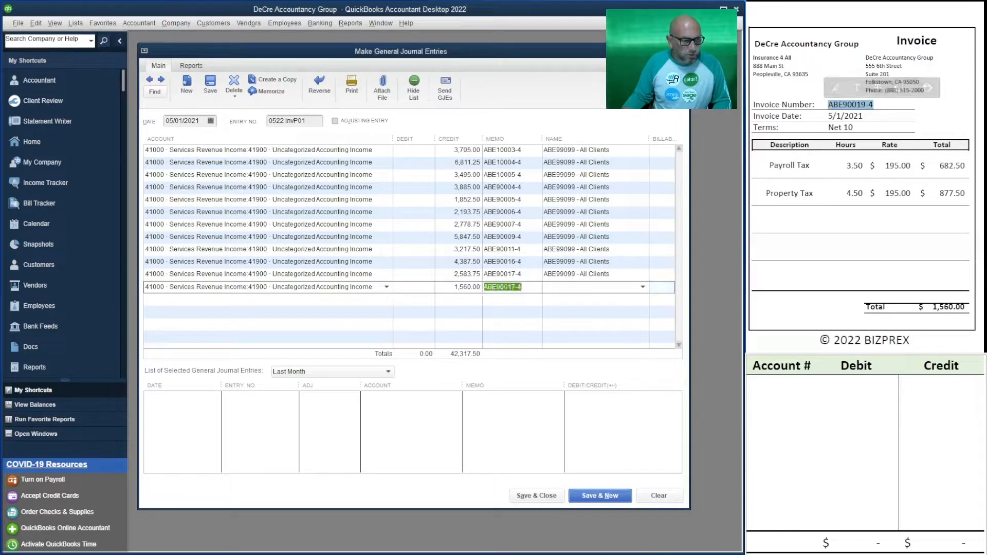
{"action": "key", "text": "ctrl+v"}
{"action": "type", "text": "all"}
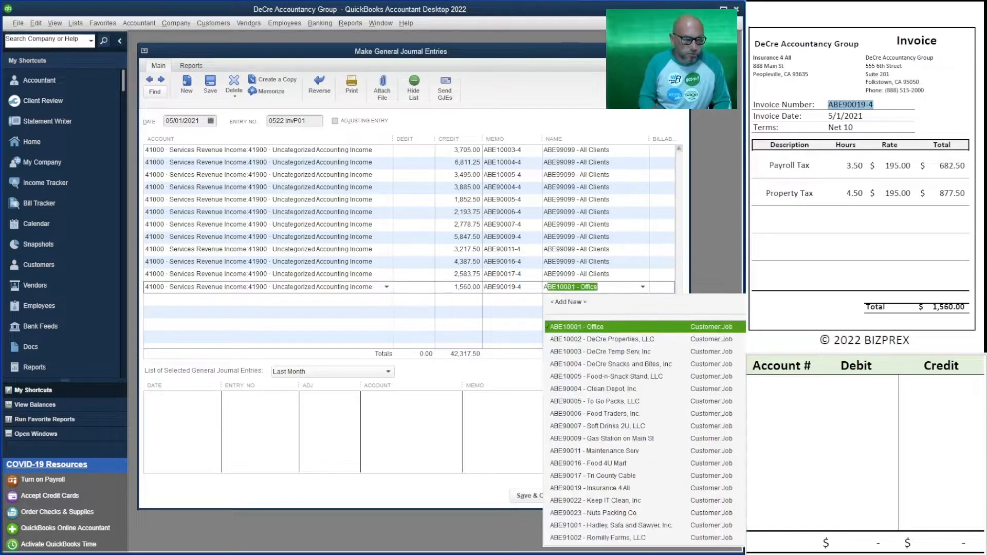
{"action": "type", "text": " c"}
{"action": "key", "text": "Tab"}
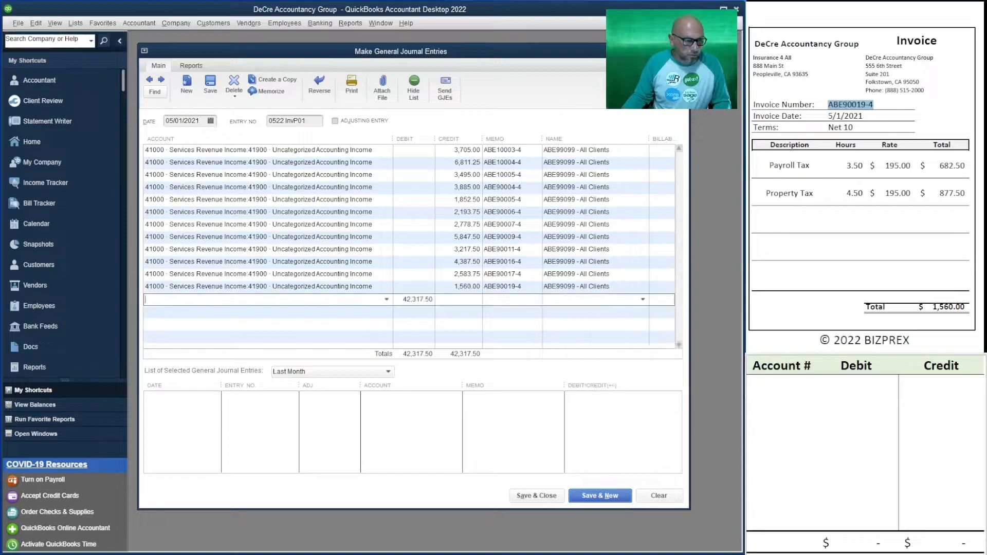
Enter the Keep IT Clean invoice on the thirteenth journal line, using account 41900 Uncategorized Accounting Income with no debit and a credit of 4,957.50.
{"action": "scroll", "coordinate": [864, 206], "scroll_direction": "down", "scroll_amount": 5}
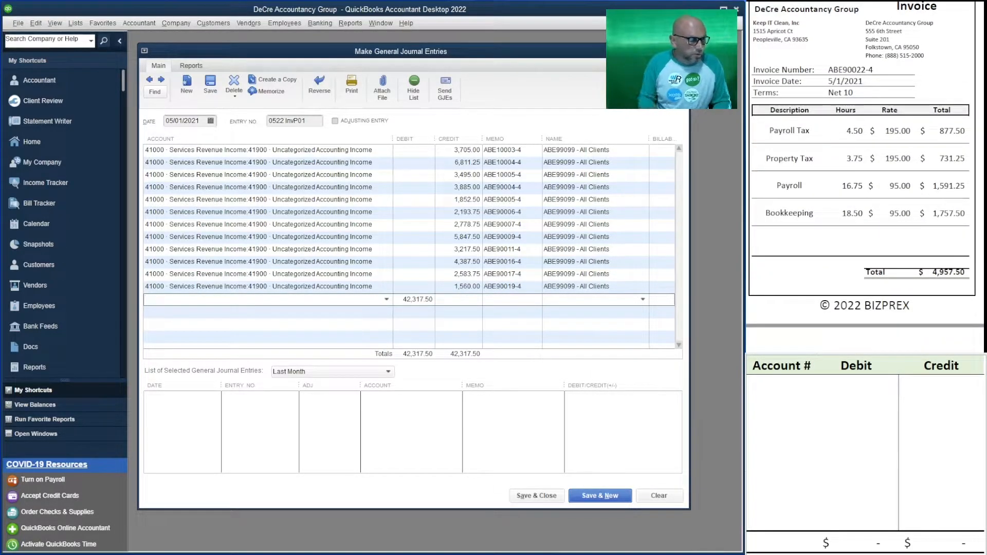
{"action": "type", "text": "41900 · Uncategorized Accounting Income"}
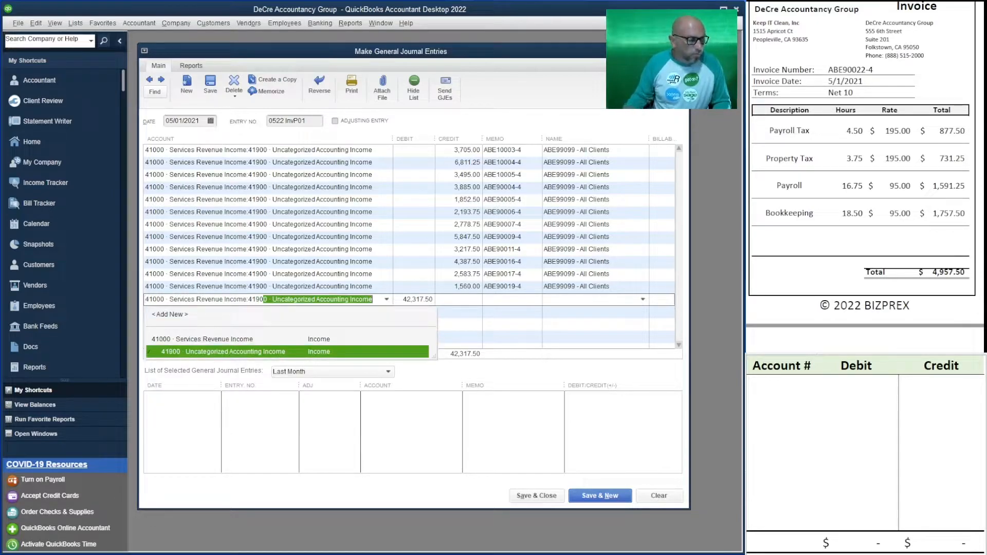
{"action": "key", "text": "Tab"}
{"action": "key", "text": "BackSpace"}
{"action": "type", "text": "4,957.50"}
{"action": "key", "text": "Tab"}
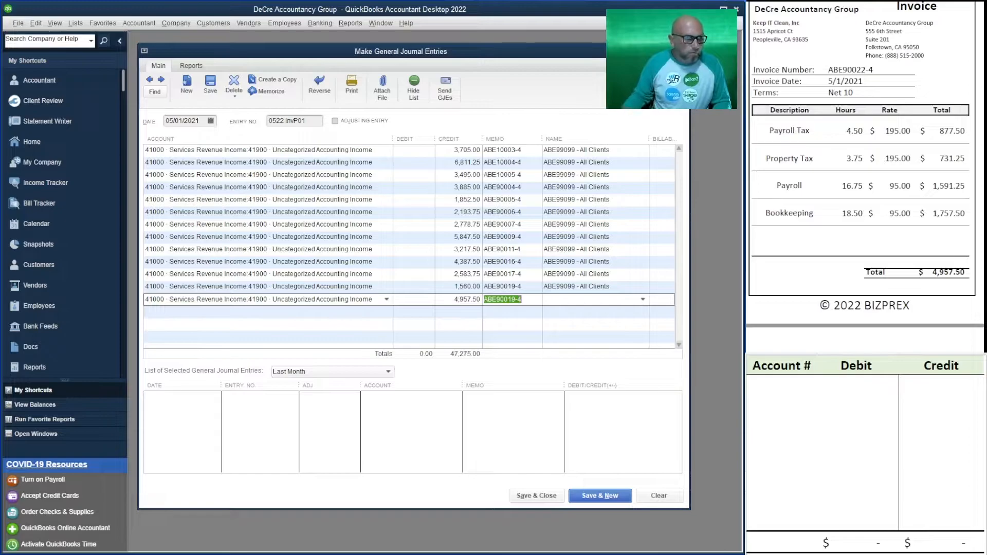
Replace the thirteenth journal line's memo with the invoice number copied from the Keep IT Clean invoice and assign the All Clients customer name.
{"action": "left_click_drag", "start_coordinate": [874, 70], "coordinate": [828, 71]}
{"action": "key", "text": "ctrl+c"}
{"action": "key", "text": "alt+Tab"}
{"action": "key", "text": "ctrl+v"}
{"action": "key", "text": "Tab"}
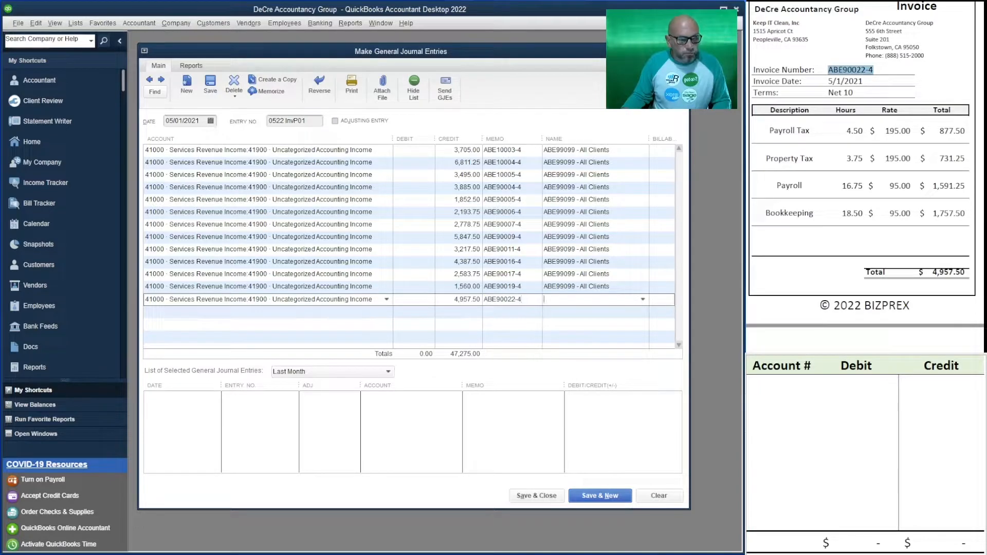
{"action": "type", "text": "all"}
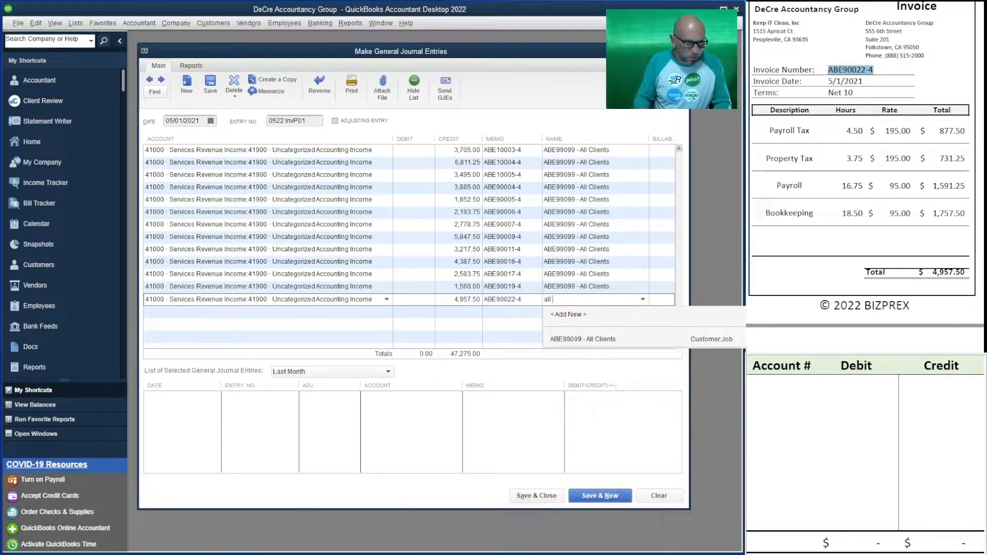
{"action": "key", "text": "Tab"}
{"action": "key", "text": "Tab"}
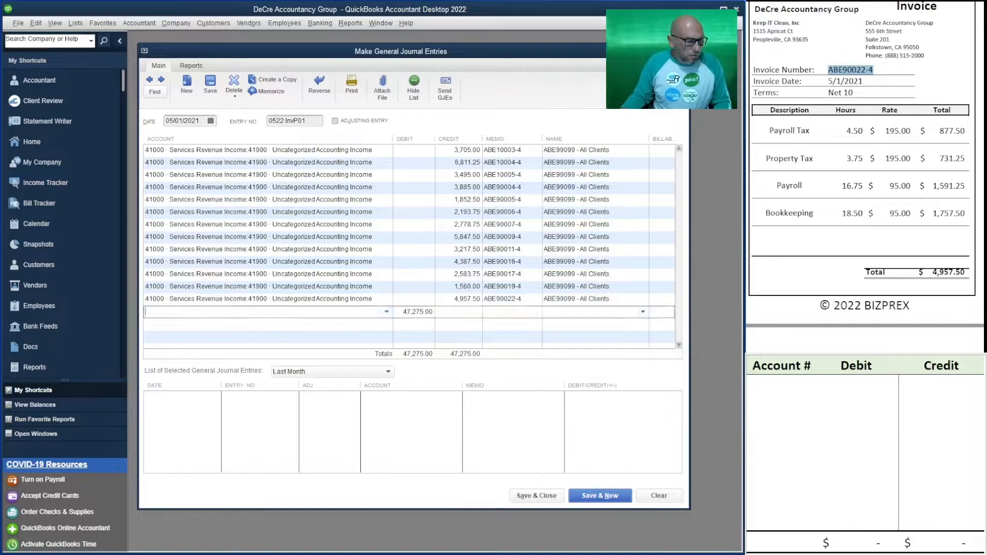
Enter the Nuts Packing Co invoice on the fourteenth journal line, using account 41900 Uncategorized Accounting Income with no debit and a credit of 5,051.25.
{"action": "scroll", "coordinate": [866, 178], "scroll_direction": "down", "scroll_amount": 10}
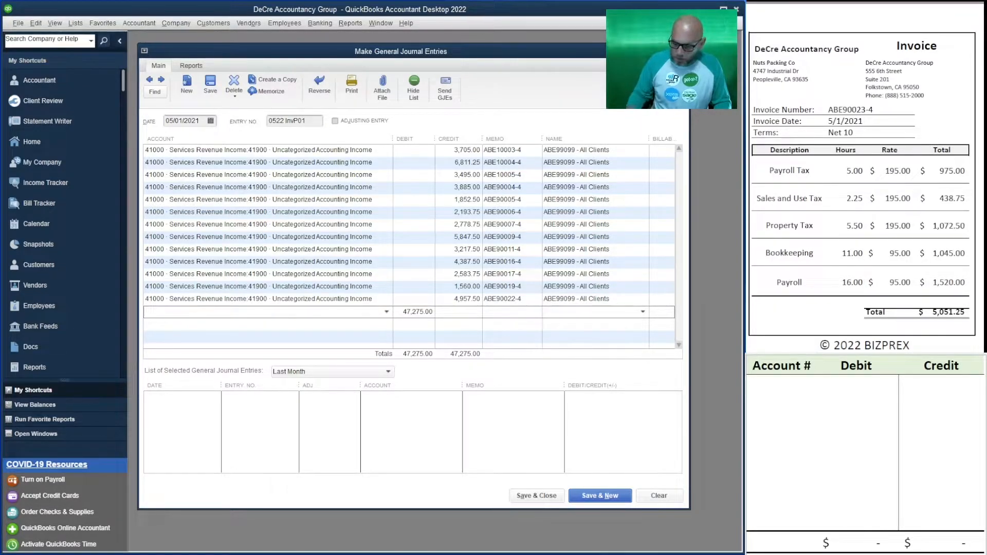
{"action": "type", "text": "4190"}
{"action": "key", "text": "Tab"}
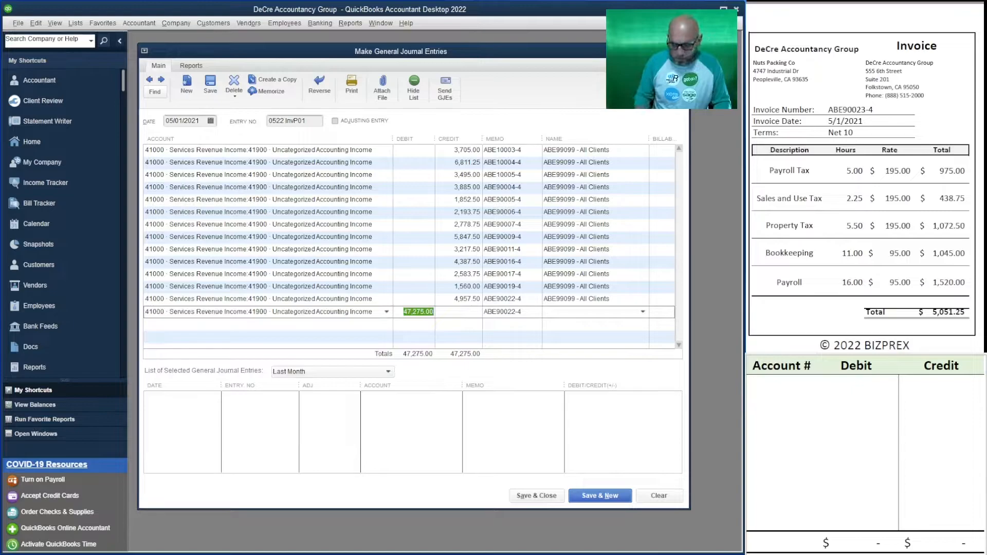
{"action": "key", "text": "Delete"}
{"action": "key", "text": "Tab"}
{"action": "type", "text": "5051.25"}
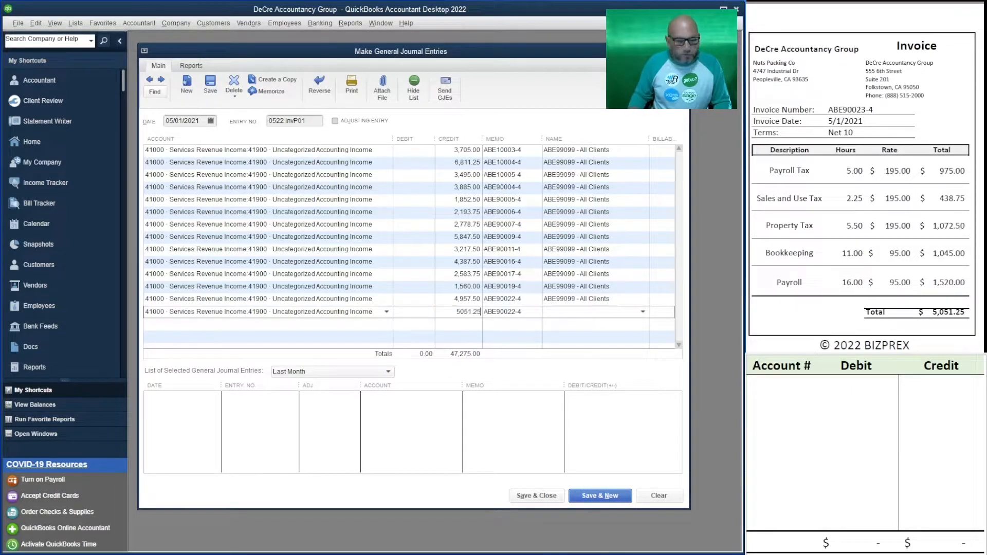
{"action": "key", "text": "Tab"}
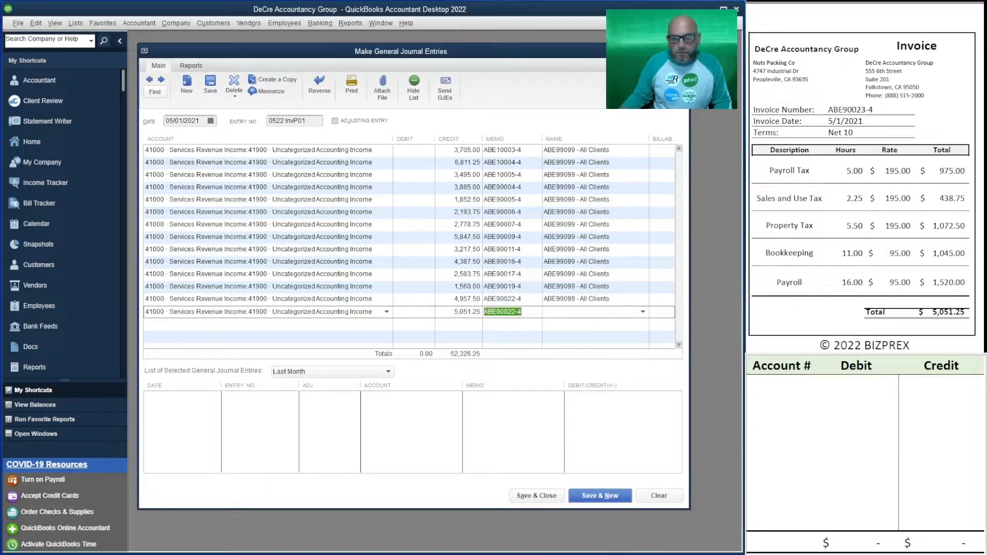
Replace the fourteenth journal line's memo with the invoice number copied from the Nuts Packing Co invoice.
{"action": "left_click_drag", "start_coordinate": [828, 110], "coordinate": [873, 109]}
{"action": "key", "text": "ctrl+c"}
{"action": "key", "text": "alt+Tab"}
{"action": "key", "text": "ctrl+v"}
{"action": "key", "text": "Tab"}
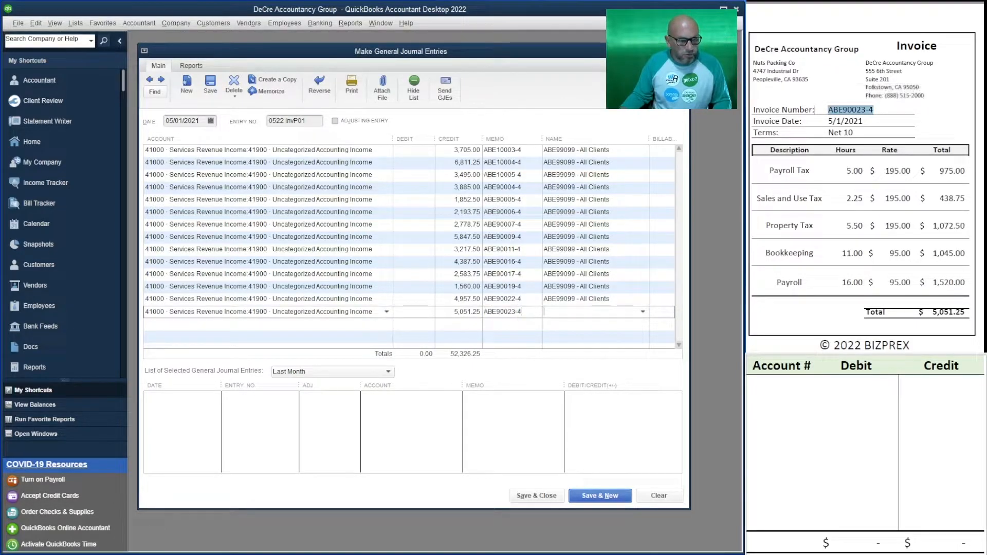
Assign the All Clients customer name to the fourteenth journal line.
{"action": "type", "text": "all"}
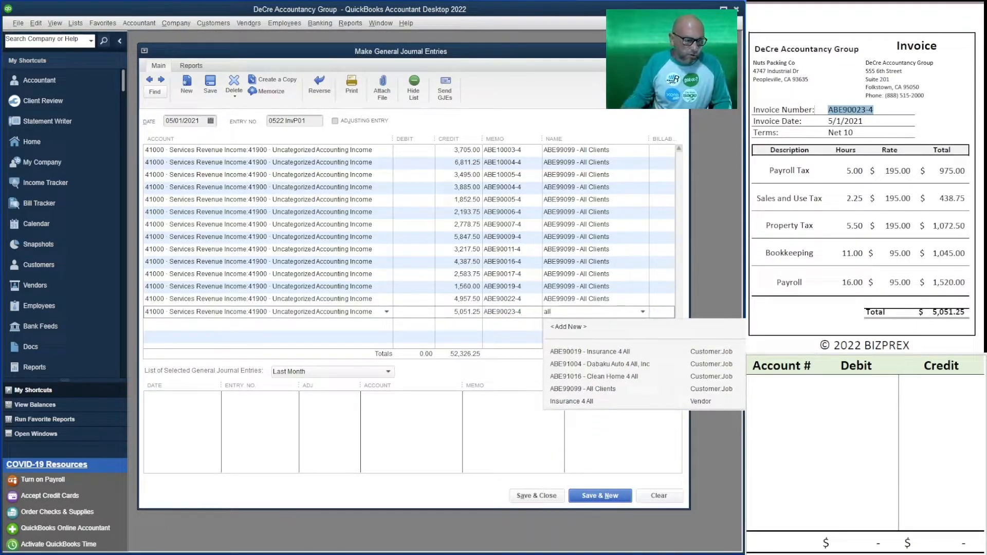
{"action": "key", "text": "Down"}
{"action": "key", "text": "Down"}
{"action": "key", "text": "Down"}
{"action": "key", "text": "Down"}
{"action": "key", "text": "Tab"}
{"action": "key", "text": "Tab"}
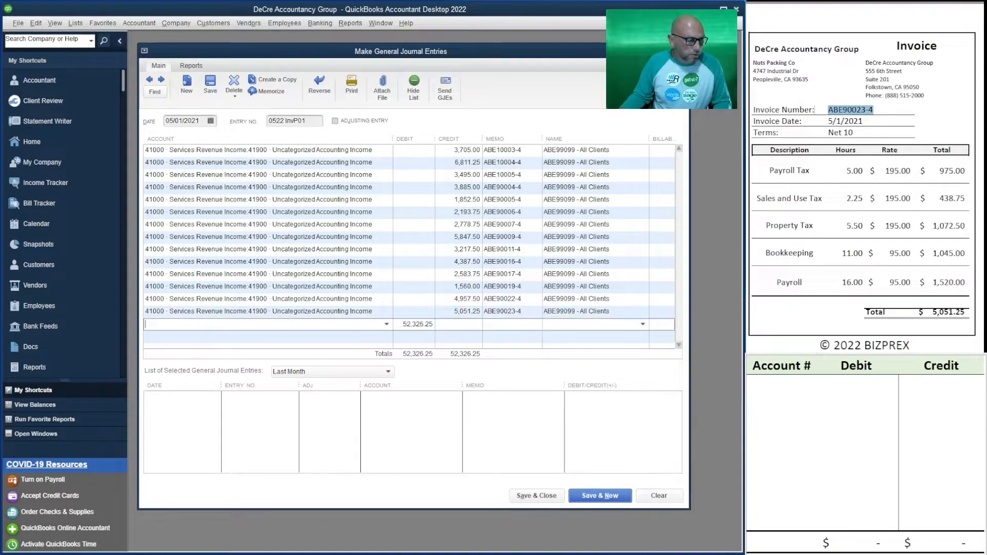
Complete the balancing debit line of the journal entry with account 11000 Accounts Receivable and the All Clients customer name.
{"action": "type", "text": "11000 · Accounts Receivable"}
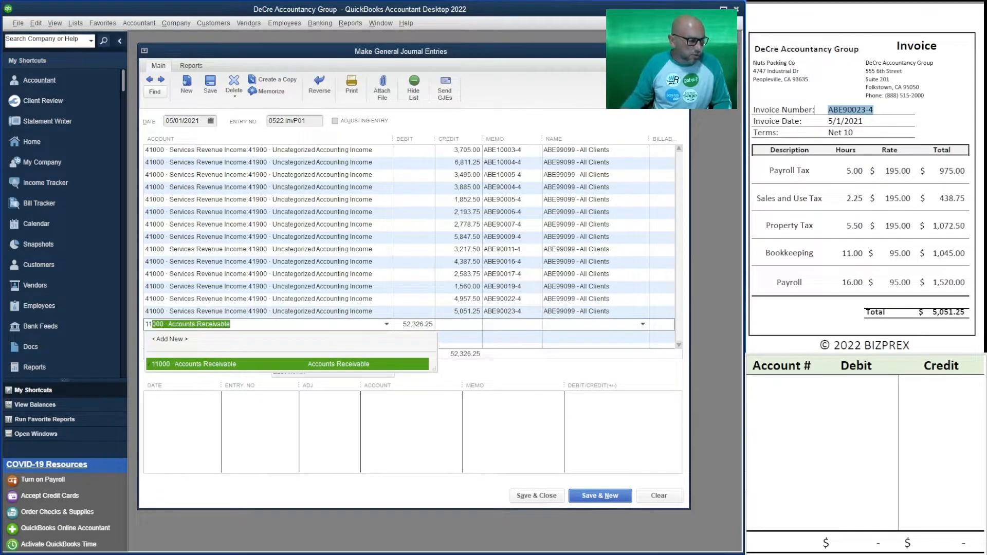
{"action": "key", "text": "Tab"}
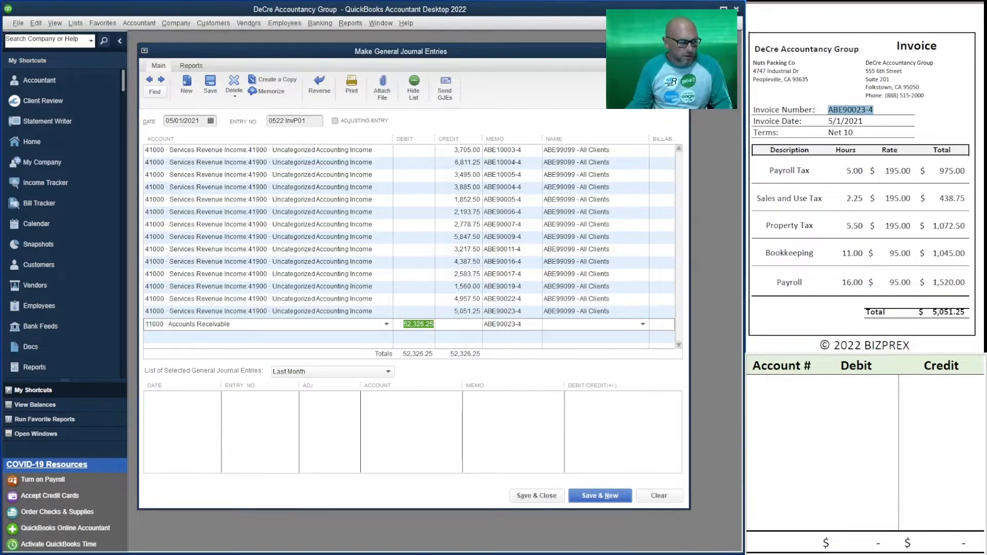
{"action": "key", "text": "Tab"}
{"action": "key", "text": "Tab"}
{"action": "key", "text": "Tab"}
{"action": "type", "text": "A"}
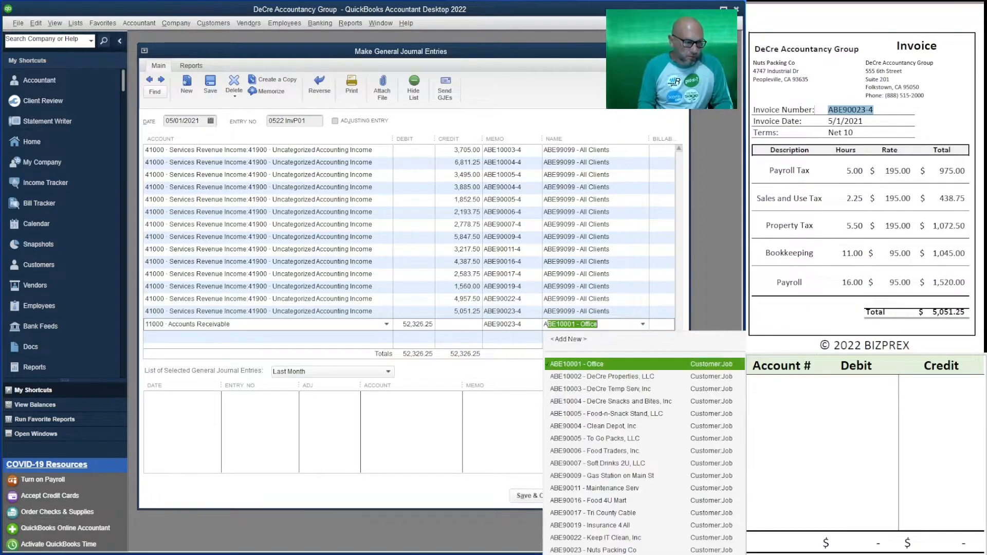
{"action": "type", "text": "l"}
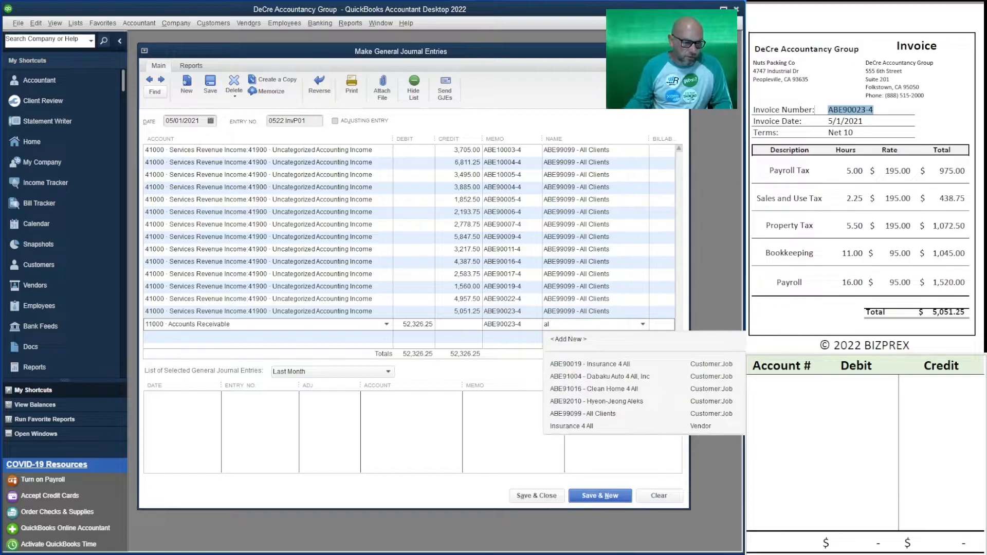
{"action": "left_click", "coordinate": [583, 414]}
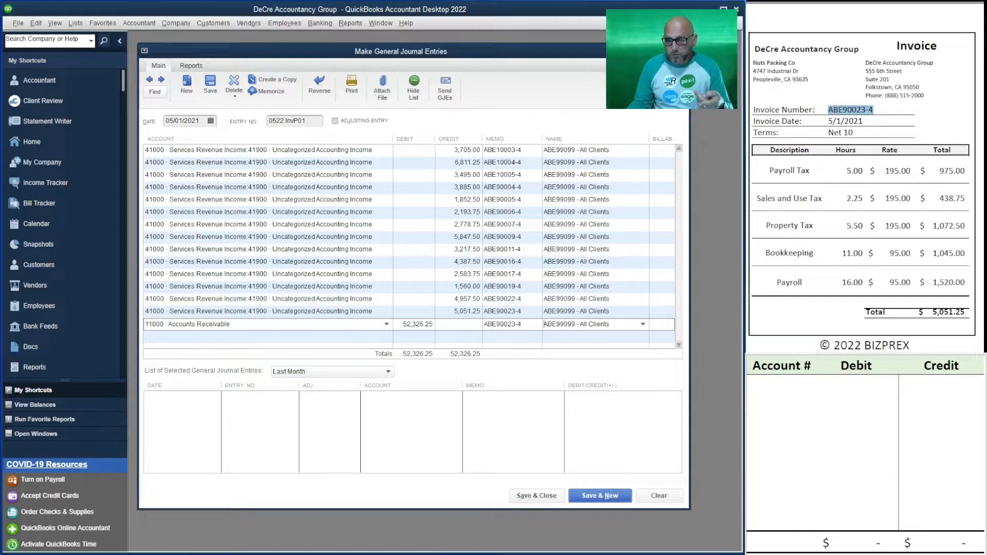
Save the completed May invoices journal entry and start a new blank one.
{"action": "left_click", "coordinate": [815, 110]}
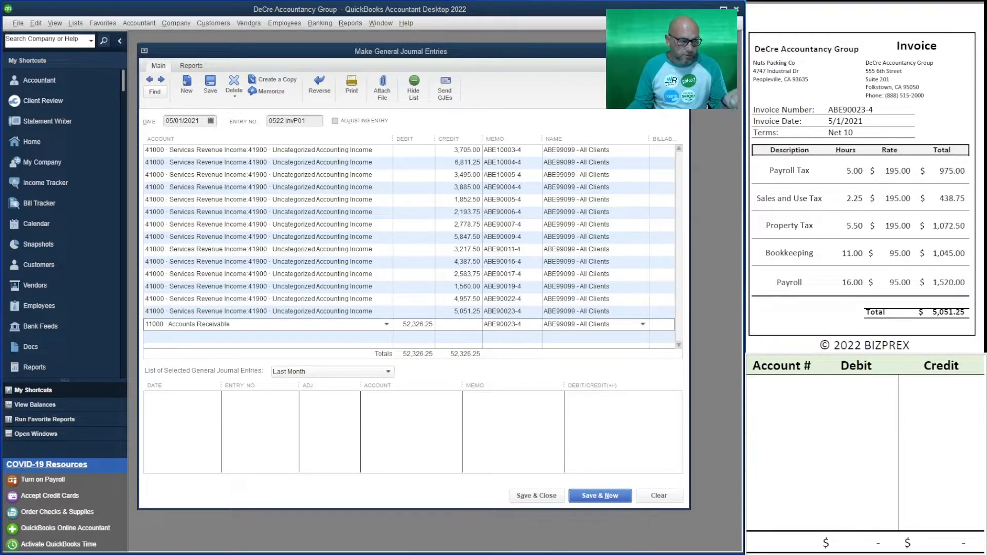
{"action": "scroll", "coordinate": [864, 178], "scroll_direction": "down", "scroll_amount": 8}
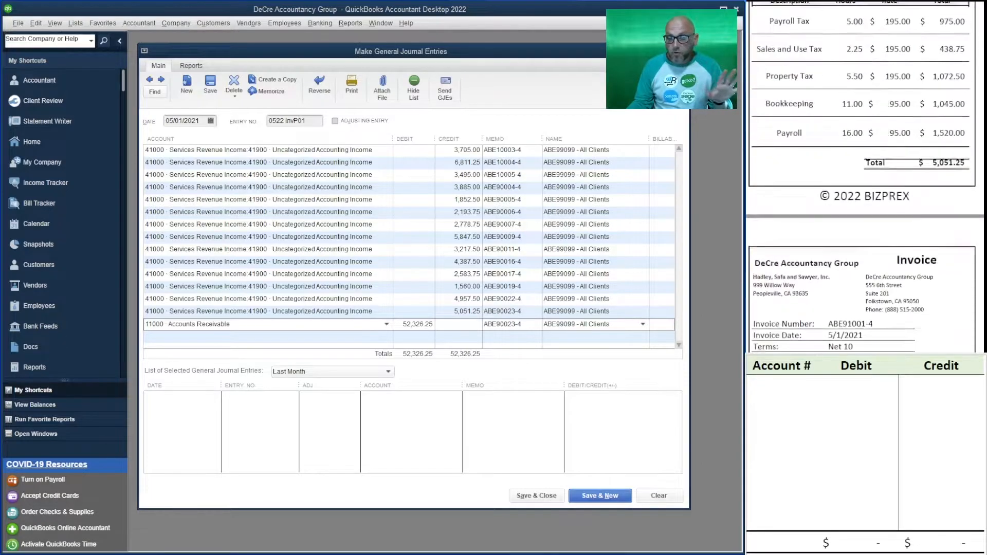
{"action": "scroll", "coordinate": [864, 178], "scroll_direction": "up", "scroll_amount": 8}
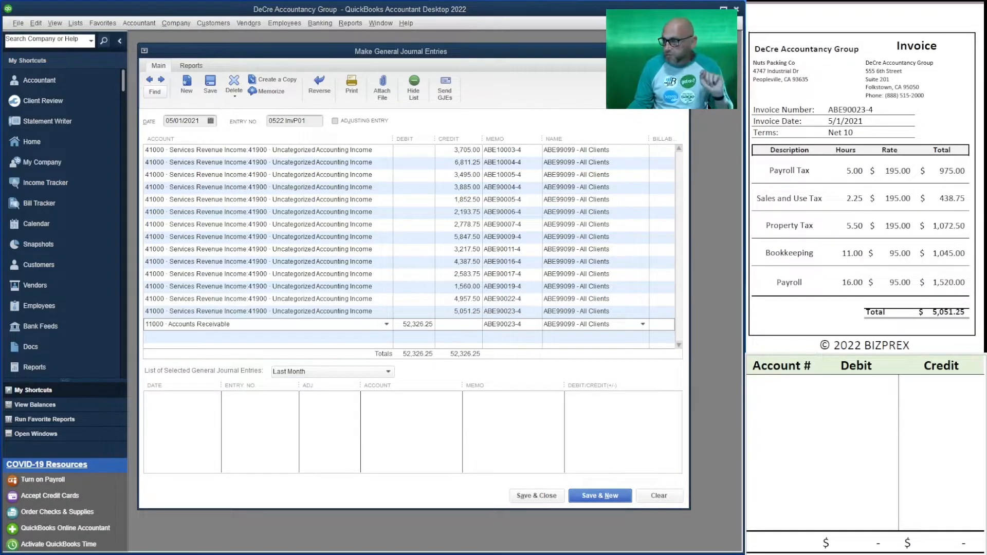
{"action": "key", "text": "alt+s"}
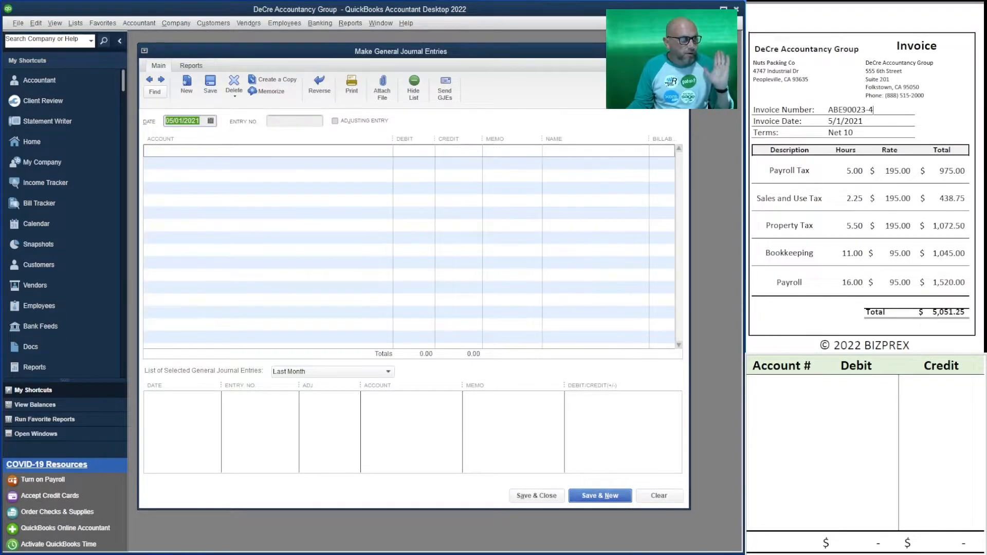
Copy the Hadley, Safa and Sawyer, Inc. invoice number into the new journal entry's number and the first line's memo.
{"action": "scroll", "coordinate": [873, 109], "scroll_direction": "down", "scroll_amount": 10}
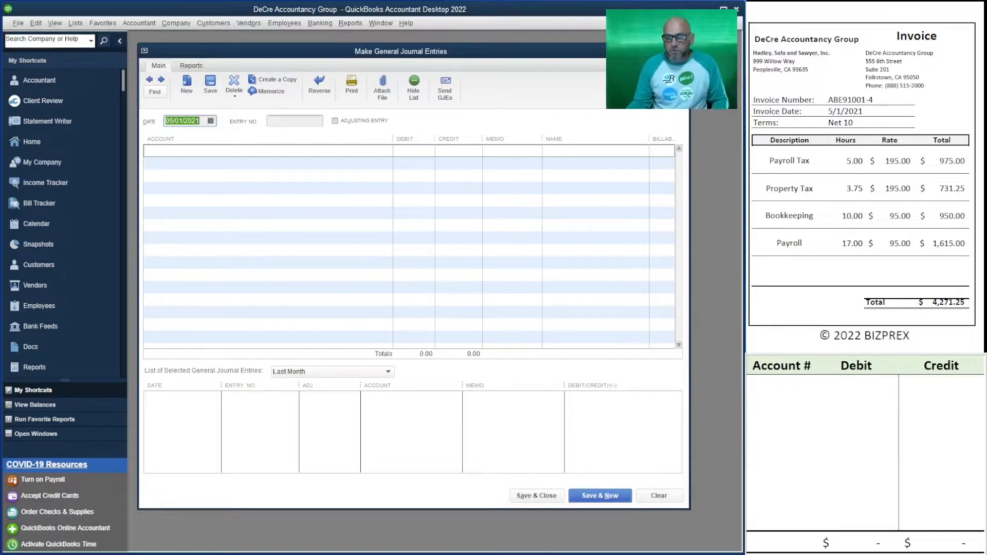
{"action": "left_click_drag", "start_coordinate": [874, 100], "coordinate": [828, 100]}
{"action": "key", "text": "ctrl+c"}
{"action": "left_click", "coordinate": [295, 121]}
{"action": "key", "text": "ctrl+v"}
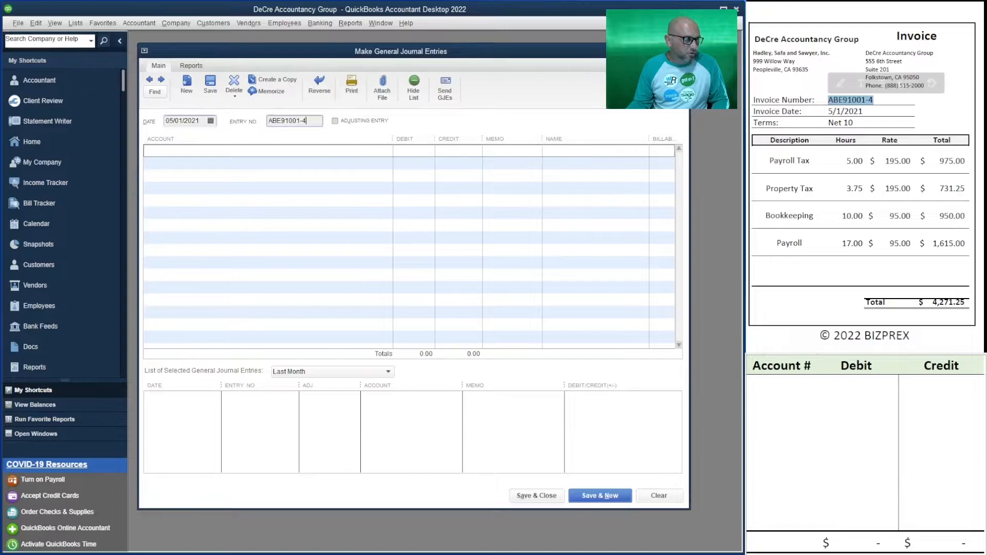
{"action": "left_click", "coordinate": [512, 151]}
{"action": "key", "text": "ctrl+v"}
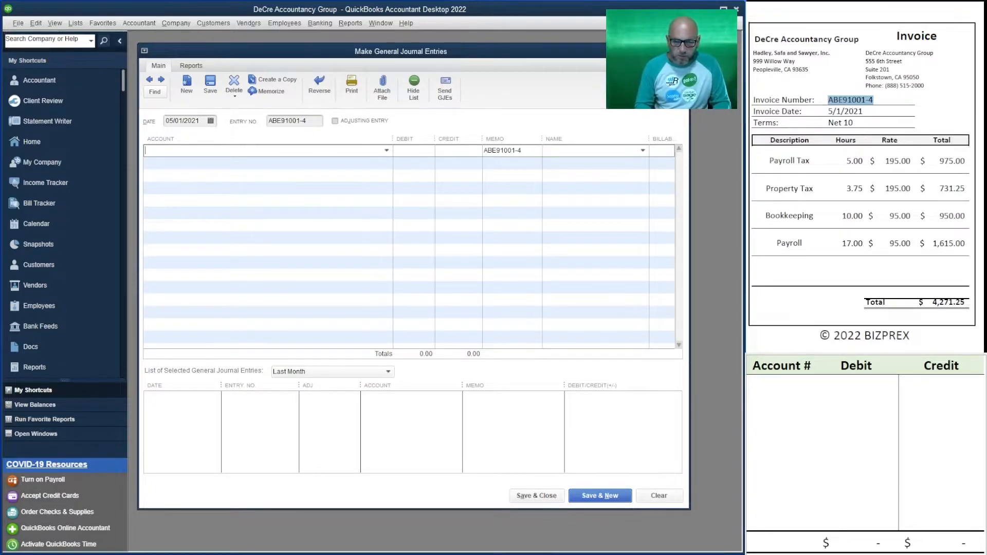
Enter the payroll tax charge on the first journal line, using account 41400 Payroll Services Income with a credit of 975.
{"action": "type", "text": "Payroll Asset"}
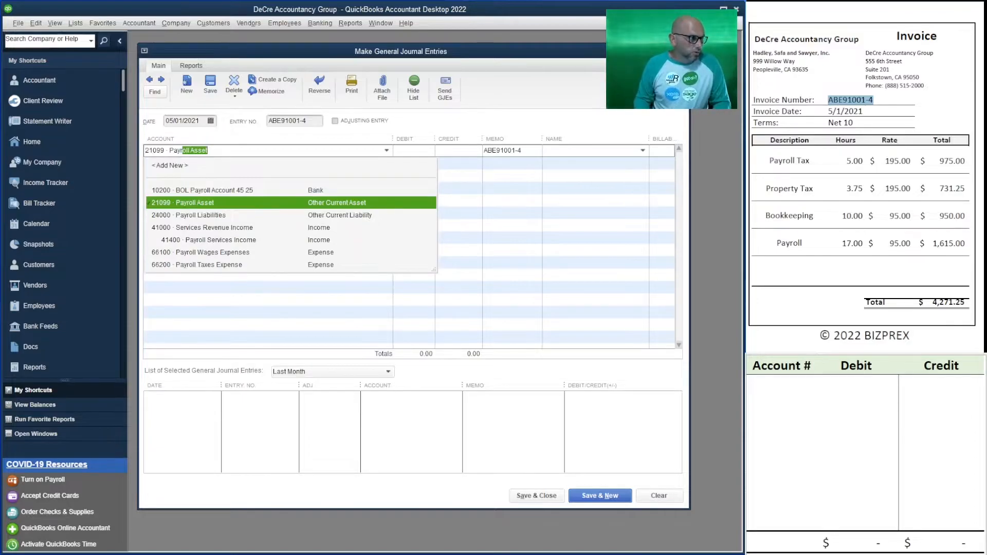
{"action": "key", "text": "Down"}
{"action": "key", "text": "Down"}
{"action": "key", "text": "Down"}
{"action": "key", "text": "Tab"}
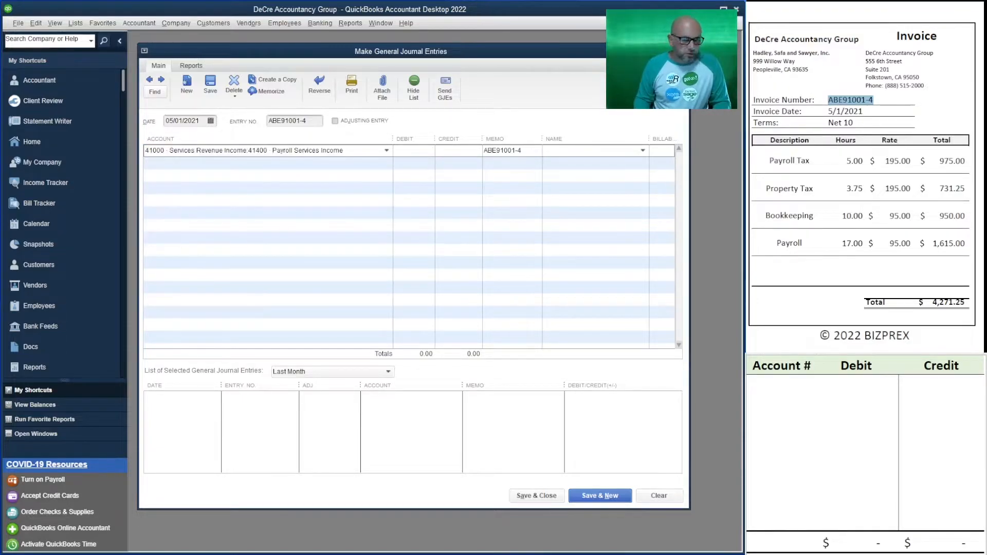
{"action": "key", "text": "Tab"}
{"action": "type", "text": "975"}
{"action": "key", "text": "Tab"}
{"action": "key", "text": "Tab"}
{"action": "key", "text": "Tab"}
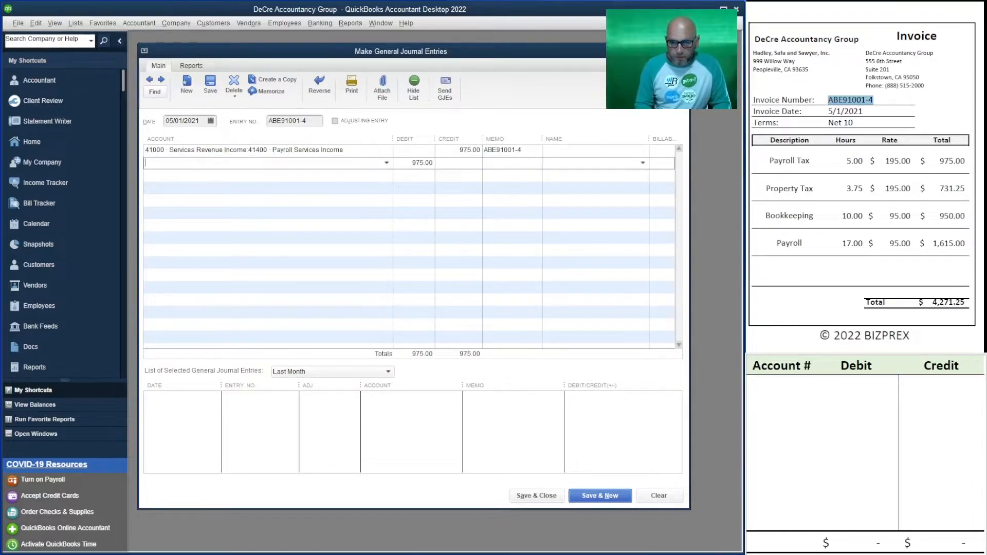
Enter the property tax charge on the second journal line, using account 41100 Accounting Services Income with no debit and a credit of 731.25.
{"action": "type", "text": "Accounts Payable"}
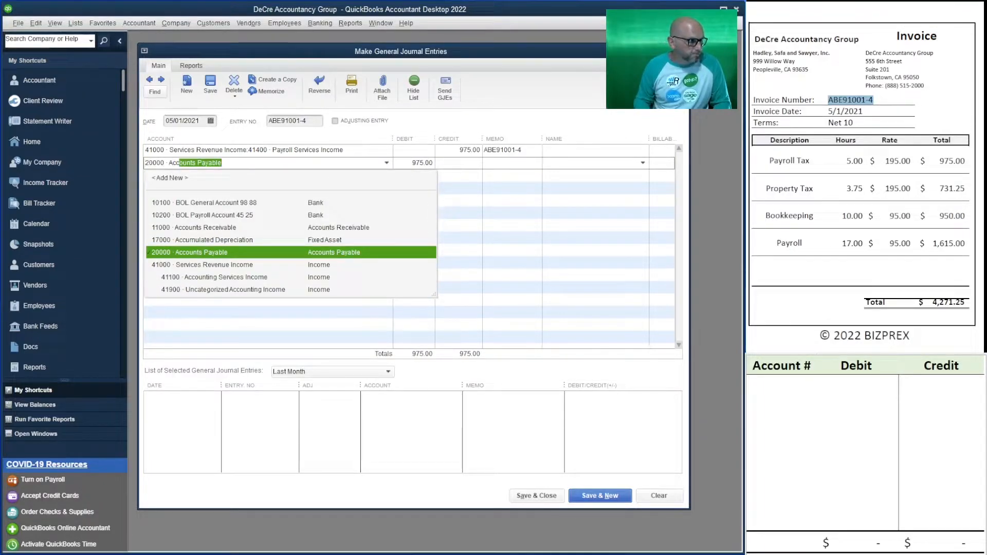
{"action": "key", "text": "Down"}
{"action": "key", "text": "Down"}
{"action": "key", "text": "Tab"}
{"action": "key", "text": "Tab"}
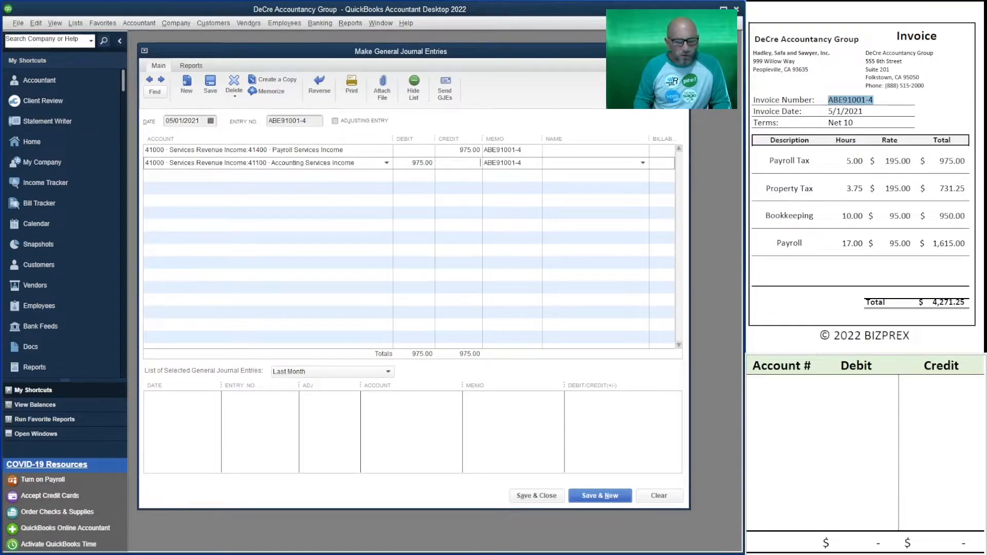
{"action": "key", "text": "shift+Tab"}
{"action": "key", "text": "BackSpace"}
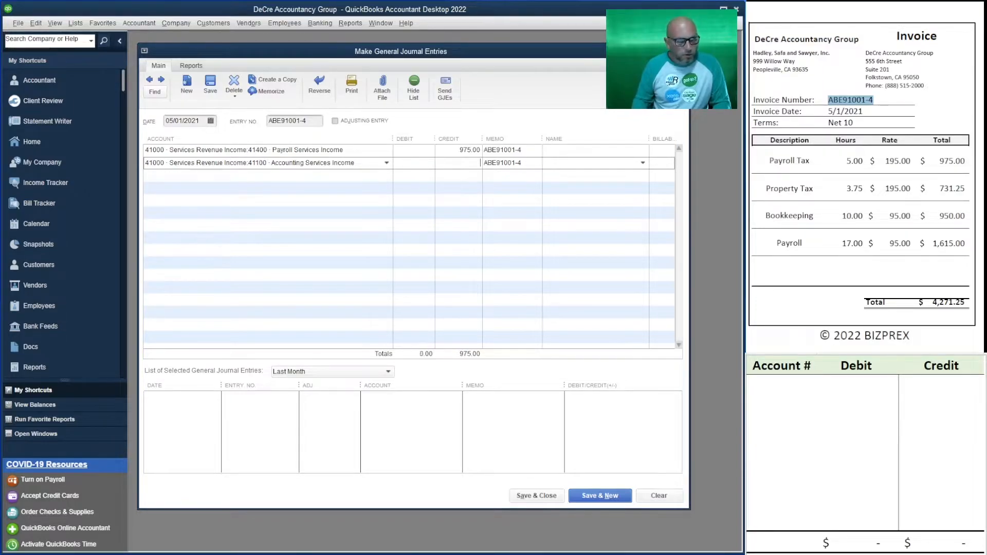
{"action": "type", "text": "731.25"}
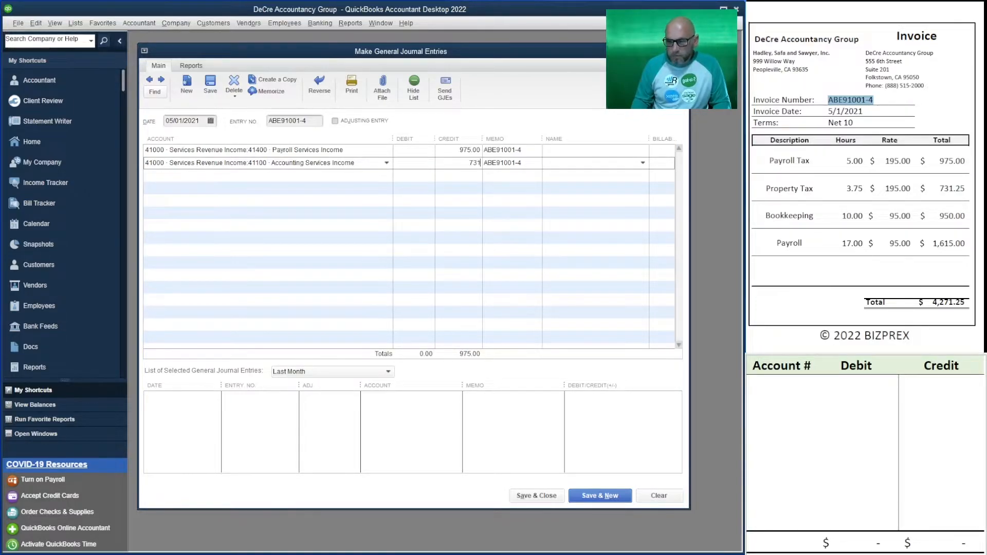
Complete the Accounting Services Income line with a credit of 731.25.
{"action": "key", "text": "Tab"}
{"action": "key", "text": "Tab"}
{"action": "key", "text": "Tab"}
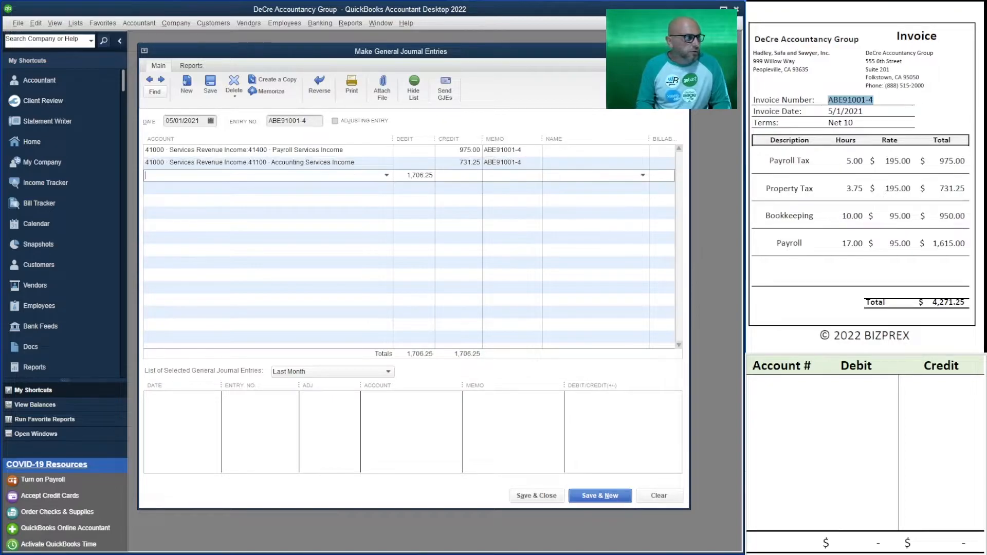
Add a line crediting 41200 Bookkeeping Services Income with 950.00.
{"action": "type", "text": "Bookkeeping Services Income"}
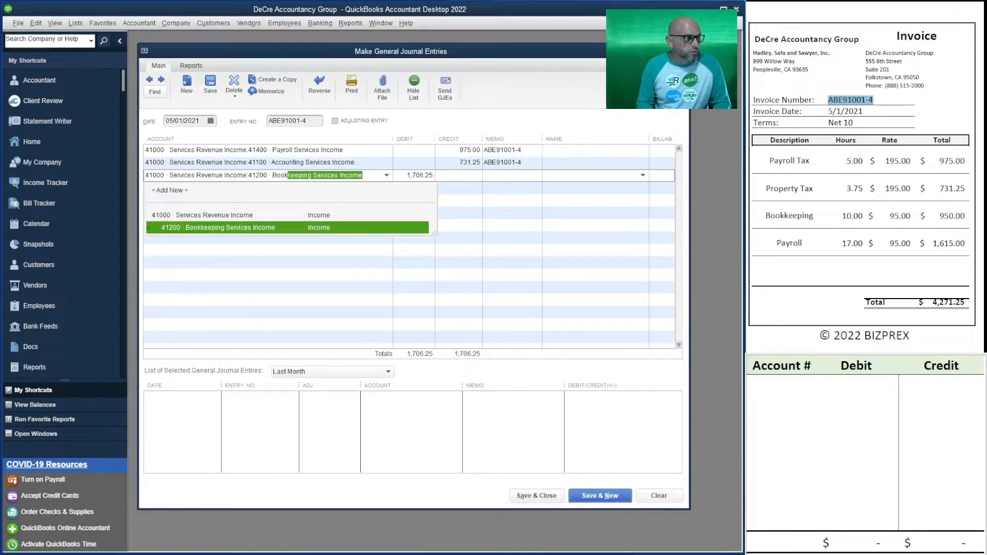
{"action": "key", "text": "Tab"}
{"action": "key", "text": "BackSpace"}
{"action": "type", "text": "950"}
{"action": "key", "text": "Tab"}
{"action": "key", "text": "Tab"}
{"action": "key", "text": "Tab"}
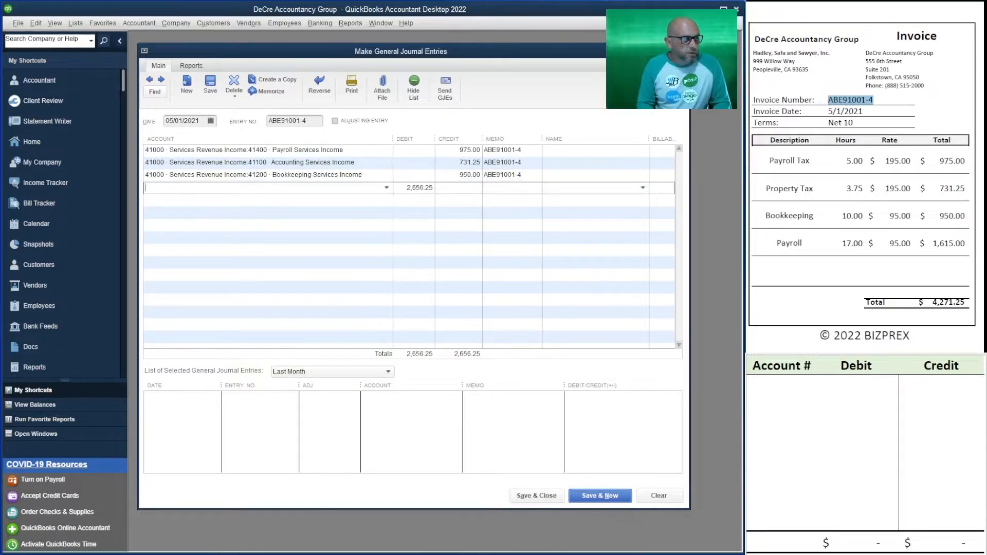
Add a line crediting 41400 Payroll Services Income with 1,615.00.
{"action": "type", "text": "payr"}
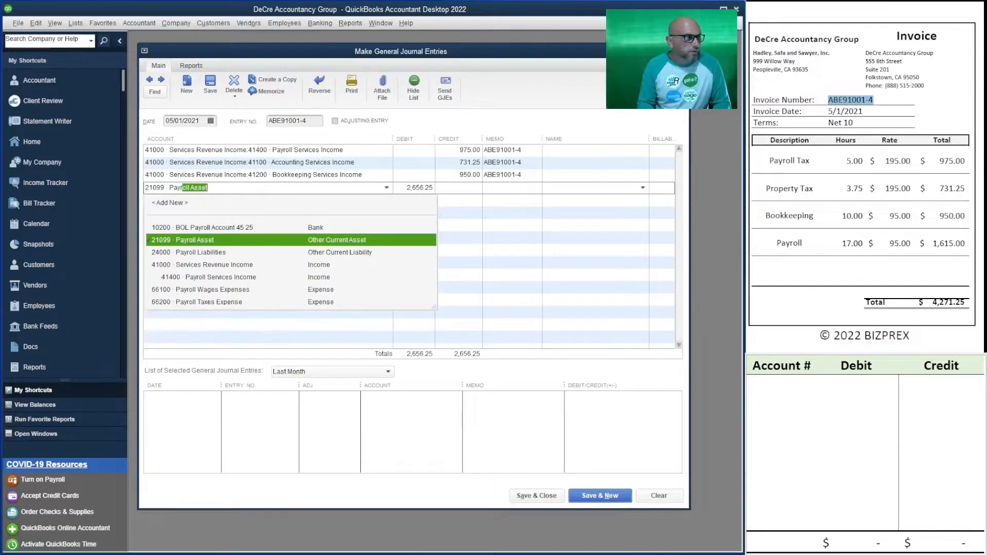
{"action": "key", "text": "Down"}
{"action": "key", "text": "Down"}
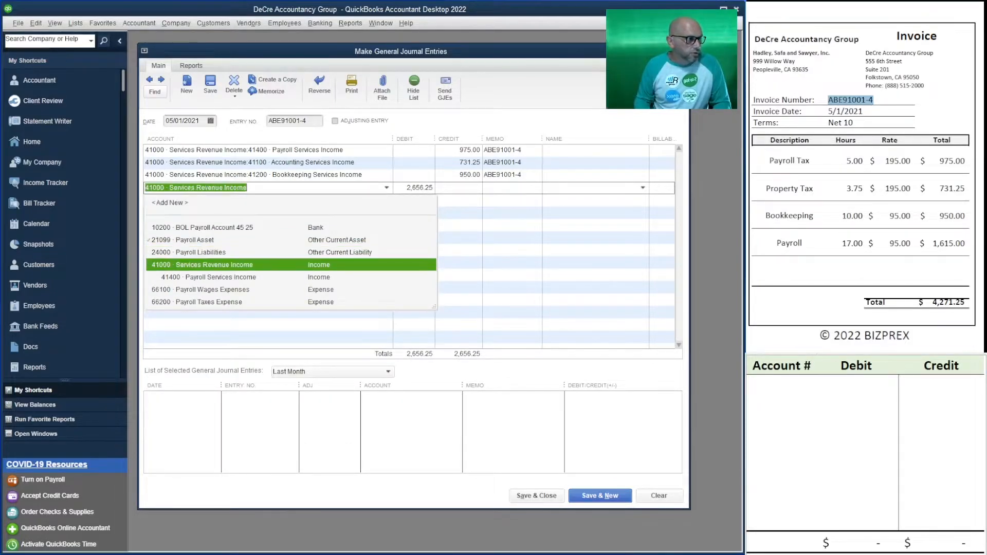
{"action": "key", "text": "Down"}
{"action": "key", "text": "Tab"}
{"action": "key", "text": "Delete"}
{"action": "key", "text": "Tab"}
{"action": "type", "text": "1615"}
{"action": "key", "text": "Tab"}
{"action": "key", "text": "Tab"}
{"action": "key", "text": "Tab"}
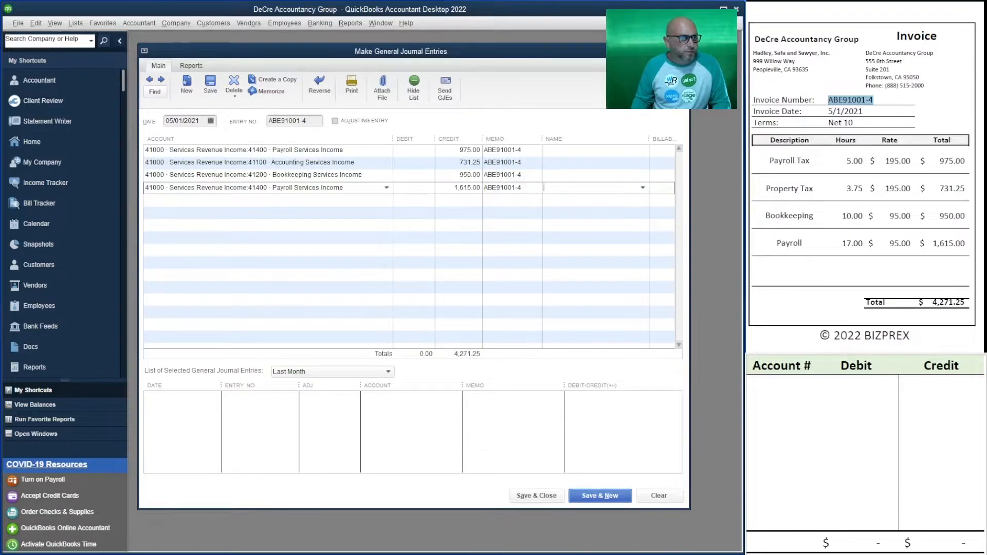
Add an 11000 Accounts Receivable line that debits the balancing amount of 4,271.25.
{"action": "type", "text": "11000 · Accounts Receivable"}
{"action": "key", "text": "Tab"}
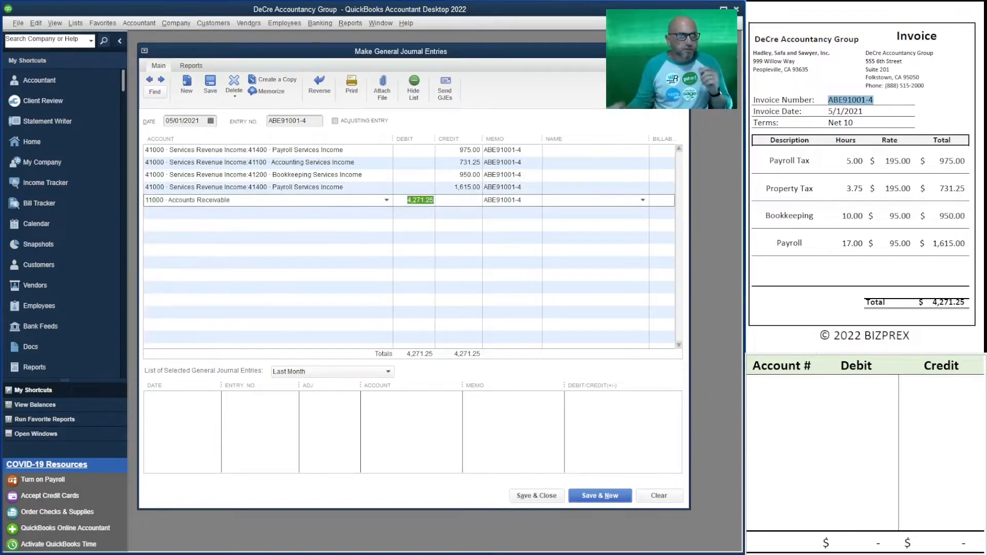
{"action": "key", "text": "Tab"}
{"action": "key", "text": "Tab"}
{"action": "key", "text": "Tab"}
{"action": "key", "text": "Tab"}
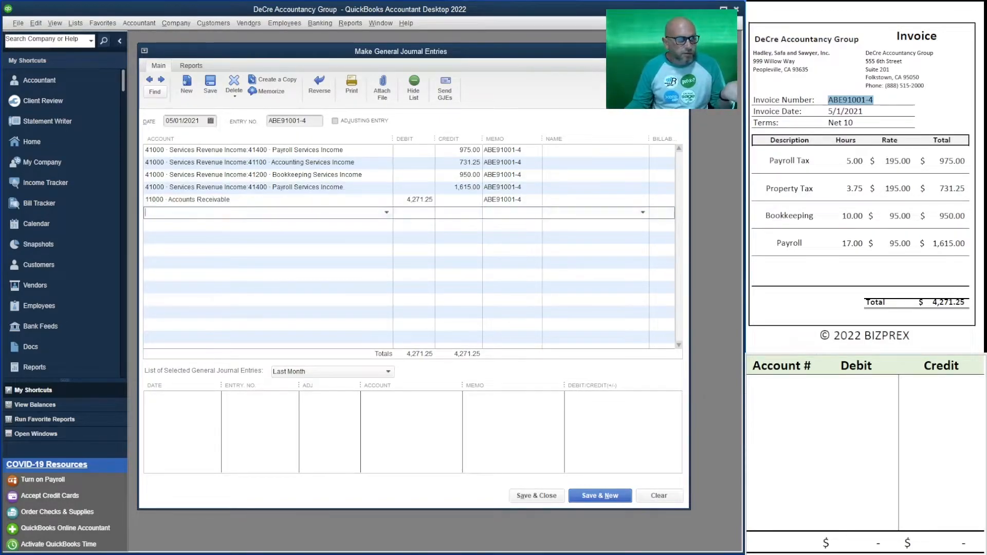
Assign customer Hadley, Safa and Sawyer, Inc. to the 975.00 Payroll Services and the Accounting Services Income lines.
{"action": "left_click", "coordinate": [592, 151]}
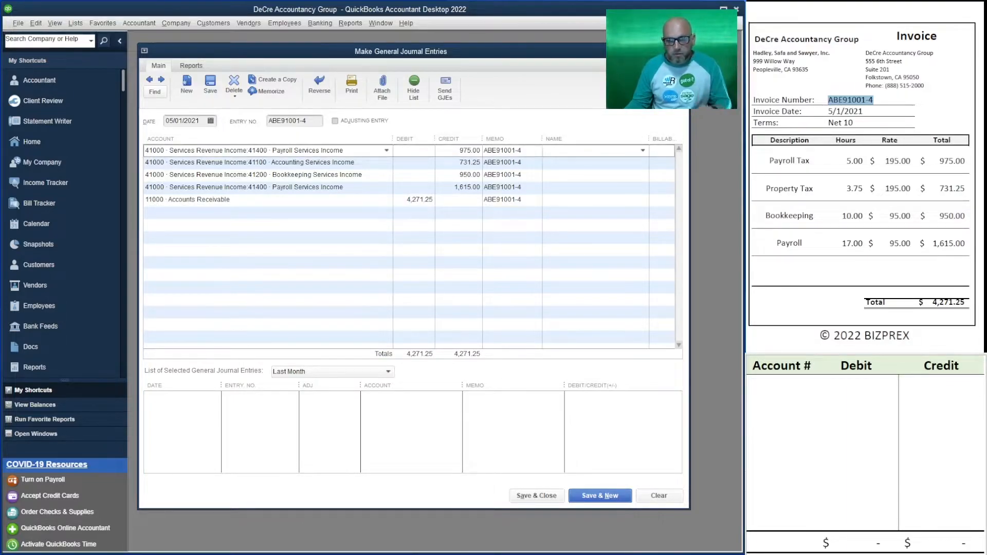
{"action": "type", "text": "had"}
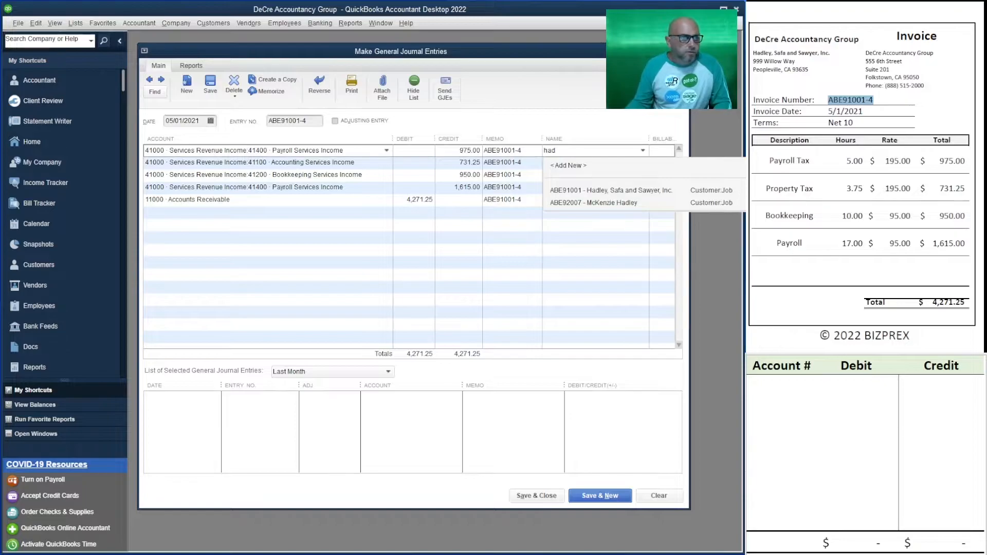
{"action": "key", "text": "Down"}
{"action": "key", "text": "Return"}
{"action": "key", "text": "Down"}
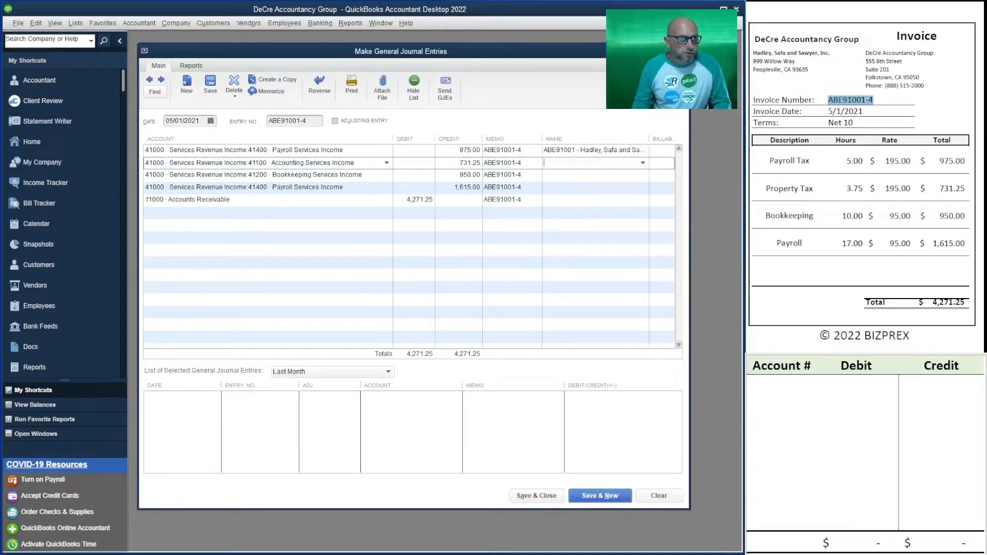
{"action": "type", "text": "had"}
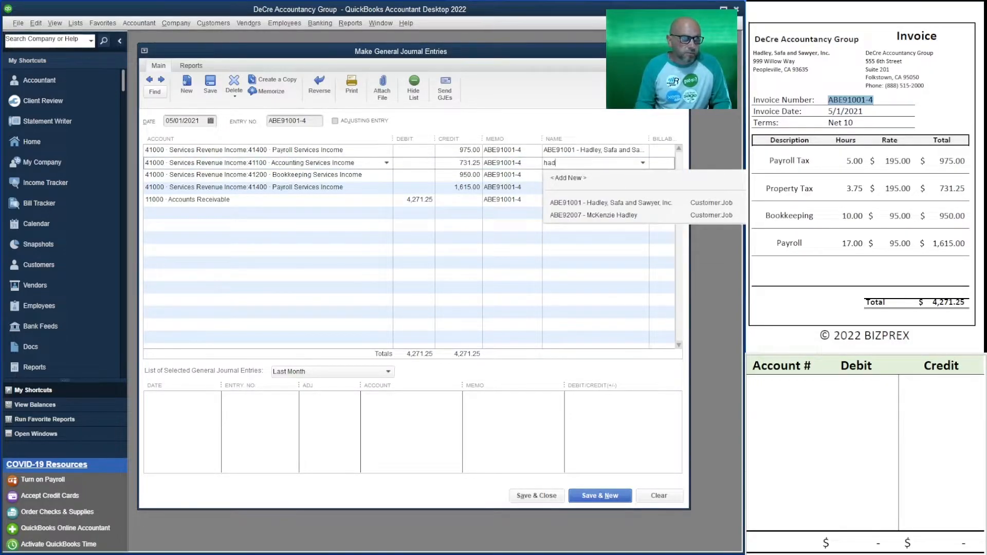
{"action": "key", "text": "Down"}
{"action": "key", "text": "Return"}
{"action": "key", "text": "Down"}
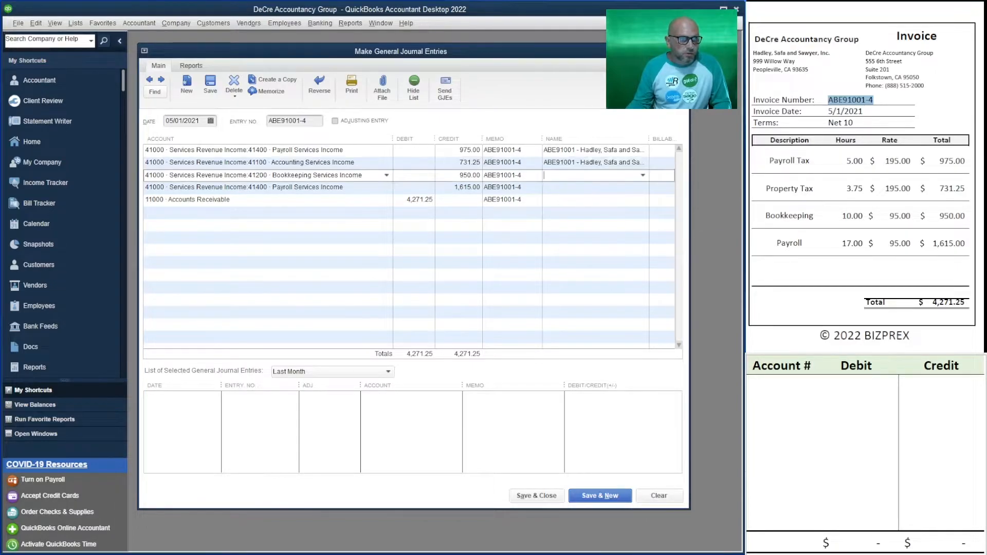
Assign customer Hadley, Safa and Sawyer, Inc. to the Bookkeeping Services and 1,615.00 Payroll Services Income lines.
{"action": "type", "text": "had"}
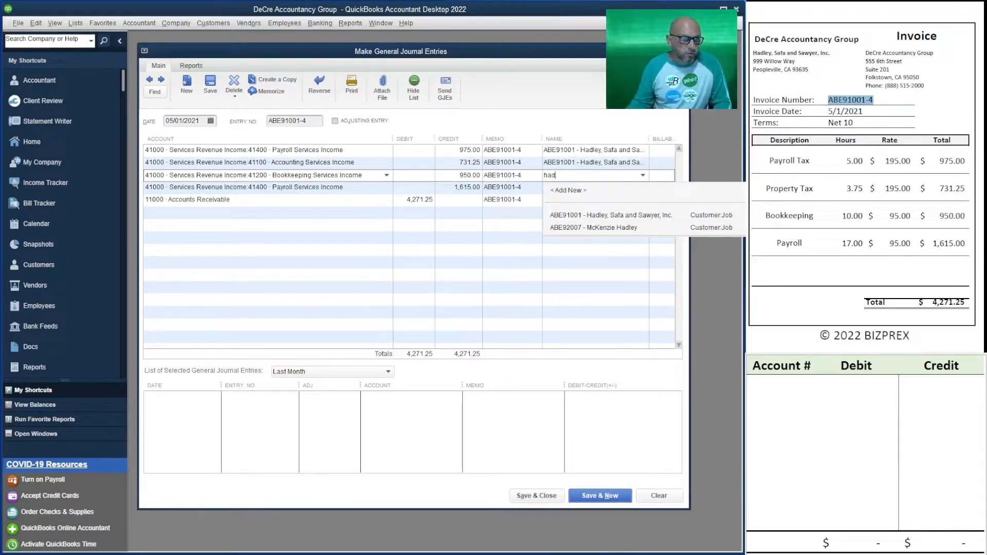
{"action": "key", "text": "Down"}
{"action": "key", "text": "Return"}
{"action": "key", "text": "Down"}
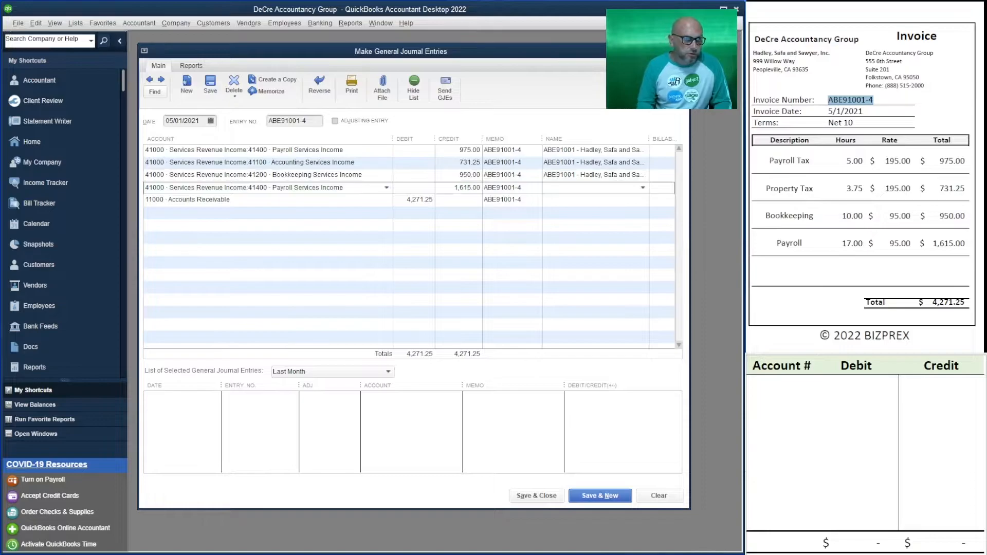
{"action": "type", "text": "had"}
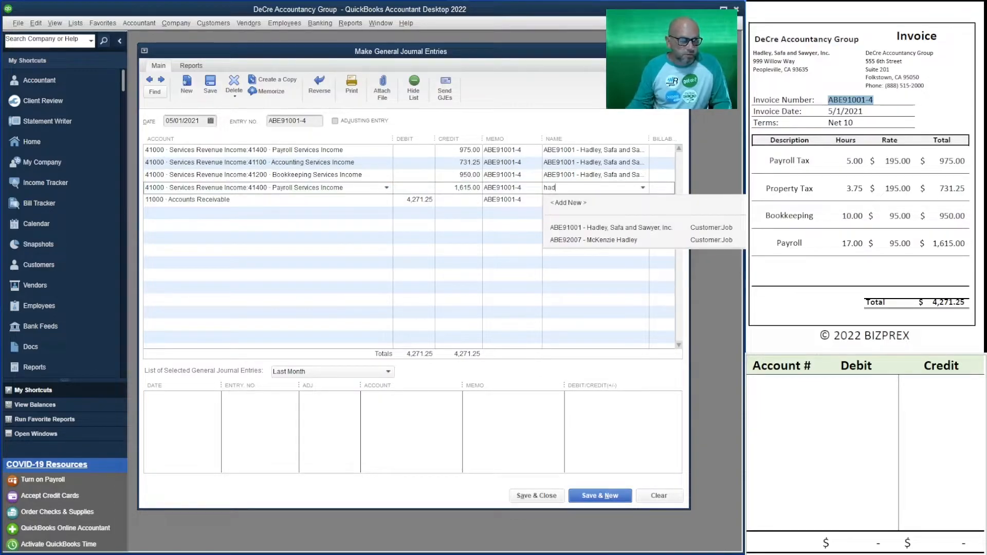
{"action": "key", "text": "Down"}
{"action": "key", "text": "Return"}
{"action": "key", "text": "Down"}
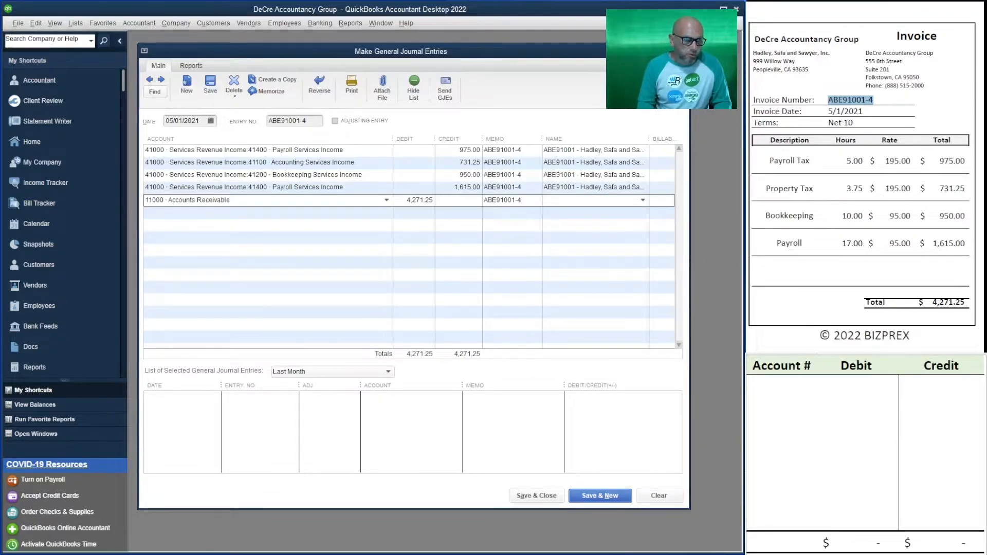
Assign Hadley, Safa and Sawyer, Inc. to the Accounts Receivable line and narrow the Account column slightly.
{"action": "type", "text": "hads"}
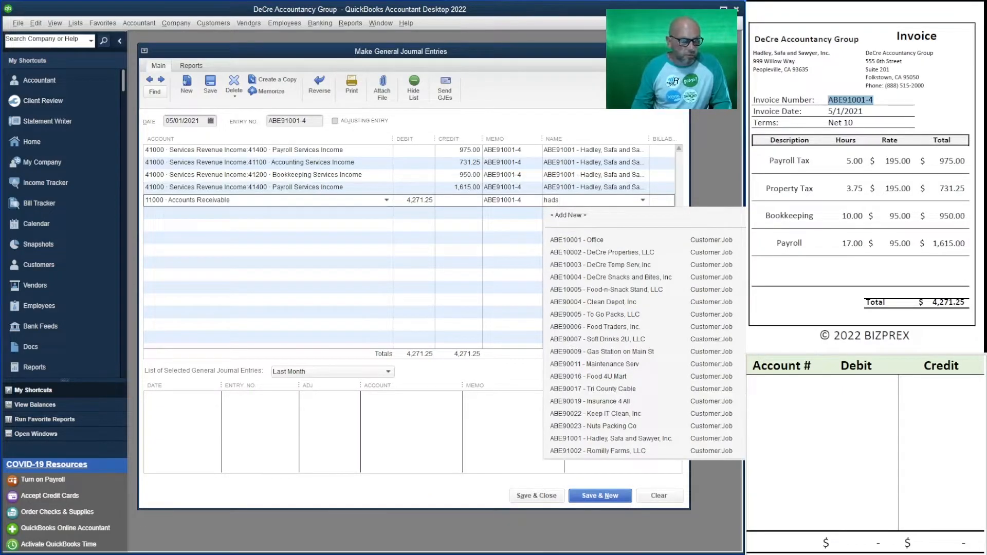
{"action": "key", "text": "Down"}
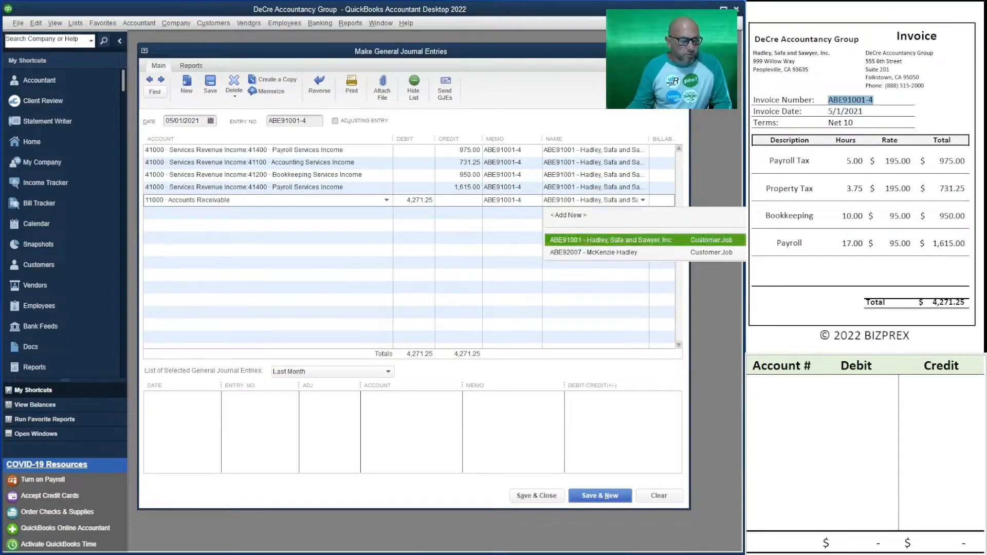
{"action": "key", "text": "Return"}
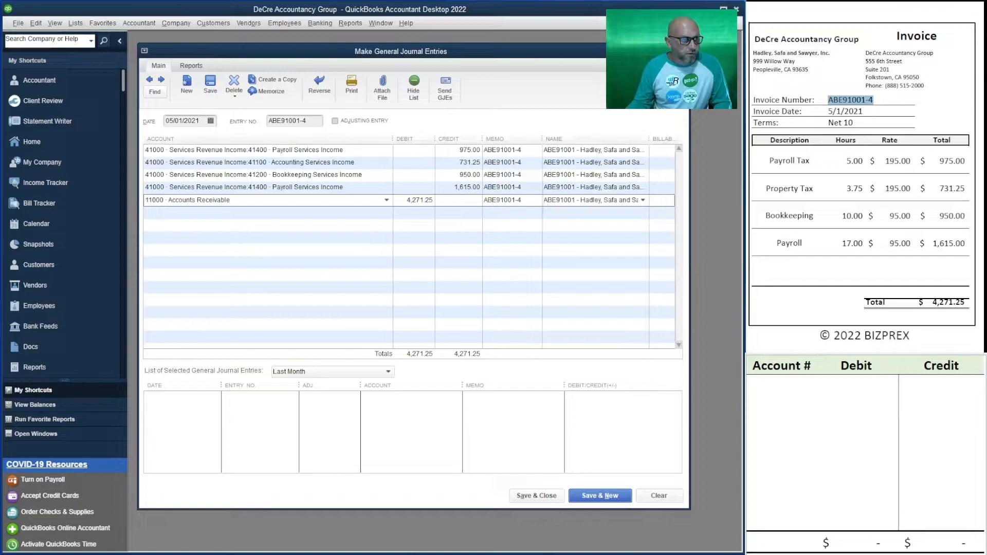
{"action": "left_click_drag", "start_coordinate": [393, 139], "coordinate": [374, 139]}
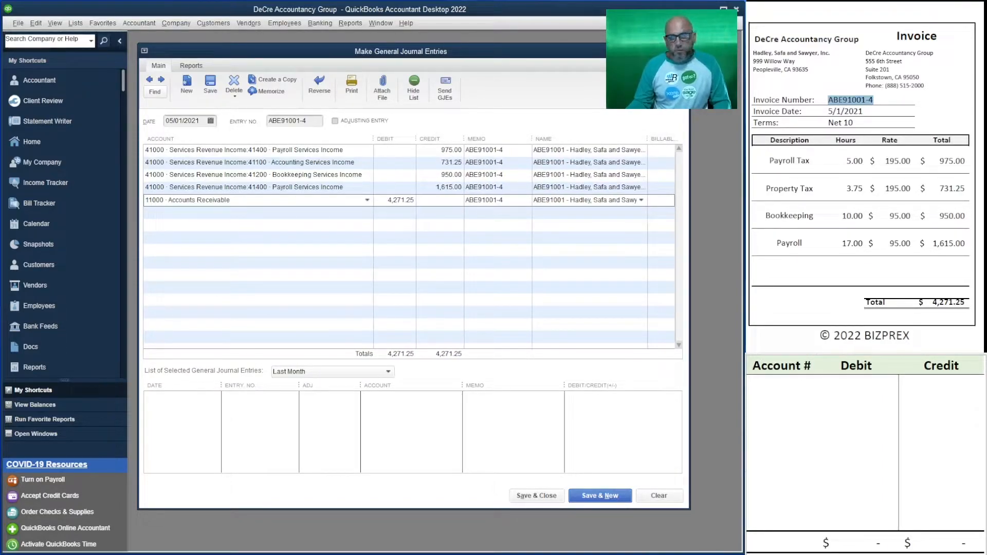
Save the completed journal entry for the Hadley, Safa and Sawyer invoice and start a new one.
{"action": "scroll", "coordinate": [865, 206], "scroll_direction": "down", "scroll_amount": 3}
{"action": "scroll", "coordinate": [865, 206], "scroll_direction": "up", "scroll_amount": 3}
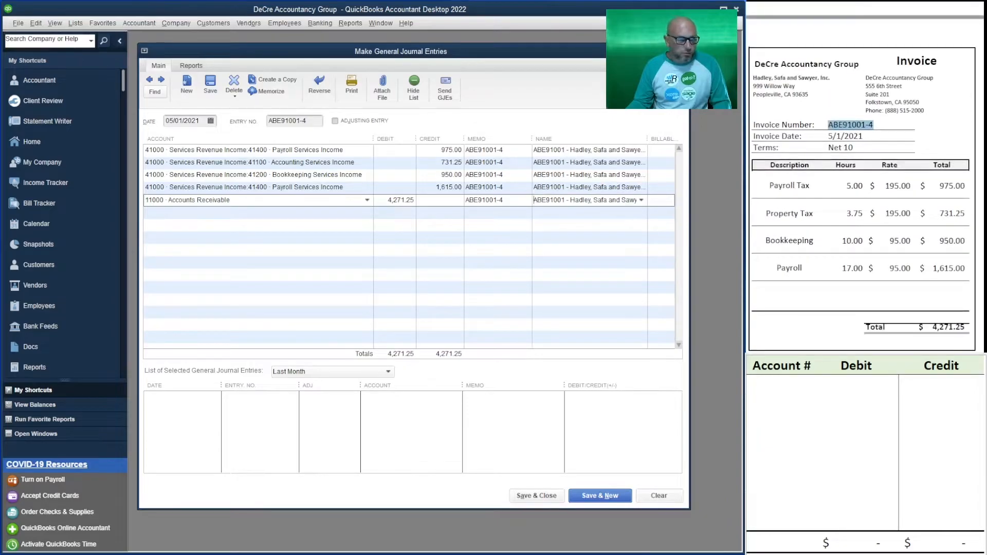
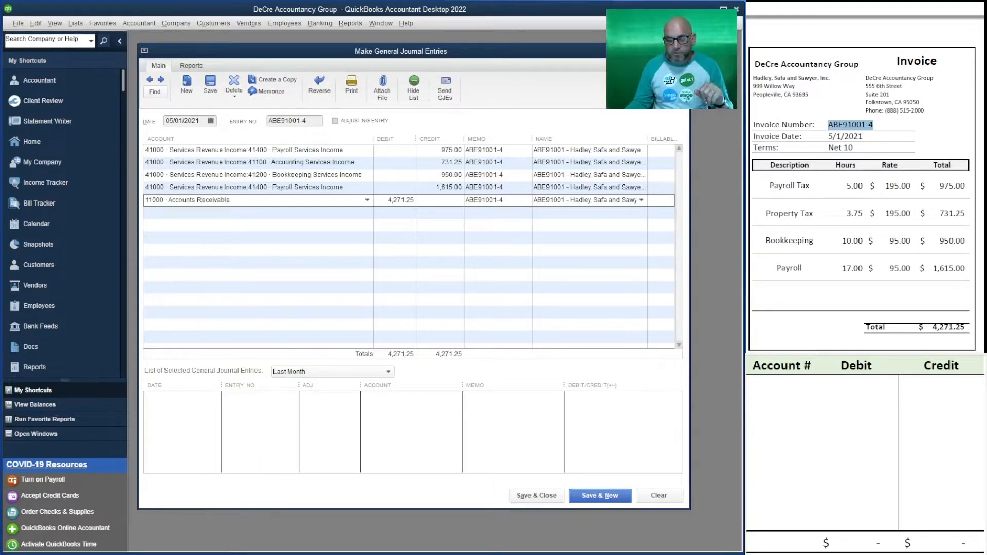
{"action": "mouse_move", "coordinate": [660, 554]}
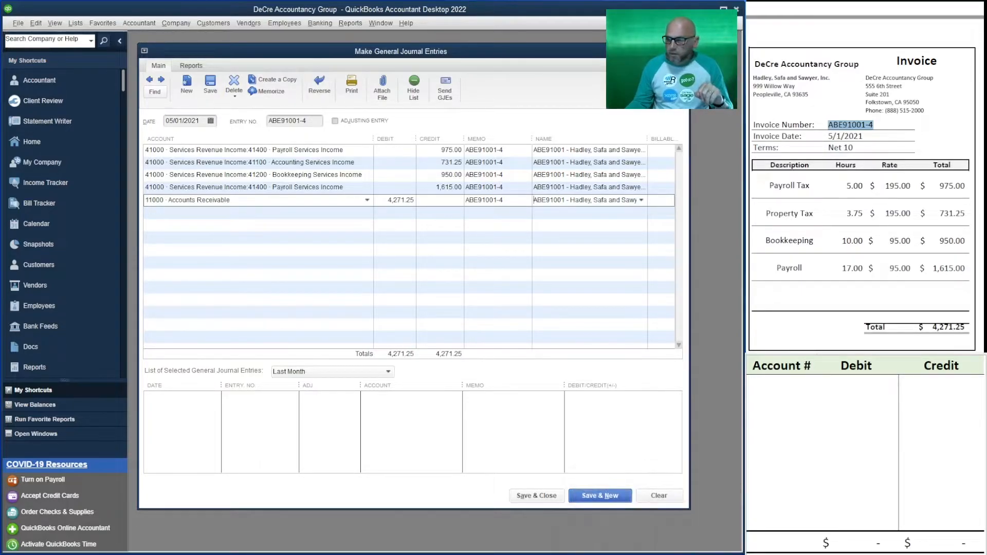
{"action": "left_click", "coordinate": [600, 496]}
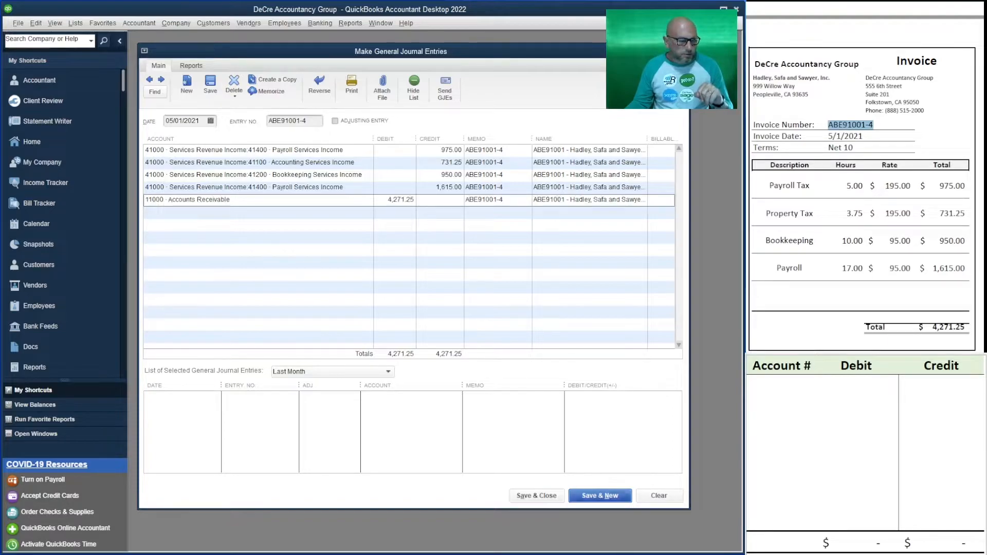
Bring the Romilly Farms, LLC invoice into view and copy the entry number from the previous All Clients journal entry.
{"action": "scroll", "coordinate": [866, 200], "scroll_direction": "down", "scroll_amount": 5}
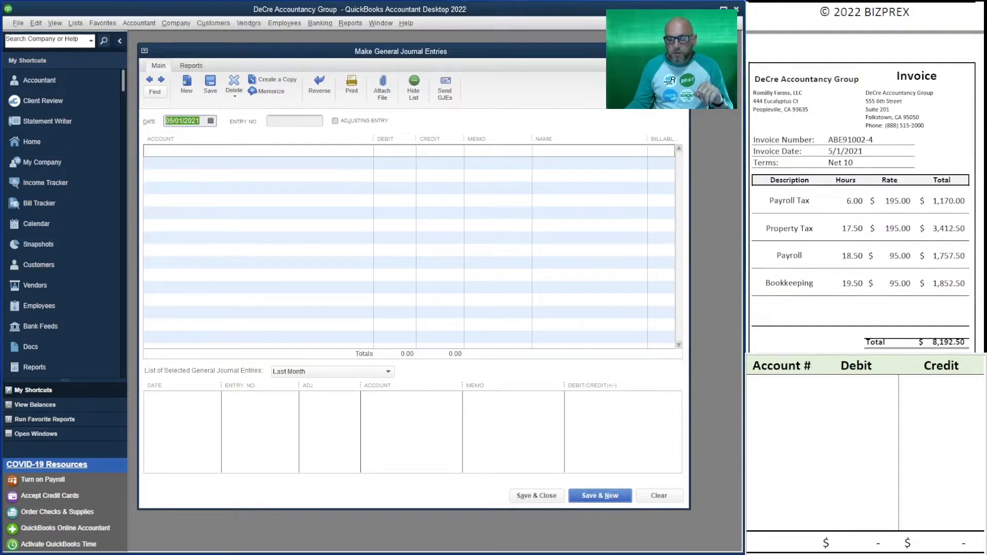
{"action": "scroll", "coordinate": [865, 200], "scroll_direction": "down", "scroll_amount": 3}
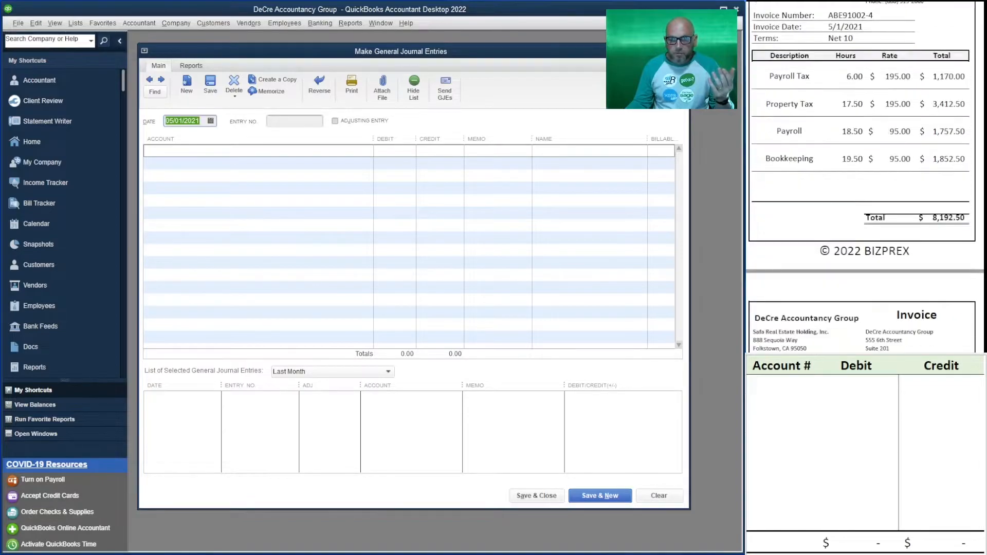
{"action": "scroll", "coordinate": [866, 201], "scroll_direction": "up", "scroll_amount": 2}
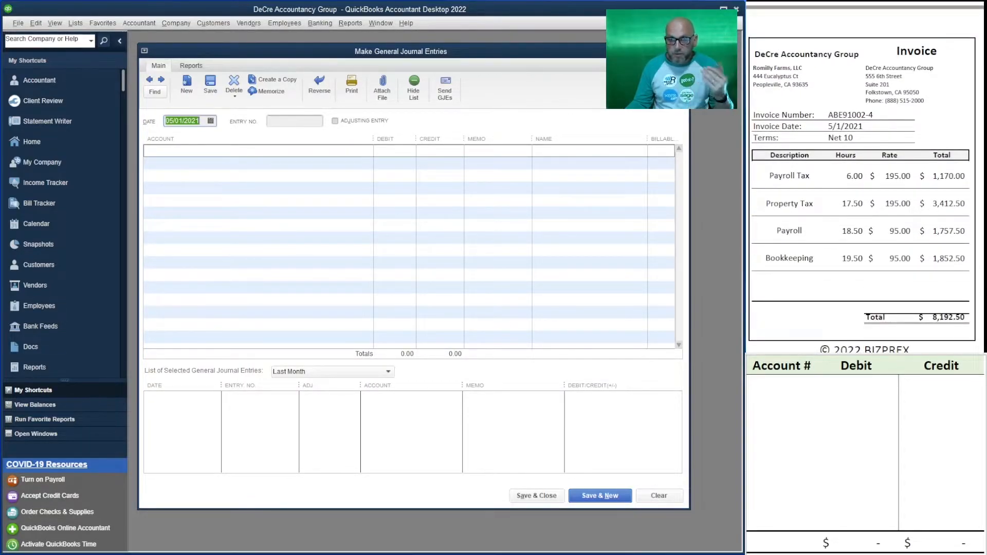
{"action": "key", "text": "Tab"}
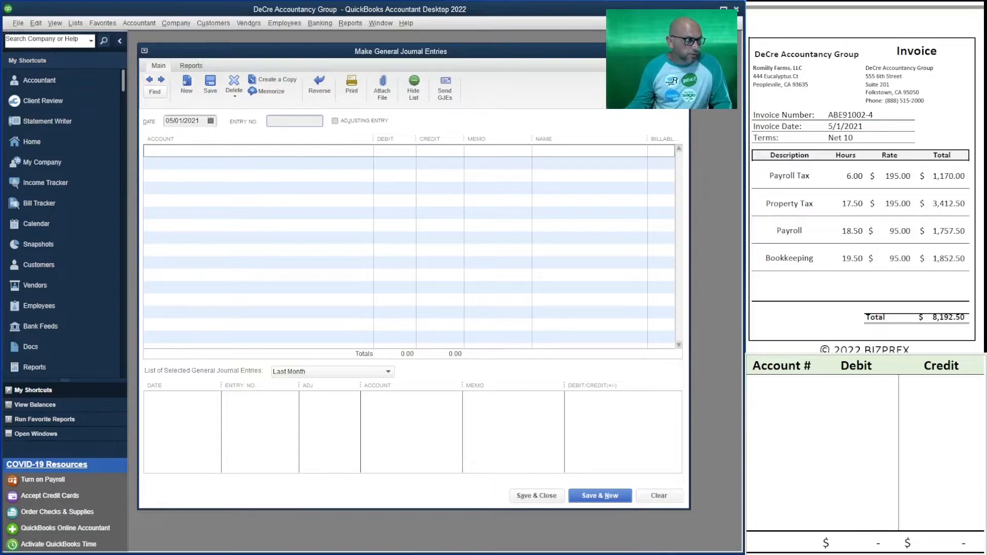
{"action": "key", "text": "alt+p"}
{"action": "key", "text": "Tab"}
{"action": "key", "text": "ctrl+c"}
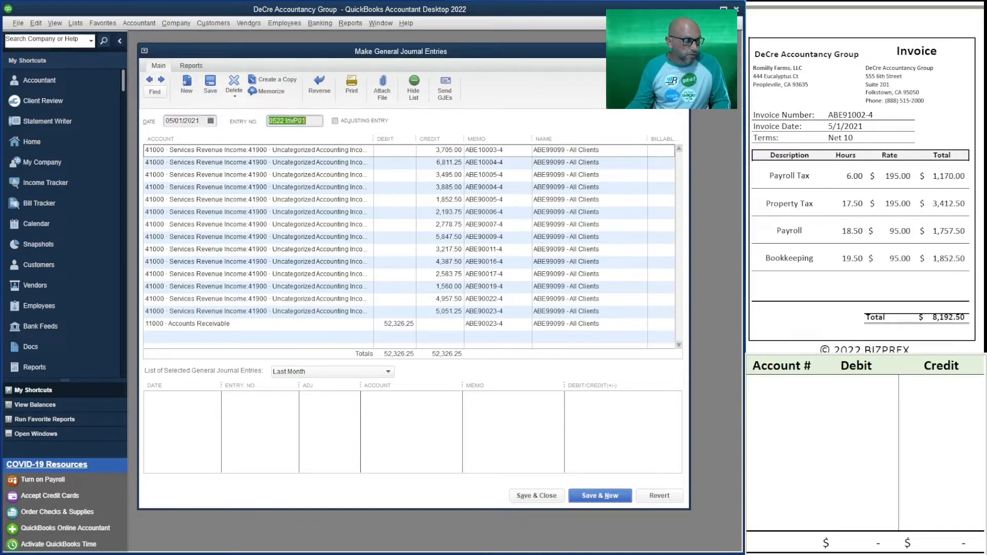
Go back to the blank journal entry and set its entry number to 0522 InvP02.
{"action": "key", "text": "alt+n"}
{"action": "key", "text": "Tab"}
{"action": "key", "text": "ctrl+v"}
{"action": "key", "text": "BackSpace"}
{"action": "type", "text": "2"}
{"action": "key", "text": "Tab"}
{"action": "key", "text": "Tab"}
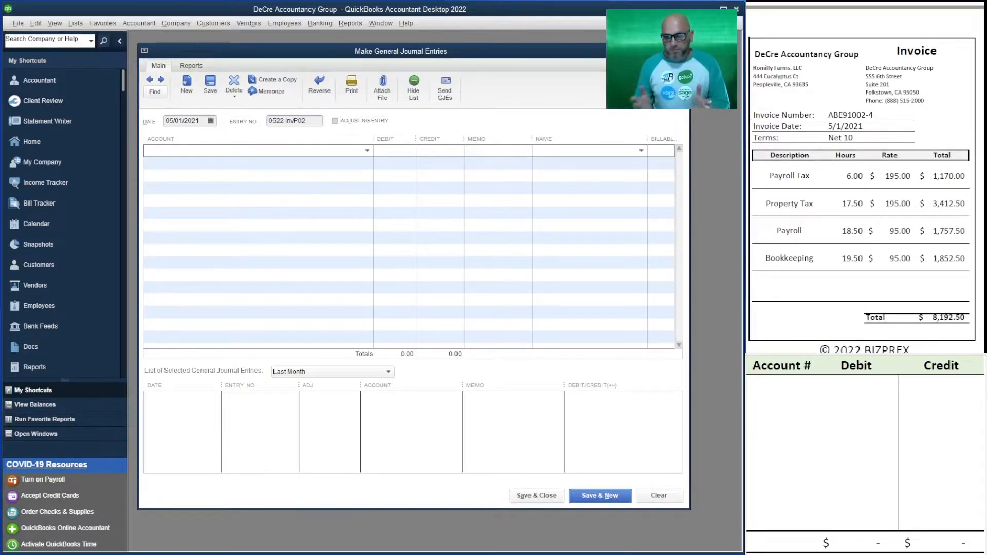
Add a first line crediting 41400 Payroll Services Income with 1,170.00.
{"action": "type", "text": "payr"}
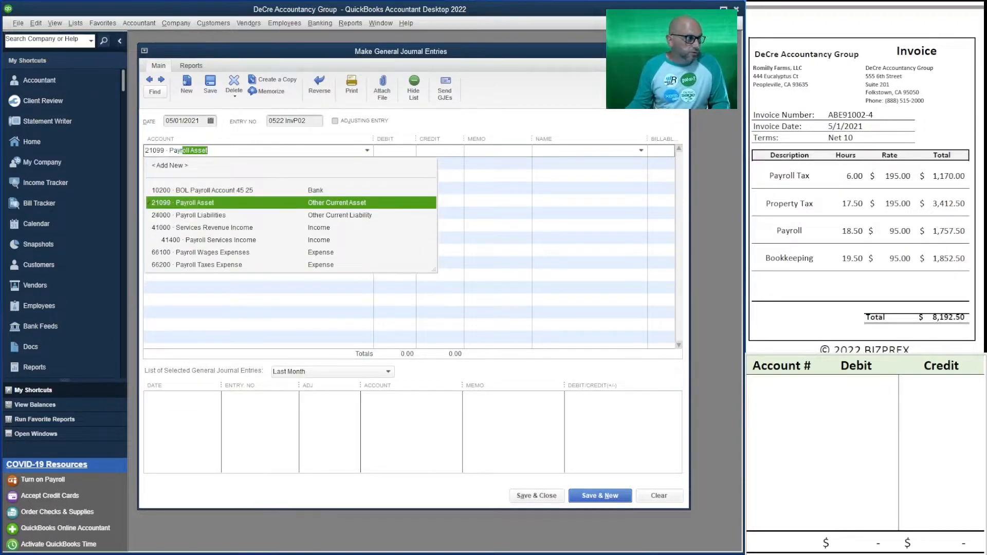
{"action": "key", "text": "Down"}
{"action": "key", "text": "Down"}
{"action": "key", "text": "Down"}
{"action": "key", "text": "Return"}
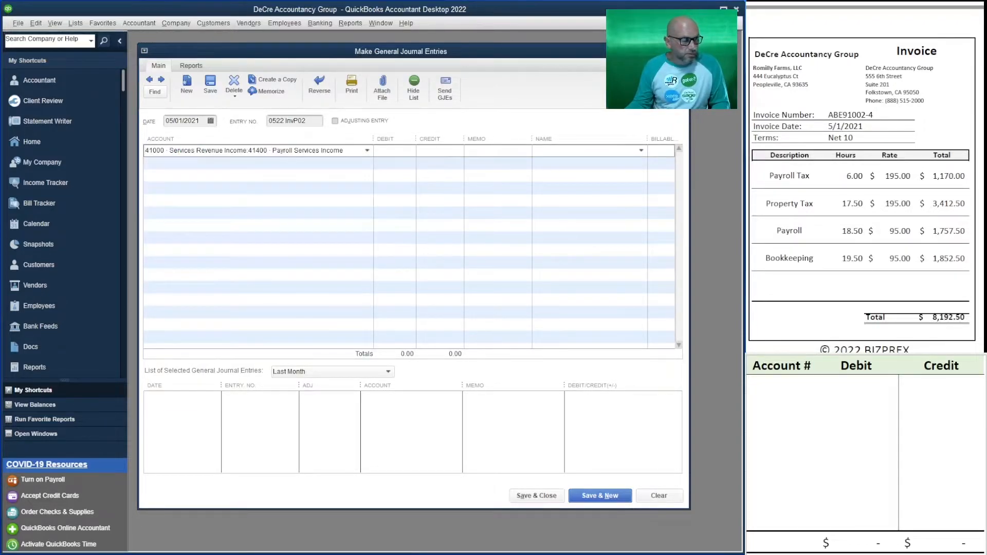
{"action": "type", "text": "1170"}
{"action": "key", "text": "Tab"}
{"action": "key", "text": "Tab"}
{"action": "key", "text": "Tab"}
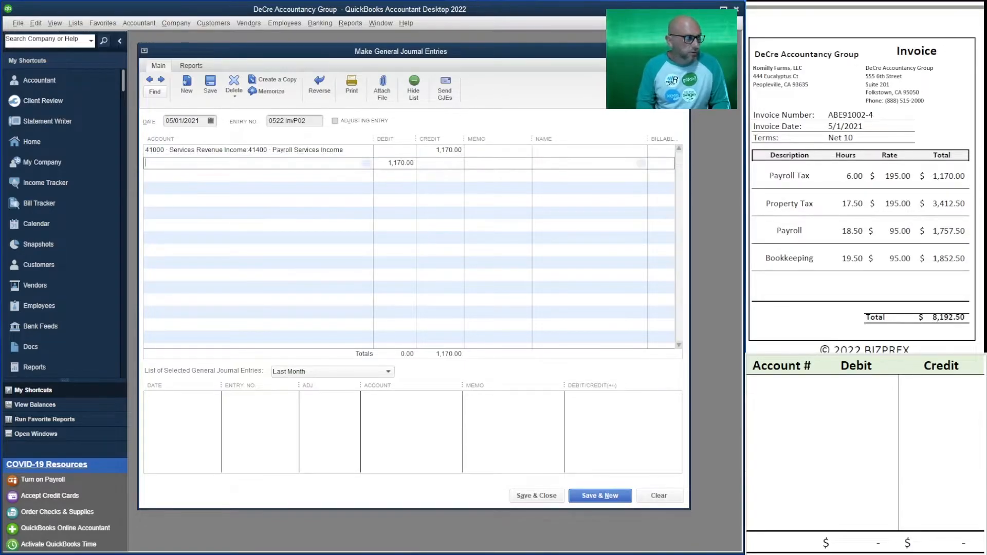
Add a second line crediting 41100 Accounting Services Income with 3,412.50 for the property tax service.
{"action": "type", "text": "accoun"}
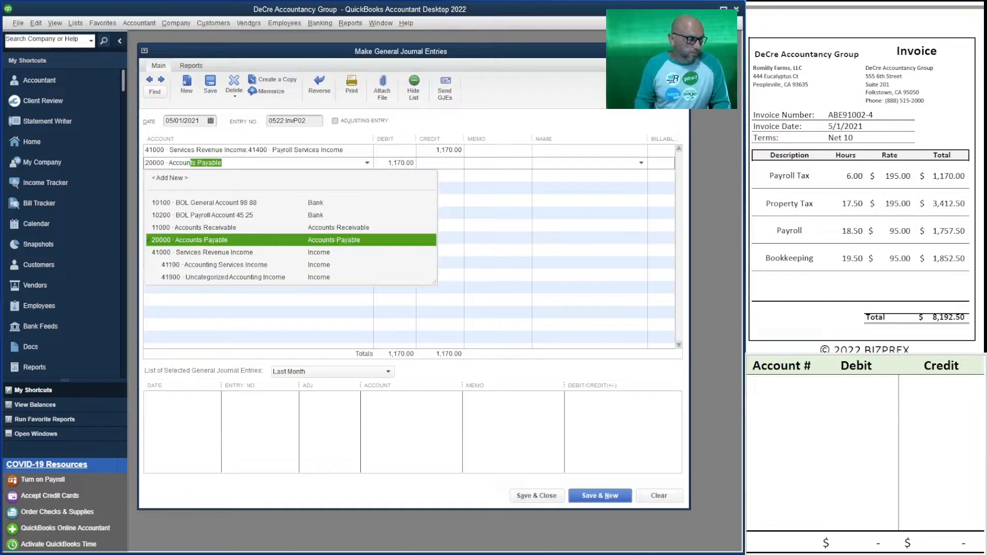
{"action": "key", "text": "Down"}
{"action": "key", "text": "Down"}
{"action": "key", "text": "Tab"}
{"action": "key", "text": "Tab"}
{"action": "key", "text": "shift+Tab"}
{"action": "key", "text": "Delete"}
{"action": "key", "text": "Tab"}
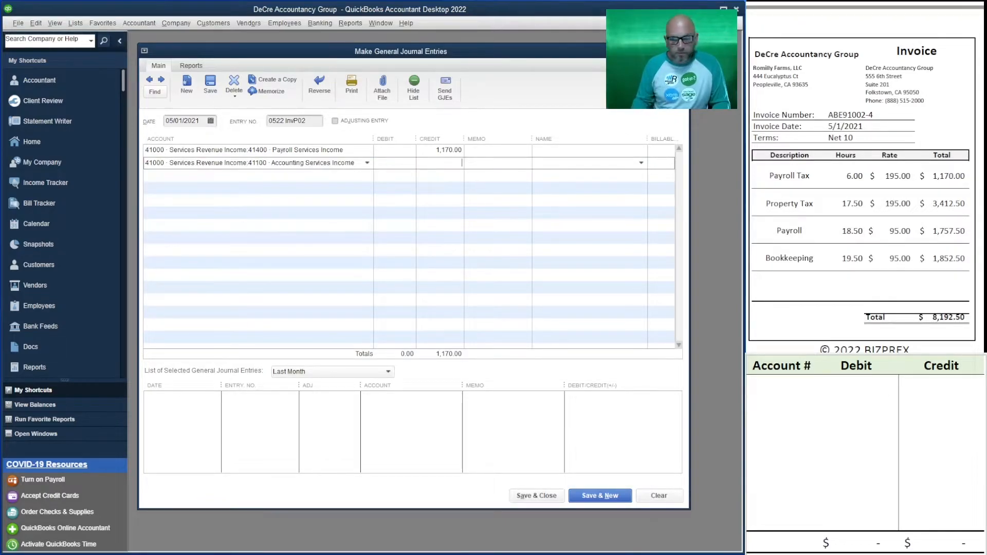
{"action": "type", "text": "3,412."}
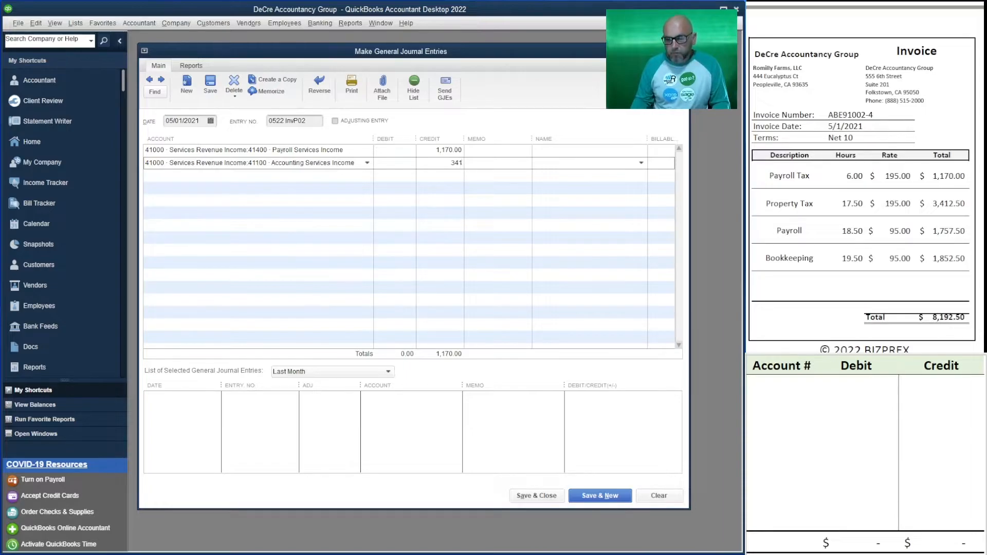
{"action": "type", "text": "50"}
{"action": "key", "text": "Tab"}
{"action": "key", "text": "Tab"}
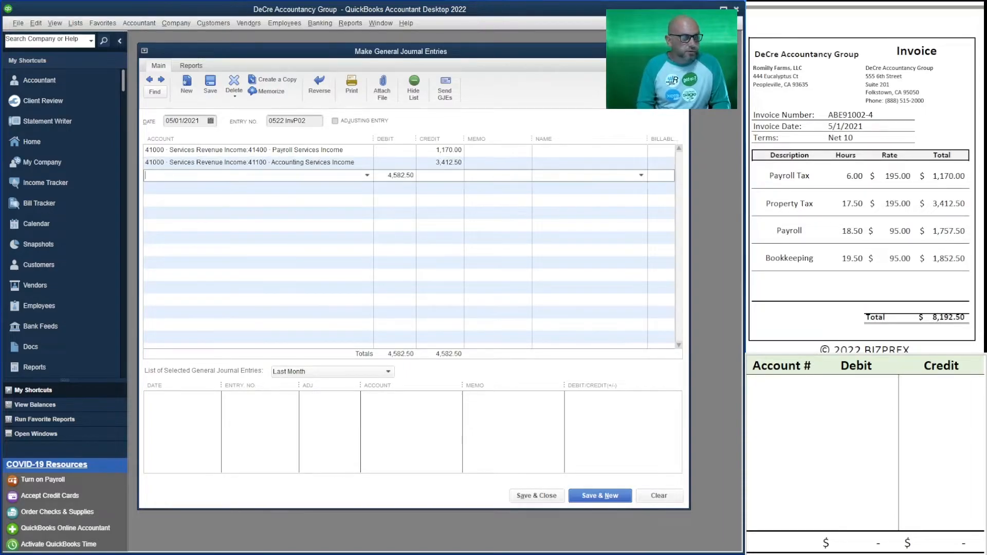
Add a third line crediting 41400 Payroll Services Income with 1,757.50 for the payroll service.
{"action": "type", "text": "Payroll Asset"}
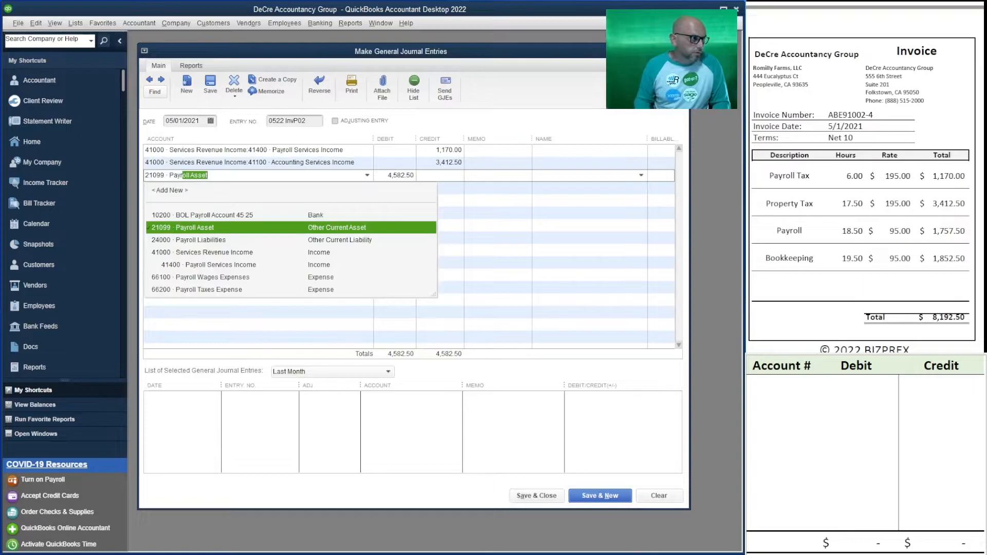
{"action": "key", "text": "Down"}
{"action": "key", "text": "Down"}
{"action": "key", "text": "Down"}
{"action": "key", "text": "Tab"}
{"action": "key", "text": "Delete"}
{"action": "key", "text": "Tab"}
{"action": "type", "text": "1,757.50"}
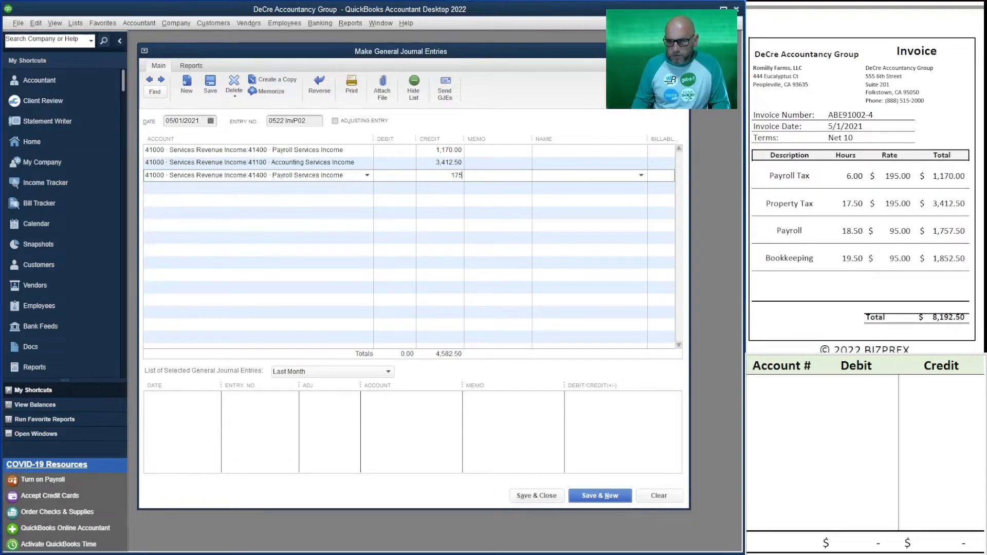
{"action": "key", "text": "Tab"}
{"action": "key", "text": "Tab"}
Add a fourth line crediting 41200 Bookkeeping Services Income with 1,852.50.
{"action": "type", "text": "2"}
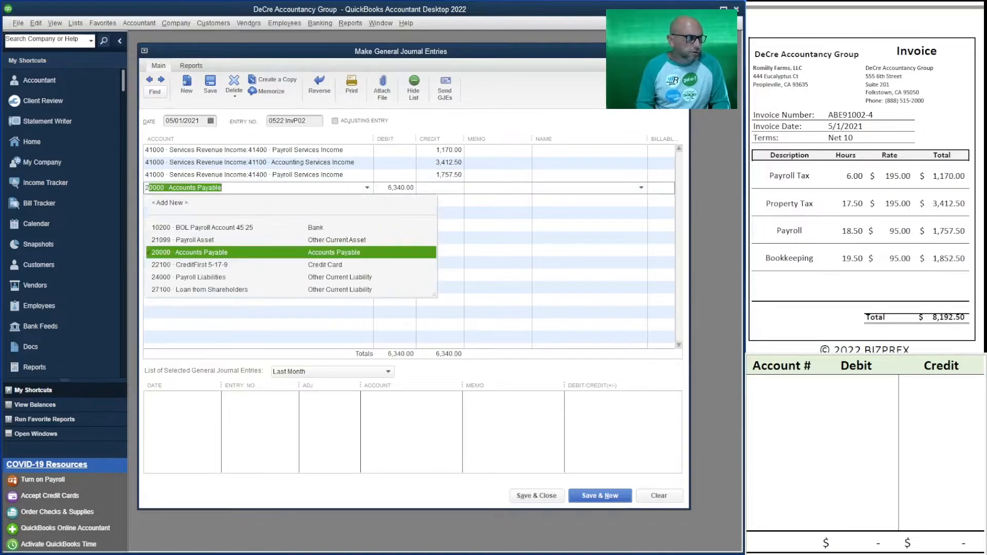
{"action": "key", "text": "BackSpace"}
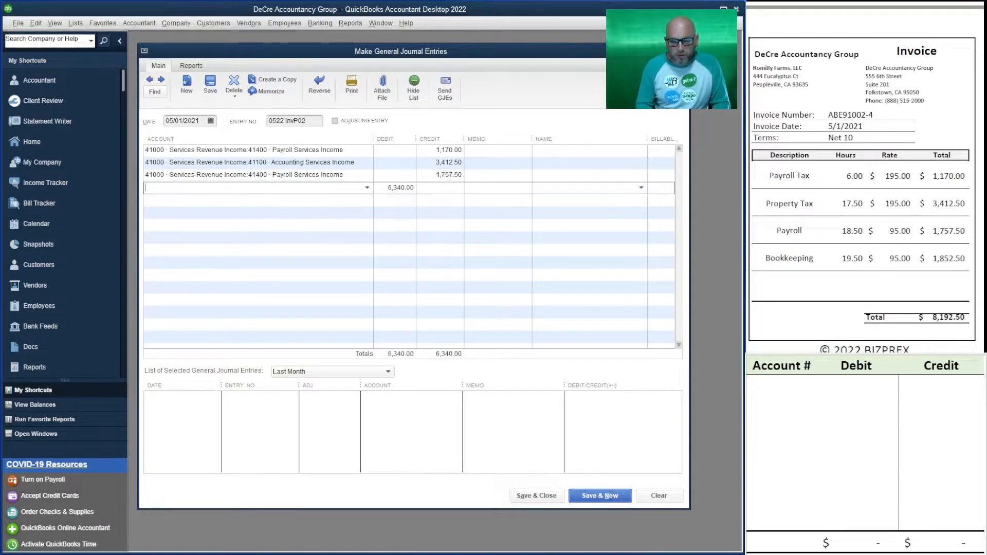
{"action": "type", "text": "book"}
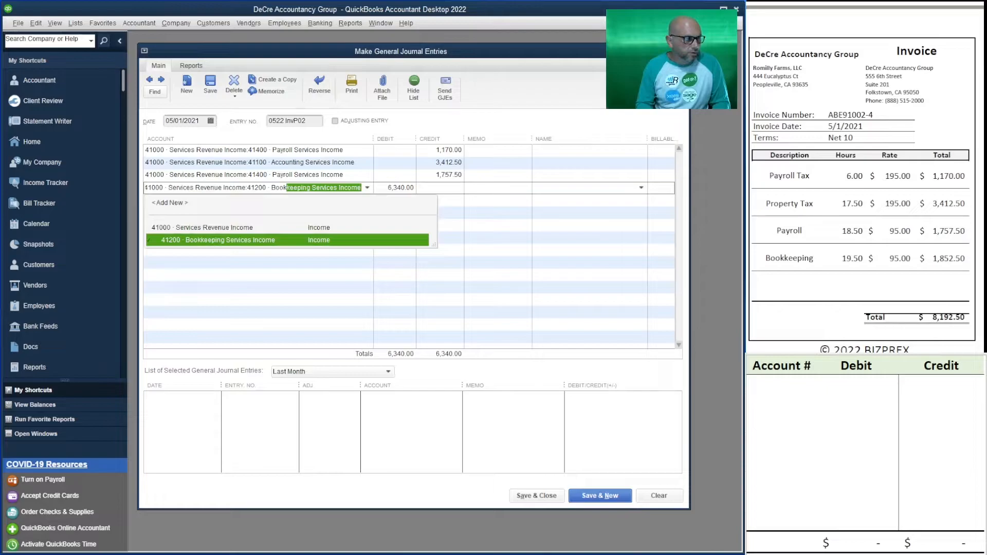
{"action": "key", "text": "Tab"}
{"action": "key", "text": "Delete"}
{"action": "key", "text": "Tab"}
{"action": "type", "text": "1,8"}
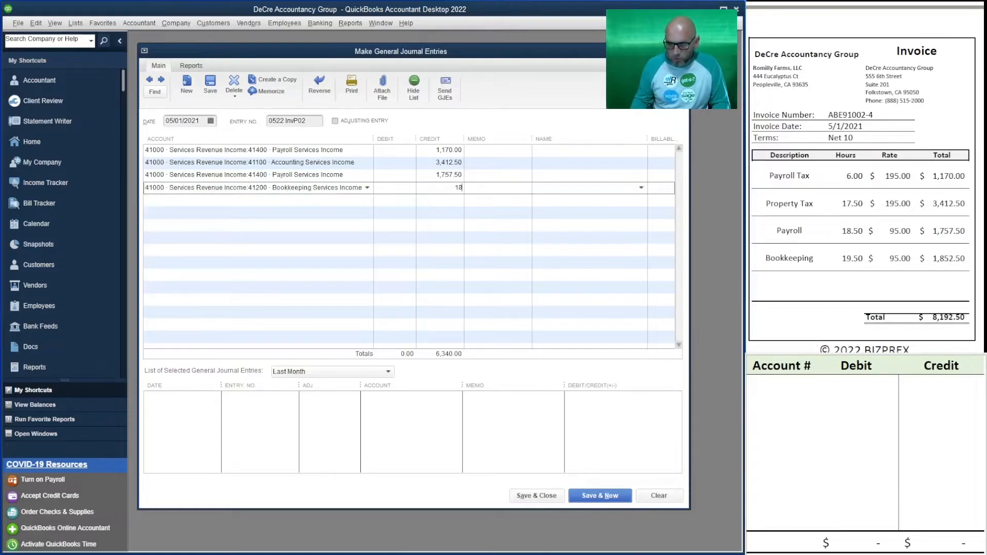
{"action": "type", "text": "52.50"}
{"action": "key", "text": "Tab"}
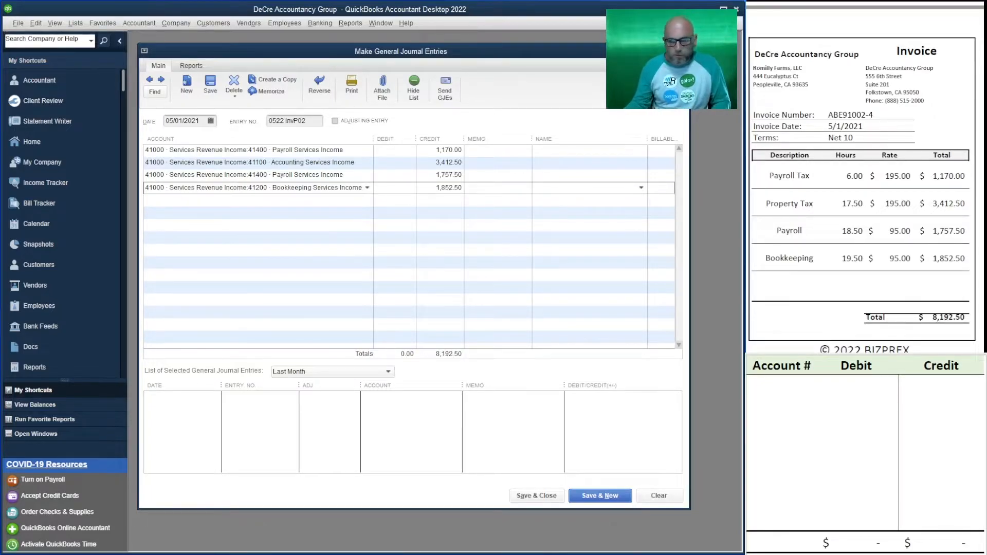
Copy the invoice number from the Romilly Farms, LLC invoice into the memo of all four credit lines.
{"action": "left_click_drag", "start_coordinate": [875, 115], "coordinate": [816, 115]}
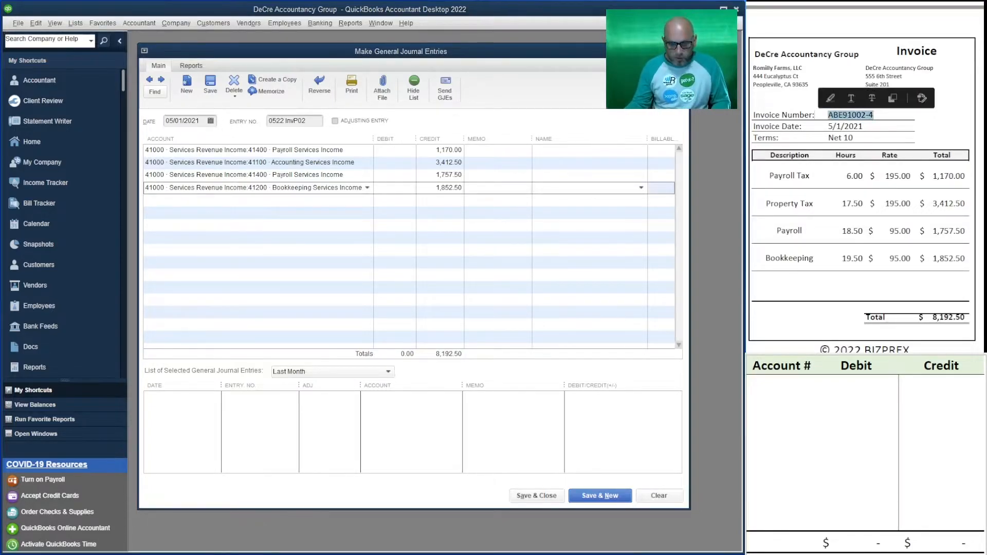
{"action": "key", "text": "ctrl+c"}
{"action": "left_click", "coordinate": [496, 162]}
{"action": "key", "text": "Up"}
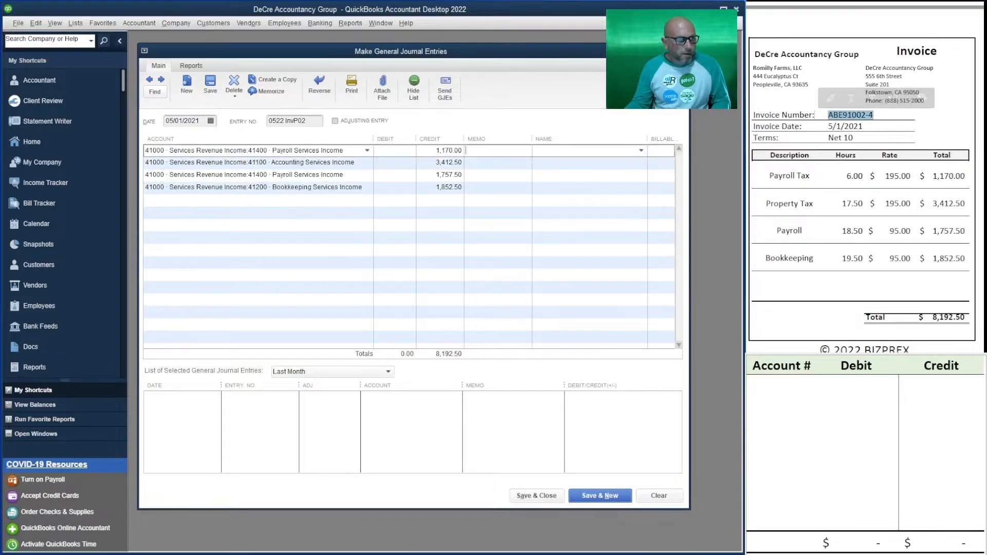
{"action": "key", "text": "ctrl+v"}
{"action": "key", "text": "Down"}
{"action": "key", "text": "ctrl+v"}
{"action": "key", "text": "Down"}
{"action": "key", "text": "ctrl+v"}
{"action": "key", "text": "Down"}
{"action": "key", "text": "ctrl+v"}
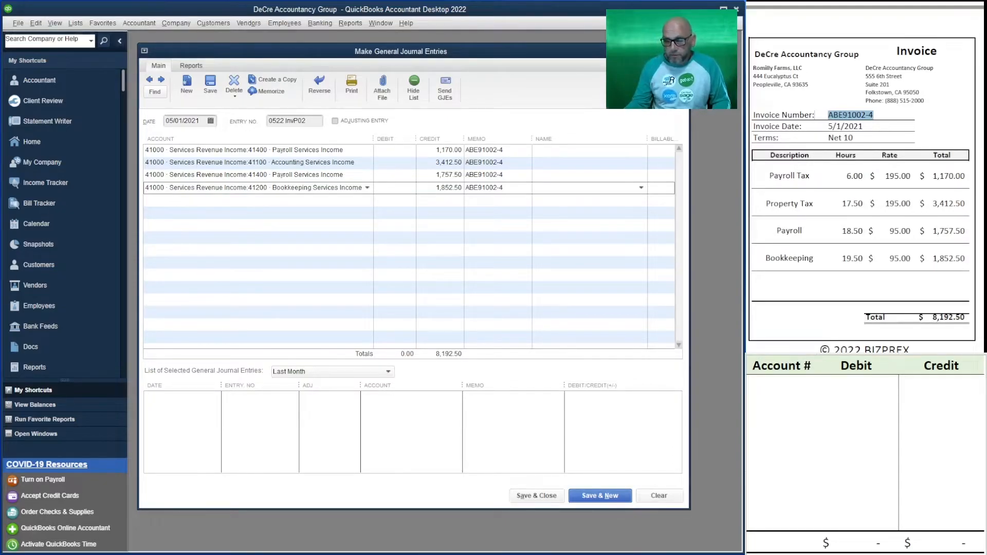
From the Safa Real Estate Holding, Inc. invoice, add a fifth line crediting 41400 Payroll Services Income with 780.00.
{"action": "scroll", "coordinate": [864, 205], "scroll_direction": "down", "scroll_amount": 10}
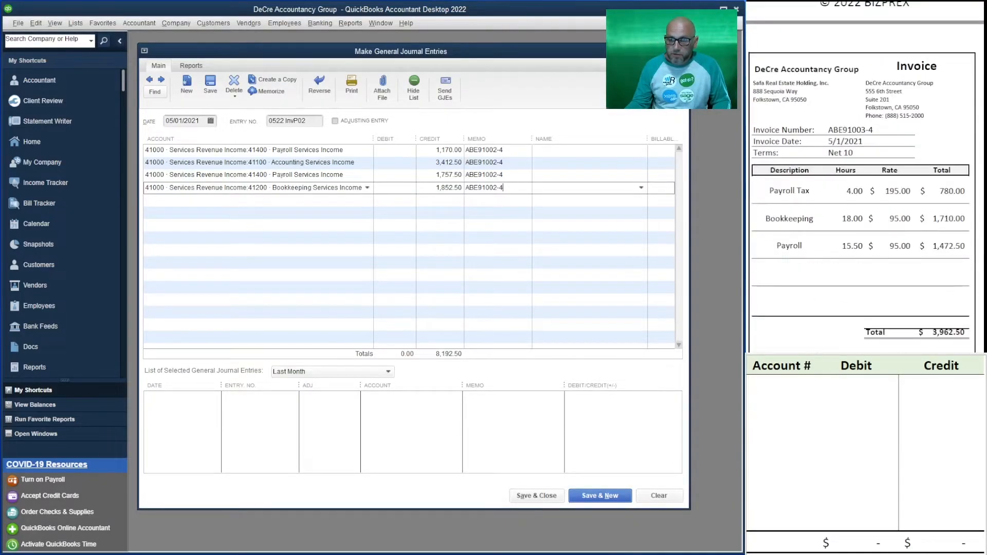
{"action": "scroll", "coordinate": [864, 206], "scroll_direction": "down", "scroll_amount": 1}
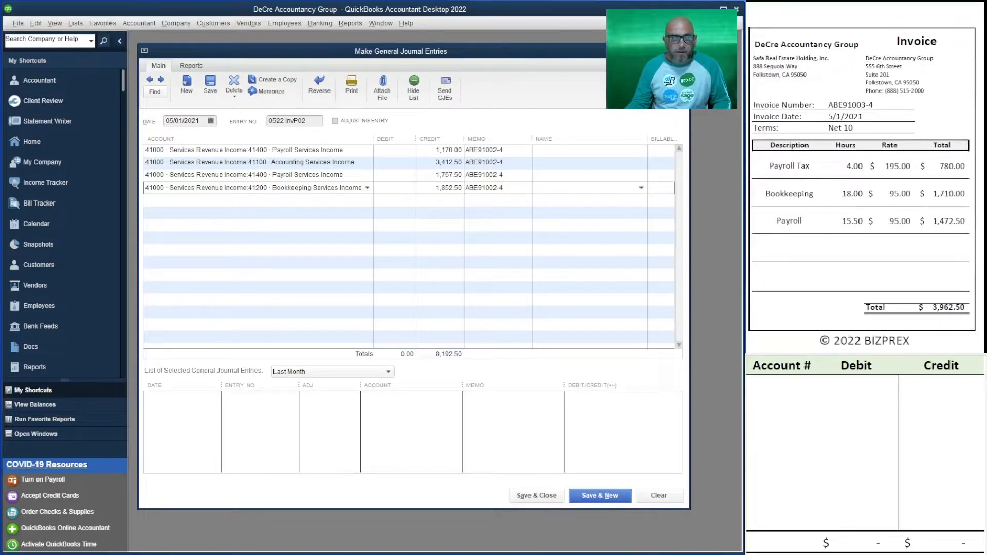
{"action": "left_click", "coordinate": [146, 200]}
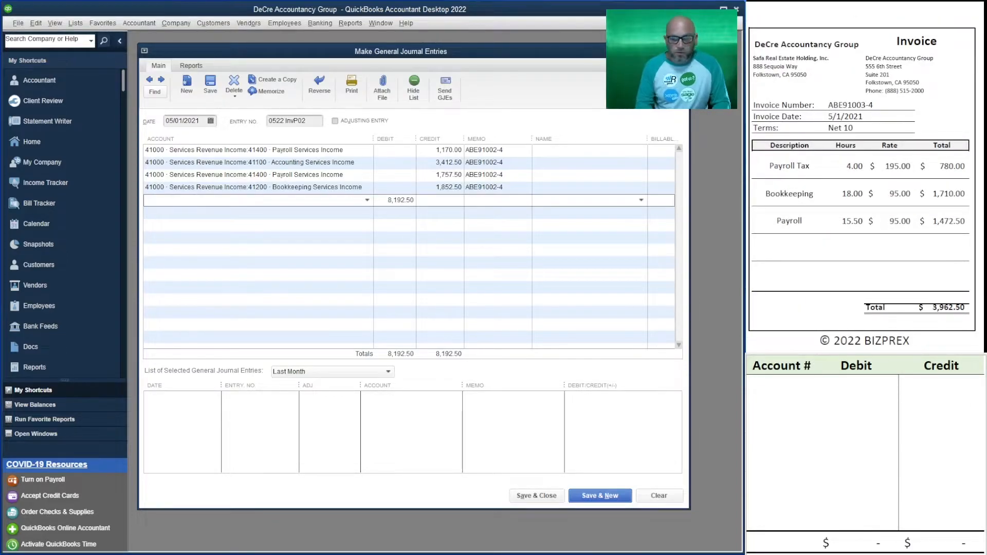
{"action": "type", "text": "pa"}
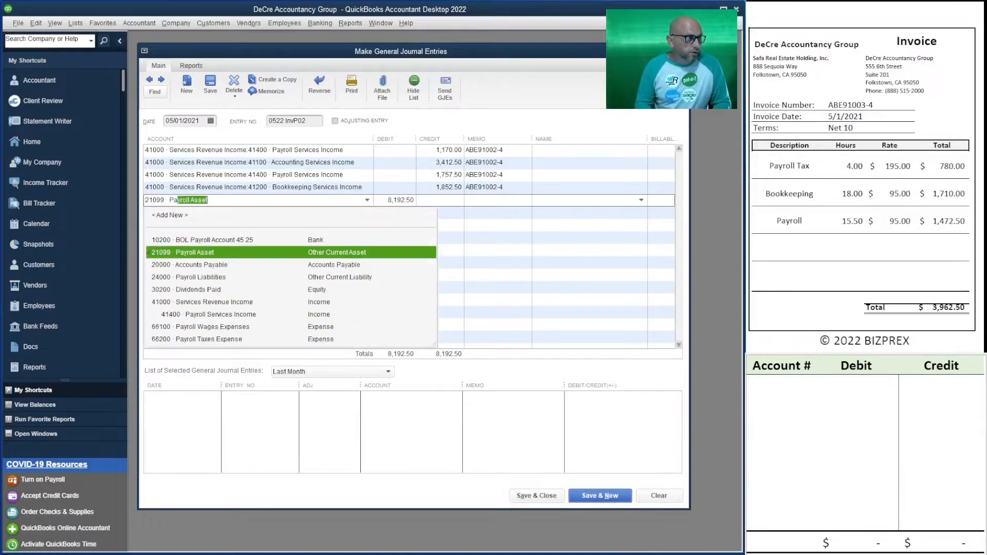
{"action": "type", "text": "yr"}
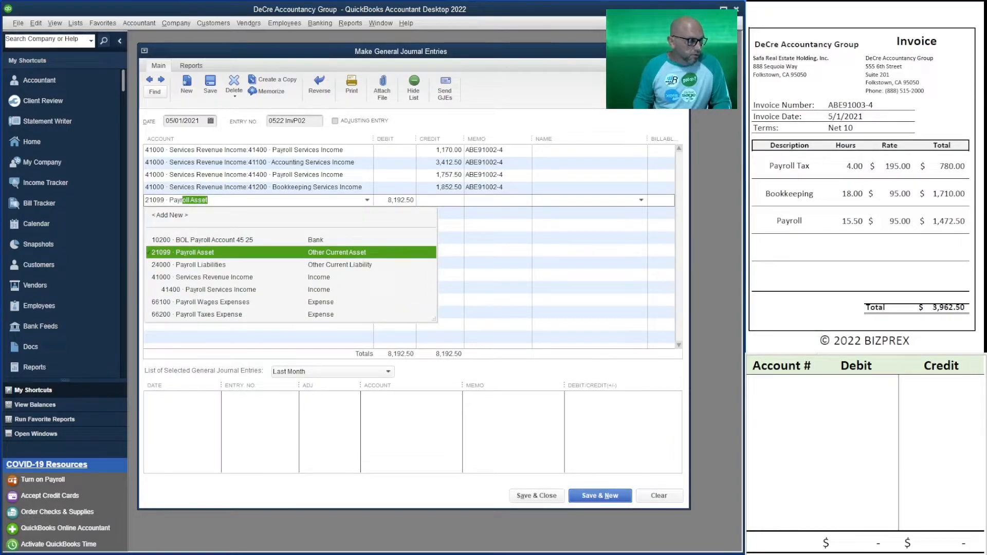
{"action": "key", "text": "Down"}
{"action": "key", "text": "Down"}
{"action": "key", "text": "Down"}
{"action": "key", "text": "Tab"}
{"action": "key", "text": "BackSpace"}
{"action": "key", "text": "Tab"}
{"action": "type", "text": "780"}
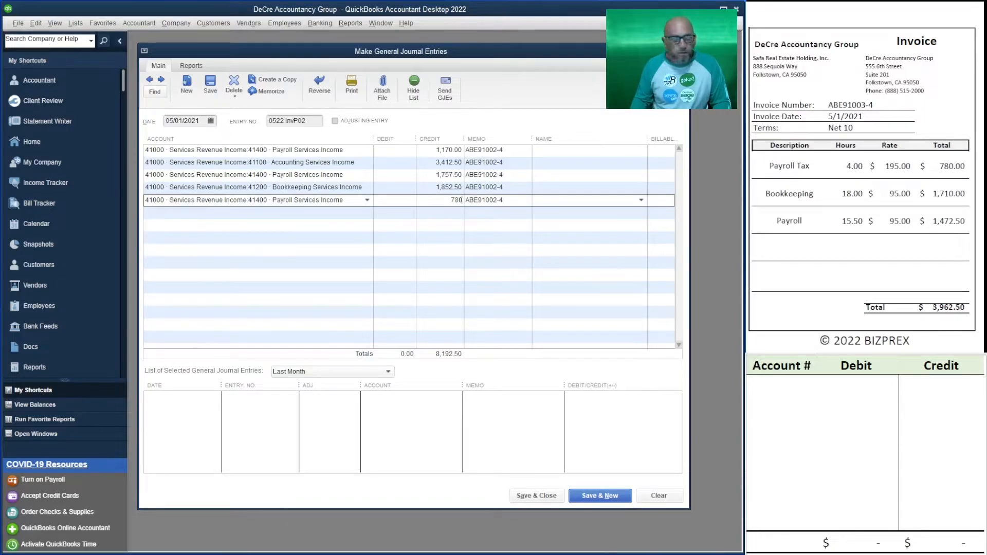
{"action": "key", "text": "Tab"}
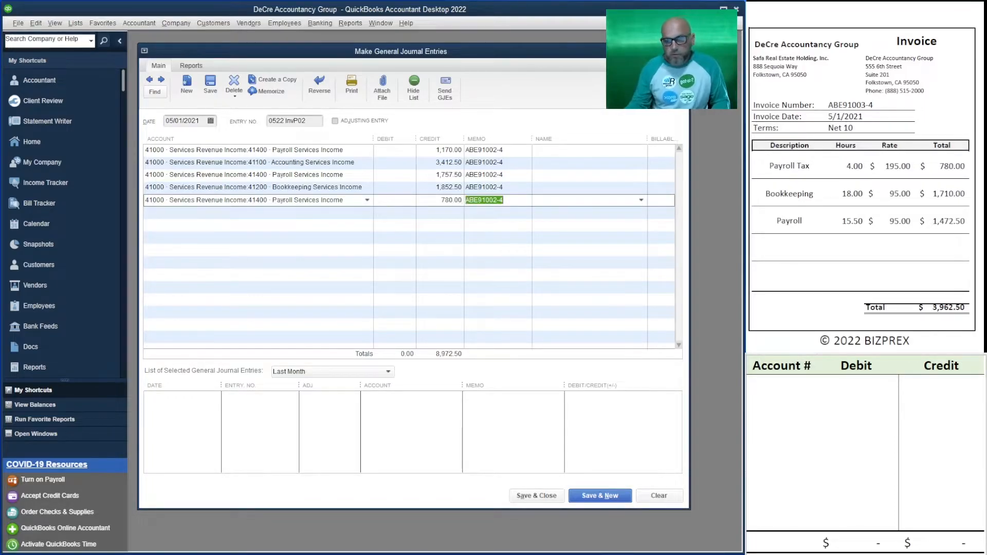
Replace the memo of the 780.00 line with the invoice number from the Safa Real Estate Holding, Inc. invoice.
{"action": "left_click_drag", "start_coordinate": [874, 105], "coordinate": [782, 106]}
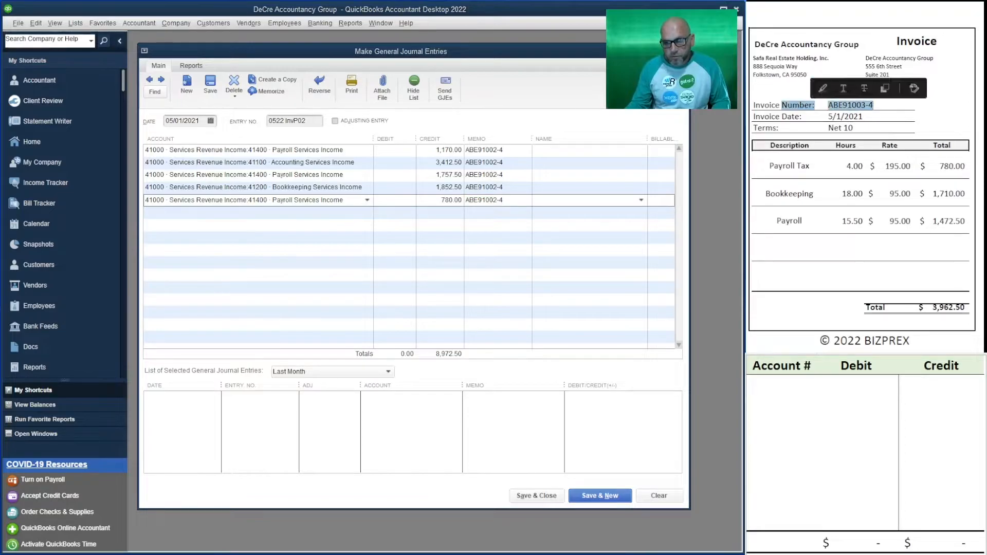
{"action": "left_click", "coordinate": [875, 106]}
{"action": "mouse_move", "coordinate": [875, 105]}
{"action": "left_mouse_down"}
{"action": "mouse_move", "coordinate": [833, 105]}
{"action": "mouse_move", "coordinate": [874, 105]}
{"action": "left_mouse_up"}
{"action": "left_click", "coordinate": [827, 105]}
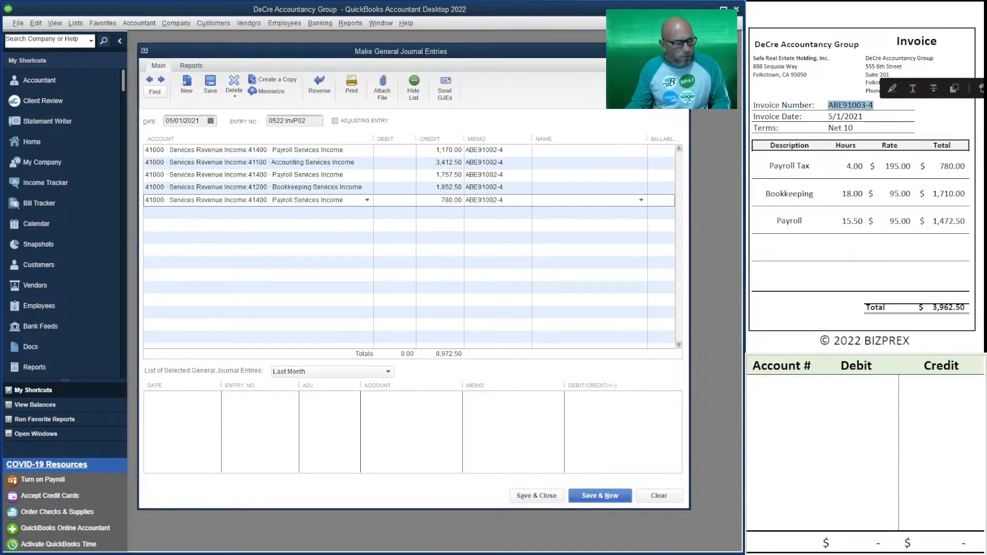
{"action": "left_click_drag", "start_coordinate": [505, 201], "coordinate": [465, 201]}
{"action": "key", "text": "ctrl+v"}
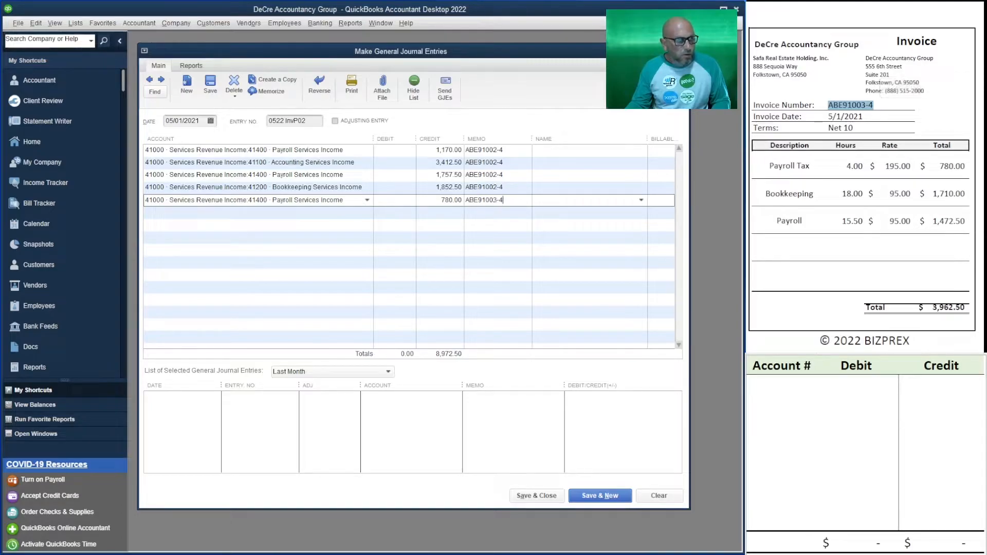
Add a sixth line crediting 41400 Payroll Services Income with 1,710.00, keeping the Safa invoice number as its memo.
{"action": "key", "text": "Tab"}
{"action": "key", "text": "Tab"}
{"action": "type", "text": "414"}
{"action": "key", "text": "Tab"}
{"action": "key", "text": "Delete"}
{"action": "key", "text": "Tab"}
{"action": "type", "text": "1710"}
{"action": "key", "text": "Tab"}
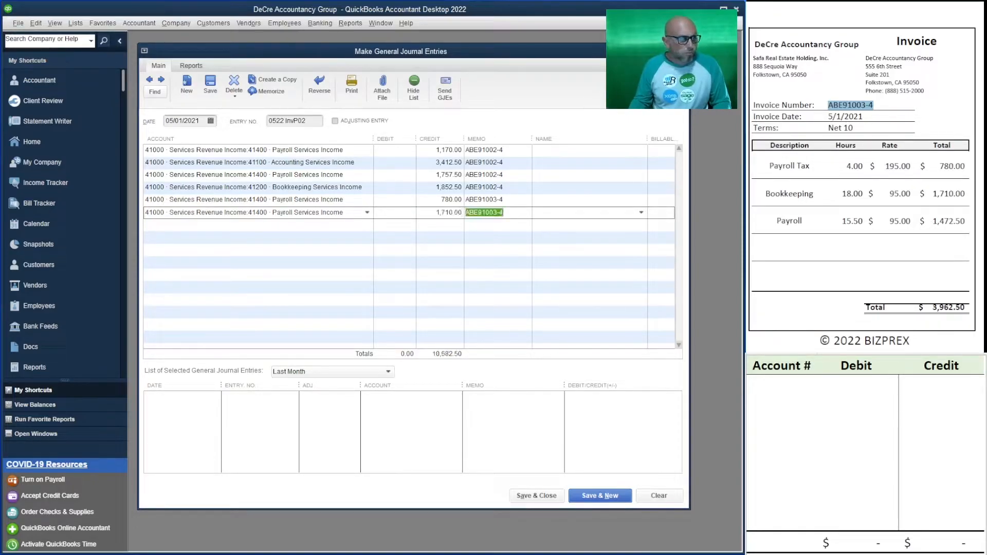
{"action": "key", "text": "Tab"}
{"action": "key", "text": "Tab"}
{"action": "key", "text": "Tab"}
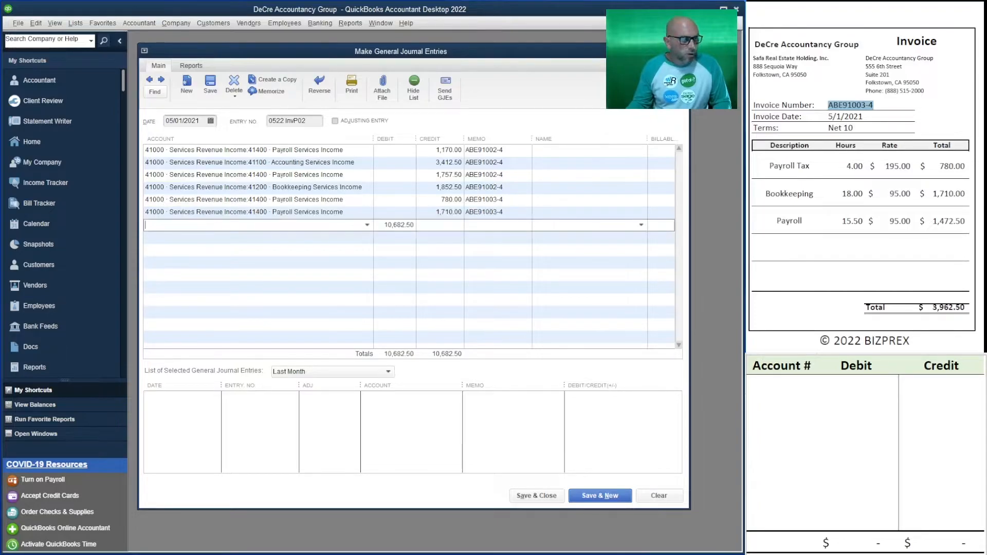
Choose 41400 Payroll Services Income as the account for the seventh line.
{"action": "type", "text": "Payroll Asset"}
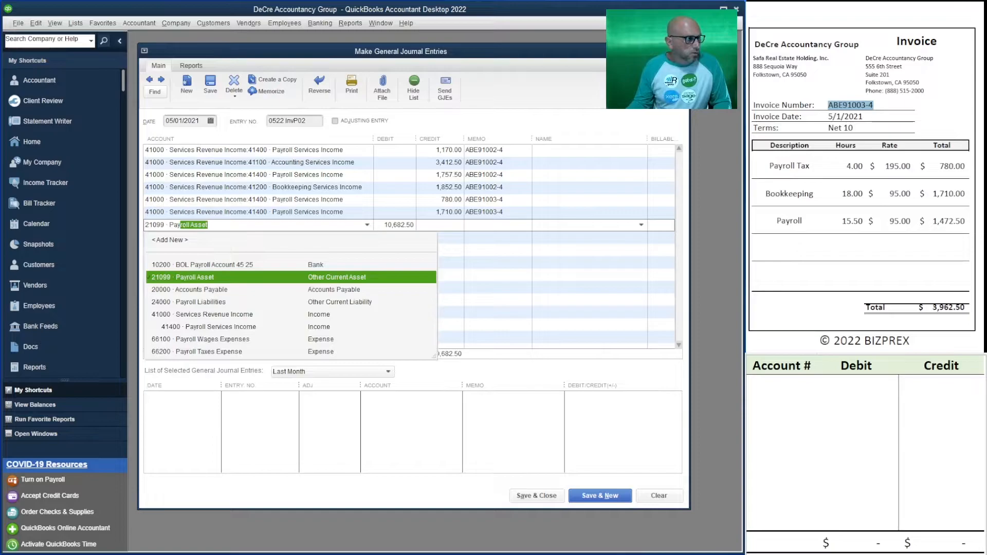
{"action": "key", "text": "Down"}
{"action": "key", "text": "Down"}
{"action": "key", "text": "Down"}
{"action": "key", "text": "Down"}
{"action": "key", "text": "Down"}
{"action": "key", "text": "Return"}
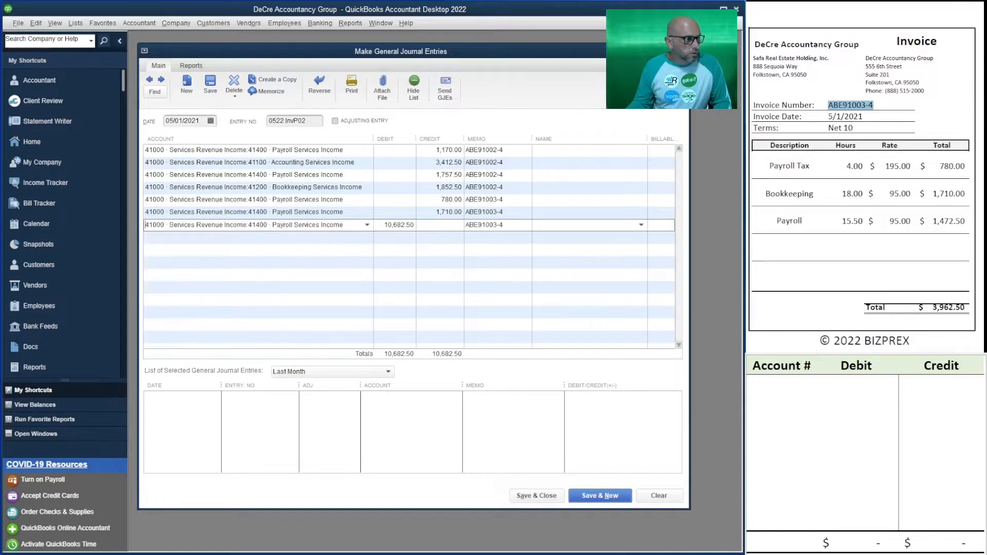
Correct the account of the 1,710.00 line to 41200 Bookkeeping Services Income.
{"action": "key", "text": "Up"}
{"action": "key", "text": "Right"}
{"action": "key", "text": "shift+Home"}
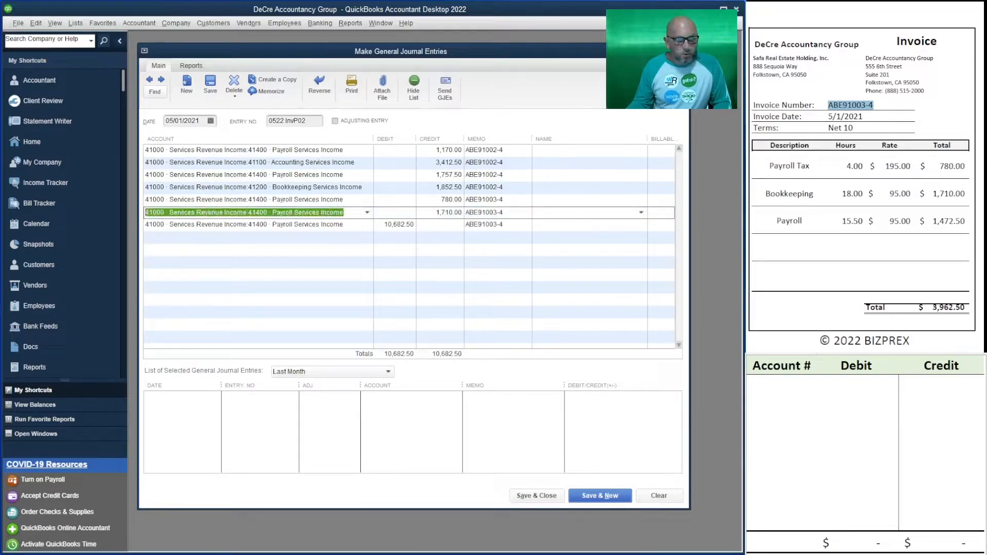
{"action": "type", "text": "412"}
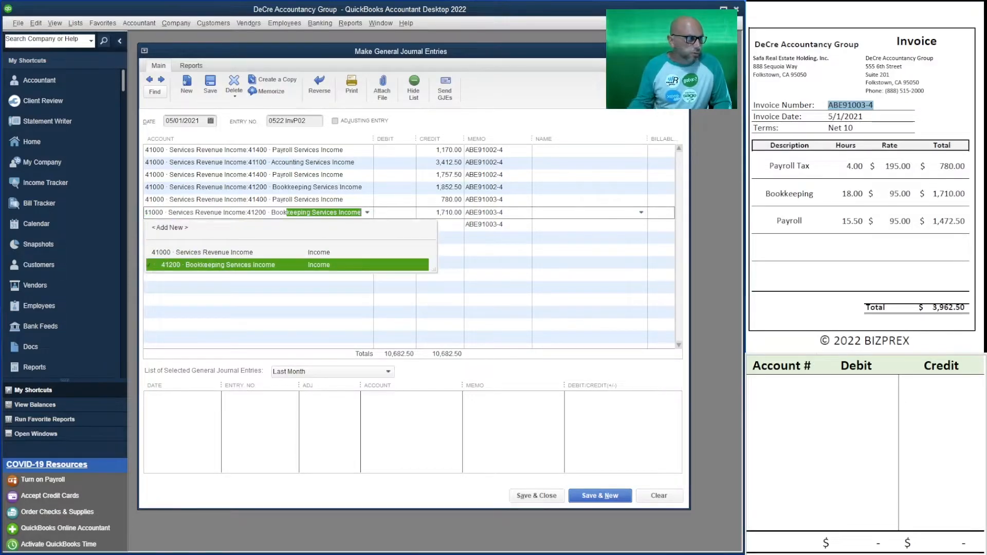
{"action": "key", "text": "Tab"}
{"action": "key", "text": "Tab"}
{"action": "key", "text": "Tab"}
{"action": "key", "text": "Tab"}
{"action": "key", "text": "Tab"}
{"action": "key", "text": "Tab"}
{"action": "key", "text": "Tab"}
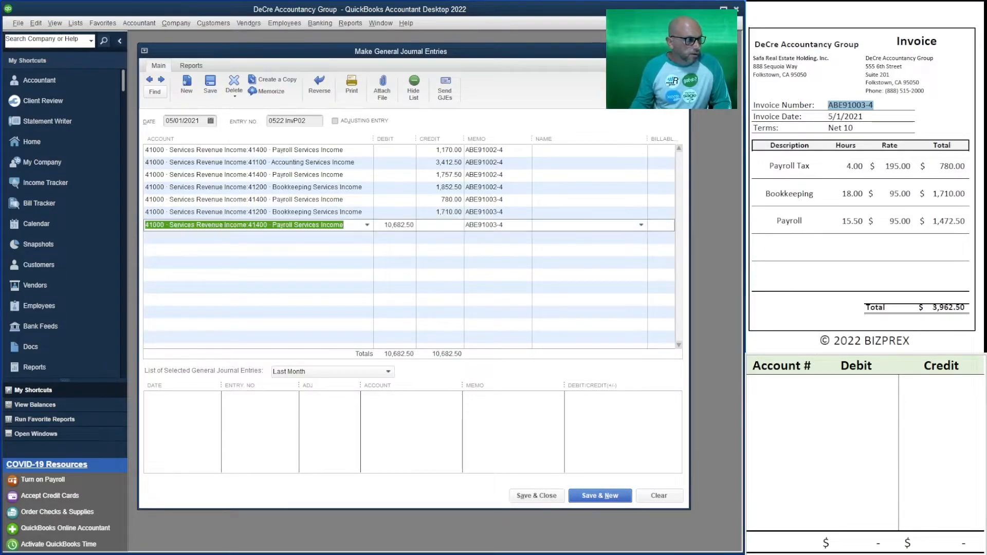
Clear the seventh line's automatic debit and credit 1,472.50 to Payroll Services Income instead.
{"action": "key", "text": "Delete"}
{"action": "key", "text": "Tab"}
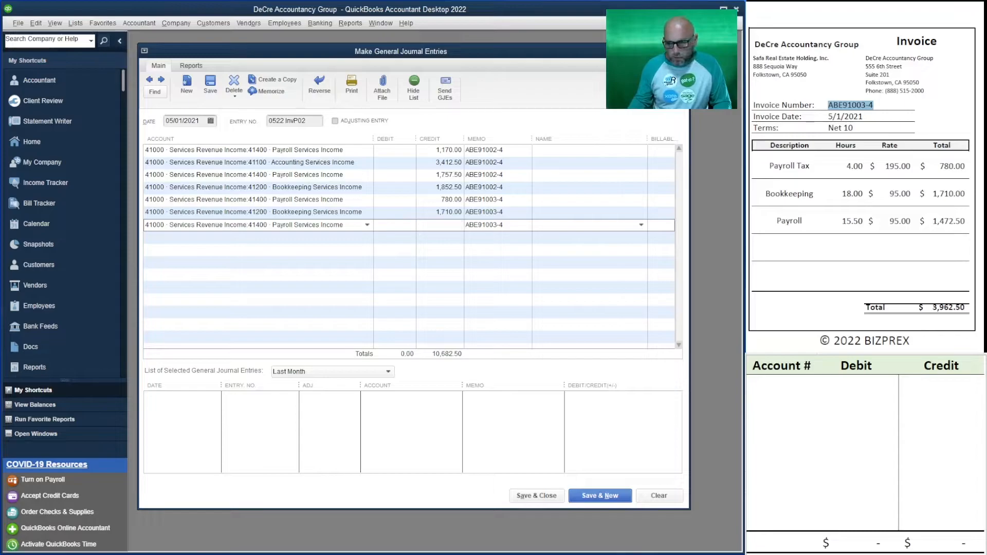
{"action": "type", "text": "1,472.50"}
{"action": "key", "text": "Tab"}
{"action": "key", "text": "Tab"}
{"action": "key", "text": "Tab"}
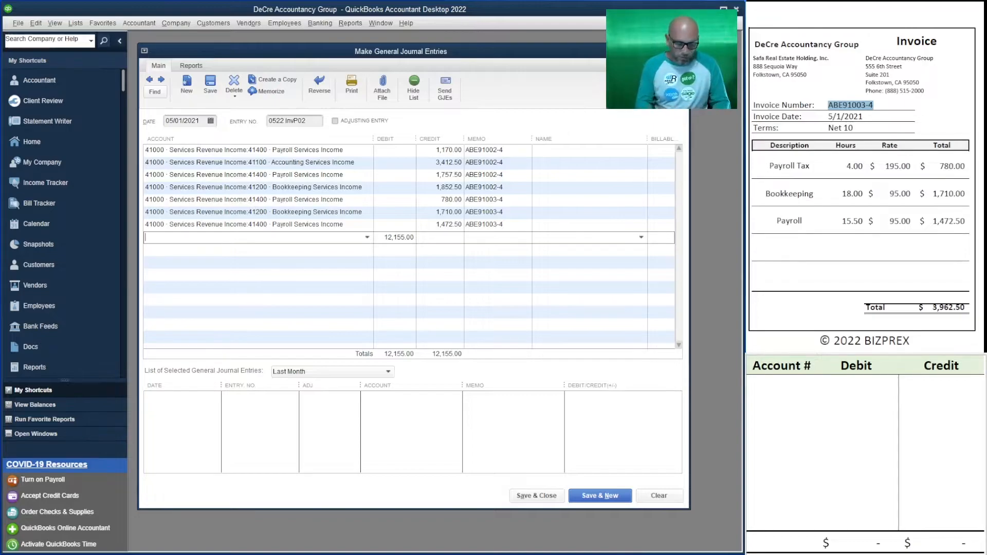
Add a balancing line debiting 11000 Accounts Receivable with 12,155.00 and clear its prefilled memo.
{"action": "type", "text": "11"}
{"action": "key", "text": "Tab"}
{"action": "key", "text": "Tab"}
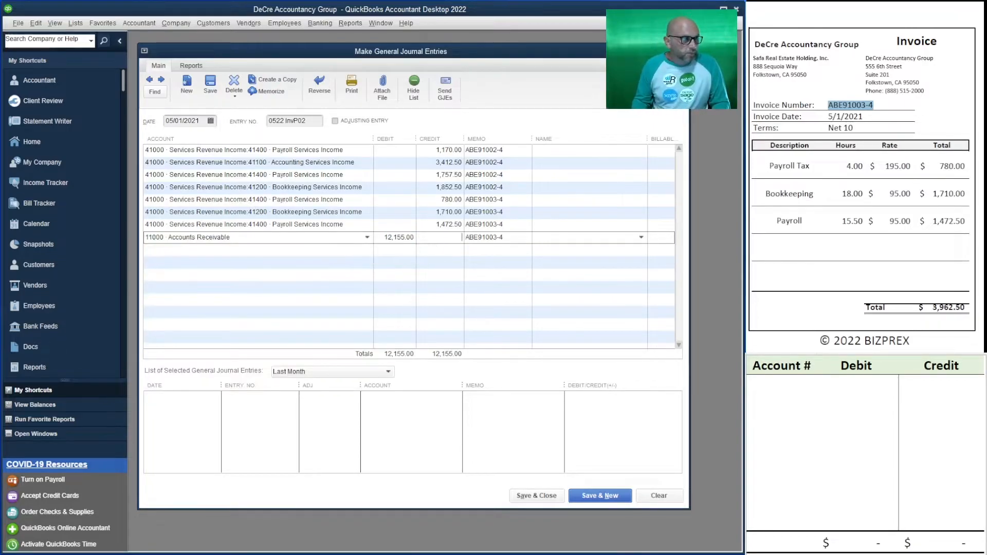
{"action": "key", "text": "Tab"}
{"action": "key", "text": "Delete"}
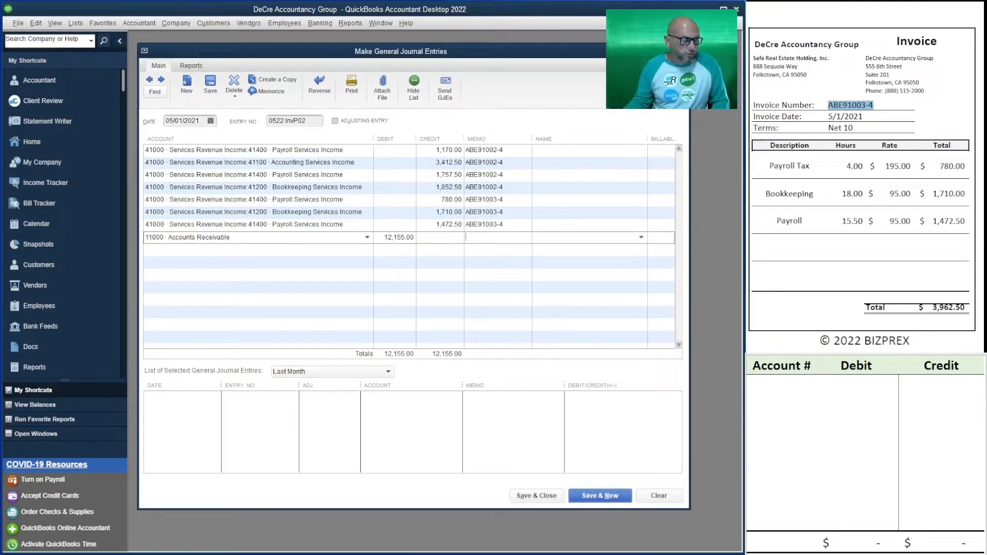
Copy the entry number 0522 InvP02 into the memo of the Accounts Receivable line.
{"action": "double_click", "coordinate": [288, 120]}
{"action": "key", "text": "ctrl+c"}
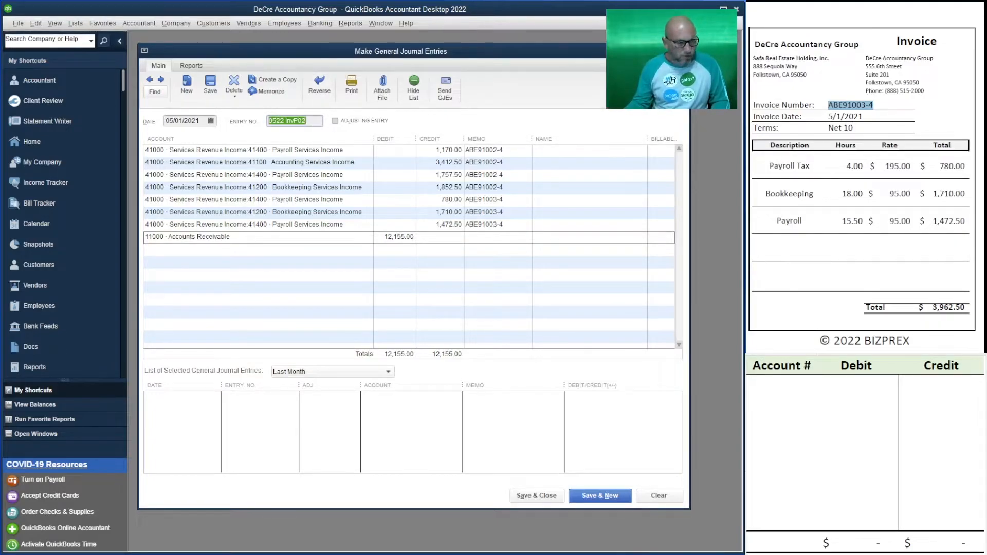
{"action": "left_click", "coordinate": [494, 237]}
{"action": "key", "text": "ctrl+v"}
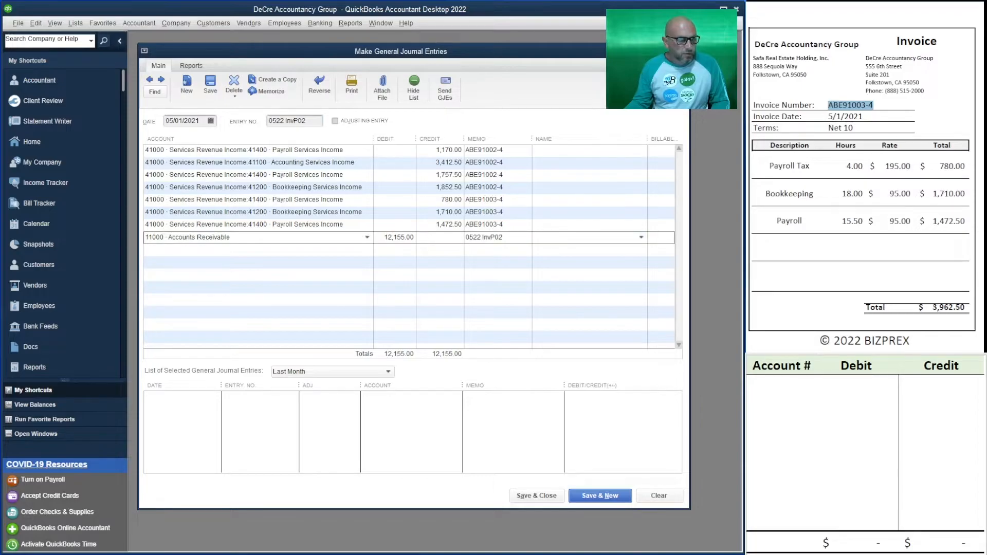
Assign the All Clients customer as the name on the first three journal lines.
{"action": "left_click", "coordinate": [576, 150]}
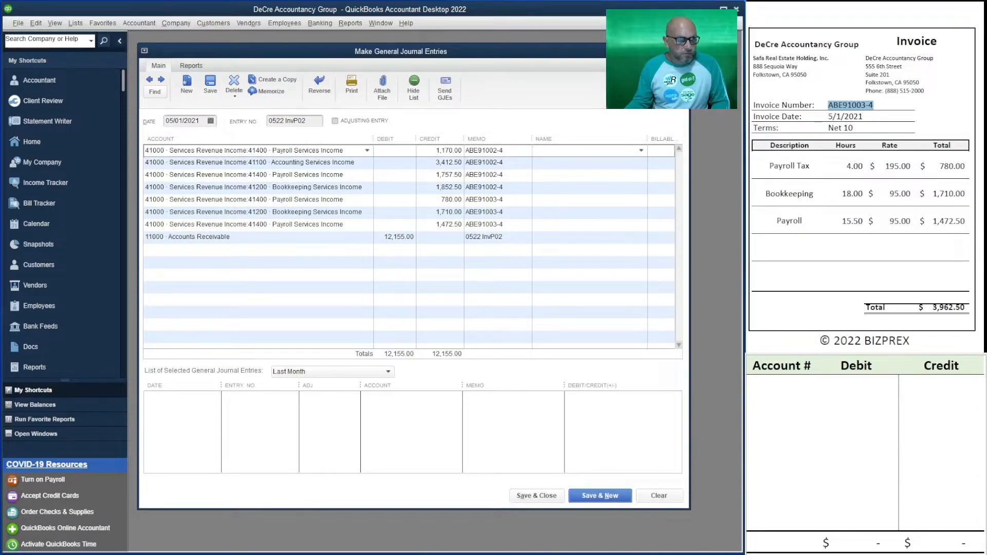
{"action": "left_click", "coordinate": [641, 150]}
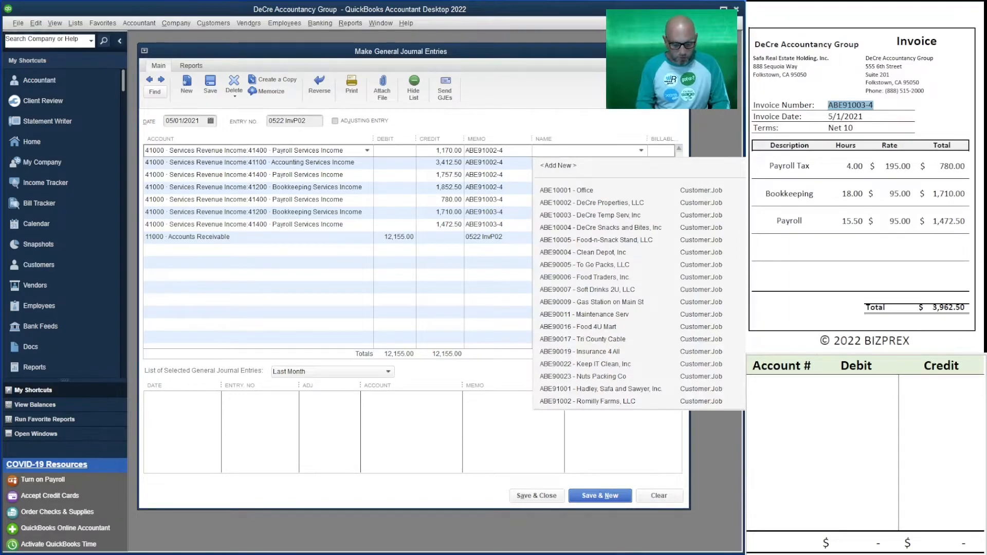
{"action": "type", "text": "all"}
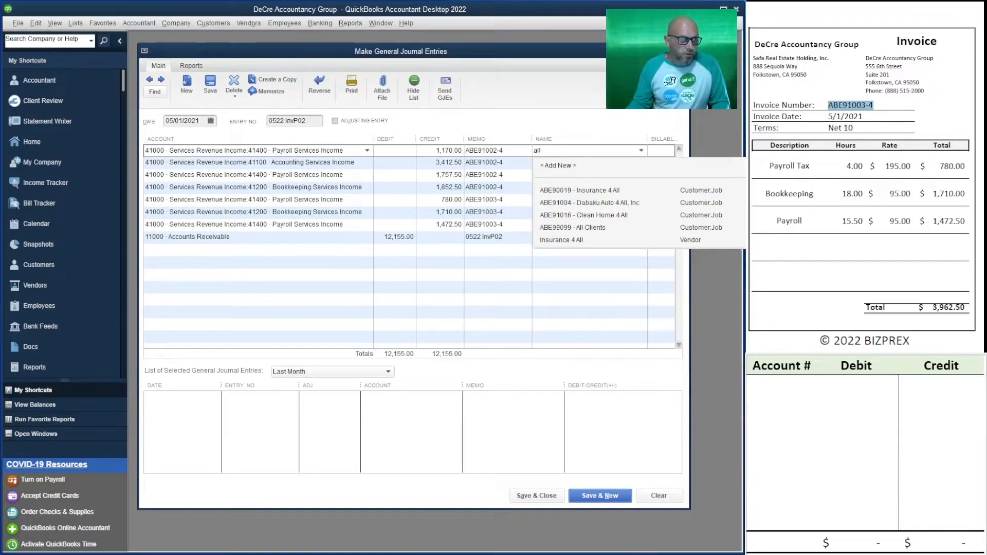
{"action": "left_click", "coordinate": [572, 228]}
{"action": "left_click", "coordinate": [576, 162]}
{"action": "type", "text": "al"}
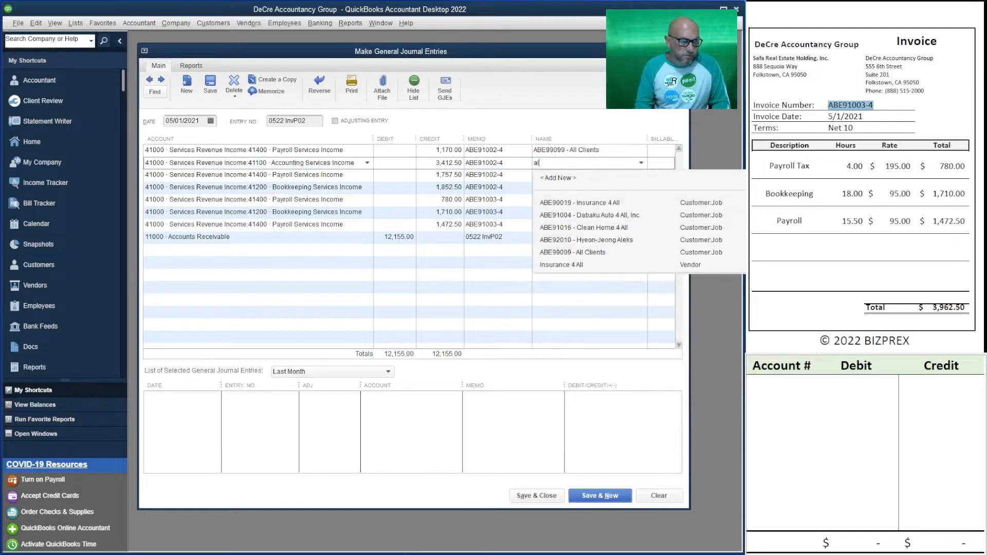
{"action": "type", "text": "l"}
{"action": "left_click", "coordinate": [572, 241]}
{"action": "left_click", "coordinate": [576, 175]}
{"action": "type", "text": "all"}
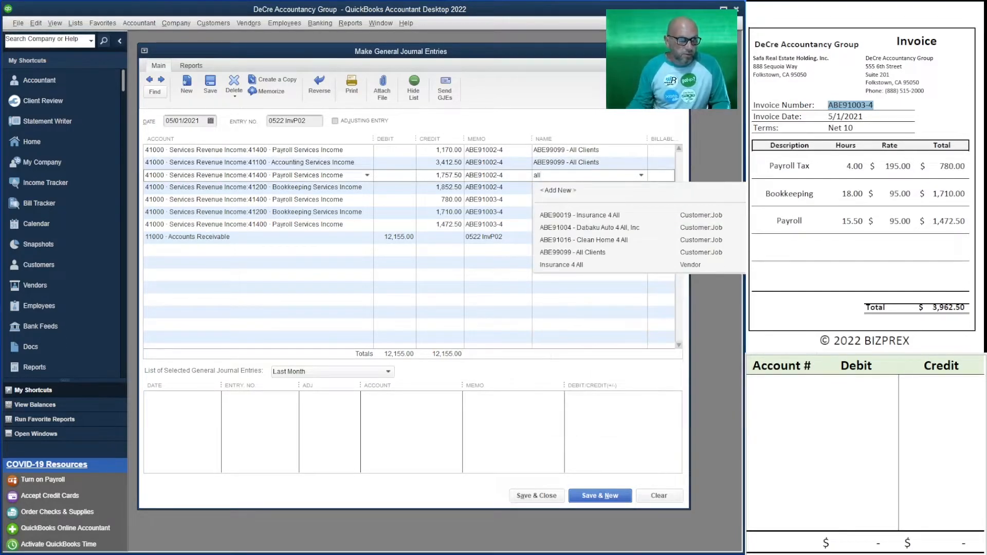
{"action": "left_click", "coordinate": [573, 252]}
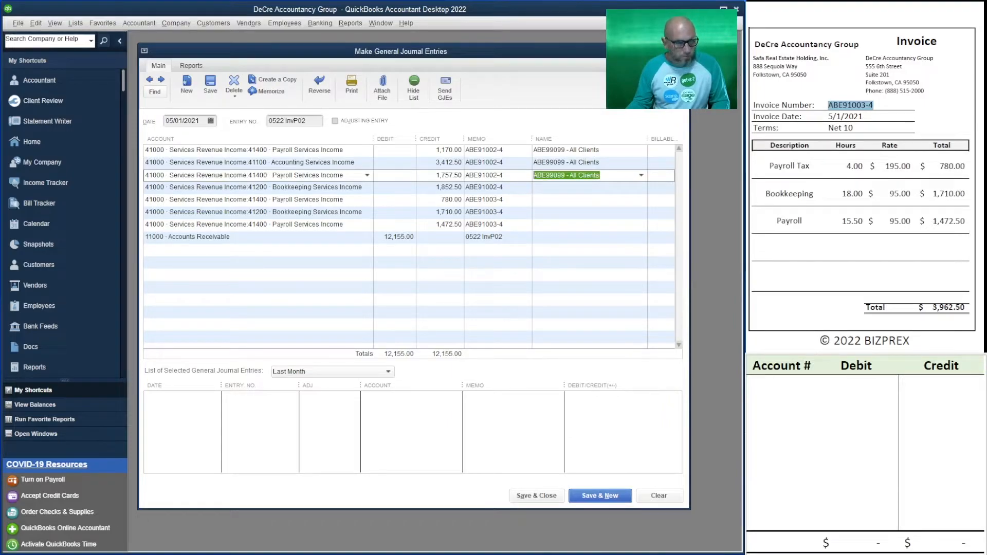
Fill the All Clients customer name into the remaining five lines, down to the Accounts Receivable line.
{"action": "key", "text": "Down"}
{"action": "type", "text": "ABE99099 - All Clients"}
{"action": "key", "text": "Down"}
{"action": "type", "text": "ABE99099 - All Clients"}
{"action": "key", "text": "Down"}
{"action": "type", "text": "ABE99099 - All Clients"}
{"action": "key", "text": "Down"}
{"action": "type", "text": "ABE99099 - All Clients"}
{"action": "key", "text": "Down"}
{"action": "type", "text": "ABE99099 - All Clients"}
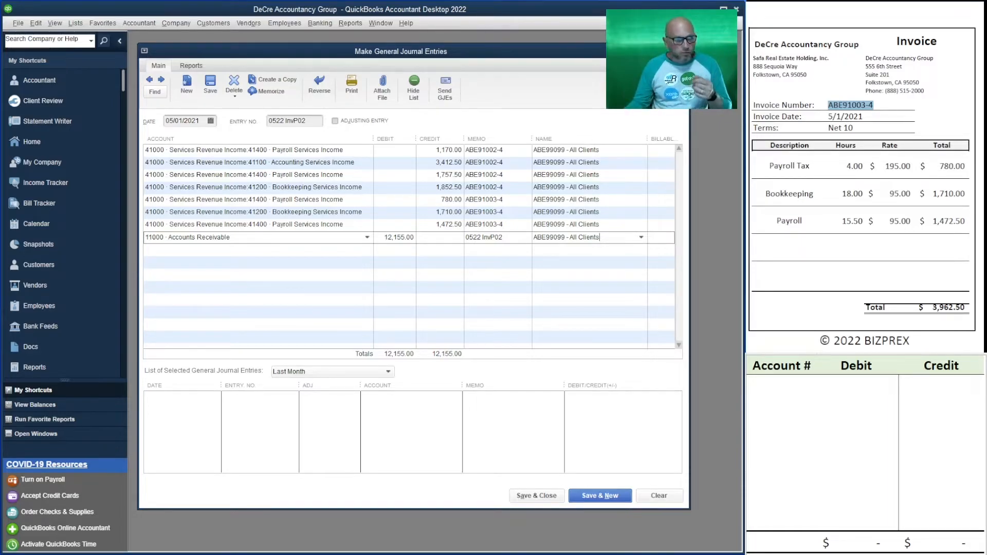
Check the entry against the invoices, then save and close journal entry 0522 InvP02.
{"action": "scroll", "coordinate": [864, 180], "scroll_direction": "up", "scroll_amount": 5}
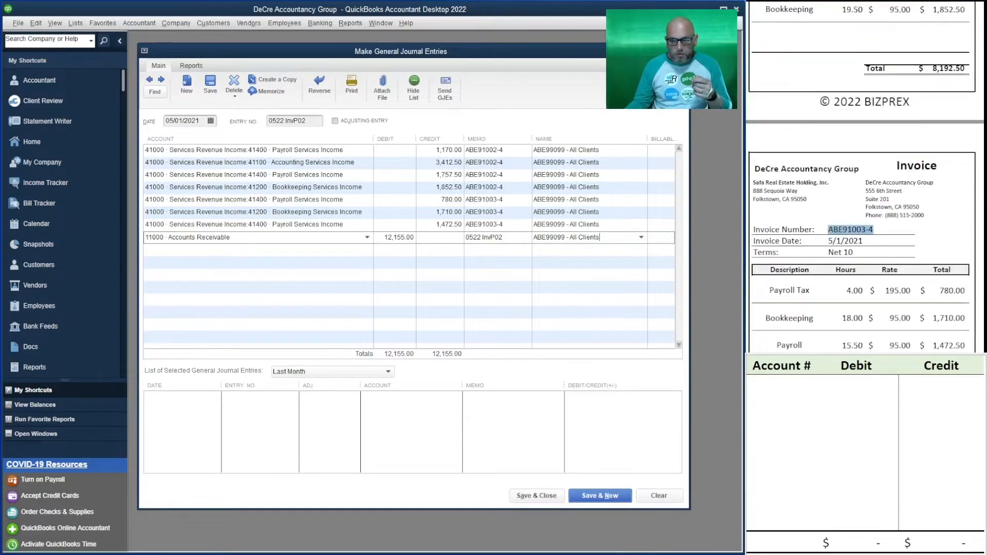
{"action": "scroll", "coordinate": [864, 206], "scroll_direction": "down", "scroll_amount": 5}
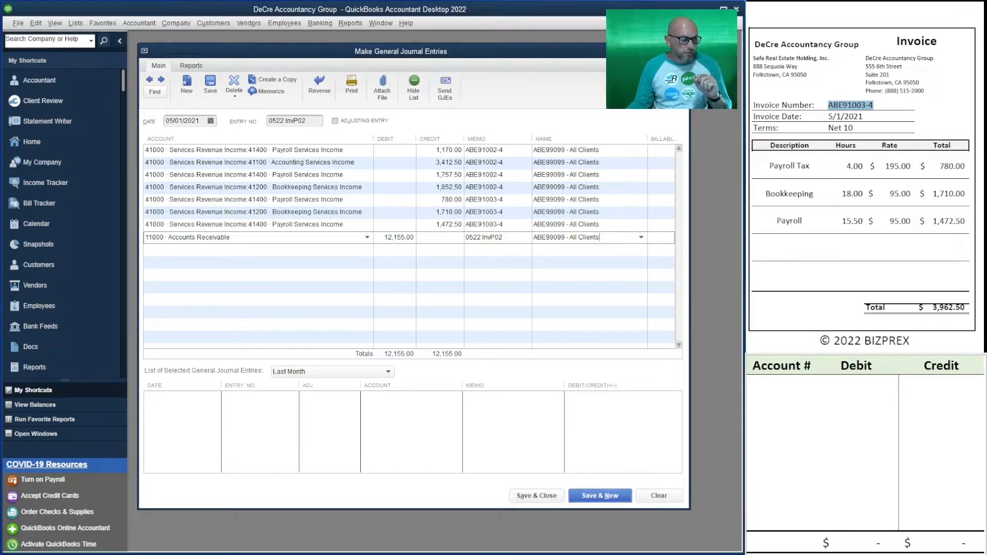
{"action": "key", "text": "alt+s"}
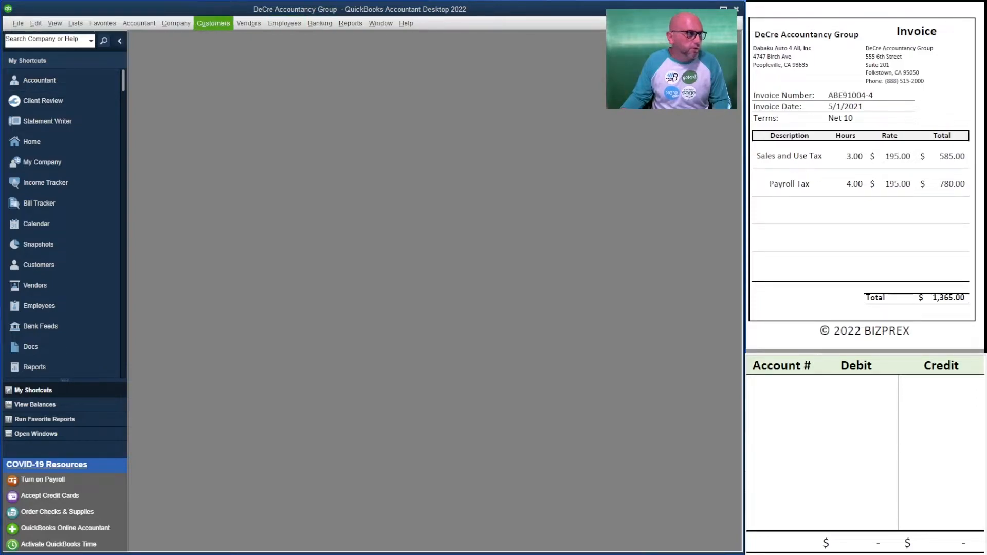
Reopen the general journal entries and go back to the entry preceding 0522 InvP02.
{"action": "left_click", "coordinate": [176, 23]}
{"action": "mouse_move", "coordinate": [213, 112]}
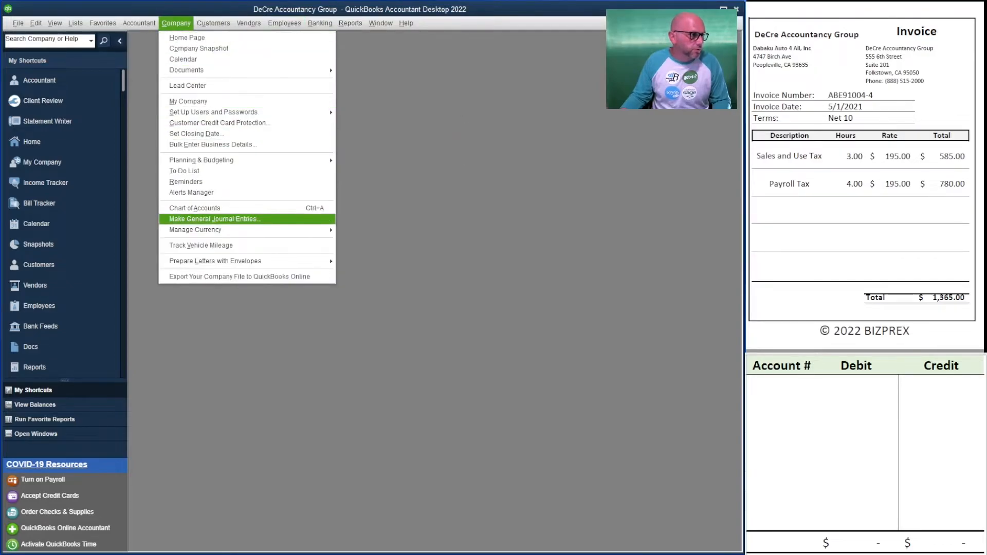
{"action": "left_click", "coordinate": [215, 218]}
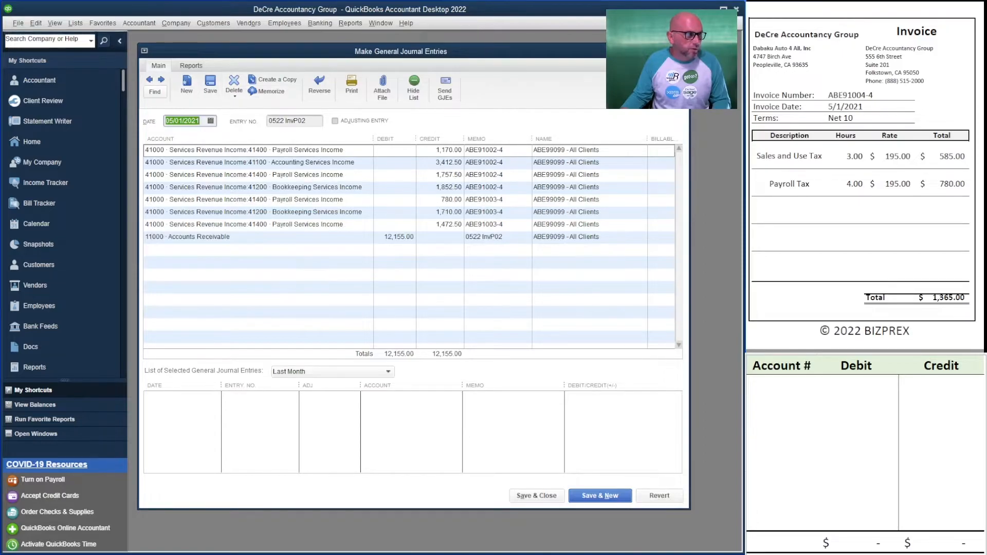
{"action": "key", "text": "Tab"}
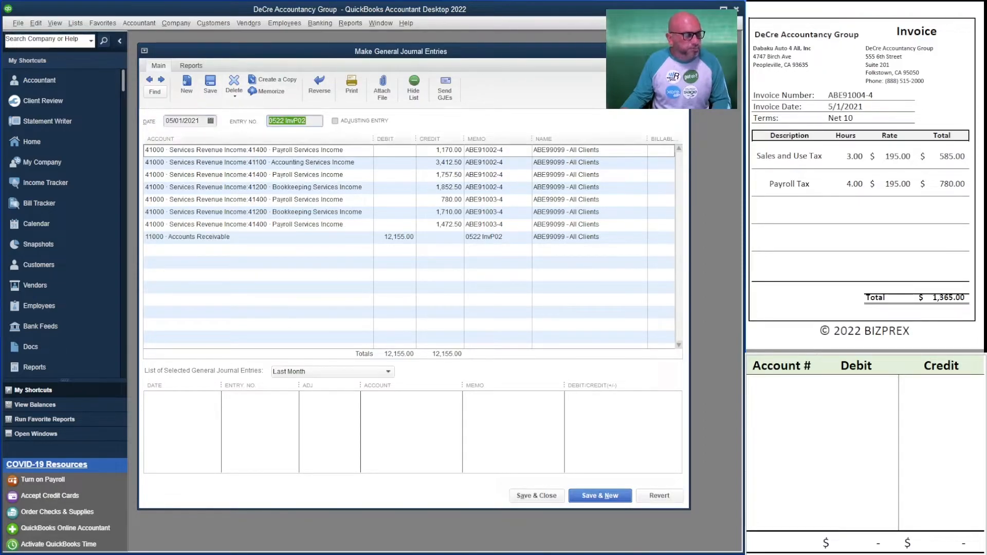
{"action": "left_click", "coordinate": [149, 79]}
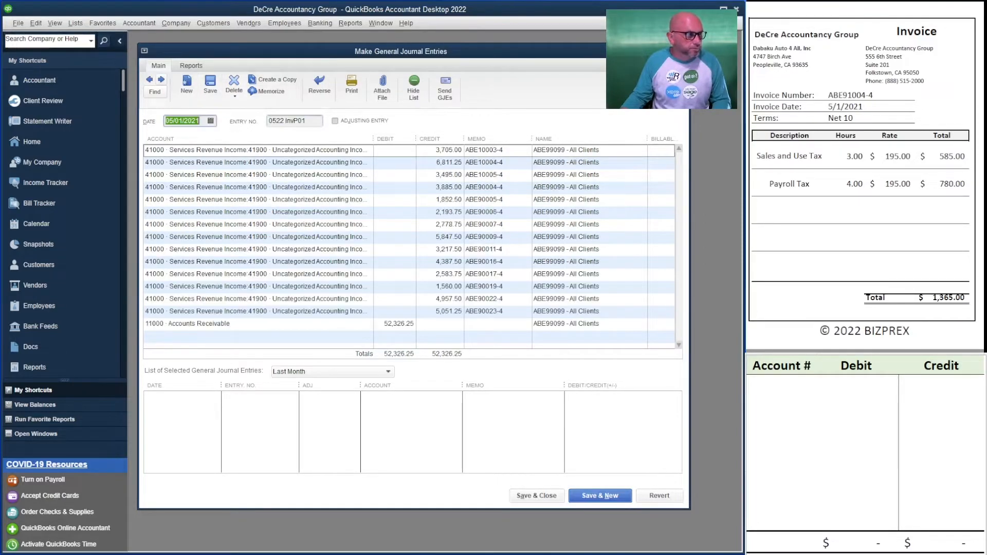
Start a new journal entry and set its entry number to 0522 InvP03.
{"action": "left_click", "coordinate": [187, 84]}
{"action": "key", "text": "Tab"}
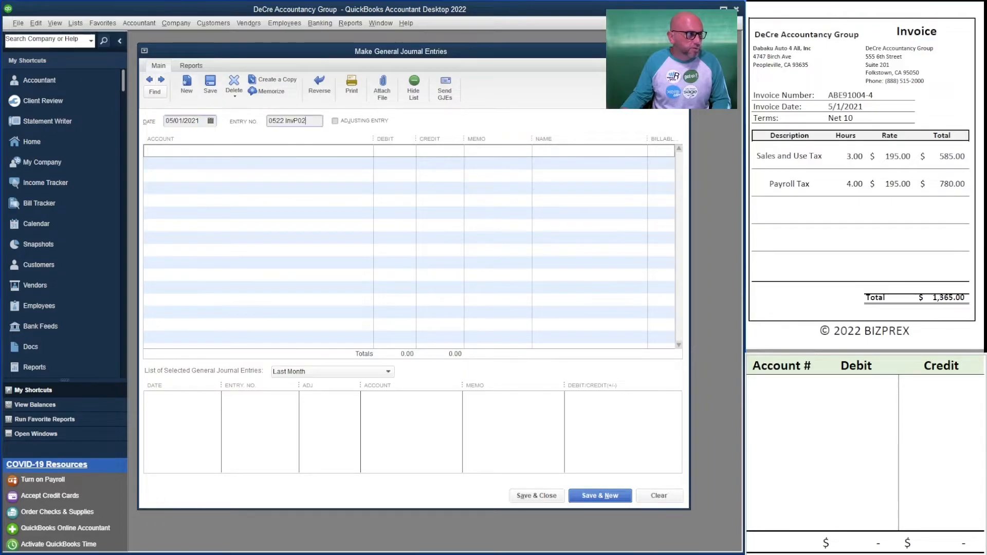
{"action": "key", "text": "BackSpace"}
{"action": "type", "text": "3"}
{"action": "key", "text": "Tab"}
{"action": "key", "text": "Tab"}
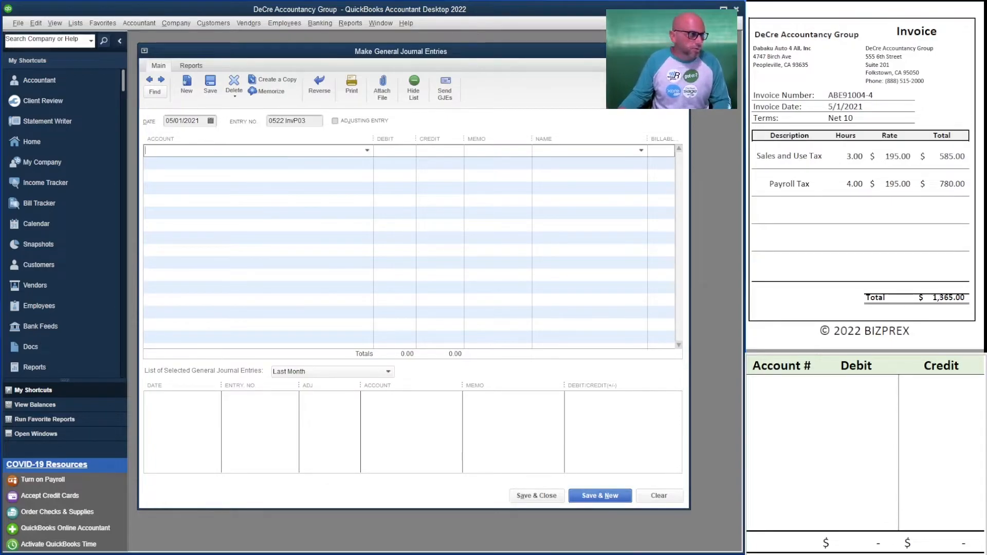
Credit 1,365.00 to 41900 Uncategorized Accounting Income on the first line for the Dabaku Auto 4 All invoice.
{"action": "key", "text": "alt+Down"}
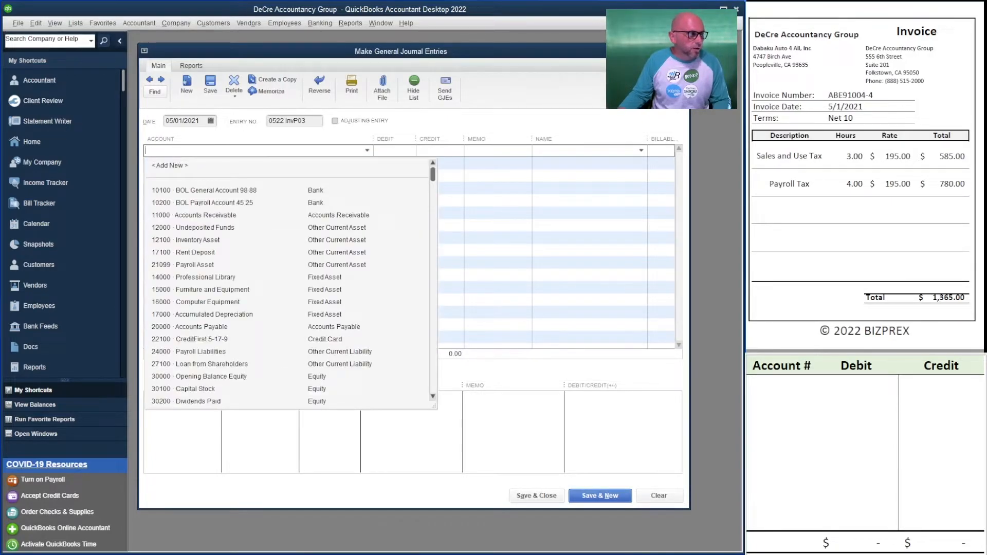
{"action": "scroll", "coordinate": [291, 283], "scroll_direction": "down", "scroll_amount": 6}
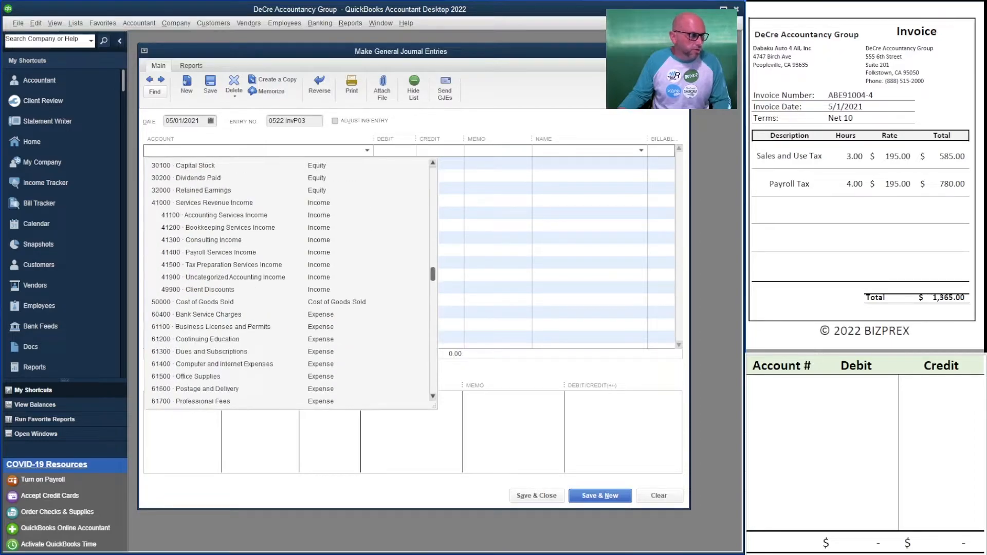
{"action": "left_click", "coordinate": [235, 277]}
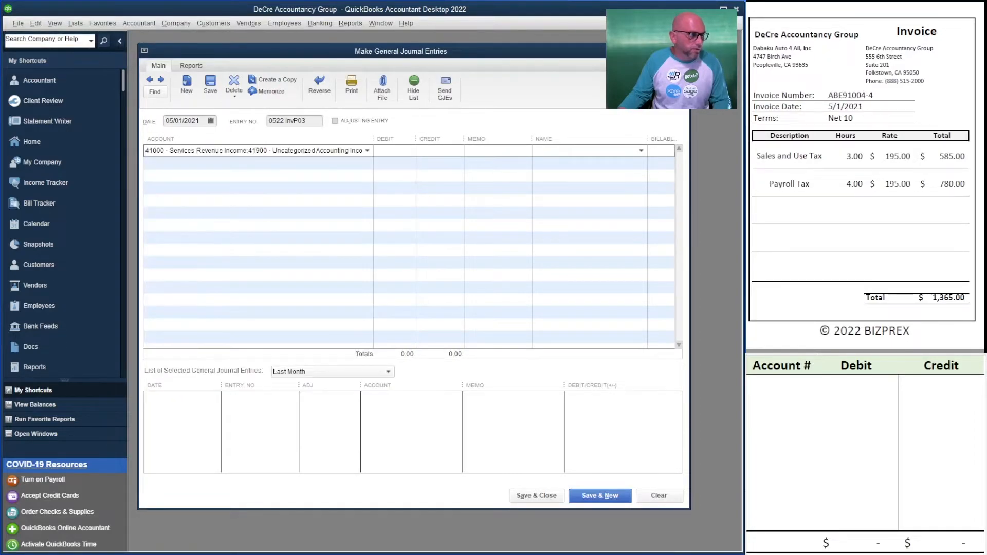
{"action": "key", "text": "Tab"}
{"action": "key", "text": "Tab"}
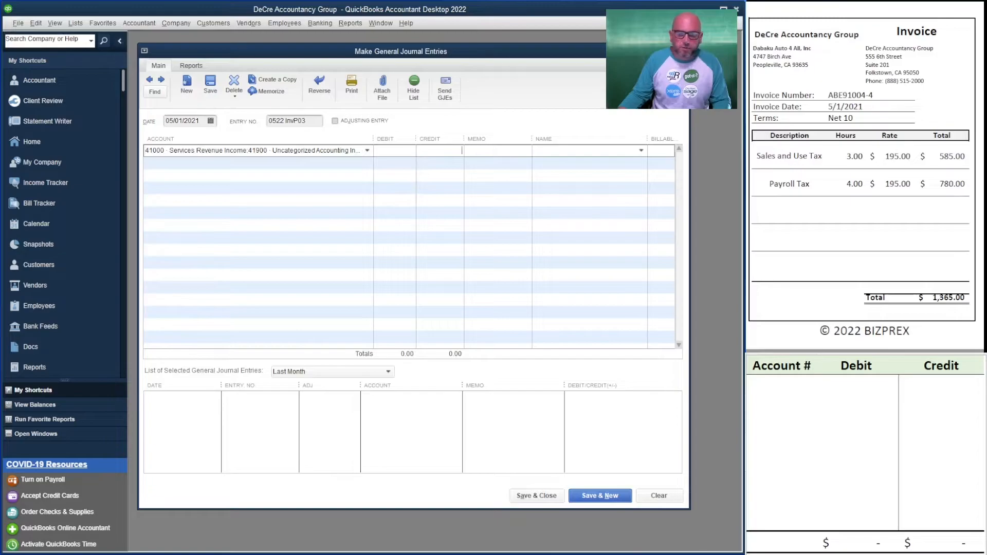
{"action": "type", "text": "1,3"}
{"action": "type", "text": "65"}
{"action": "key", "text": "Tab"}
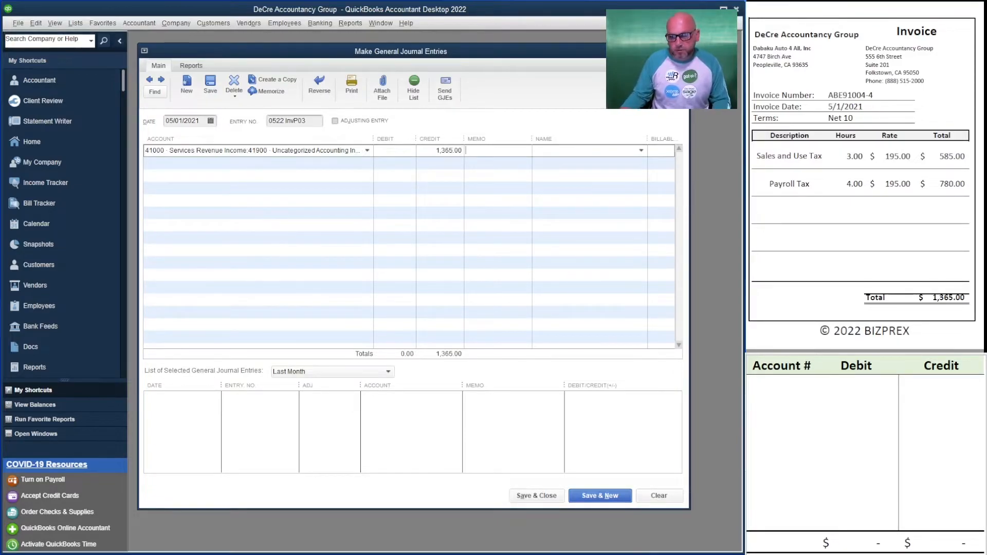
Copy the invoice number from the Dabaku Auto 4 All invoice into the first line's memo.
{"action": "left_click_drag", "start_coordinate": [875, 95], "coordinate": [783, 96]}
{"action": "left_click", "coordinate": [874, 96]}
{"action": "left_click_drag", "start_coordinate": [874, 95], "coordinate": [828, 95]}
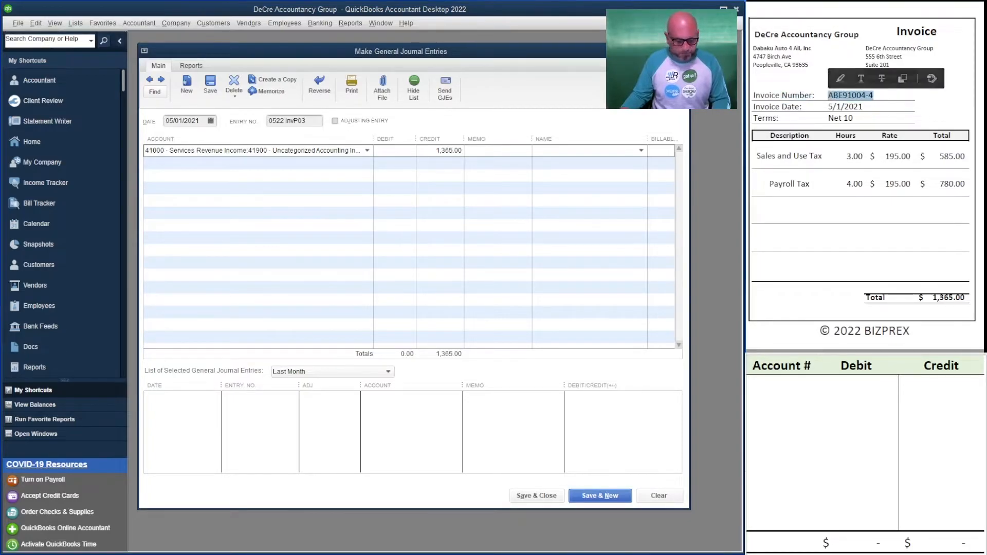
{"action": "key", "text": "ctrl+c"}
{"action": "key", "text": "alt+Tab"}
{"action": "key", "text": "ctrl+v"}
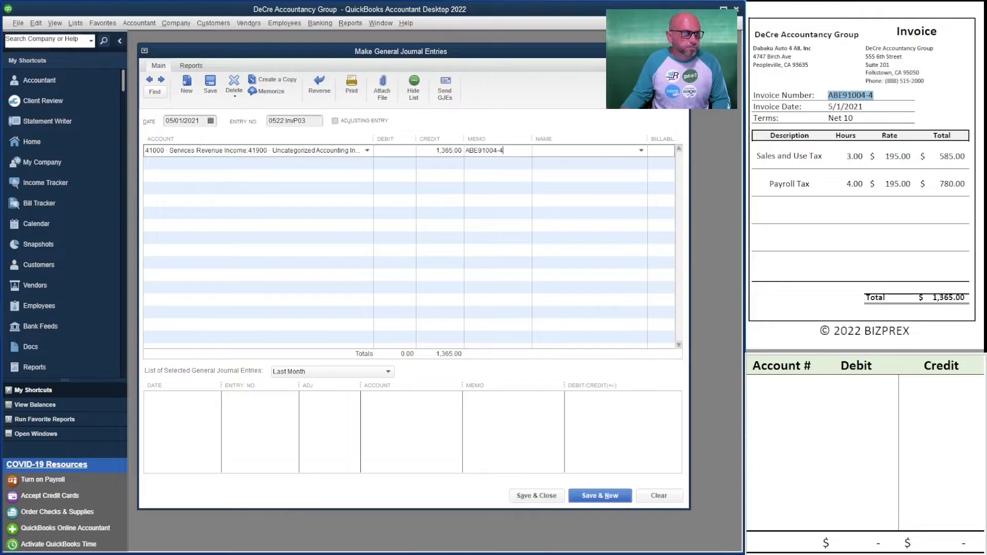
{"action": "key", "text": "Tab"}
{"action": "key", "text": "Tab"}
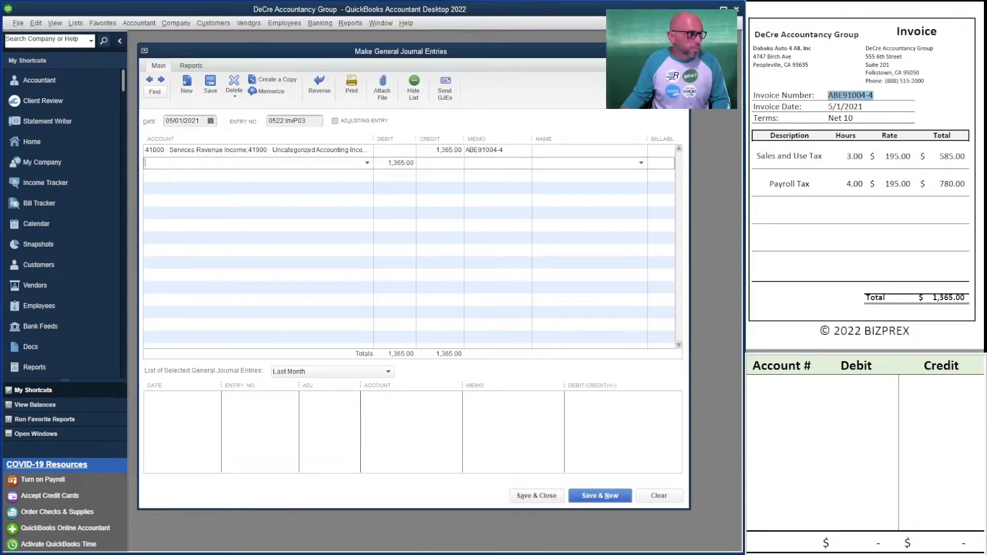
Set the second line's account to 41900 Uncategorized Accounting Income and copy the full account name.
{"action": "type", "text": "419"}
{"action": "key", "text": "Tab"}
{"action": "left_click", "coordinate": [262, 162]}
{"action": "double_click", "coordinate": [236, 163]}
{"action": "left_click", "coordinate": [147, 163]}
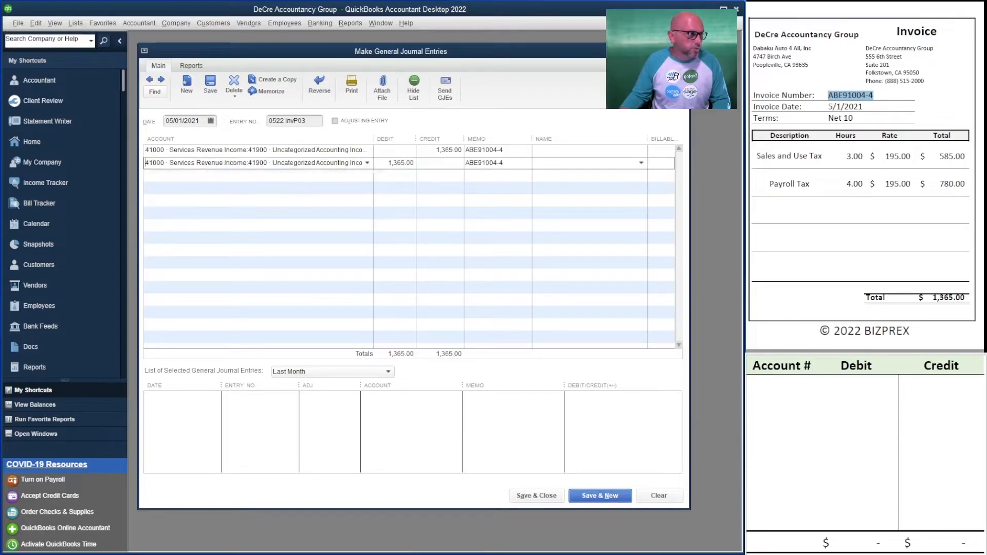
{"action": "key", "text": "shift+End"}
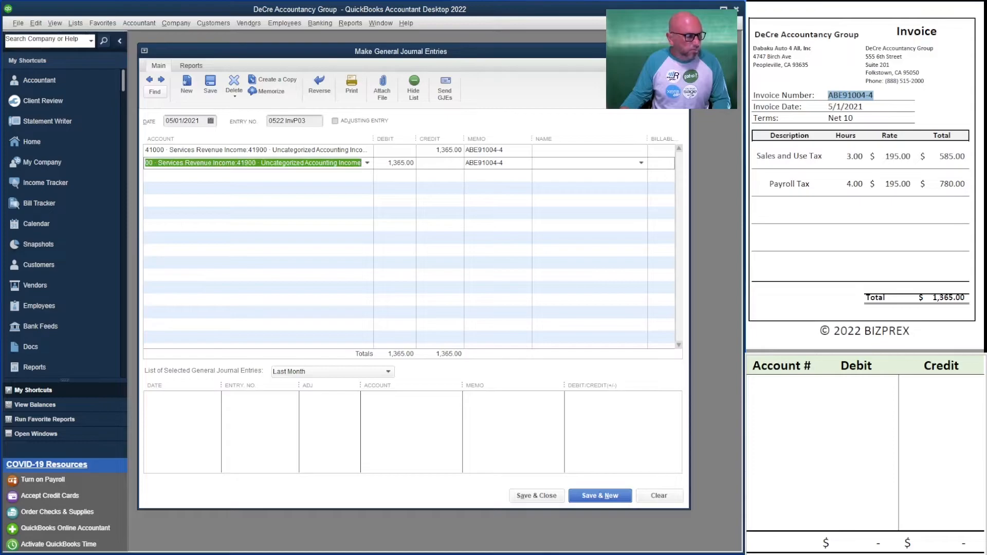
Paste the 41900 Uncategorized Accounting Income account into lines three through fifteen.
{"action": "left_click", "coordinate": [247, 175]}
{"action": "key", "text": "ctrl+v"}
{"action": "key", "text": "Down"}
{"action": "key", "text": "ctrl+v"}
{"action": "key", "text": "Down"}
{"action": "key", "text": "ctrl+v"}
{"action": "key", "text": "Down"}
{"action": "key", "text": "ctrl+v"}
{"action": "key", "text": "Down"}
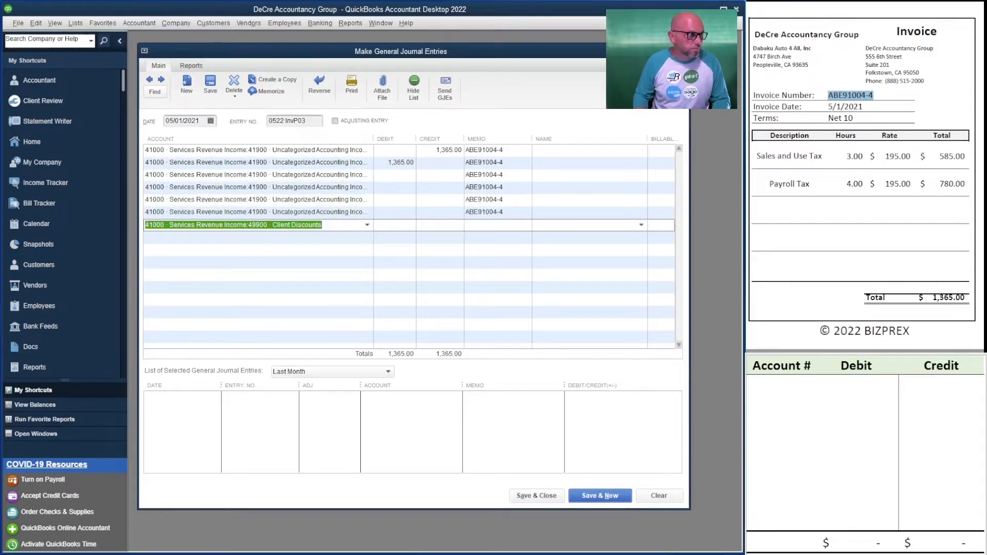
{"action": "key", "text": "ctrl+v"}
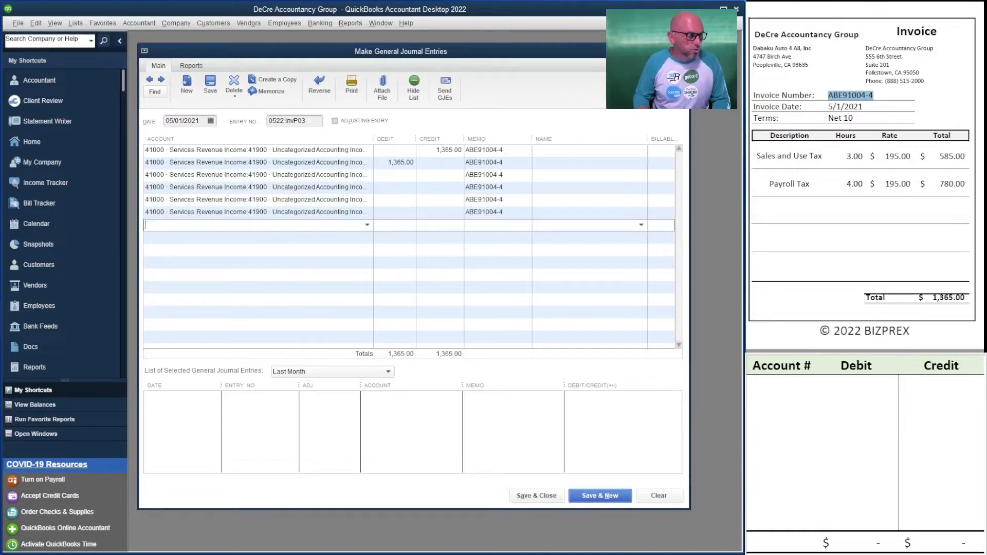
{"action": "key", "text": "Down"}
{"action": "key", "text": "ctrl+v"}
{"action": "key", "text": "Down"}
{"action": "key", "text": "ctrl+v"}
{"action": "key", "text": "Down"}
{"action": "key", "text": "ctrl+v"}
{"action": "key", "text": "Down"}
{"action": "key", "text": "ctrl+v"}
{"action": "key", "text": "Down"}
{"action": "key", "text": "ctrl+v"}
{"action": "key", "text": "Down"}
{"action": "key", "text": "ctrl+v"}
{"action": "key", "text": "Down"}
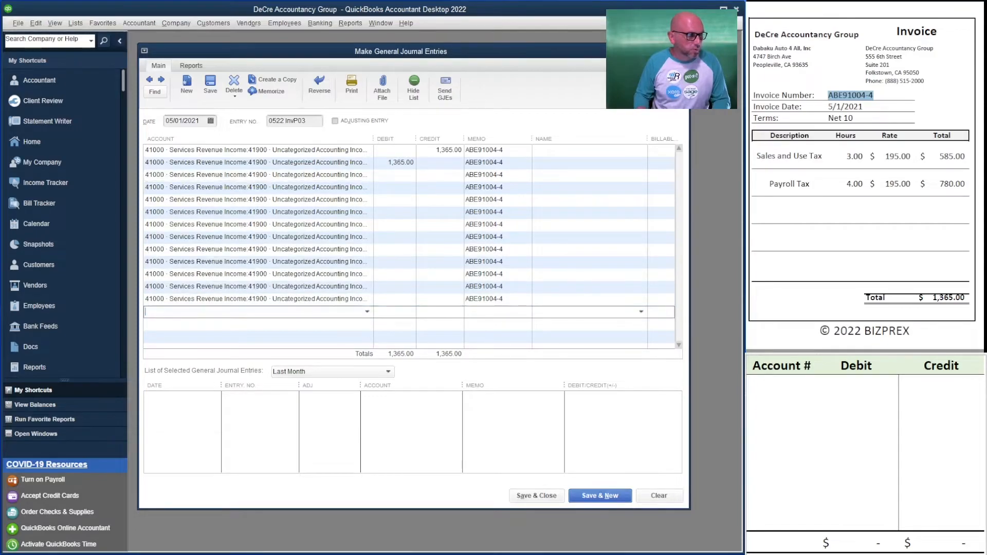
{"action": "key", "text": "ctrl+v"}
{"action": "key", "text": "Down"}
{"action": "key", "text": "ctrl+v"}
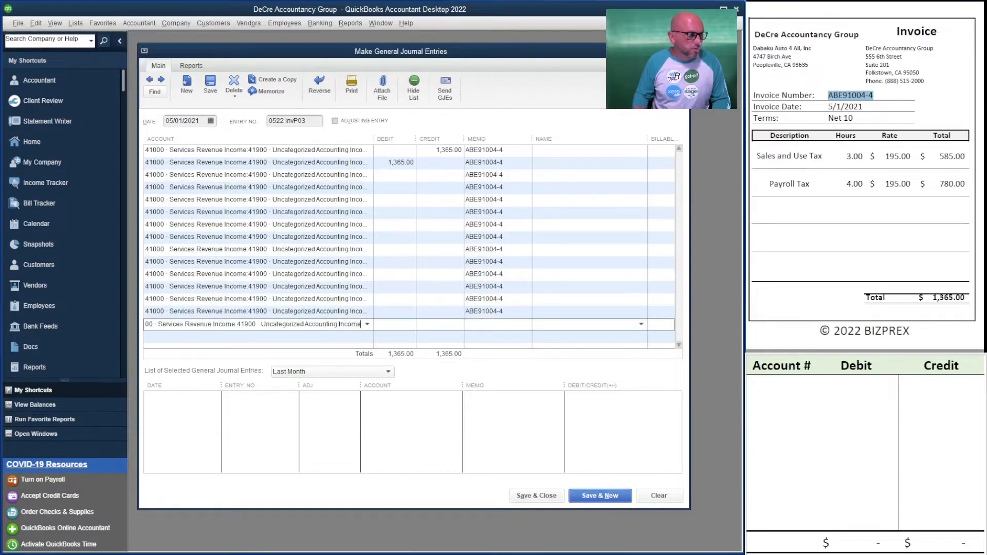
Clear the second line's automatic debit and credit 780.00 instead for the Structure Services invoice.
{"action": "left_click", "coordinate": [393, 163]}
{"action": "left_click_drag", "start_coordinate": [388, 164], "coordinate": [414, 164]}
{"action": "key", "text": "Delete"}
{"action": "key", "text": "Tab"}
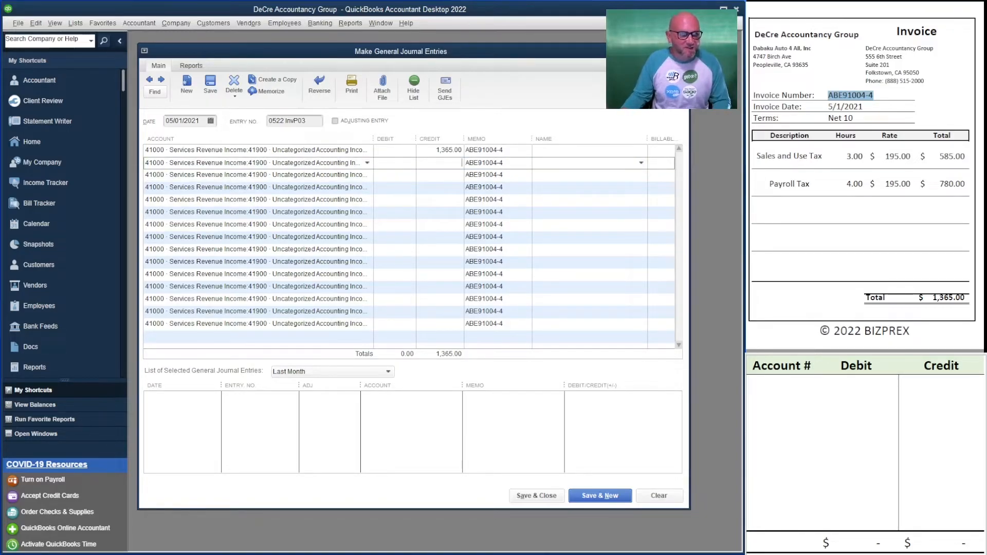
{"action": "scroll", "coordinate": [865, 178], "scroll_direction": "down", "scroll_amount": 7}
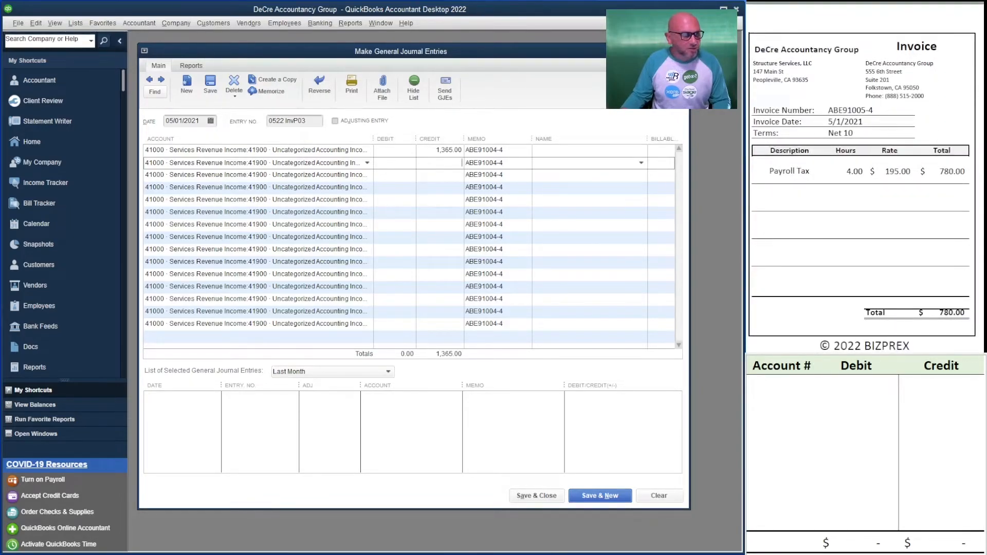
{"action": "type", "text": "780"}
{"action": "key", "text": "Tab"}
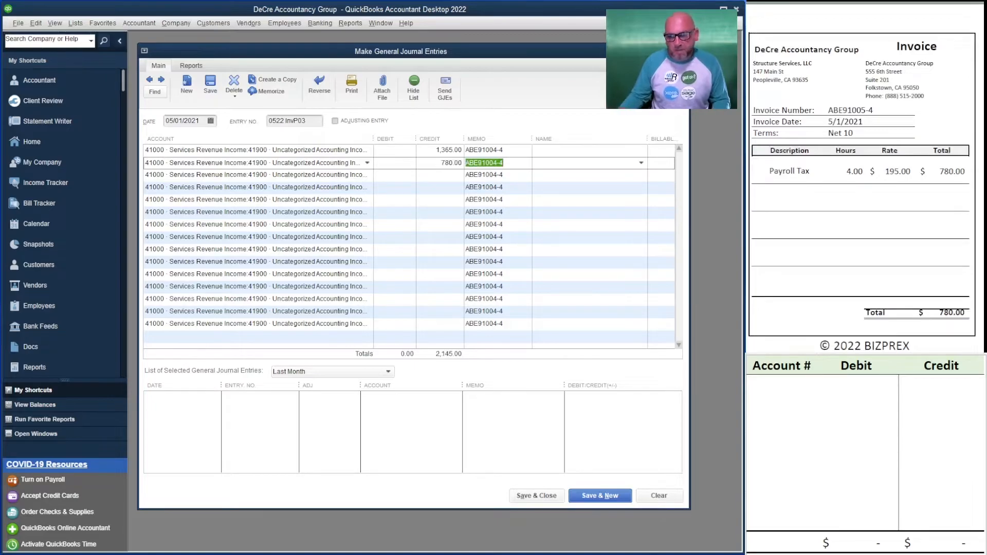
Copy the invoice number from the Structure Services invoice into the second line's memo.
{"action": "left_click_drag", "start_coordinate": [874, 110], "coordinate": [828, 110]}
{"action": "key", "text": "ctrl+c"}
{"action": "key", "text": "alt+Tab"}
{"action": "key", "text": "ctrl+v"}
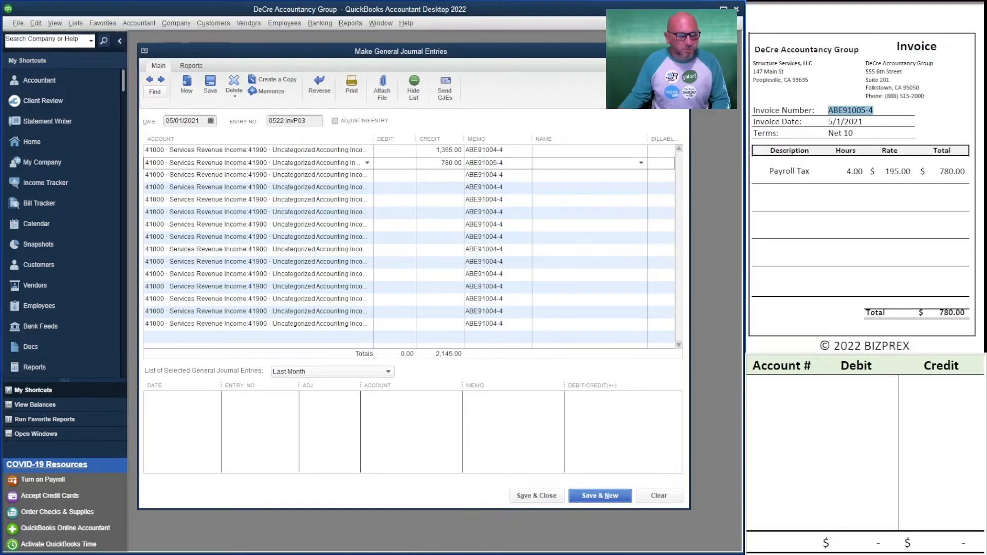
Replace the third line's memo with the Busy Paws invoice number and credit that line 4,490.00.
{"action": "scroll", "coordinate": [864, 195], "scroll_direction": "down", "scroll_amount": 5}
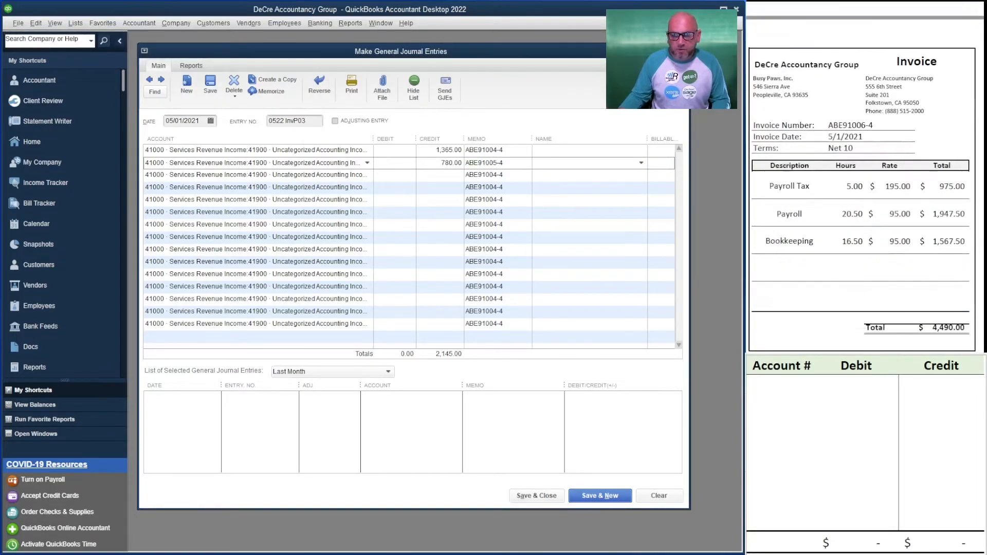
{"action": "left_click_drag", "start_coordinate": [874, 125], "coordinate": [828, 125]}
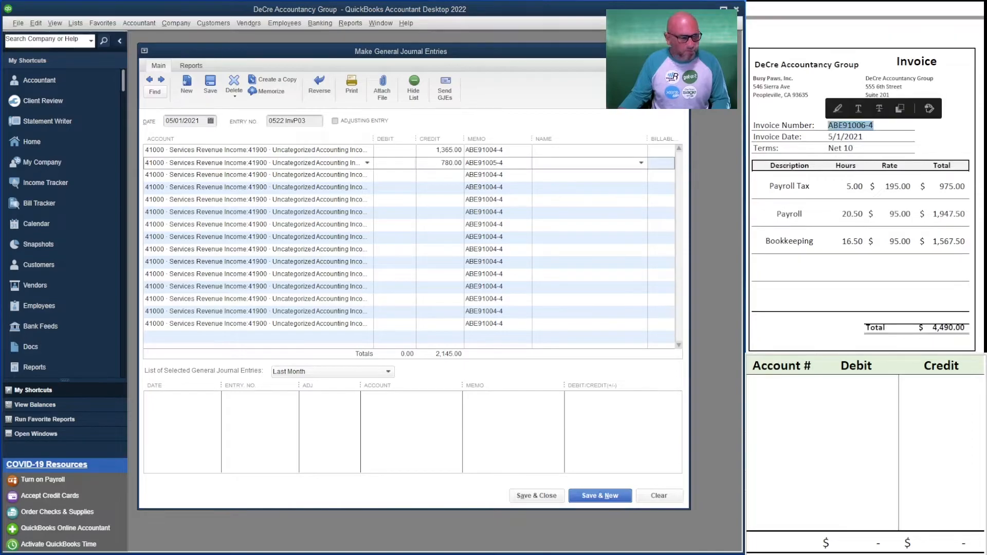
{"action": "left_click", "coordinate": [467, 175]}
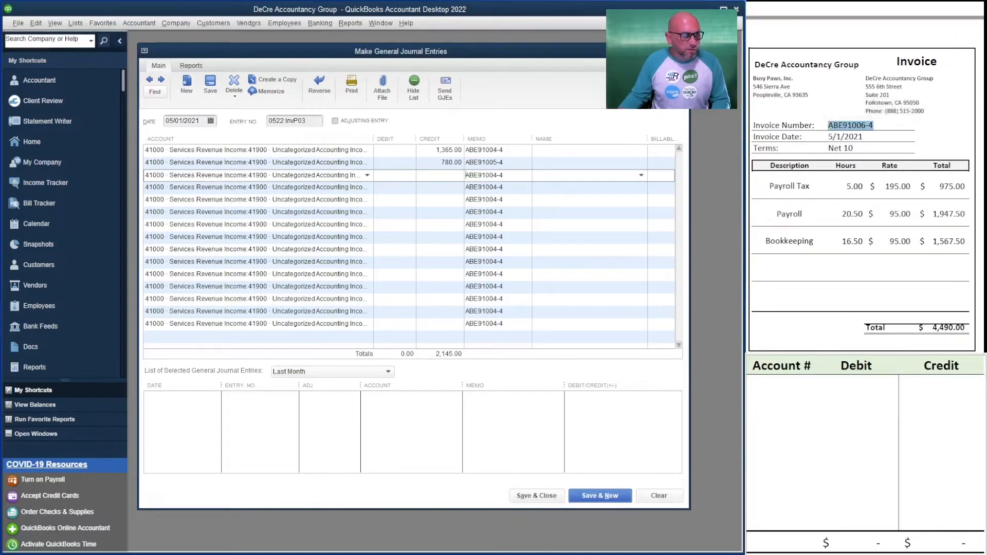
{"action": "double_click", "coordinate": [485, 176]}
{"action": "key", "text": "ctrl+v"}
{"action": "type", "text": "4490"}
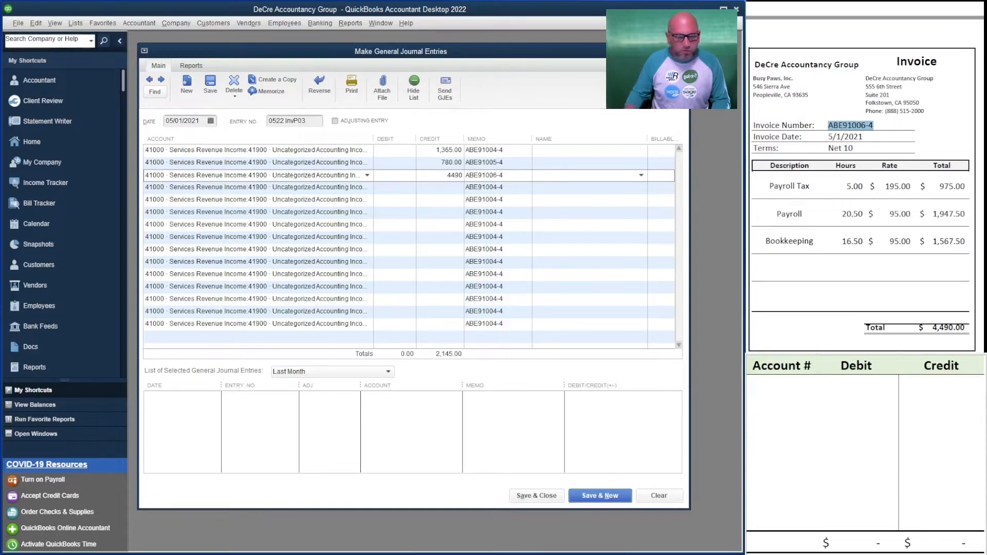
{"action": "key", "text": "Tab"}
Replace the fourth line's memo with the Auto Galore invoice number and credit that line 4,631.25.
{"action": "scroll", "coordinate": [866, 205], "scroll_direction": "down", "scroll_amount": 5}
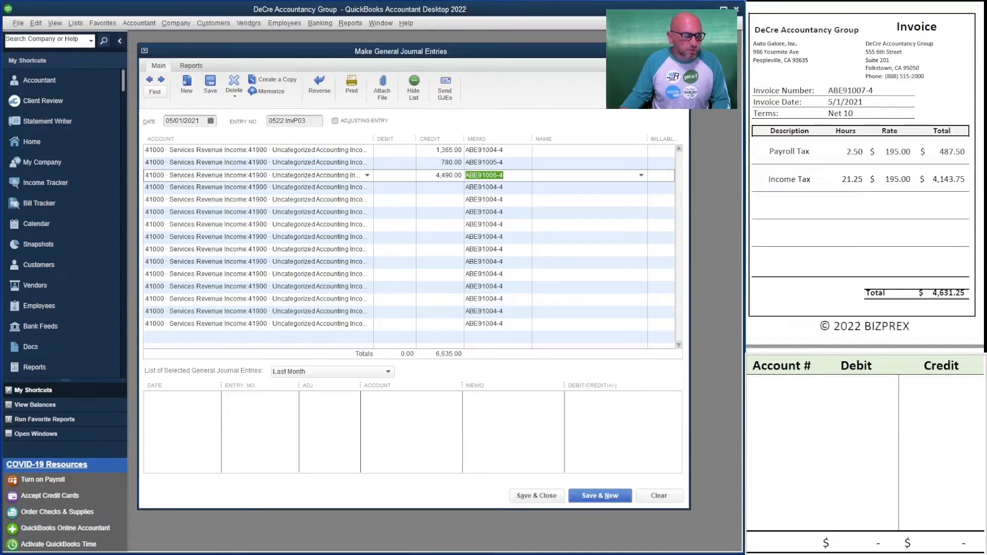
{"action": "left_click_drag", "start_coordinate": [874, 90], "coordinate": [828, 90]}
{"action": "left_click", "coordinate": [504, 187]}
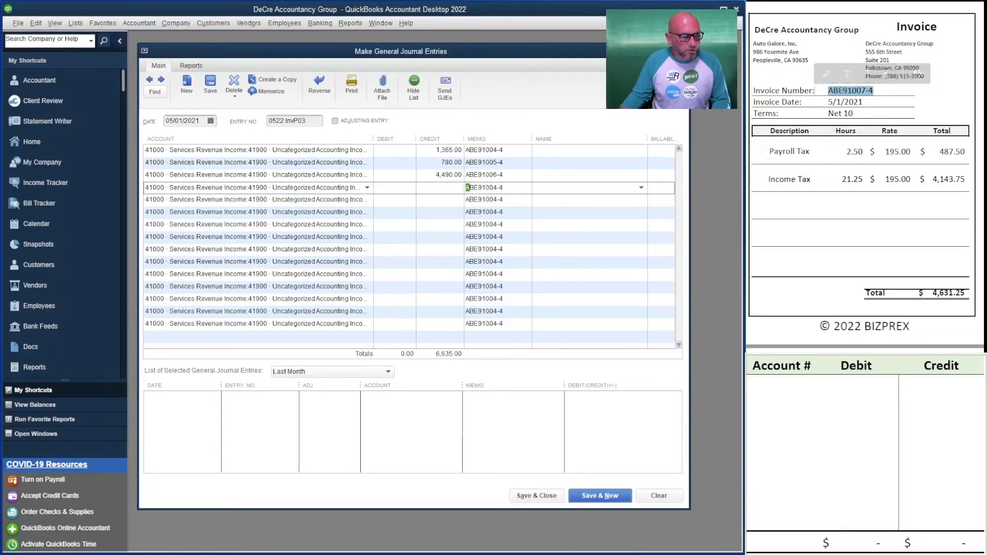
{"action": "key", "text": "shift+Home"}
{"action": "key", "text": "ctrl+v"}
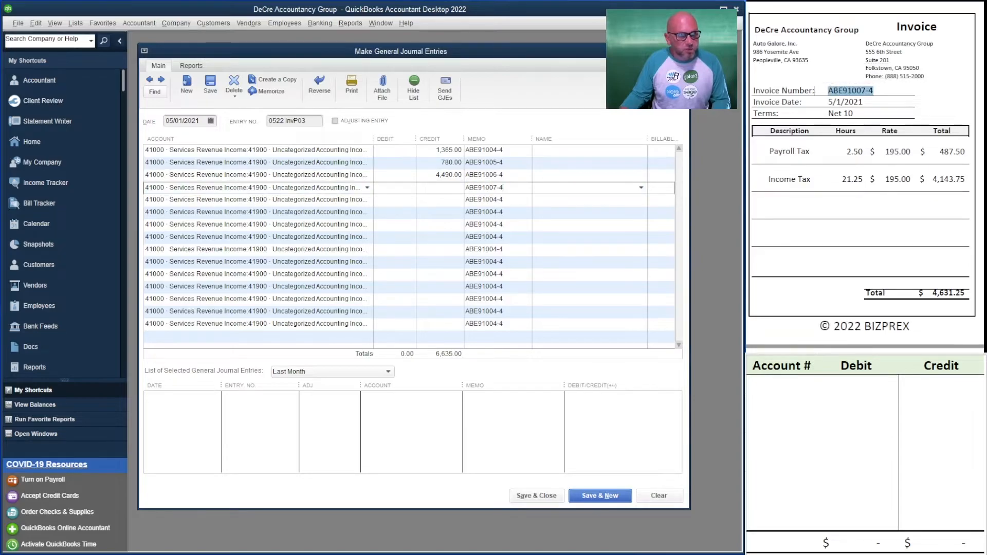
{"action": "type", "text": "4631.25"}
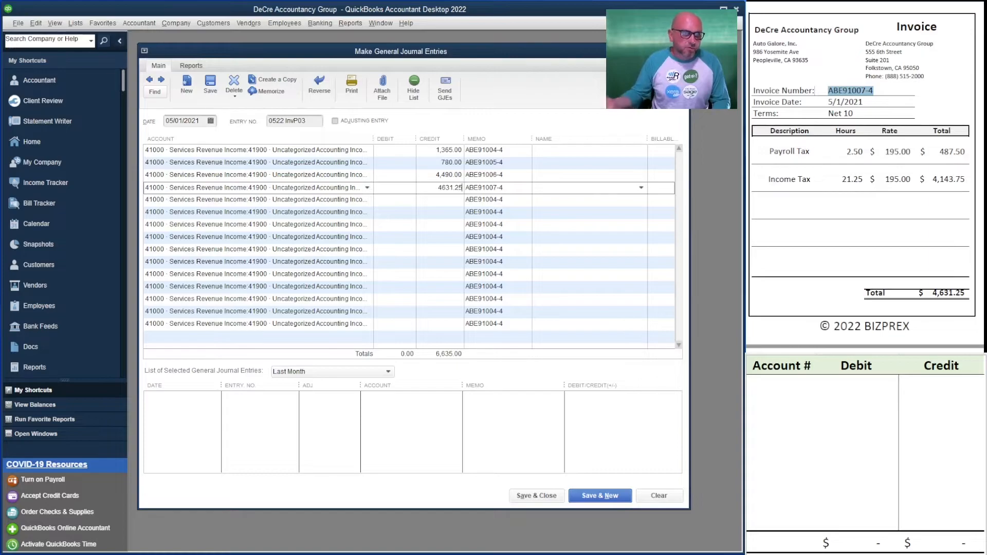
{"action": "key", "text": "Tab"}
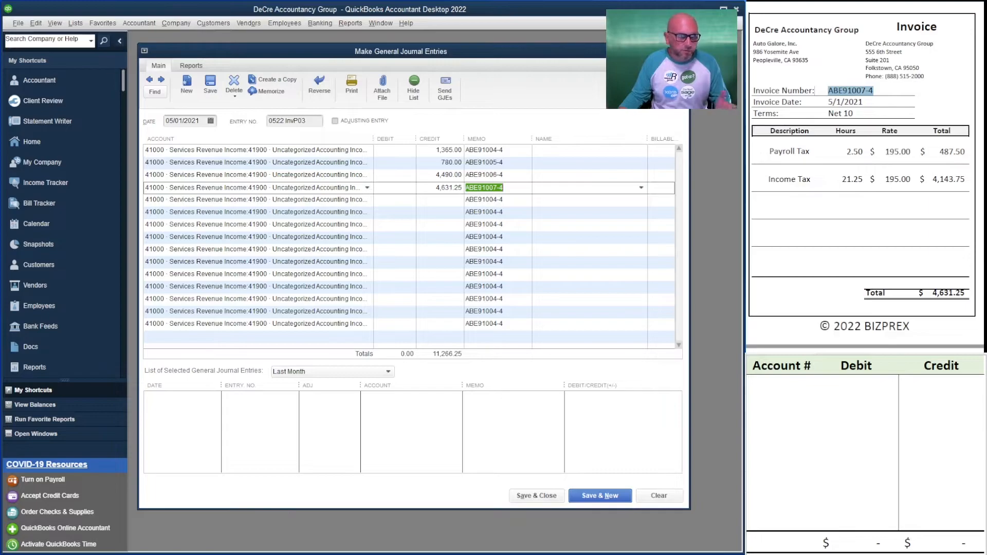
Replace the fifth line's memo with the Drones Arial Vista invoice number and credit that line 4,300.00.
{"action": "scroll", "coordinate": [865, 177], "scroll_direction": "down", "scroll_amount": 10}
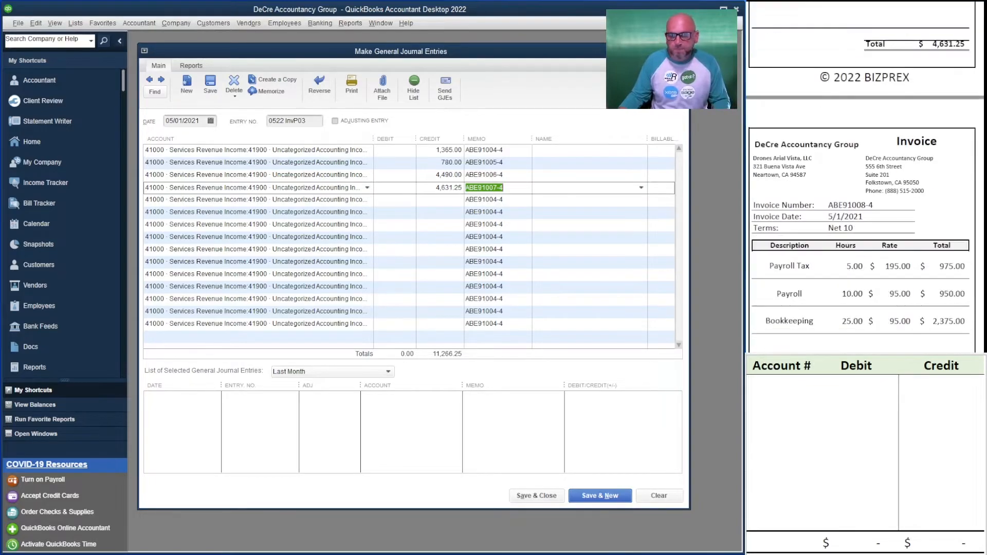
{"action": "scroll", "coordinate": [865, 177], "scroll_direction": "up", "scroll_amount": 1}
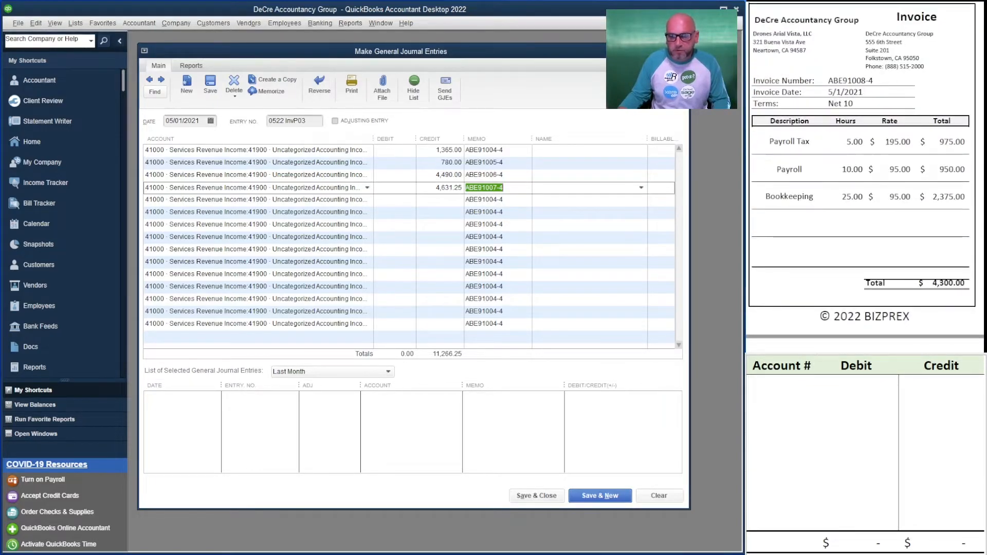
{"action": "double_click", "coordinate": [851, 81]}
{"action": "key", "text": "ctrl+c"}
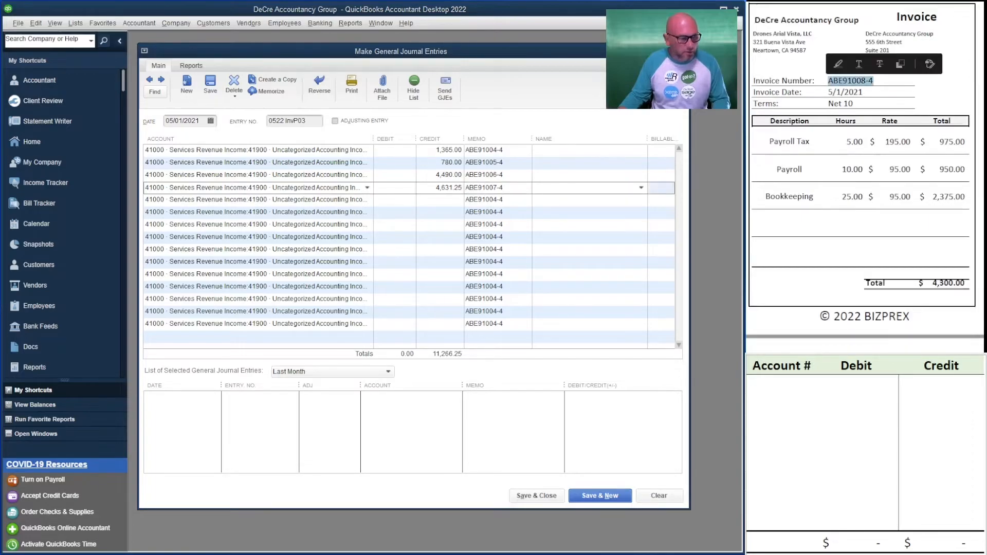
{"action": "double_click", "coordinate": [484, 200]}
{"action": "key", "text": "ctrl+v"}
{"action": "key", "text": "shift+Tab"}
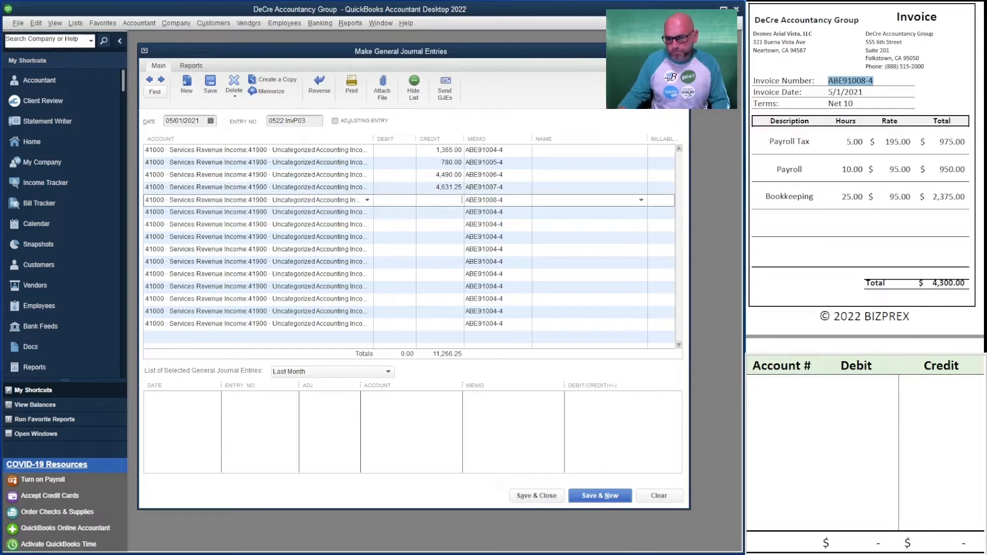
{"action": "type", "text": "4300"}
{"action": "key", "text": "Tab"}
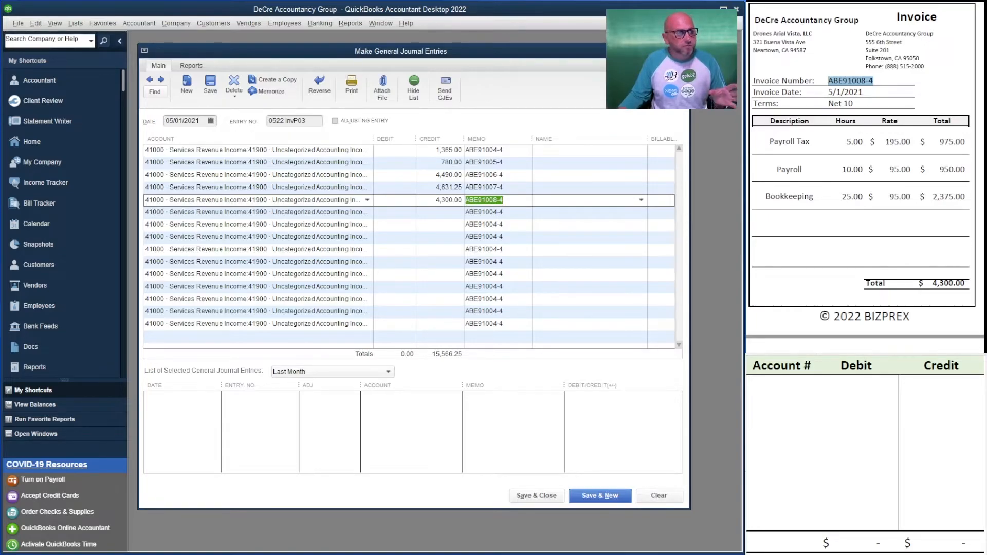
Credit the sixth line 975.00 and replace its memo with the Glamour Cosmetics invoice number.
{"action": "scroll", "coordinate": [862, 174], "scroll_direction": "down", "scroll_amount": 5}
{"action": "scroll", "coordinate": [864, 175], "scroll_direction": "down", "scroll_amount": 5}
{"action": "left_click", "coordinate": [443, 212]}
{"action": "type", "text": "975"}
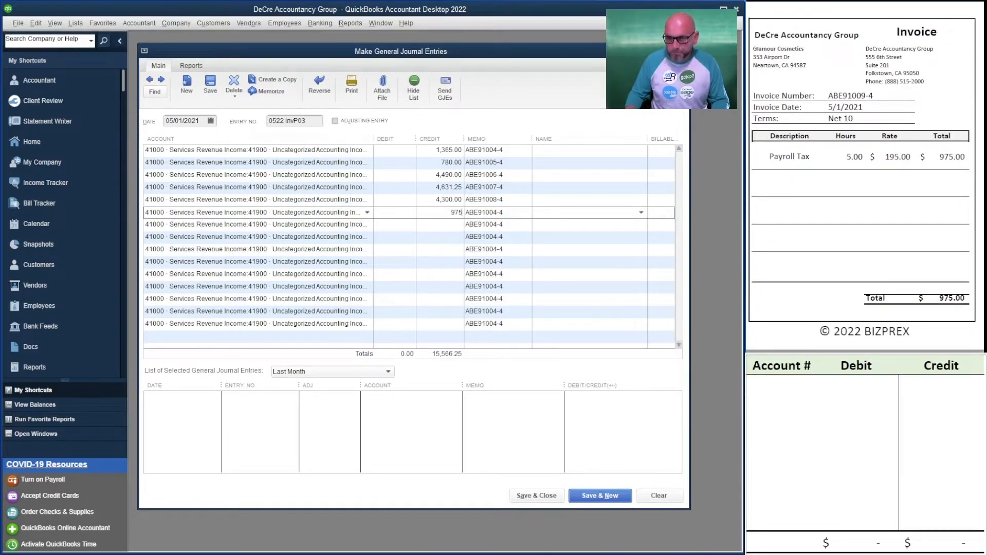
{"action": "key", "text": "Tab"}
{"action": "left_click_drag", "start_coordinate": [874, 97], "coordinate": [815, 96]}
{"action": "key", "text": "ctrl+c"}
{"action": "double_click", "coordinate": [484, 212]}
{"action": "key", "text": "ctrl+v"}
Replace the seventh line's memo with the TriCounty Medical Group invoice number and credit that line 5,362.50.
{"action": "scroll", "coordinate": [864, 178], "scroll_direction": "down", "scroll_amount": 3}
{"action": "scroll", "coordinate": [864, 178], "scroll_direction": "down", "scroll_amount": 3}
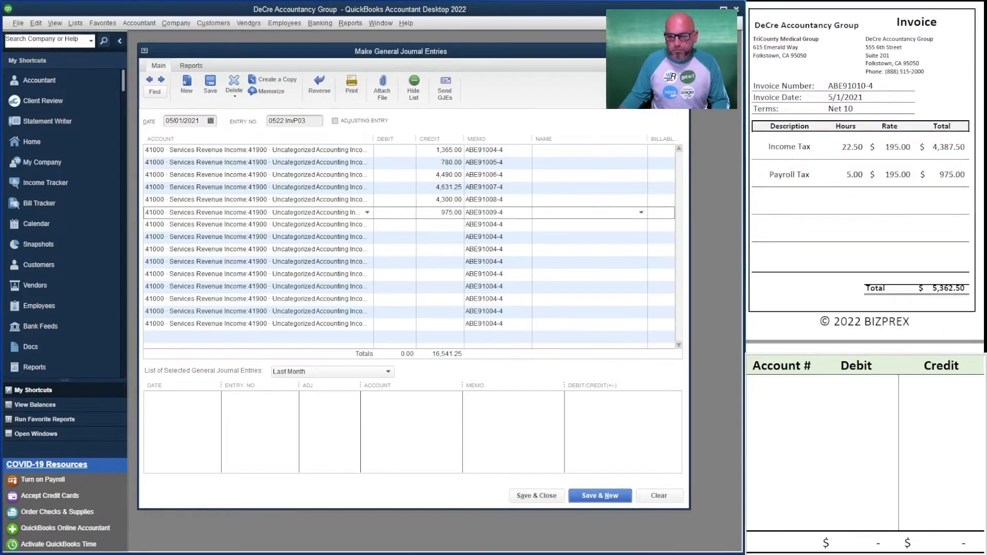
{"action": "left_click_drag", "start_coordinate": [875, 86], "coordinate": [828, 86]}
{"action": "key", "text": "ctrl+c"}
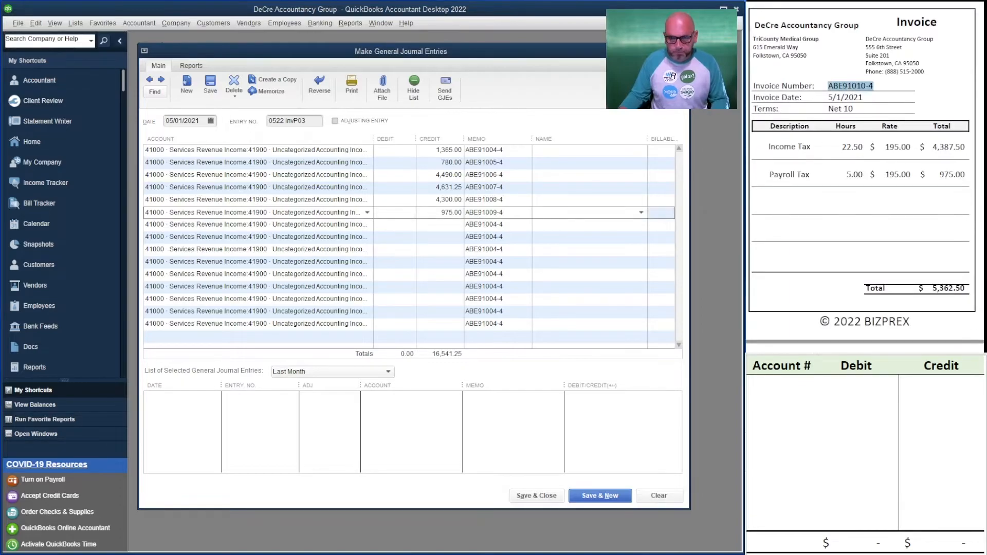
{"action": "double_click", "coordinate": [484, 224]}
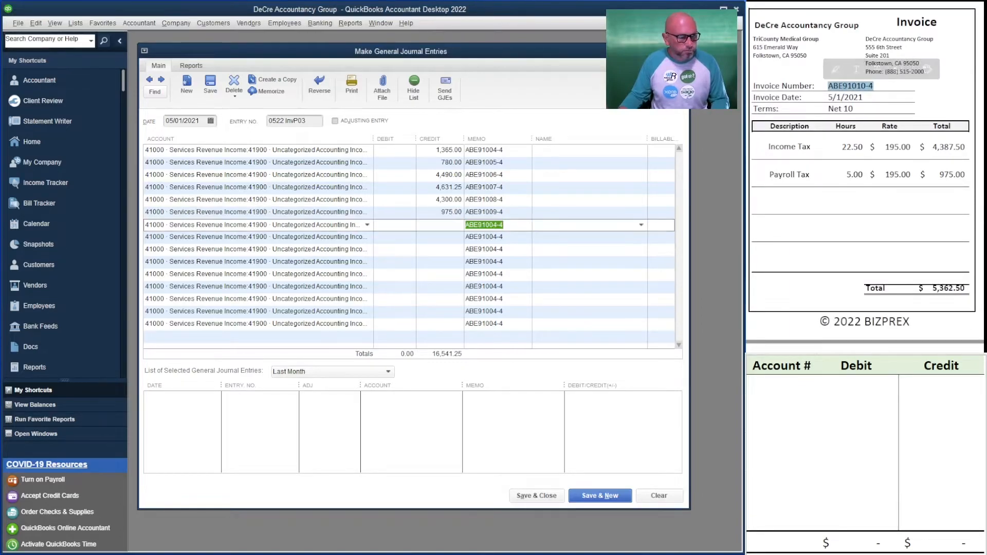
{"action": "key", "text": "ctrl+v"}
{"action": "type", "text": "5,362.50"}
{"action": "key", "text": "Tab"}
{"action": "key", "text": "Tab"}
Replace the eighth line's memo with the Small Town Childcare invoice number and credit that line 7,442.50.
{"action": "left_click", "coordinate": [441, 237]}
{"action": "scroll", "coordinate": [865, 178], "scroll_direction": "down", "scroll_amount": 14}
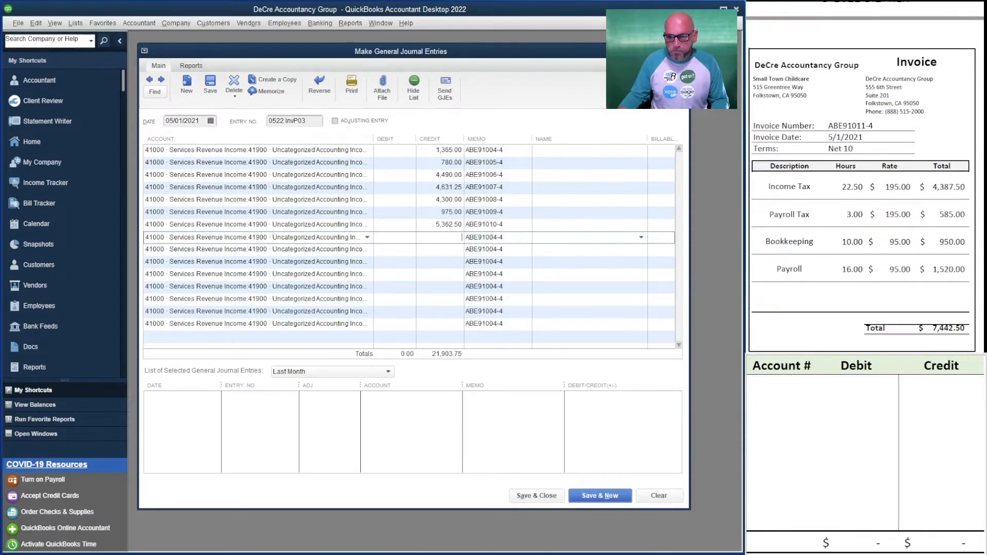
{"action": "left_click_drag", "start_coordinate": [874, 101], "coordinate": [828, 102]}
{"action": "key", "text": "ctrl+c"}
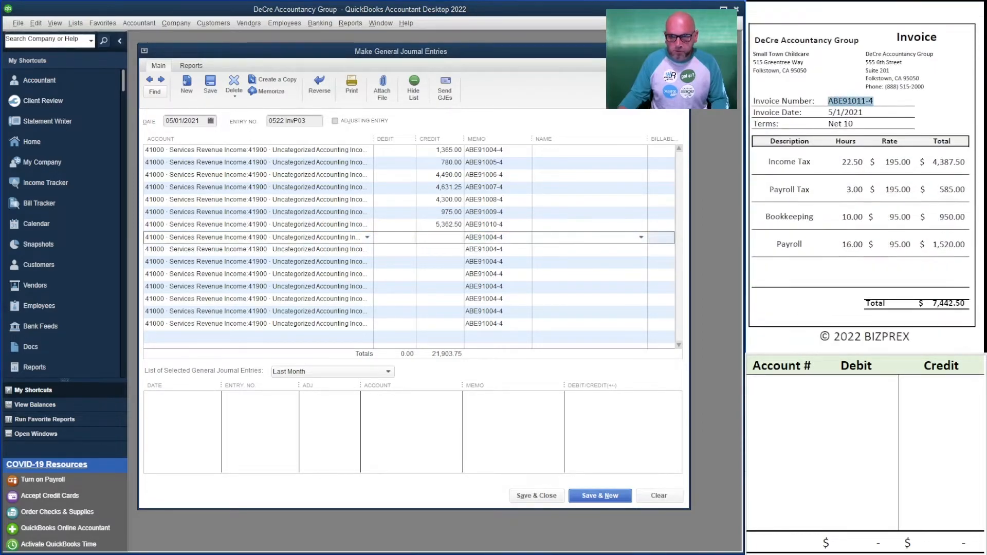
{"action": "left_click_drag", "start_coordinate": [505, 237], "coordinate": [462, 237]}
{"action": "key", "text": "ctrl+v"}
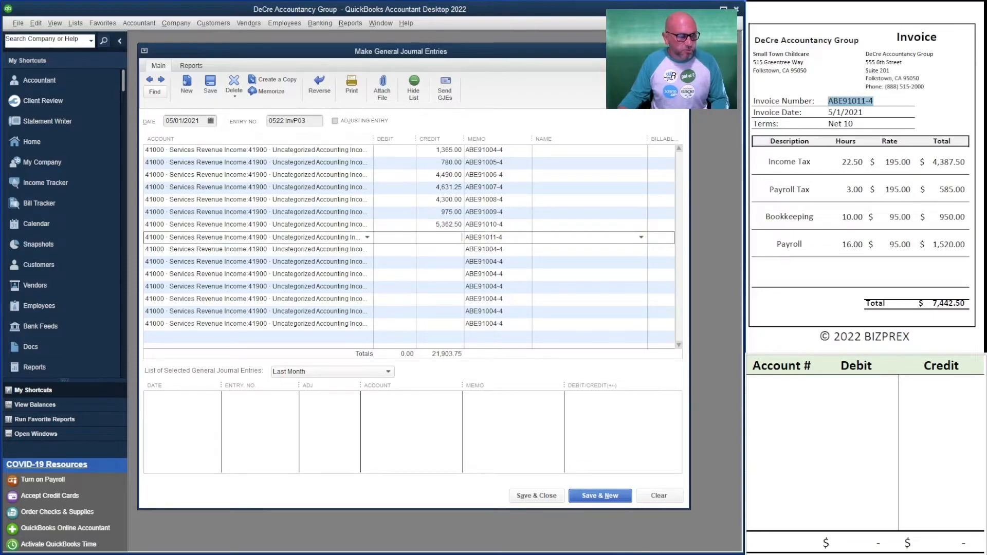
{"action": "type", "text": "7,44"}
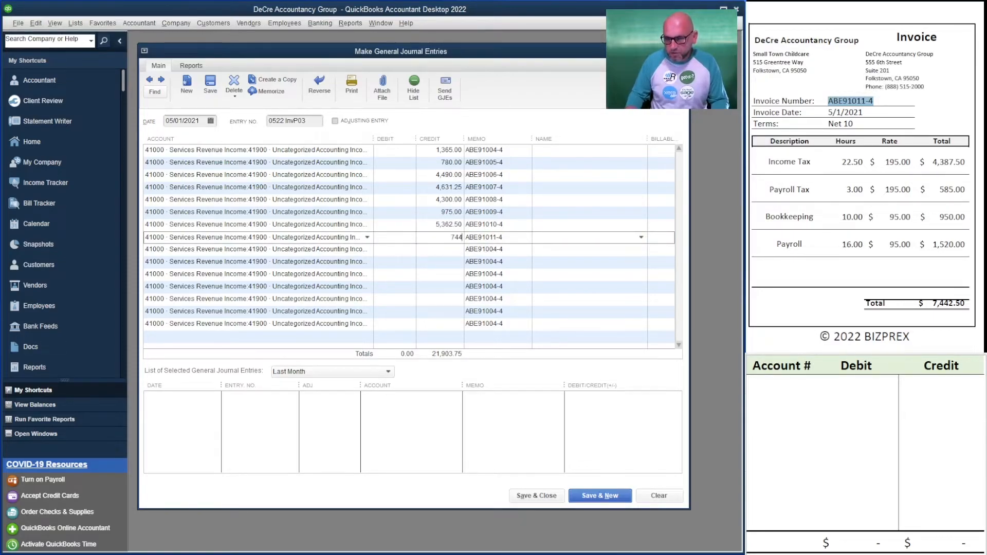
{"action": "type", "text": "2.50"}
{"action": "key", "text": "Tab"}
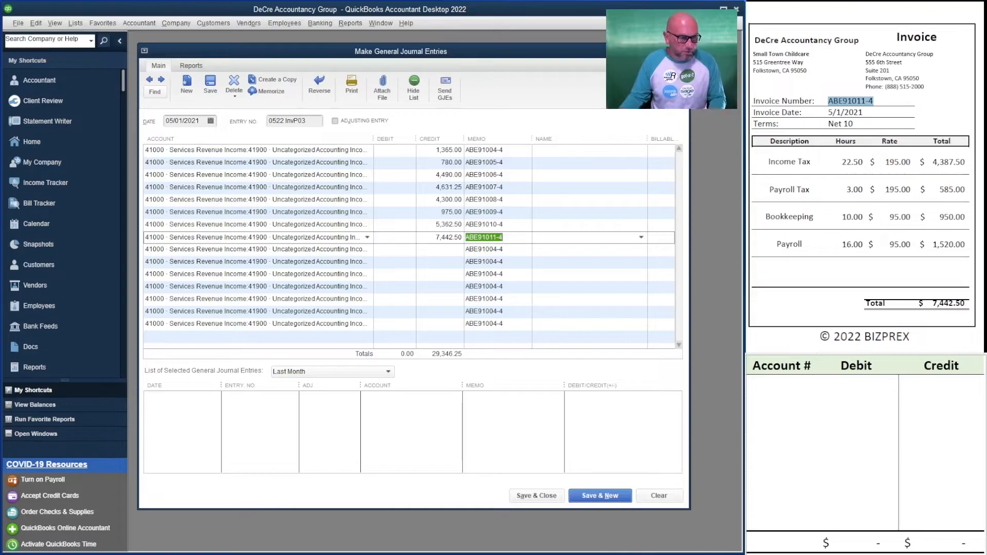
Replace the ninth line's memo with the Regan and Rupinder Wholesale invoice number and credit that line 5,145.00.
{"action": "left_click", "coordinate": [442, 250]}
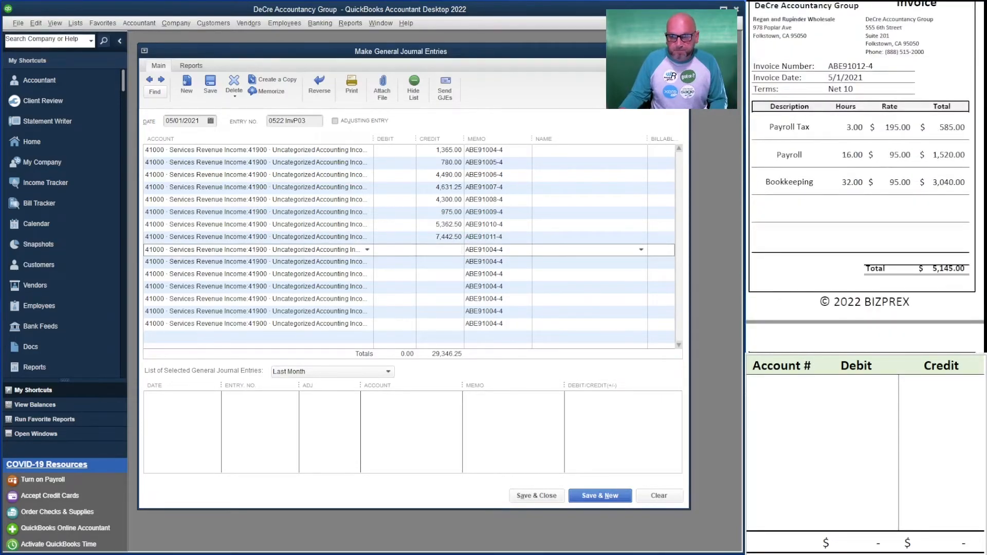
{"action": "left_click_drag", "start_coordinate": [874, 66], "coordinate": [828, 67]}
{"action": "key", "text": "ctrl+c"}
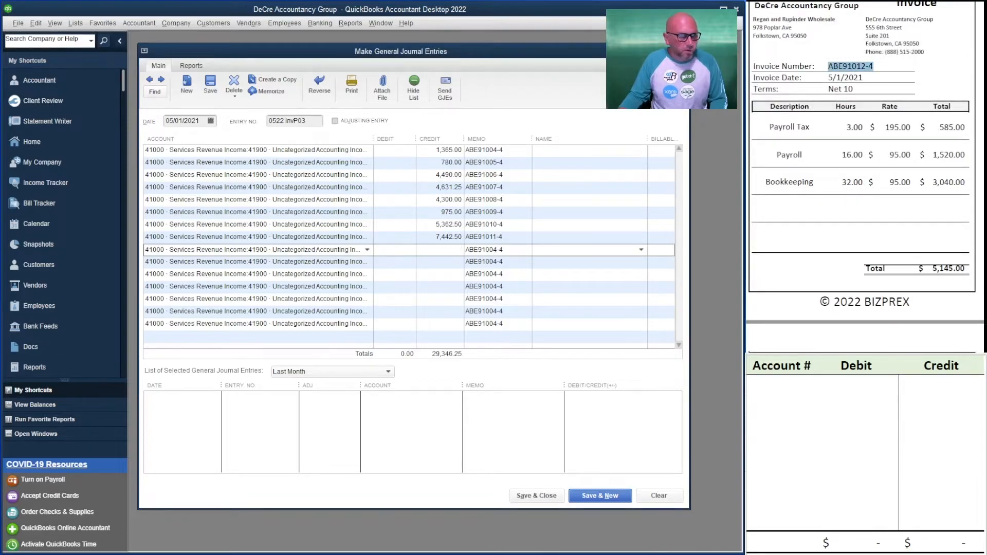
{"action": "key", "text": "Tab"}
{"action": "key", "text": "ctrl+v"}
{"action": "key", "text": "shift+Tab"}
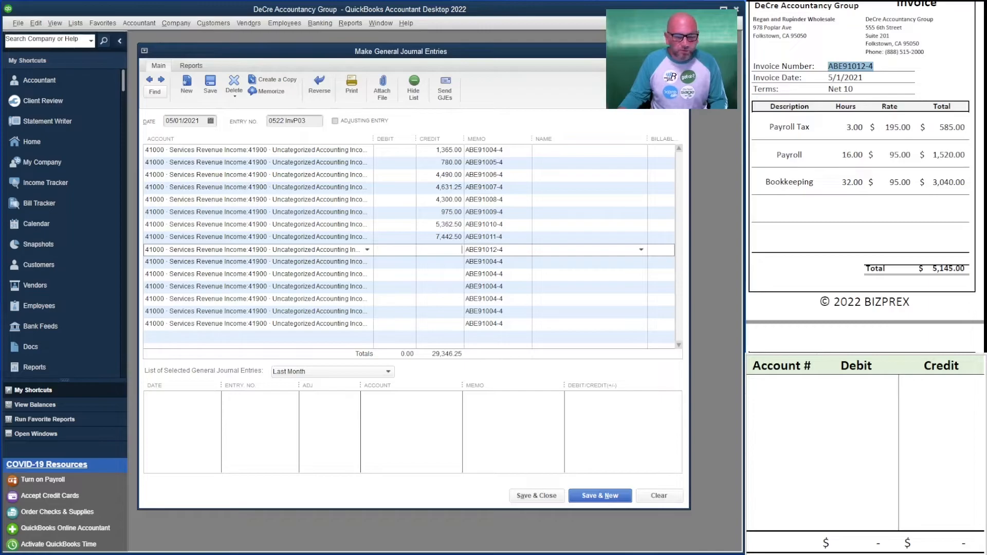
{"action": "type", "text": "5,145"}
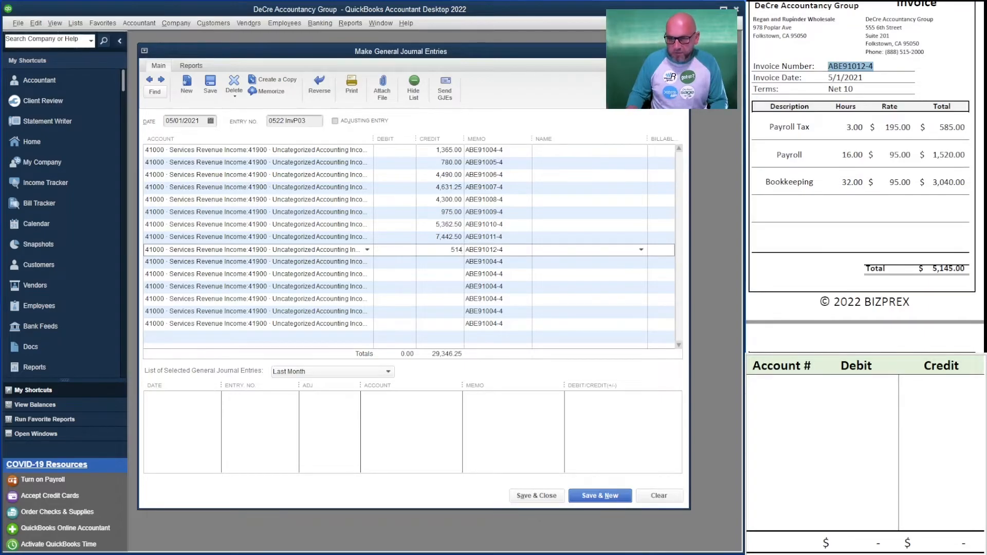
{"action": "key", "text": "Tab"}
{"action": "key", "text": "Tab"}
{"action": "key", "text": "Tab"}
{"action": "key", "text": "Tab"}
{"action": "key", "text": "Tab"}
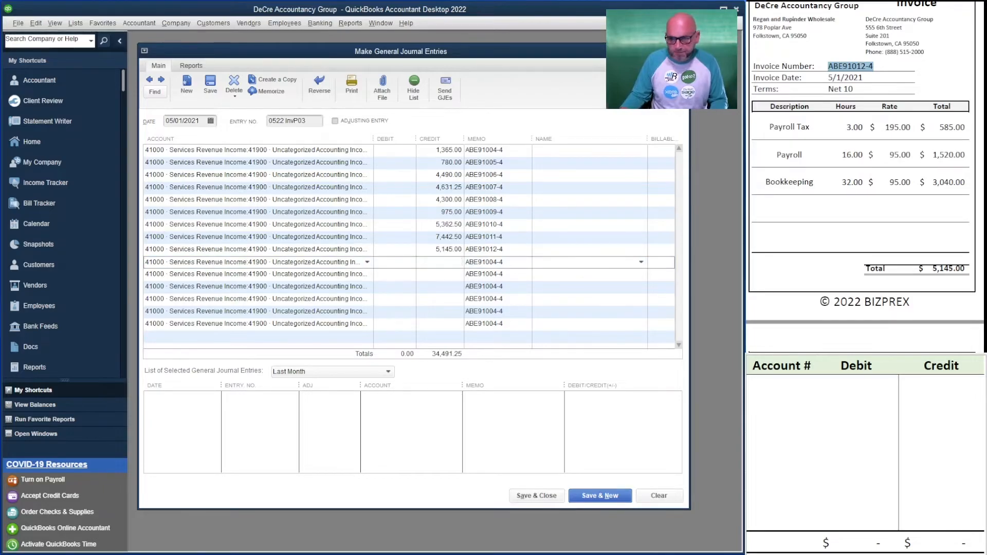
Replace the tenth line's memo with the Kiran Realty invoice number and credit that line 2,437.50.
{"action": "scroll", "coordinate": [864, 175], "scroll_direction": "down", "scroll_amount": 5}
{"action": "left_click_drag", "start_coordinate": [874, 107], "coordinate": [828, 106]}
{"action": "key", "text": "ctrl+c"}
{"action": "key", "text": "alt+Tab"}
{"action": "key", "text": "Tab"}
{"action": "key", "text": "ctrl+v"}
{"action": "key", "text": "shift+Tab"}
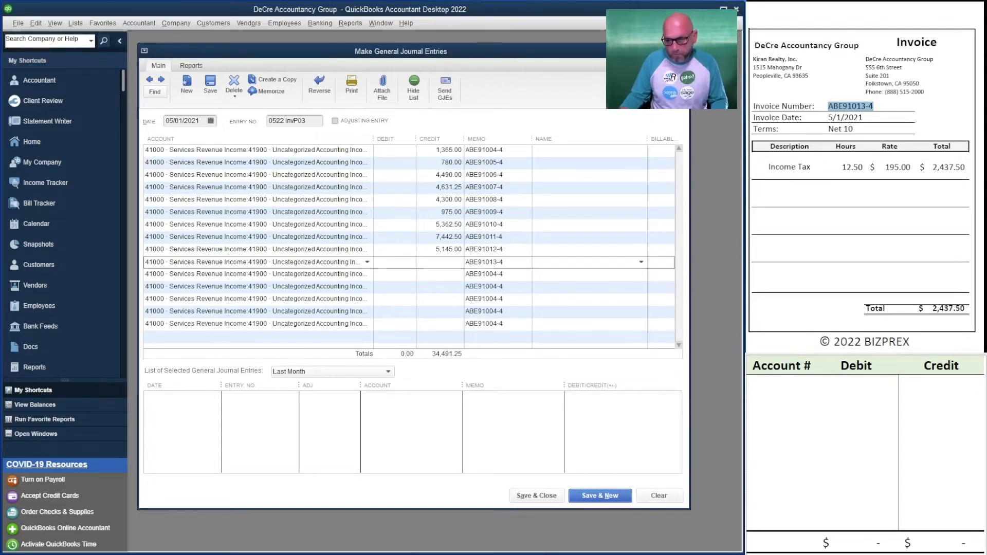
{"action": "type", "text": "2437.50"}
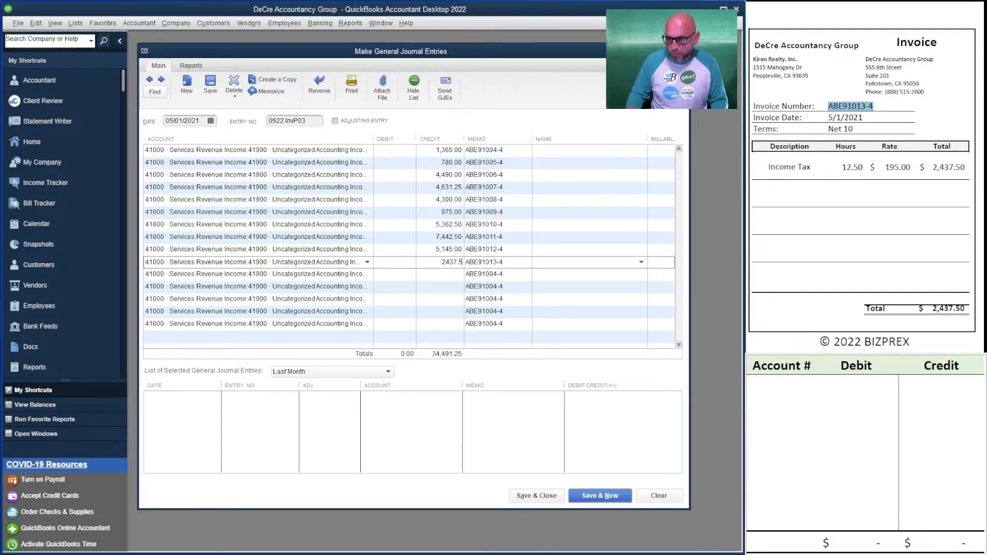
{"action": "key", "text": "Tab"}
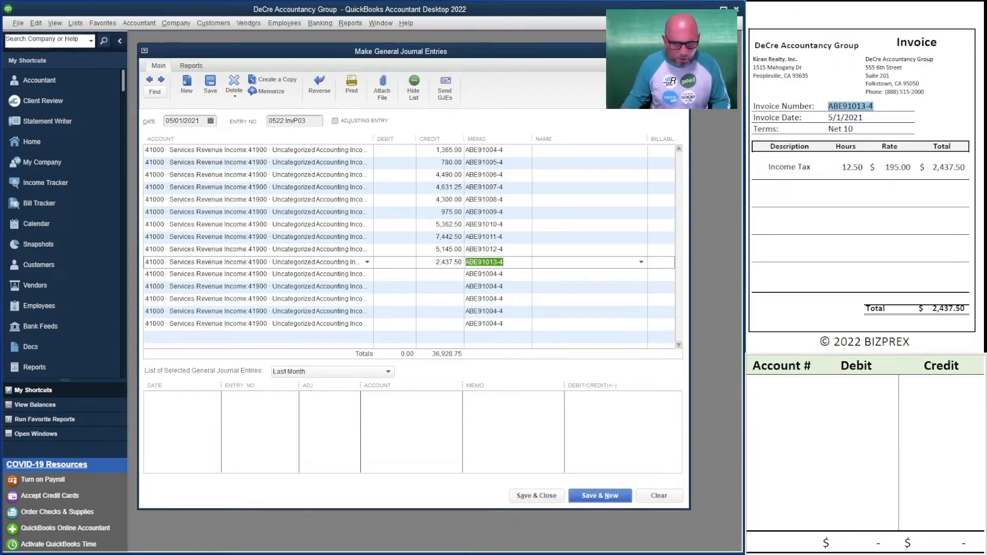
Replace the eleventh line's memo with the Bike Connection invoice number and credit that line 4,060.00.
{"action": "scroll", "coordinate": [864, 178], "scroll_direction": "down", "scroll_amount": 8}
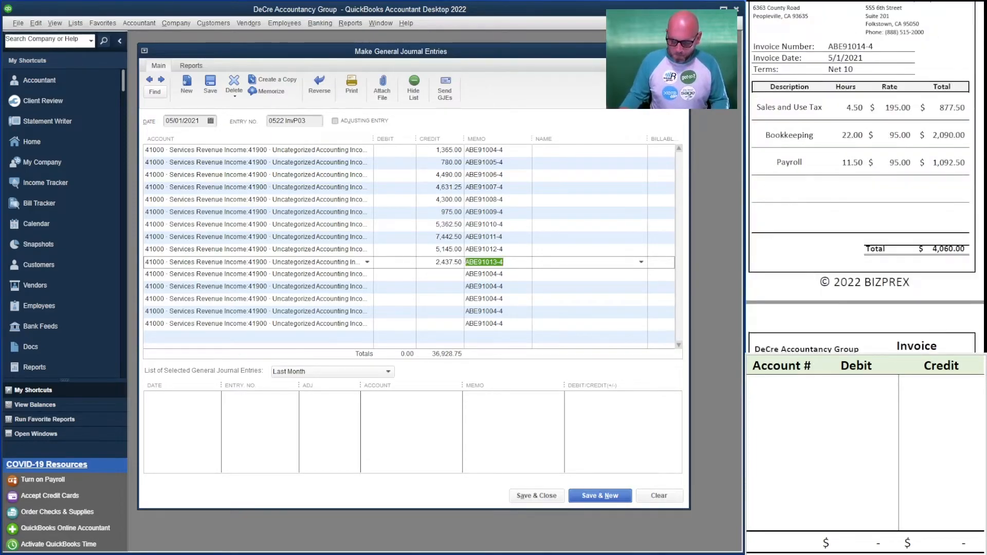
{"action": "scroll", "coordinate": [864, 177], "scroll_direction": "up", "scroll_amount": 2}
{"action": "left_click_drag", "start_coordinate": [875, 96], "coordinate": [815, 96]}
{"action": "key", "text": "ctrl+c"}
{"action": "left_click", "coordinate": [506, 275]}
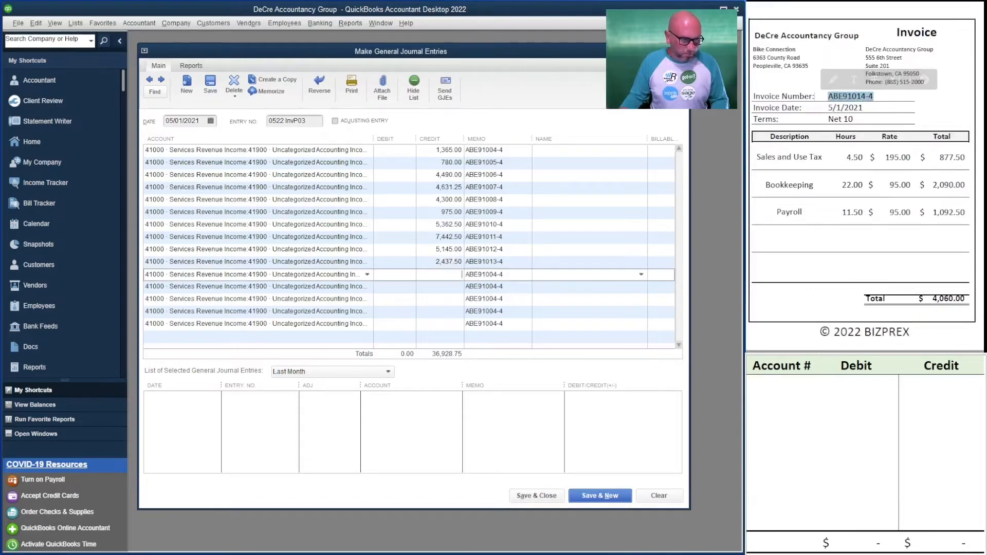
{"action": "left_click_drag", "start_coordinate": [507, 274], "coordinate": [465, 275]}
{"action": "key", "text": "ctrl+v"}
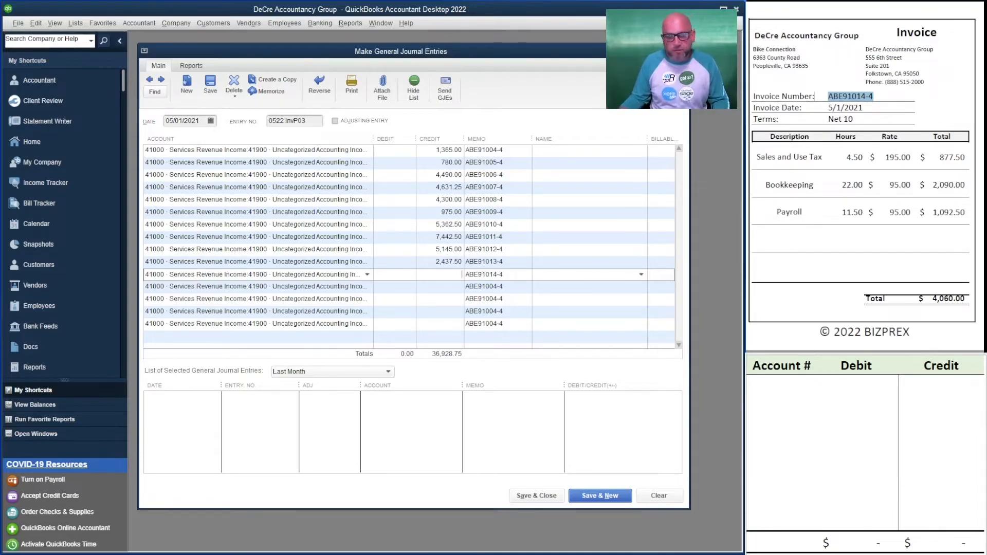
{"action": "type", "text": "060"}
{"action": "key", "text": "Tab"}
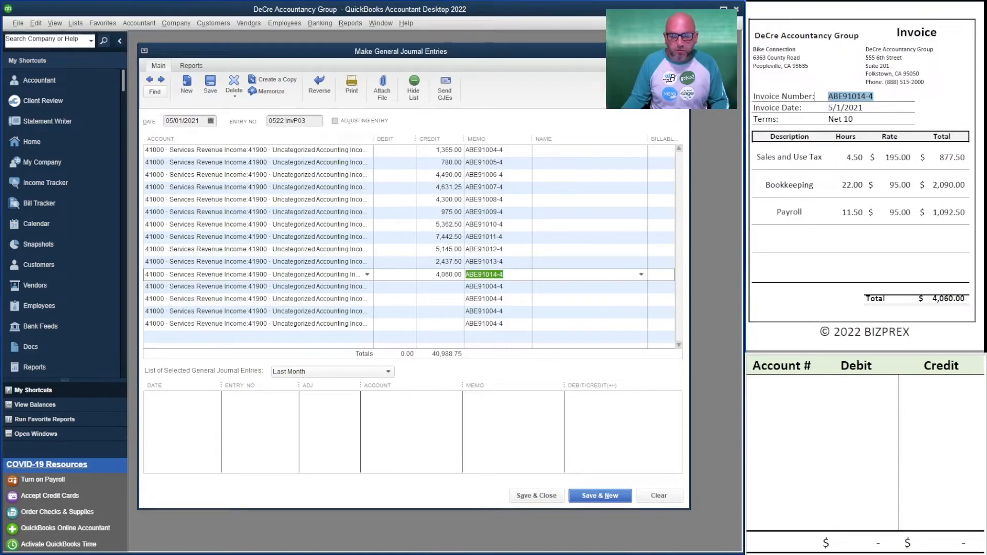
{"action": "key", "text": "Tab"}
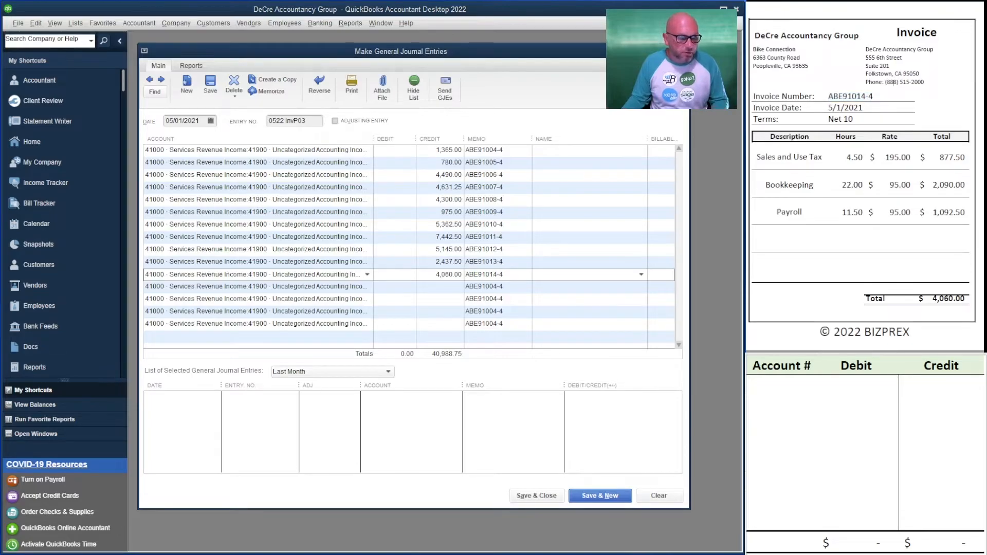
Replace the twelfth line's memo with the Garden Square Appartments invoice number and credit that line 4,192.50.
{"action": "scroll", "coordinate": [864, 178], "scroll_direction": "down", "scroll_amount": 5}
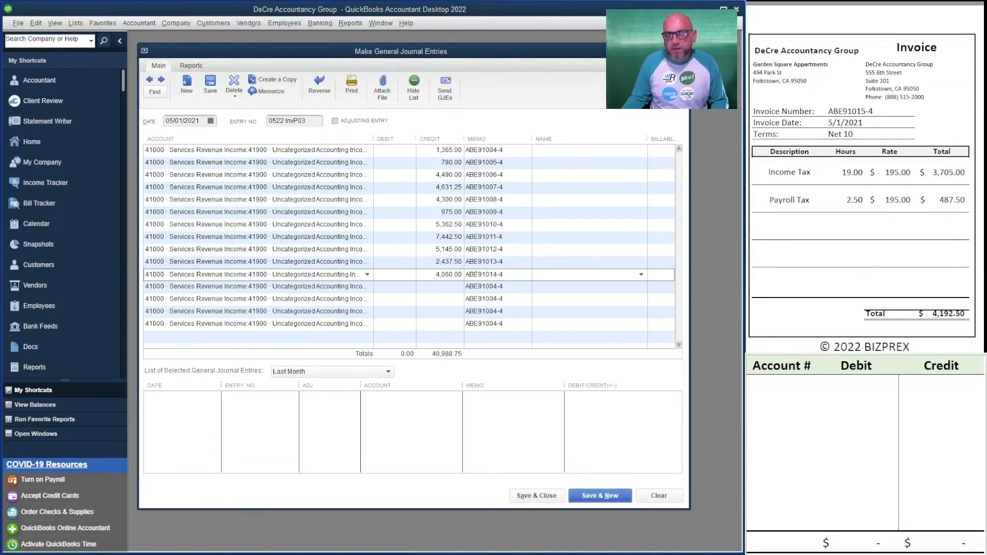
{"action": "left_click_drag", "start_coordinate": [875, 112], "coordinate": [827, 112]}
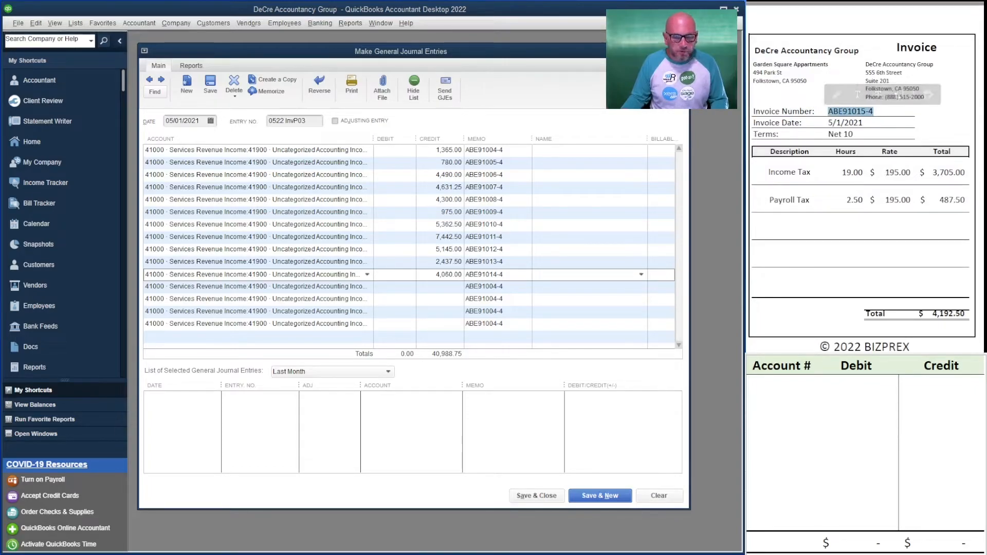
{"action": "double_click", "coordinate": [485, 287]}
{"action": "key", "text": "ctrl+v"}
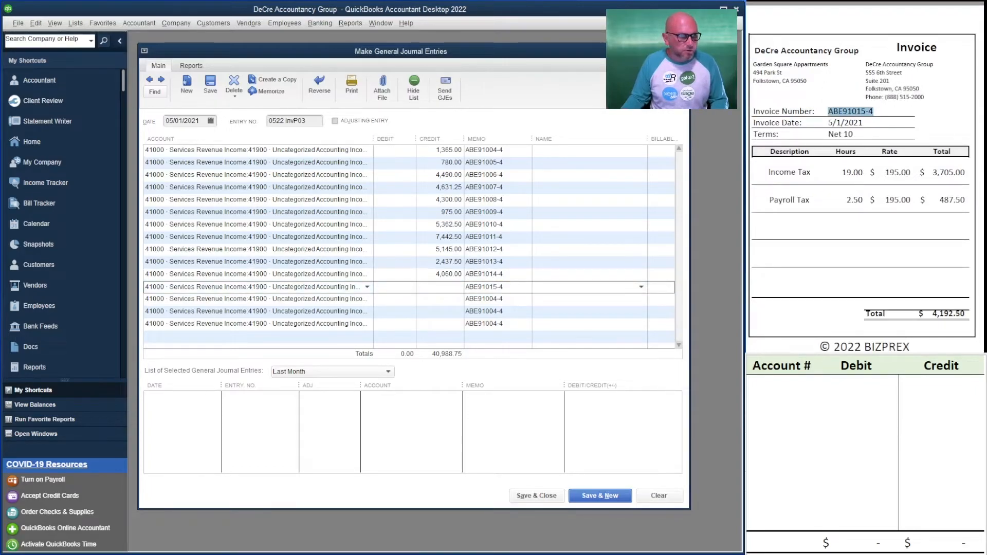
{"action": "type", "text": "4,192"}
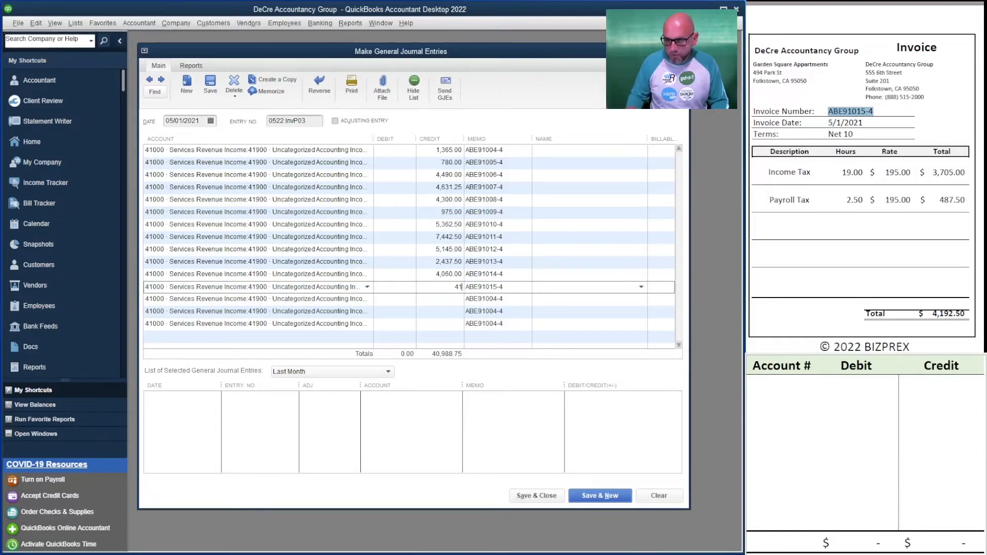
{"action": "type", "text": ".50"}
{"action": "key", "text": "Tab"}
{"action": "key", "text": "Tab"}
{"action": "key", "text": "Tab"}
{"action": "key", "text": "Tab"}
{"action": "key", "text": "Tab"}
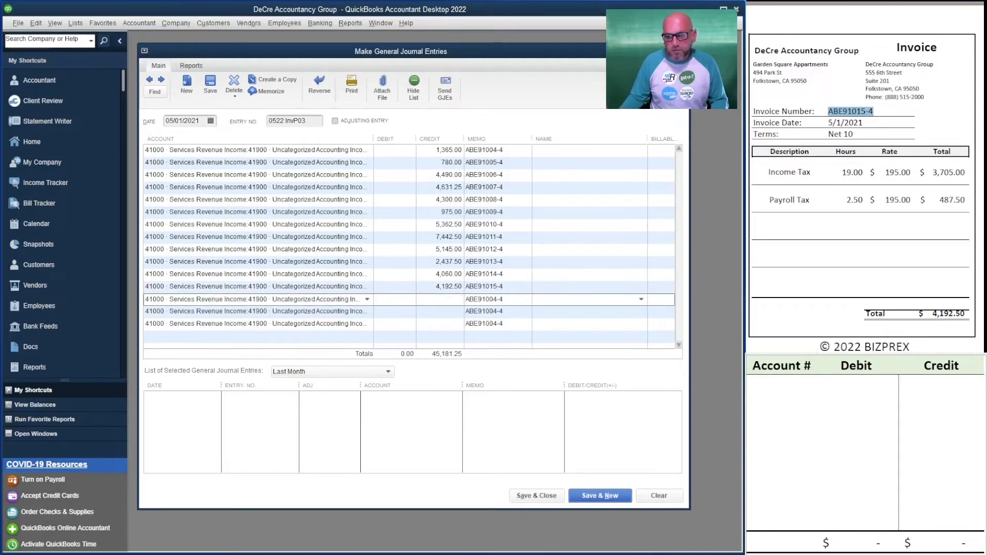
Replace the thirteenth line's memo with the Clean Home 4 All invoice number and credit that line 390.00.
{"action": "scroll", "coordinate": [864, 178], "scroll_direction": "down", "scroll_amount": 5}
{"action": "left_click_drag", "start_coordinate": [875, 102], "coordinate": [828, 102]}
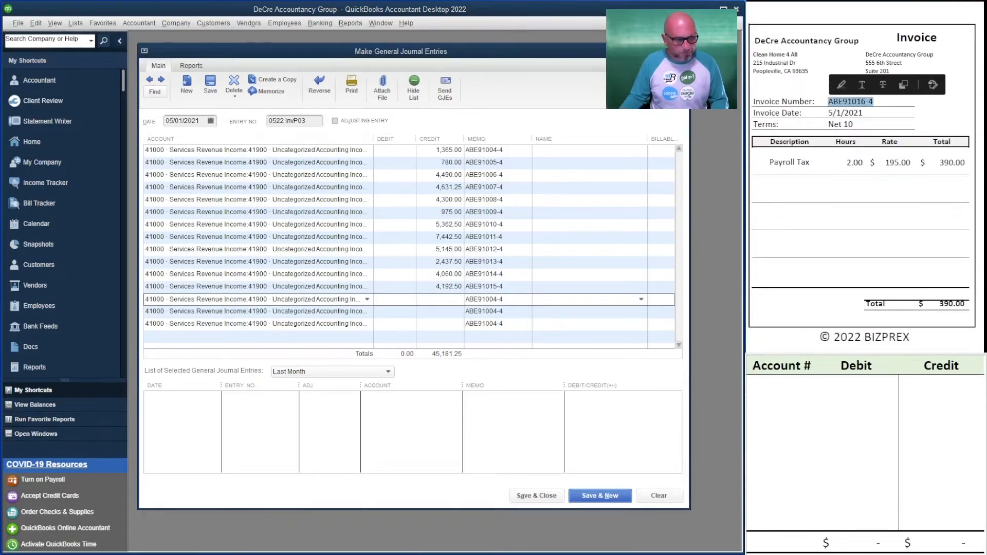
{"action": "left_click_drag", "start_coordinate": [505, 300], "coordinate": [466, 300]}
{"action": "key", "text": "ctrl+v"}
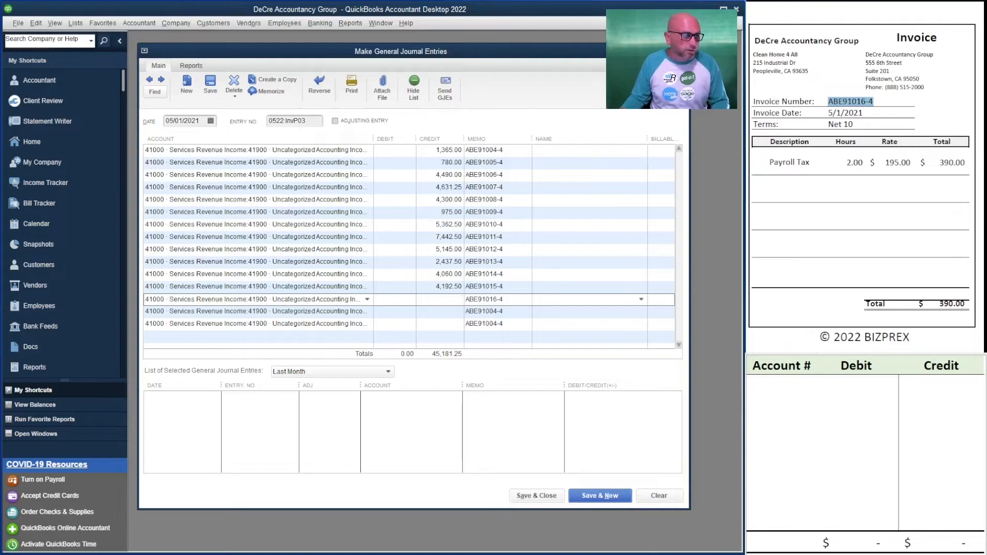
{"action": "type", "text": "390"}
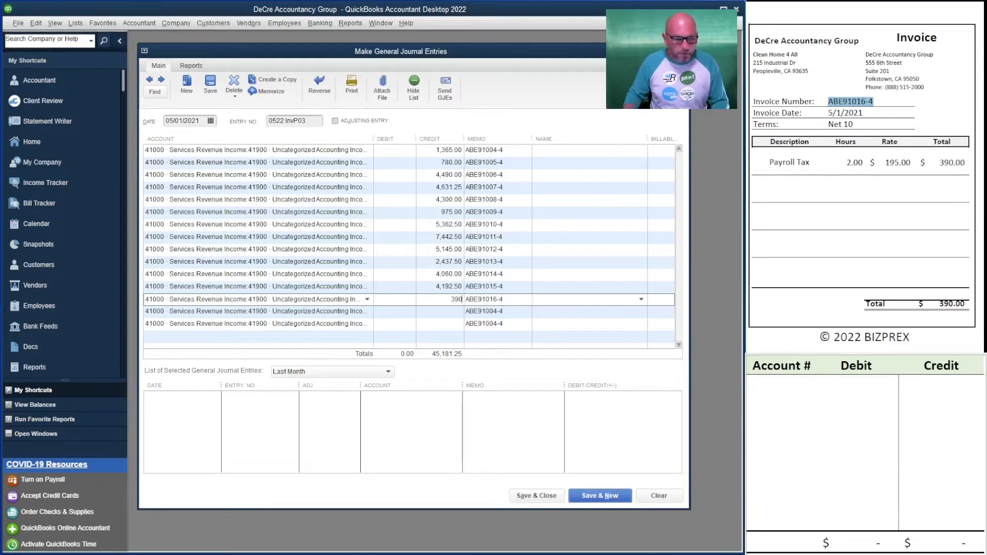
{"action": "key", "text": "Tab"}
Replace the fourteenth line's memo with the Tri County Fence Company invoice number and credit that line 14,413.75.
{"action": "left_click", "coordinate": [440, 312]}
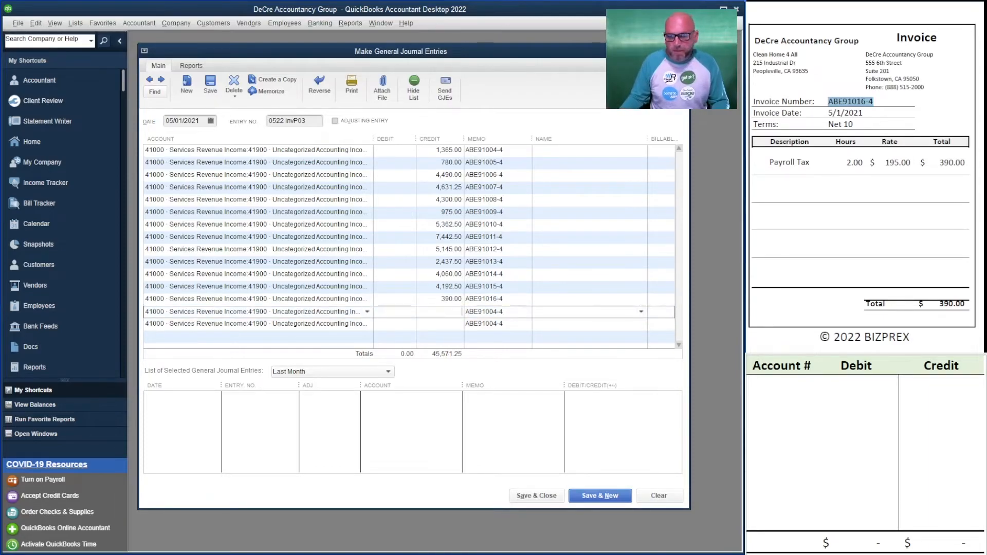
{"action": "scroll", "coordinate": [862, 206], "scroll_direction": "down", "scroll_amount": 3}
{"action": "scroll", "coordinate": [862, 206], "scroll_direction": "down", "scroll_amount": 3}
{"action": "left_click_drag", "start_coordinate": [875, 117], "coordinate": [827, 116]}
{"action": "key", "text": "ctrl+c"}
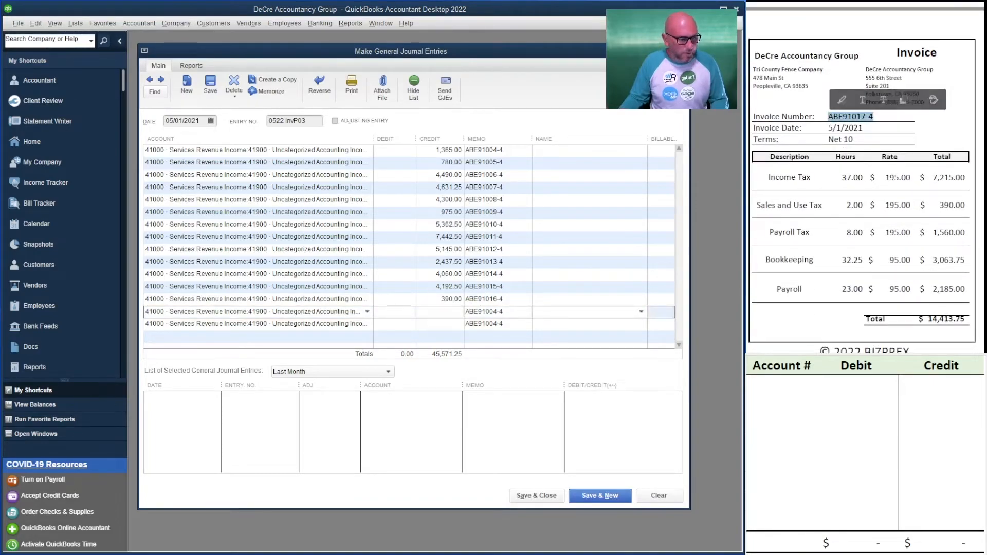
{"action": "left_click_drag", "start_coordinate": [506, 312], "coordinate": [465, 312]}
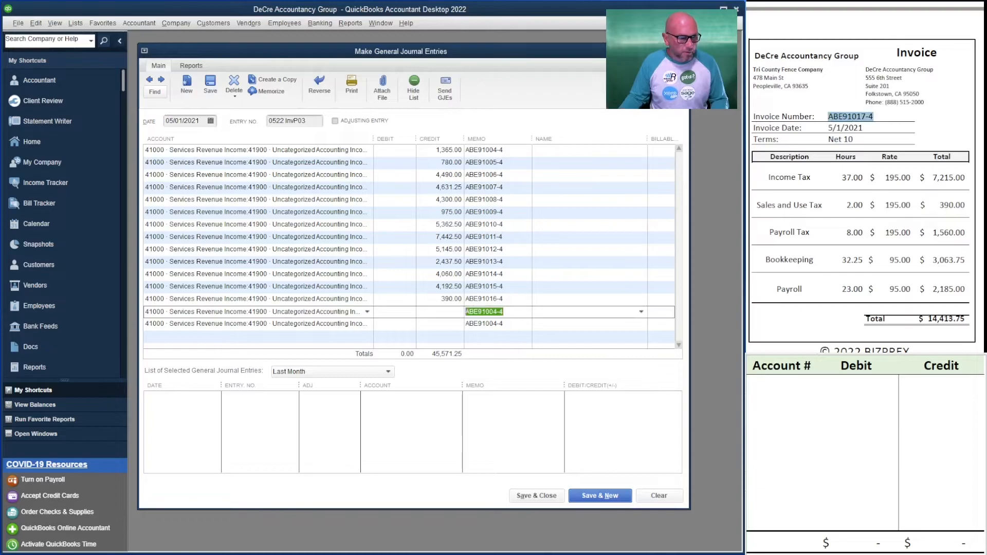
{"action": "key", "text": "ctrl+v"}
{"action": "type", "text": "14413.75"}
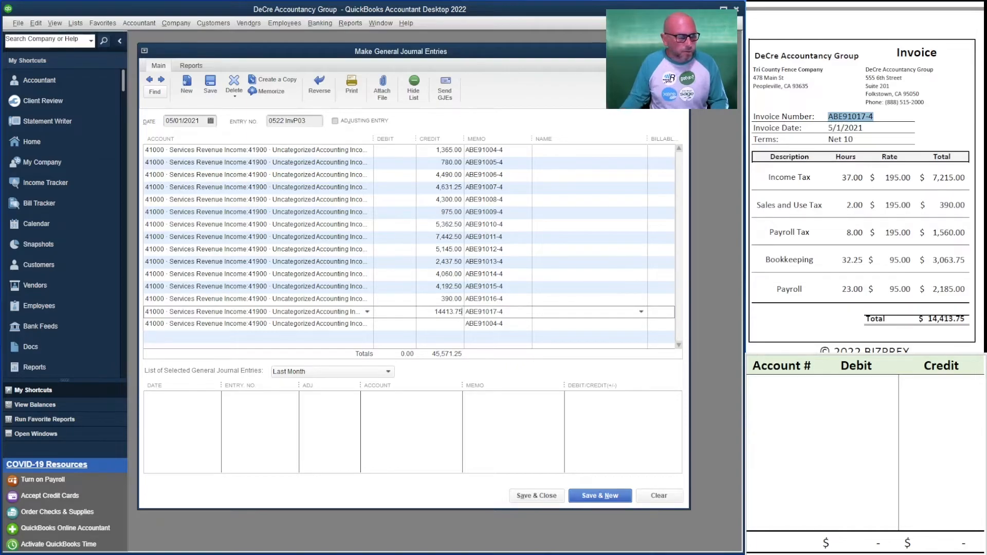
{"action": "key", "text": "Tab"}
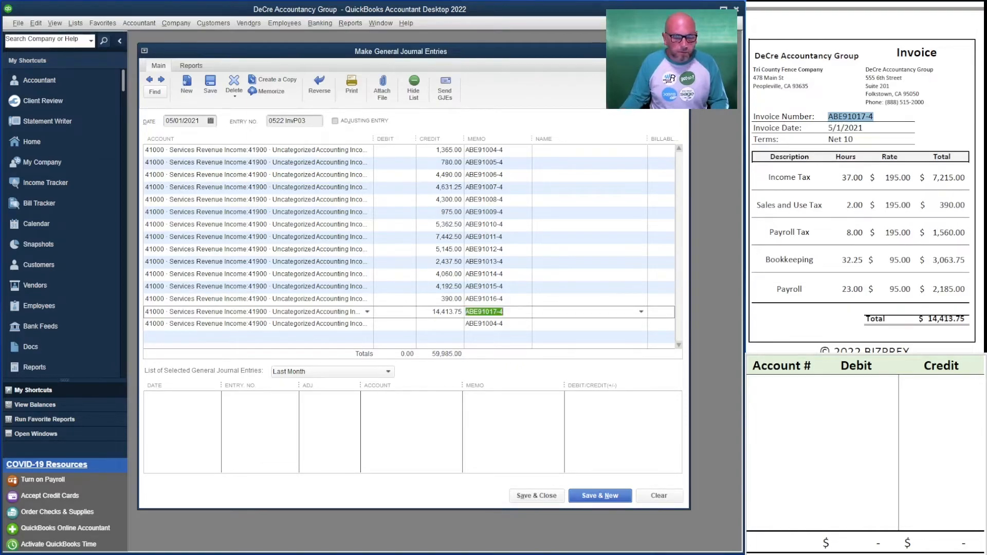
Replace the fifteenth line's memo with the Wholesale Produce invoice number and credit that line 975.00.
{"action": "left_click", "coordinate": [441, 324]}
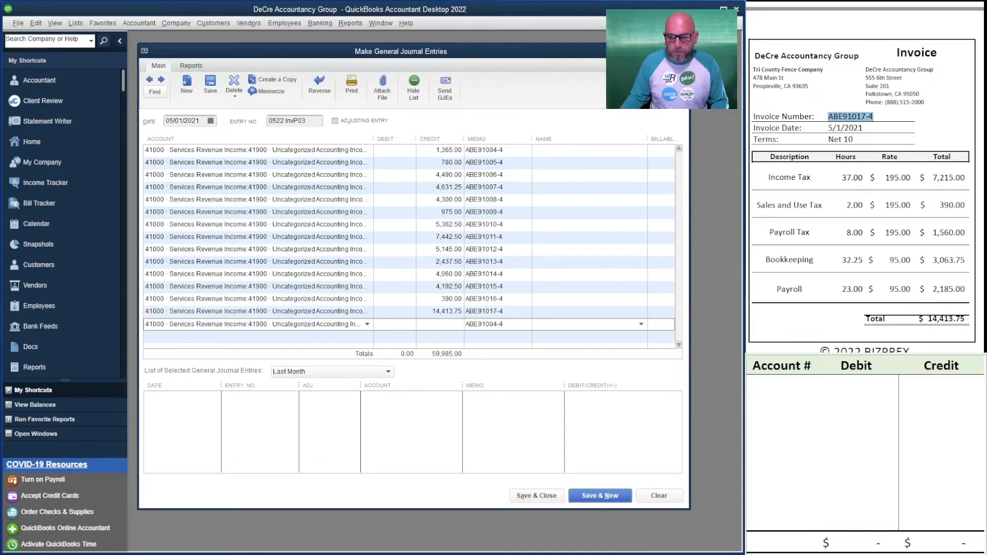
{"action": "scroll", "coordinate": [864, 177], "scroll_direction": "down", "scroll_amount": 10}
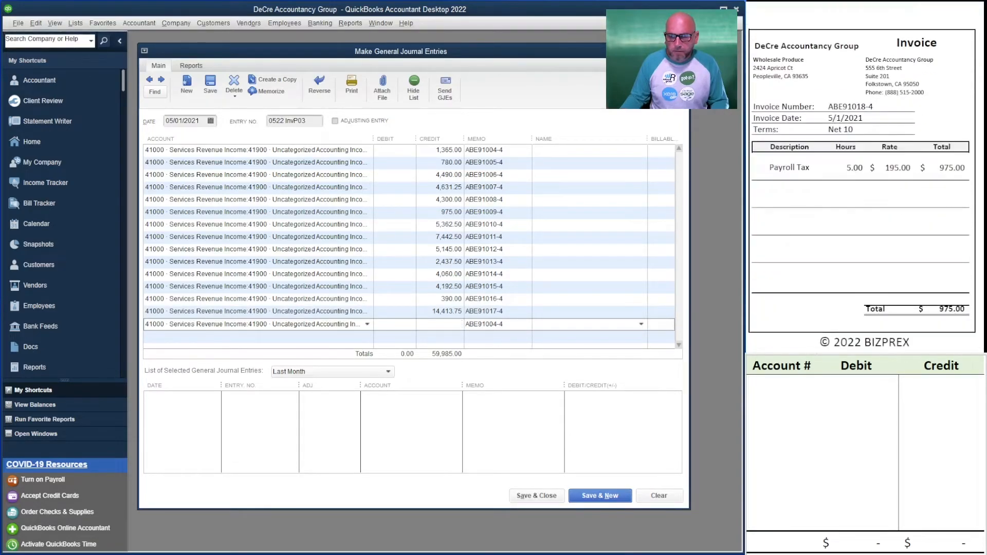
{"action": "scroll", "coordinate": [864, 178], "scroll_direction": "down", "scroll_amount": 1}
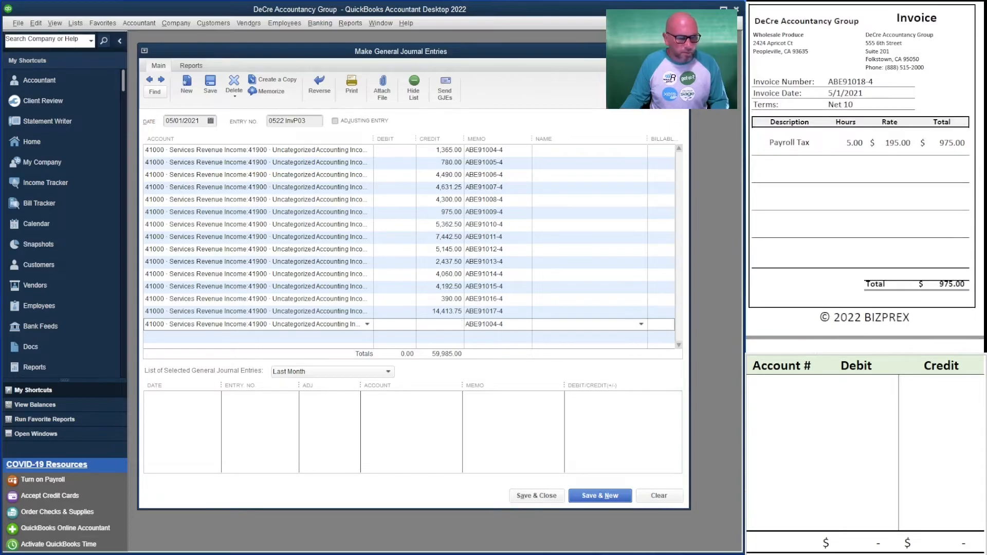
{"action": "left_click_drag", "start_coordinate": [874, 82], "coordinate": [828, 81]}
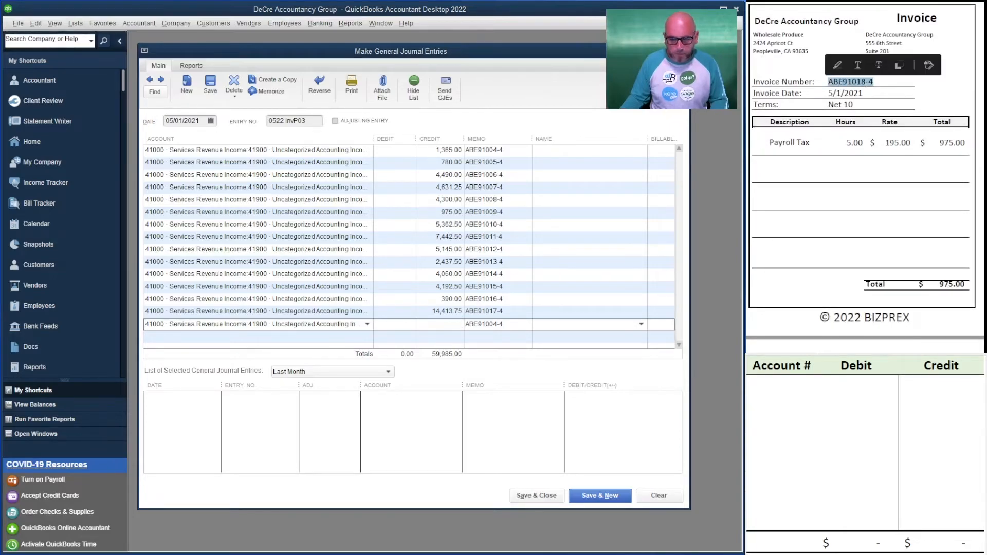
{"action": "key", "text": "ctrl+c"}
{"action": "key", "text": "alt+Tab"}
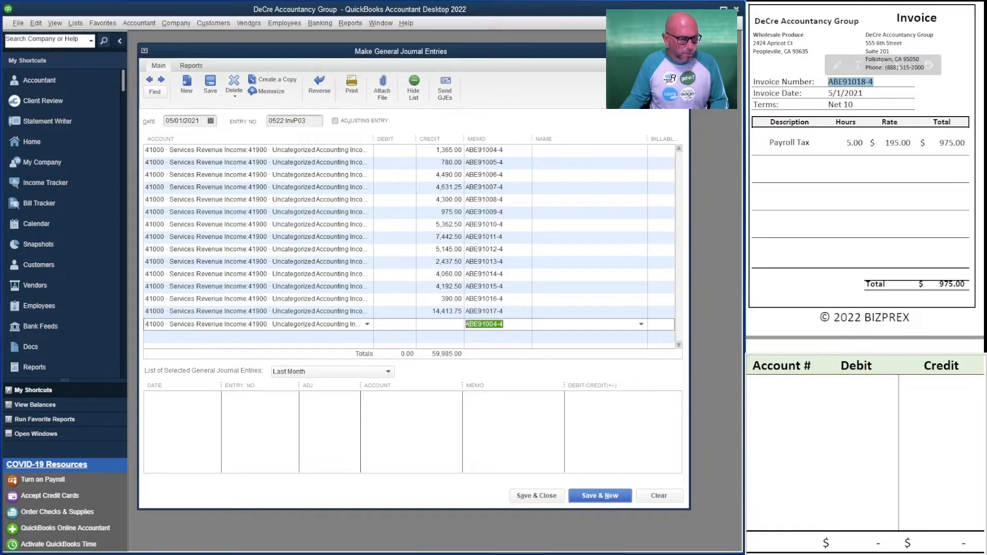
{"action": "key", "text": "ctrl+v"}
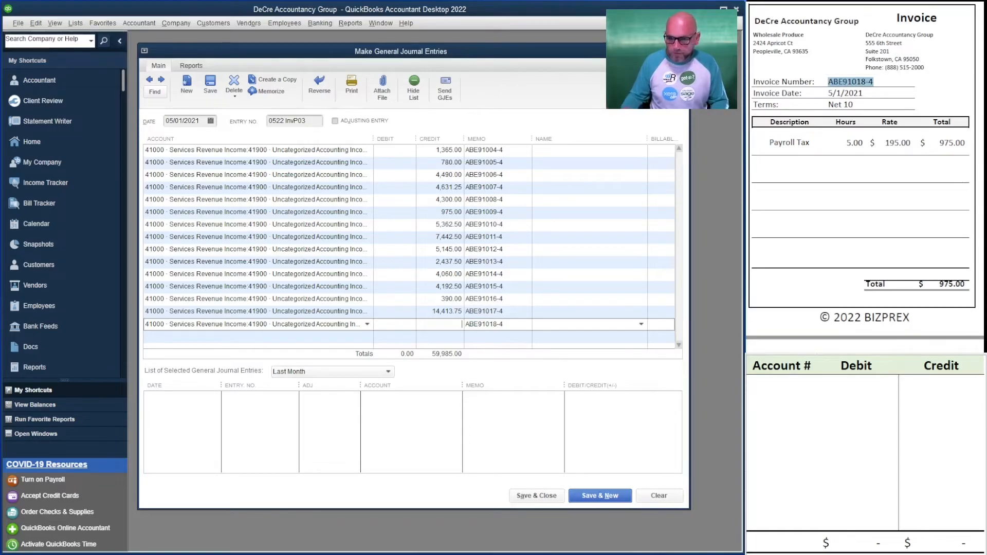
{"action": "type", "text": "975"}
{"action": "key", "text": "Tab"}
{"action": "key", "text": "Tab"}
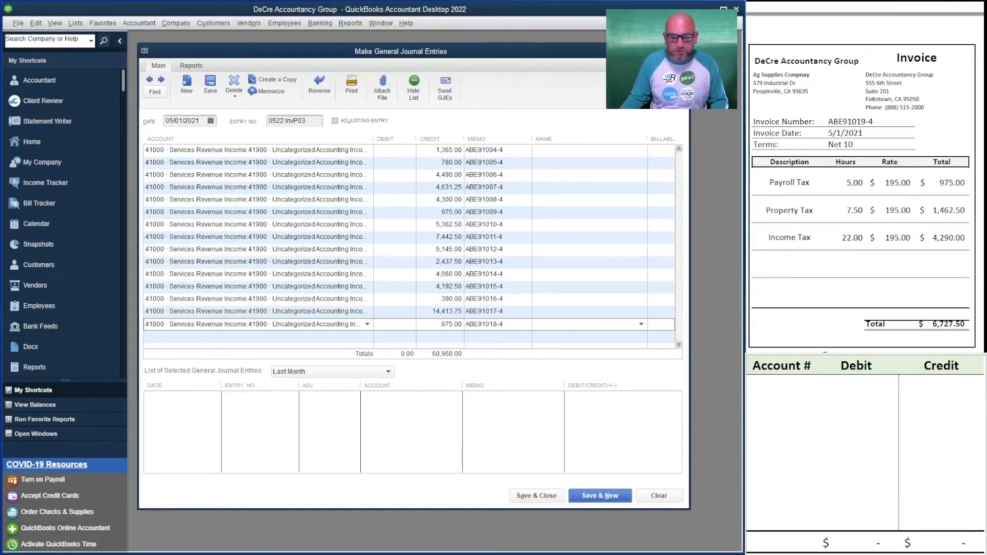
Copy the fifteenth line's account, 41900 Uncategorized Accounting Income under Services Revenue Income, into the run of blank lines below it.
{"action": "left_click", "coordinate": [152, 324]}
{"action": "left_click", "coordinate": [166, 324]}
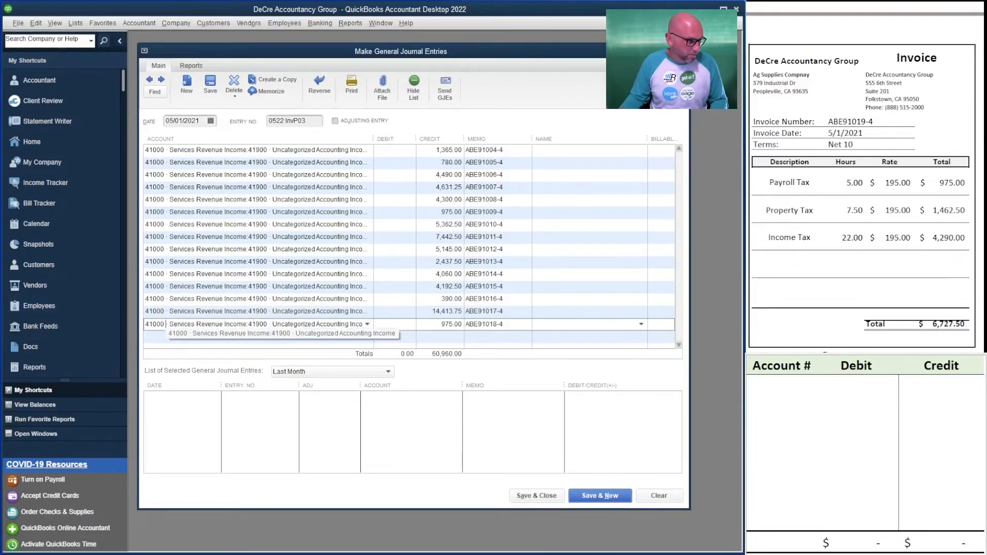
{"action": "left_click_drag", "start_coordinate": [146, 325], "coordinate": [366, 325]}
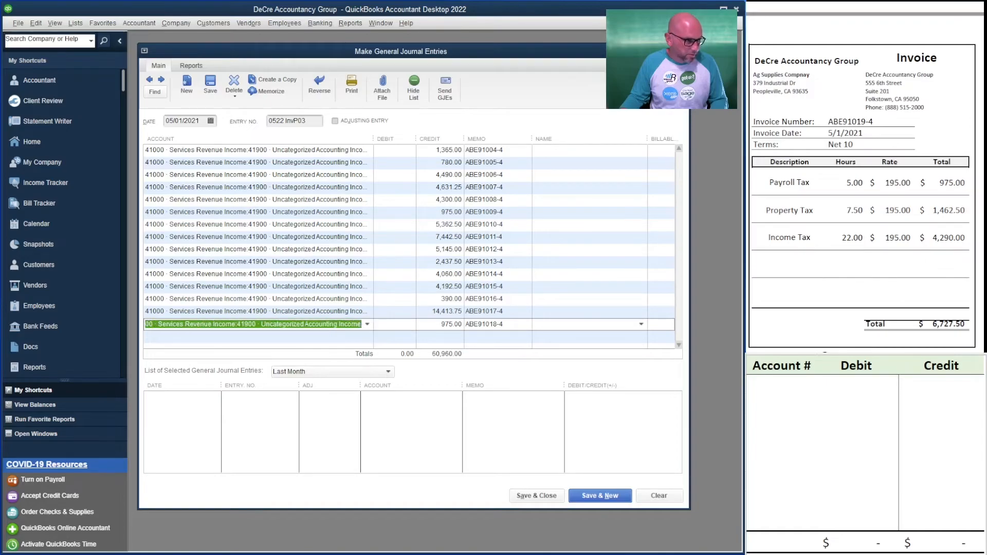
{"action": "key", "text": "ctrl+c"}
{"action": "key", "text": "Down"}
{"action": "key", "text": "ctrl+v"}
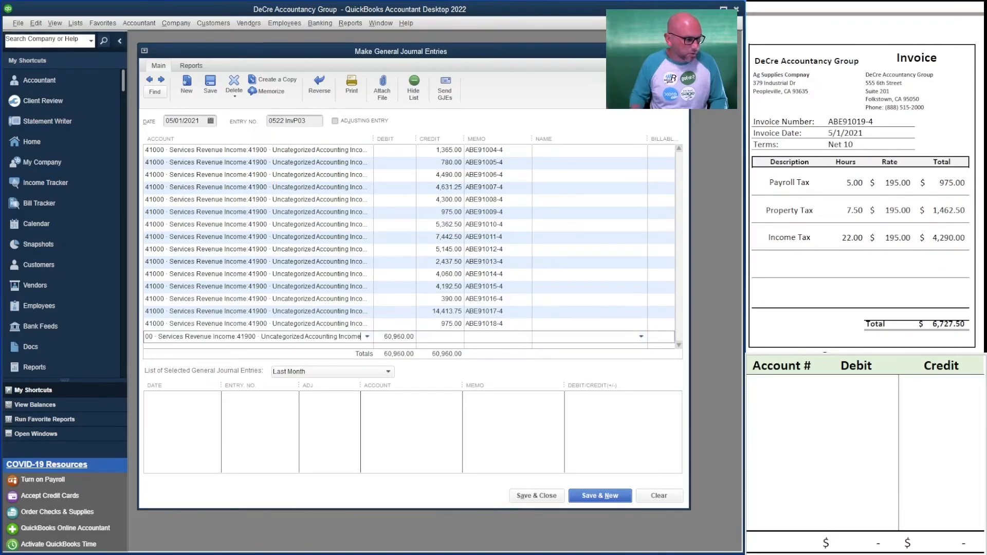
{"action": "key", "text": "Down"}
{"action": "key", "text": "ctrl+v"}
{"action": "key", "text": "Down"}
{"action": "key", "text": "ctrl+v"}
{"action": "key", "text": "Down"}
{"action": "key", "text": "ctrl+v"}
{"action": "key", "text": "Down"}
{"action": "key", "text": "ctrl+v"}
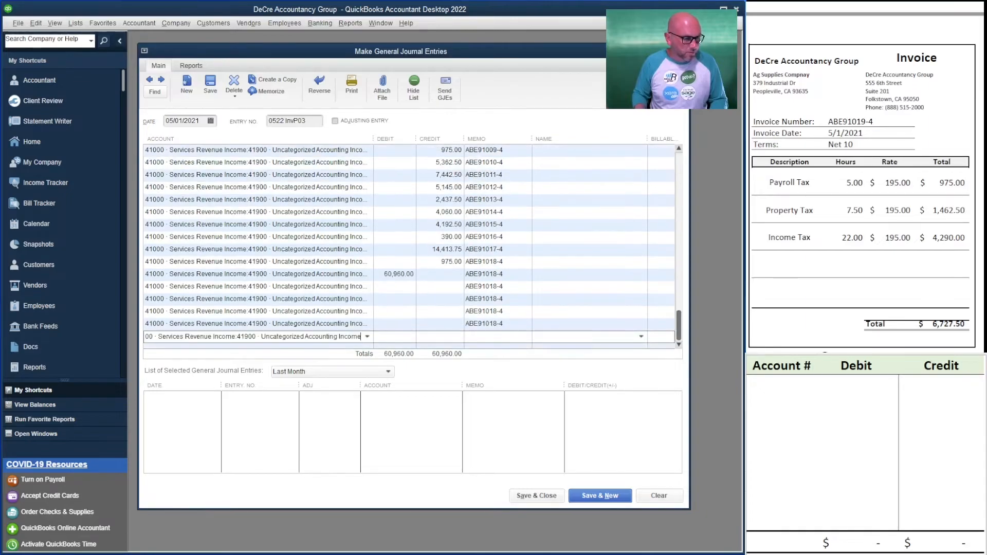
{"action": "key", "text": "Down"}
{"action": "key", "text": "ctrl+v"}
{"action": "key", "text": "Down"}
{"action": "key", "text": "ctrl+v"}
{"action": "key", "text": "Down"}
{"action": "key", "text": "ctrl+v"}
{"action": "key", "text": "Down"}
{"action": "key", "text": "ctrl+v"}
Clear the sixteenth line's debit, credit that line 6,727.50, and replace its memo with the Ag Supplies invoice number.
{"action": "left_click", "coordinate": [400, 237]}
{"action": "double_click", "coordinate": [401, 237]}
{"action": "left_click", "coordinate": [401, 237]}
{"action": "double_click", "coordinate": [400, 237]}
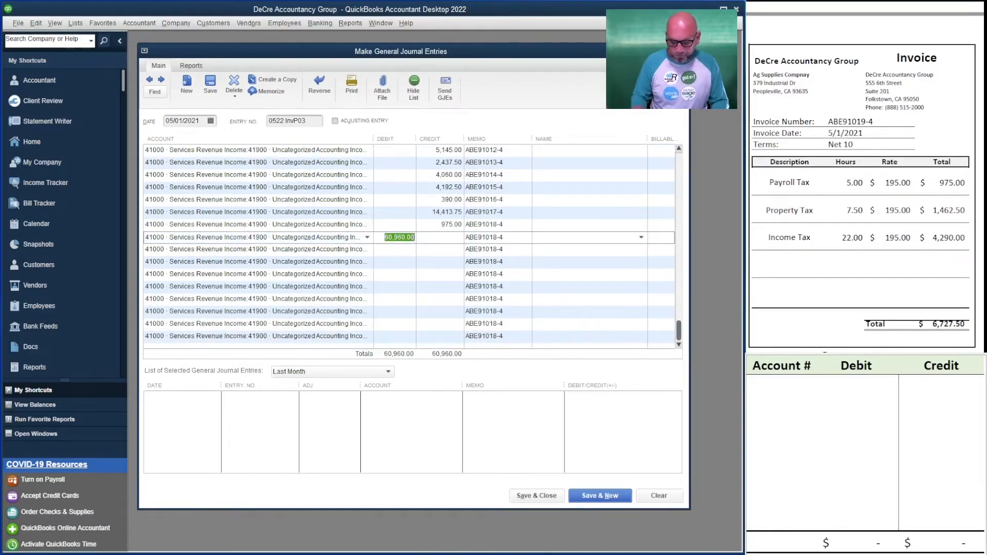
{"action": "key", "text": "Delete"}
{"action": "type", "text": "6727.50"}
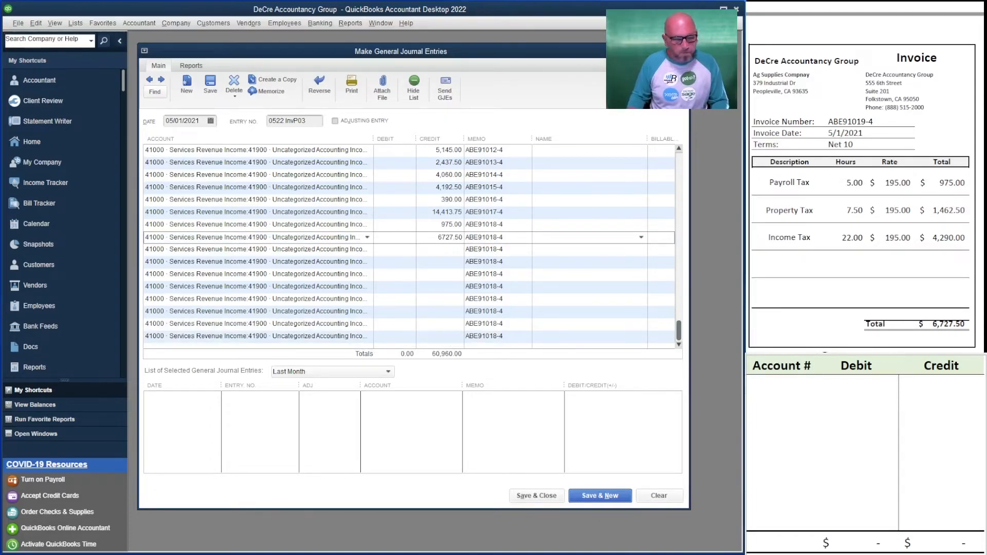
{"action": "key", "text": "Tab"}
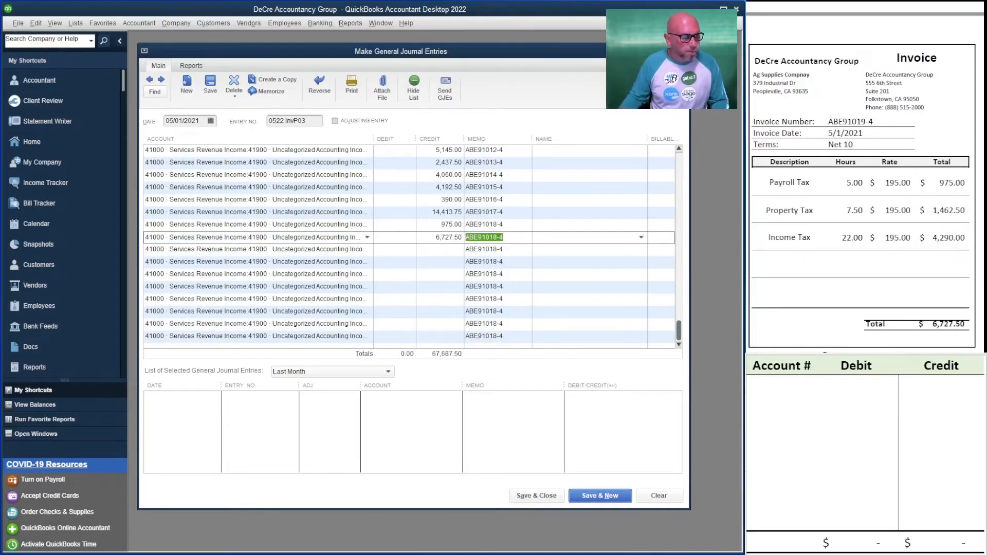
{"action": "left_click_drag", "start_coordinate": [875, 122], "coordinate": [819, 122]}
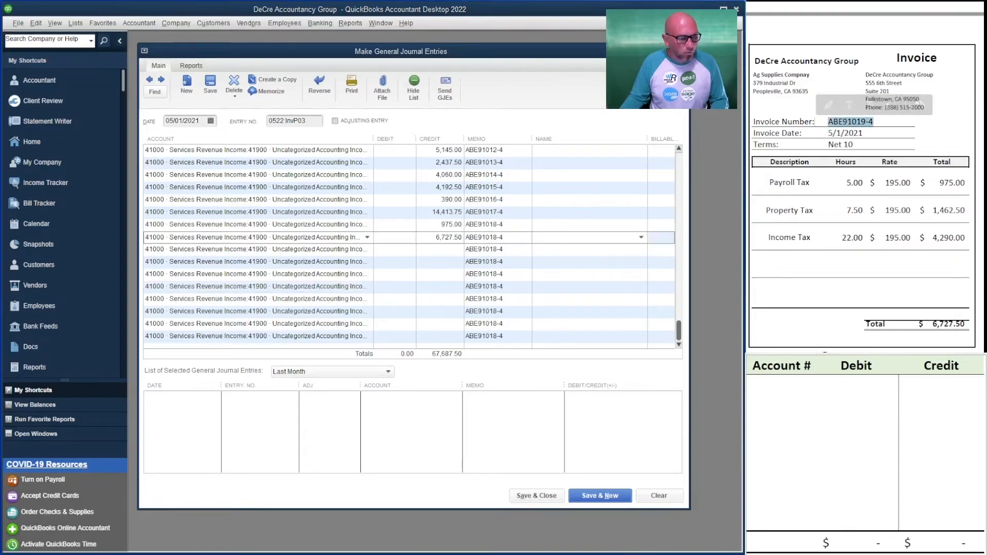
{"action": "key", "text": "ctrl+v"}
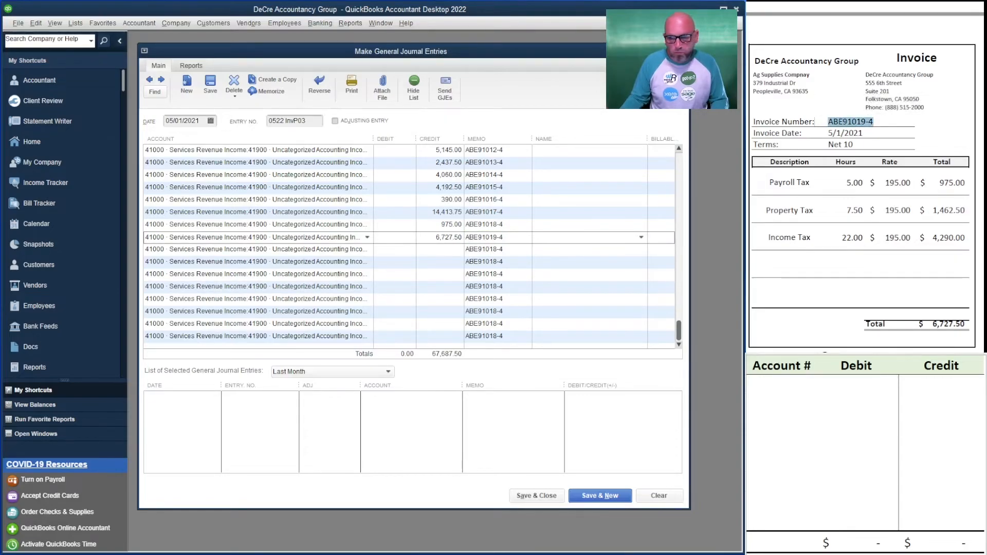
{"action": "scroll", "coordinate": [865, 206], "scroll_direction": "down", "scroll_amount": 10}
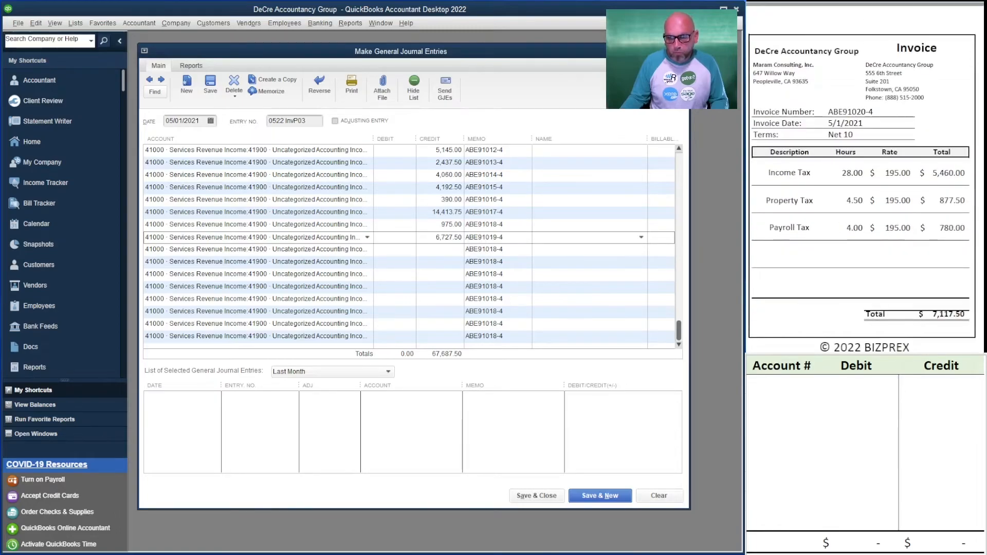
Replace the seventeenth line's memo with the Maram Consulting, Inc. invoice number and credit that line 7,117.50.
{"action": "left_click_drag", "start_coordinate": [878, 112], "coordinate": [821, 113]}
{"action": "left_click", "coordinate": [484, 250]}
{"action": "double_click", "coordinate": [485, 250]}
{"action": "key", "text": "ctrl+v"}
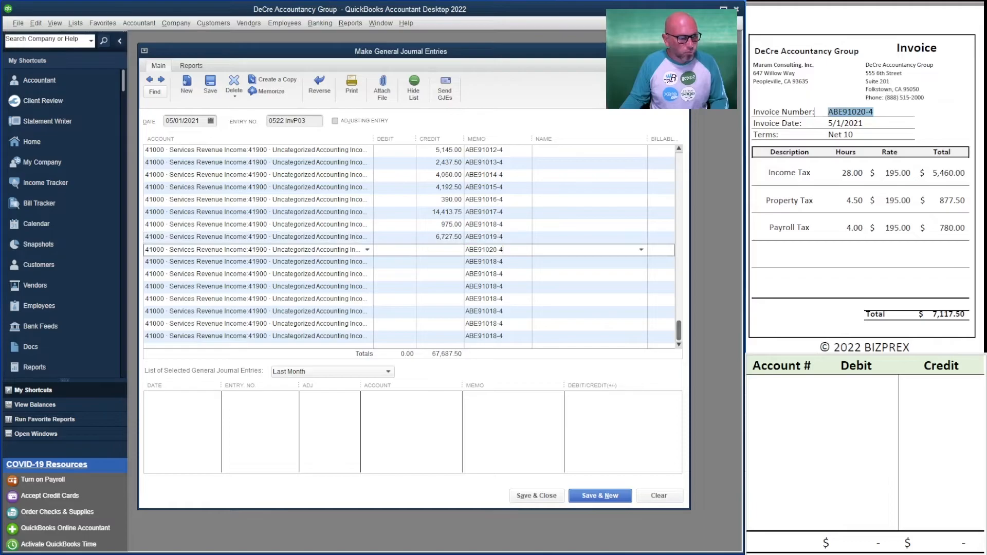
{"action": "type", "text": "7117.50"}
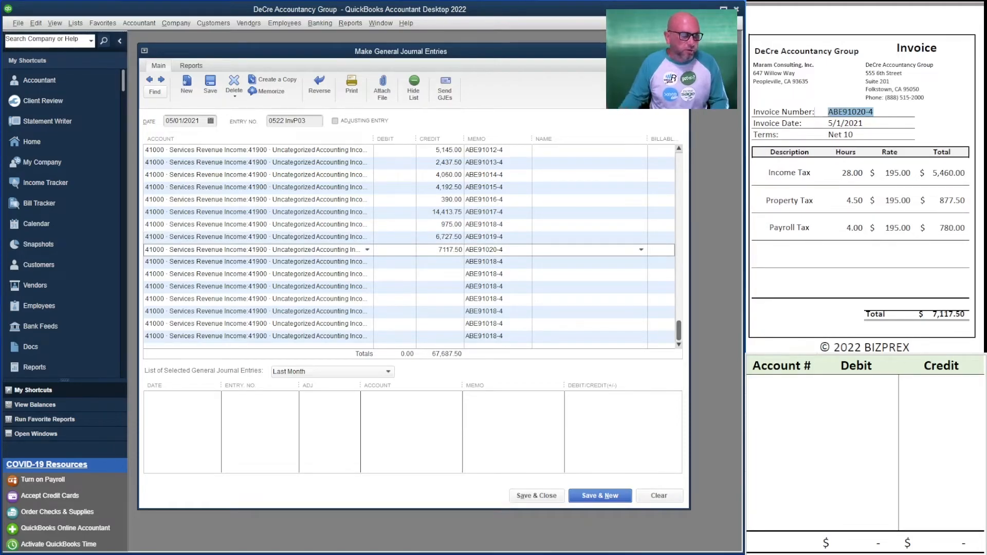
{"action": "key", "text": "Tab"}
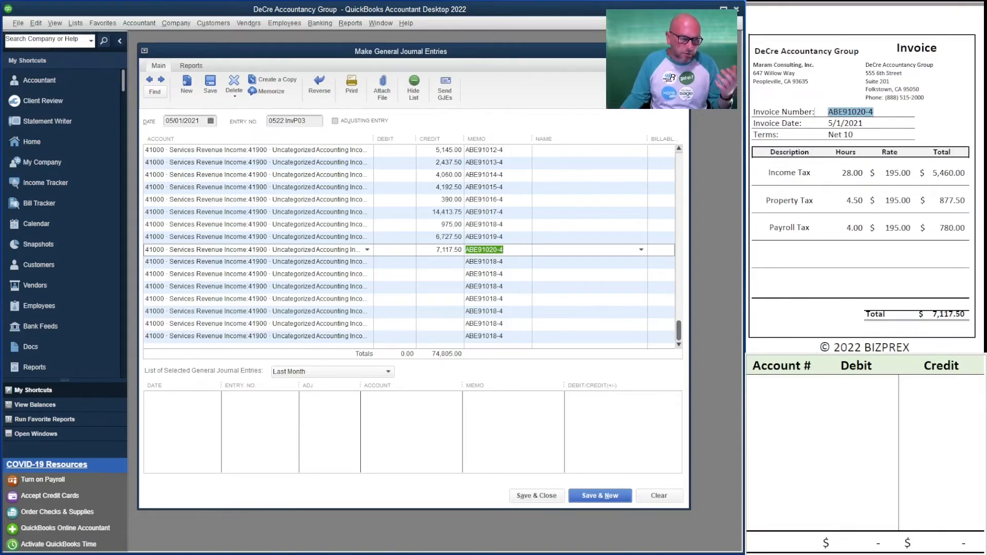
Replace the eighteenth line's memo with the next customer's invoice number and credit that line 1,462.50 for income tax services.
{"action": "scroll", "coordinate": [815, 112], "scroll_direction": "down", "scroll_amount": 16}
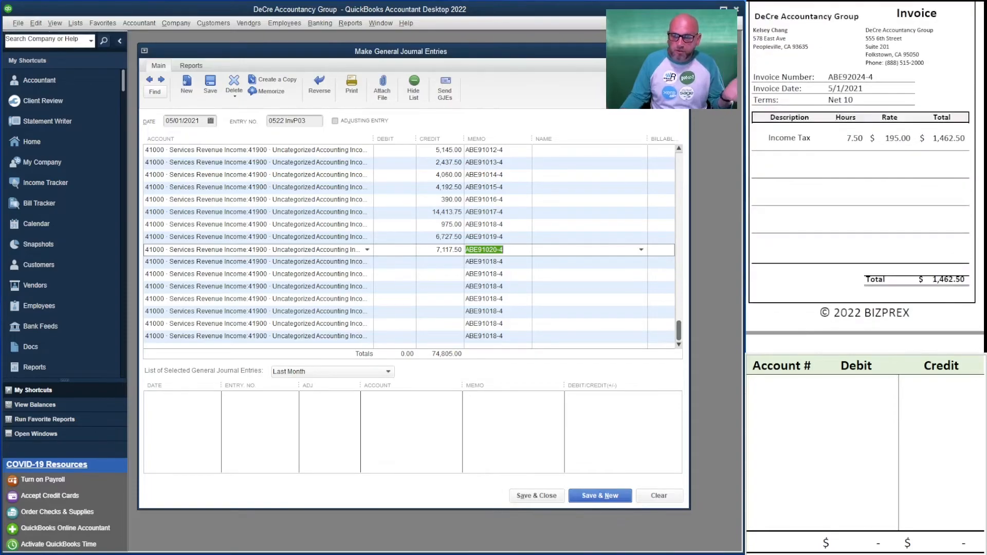
{"action": "scroll", "coordinate": [815, 111], "scroll_direction": "up", "scroll_amount": 1}
{"action": "left_click_drag", "start_coordinate": [875, 102], "coordinate": [828, 102]}
{"action": "key", "text": "ctrl+c"}
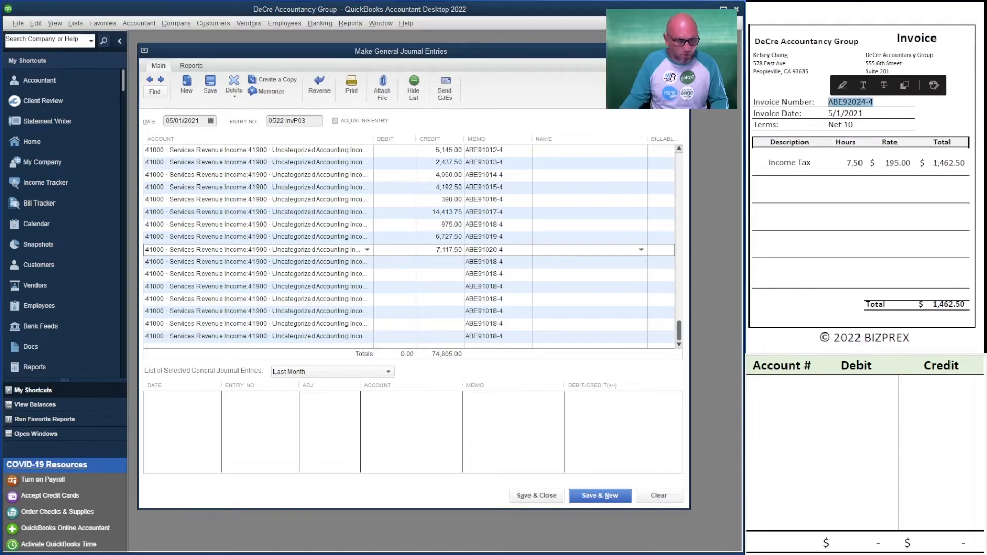
{"action": "left_click", "coordinate": [485, 262]}
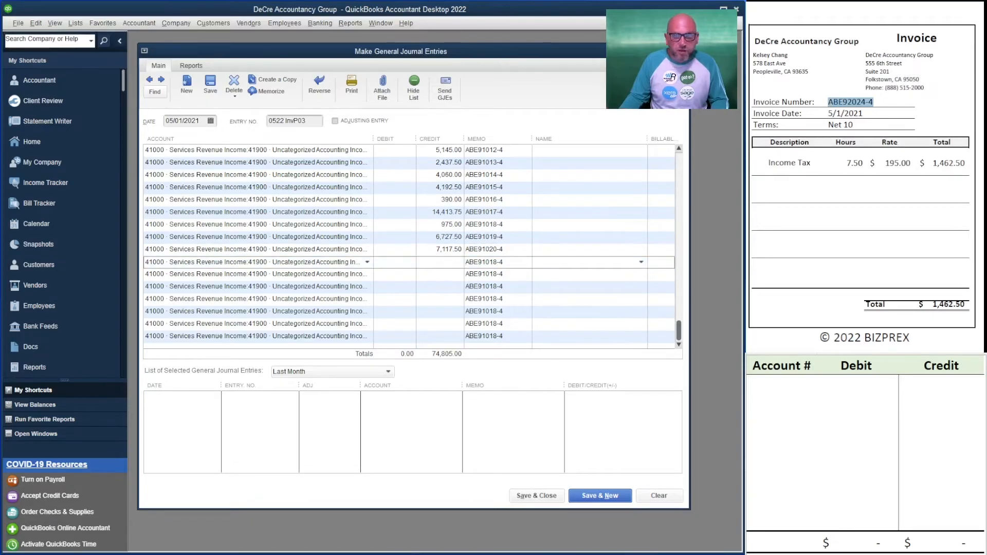
{"action": "key", "text": "ctrl+v"}
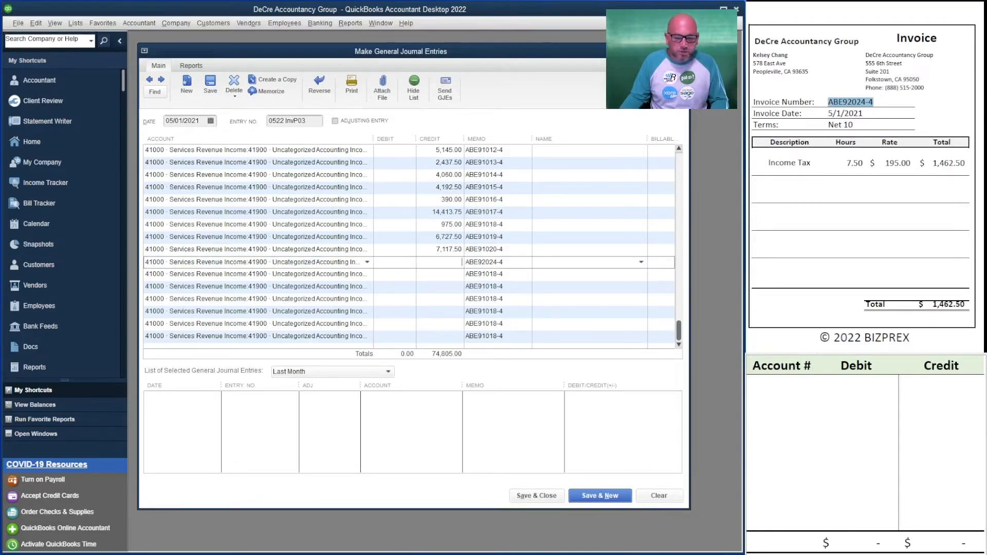
{"action": "type", "text": "1,4"}
{"action": "type", "text": "62.50"}
{"action": "key", "text": "Tab"}
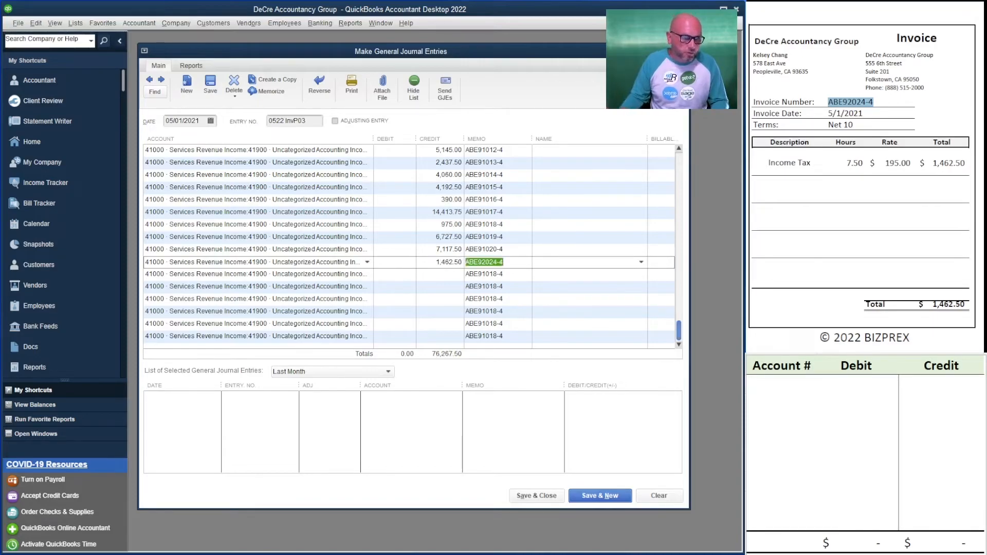
Replace the nineteenth line's memo with the following customer's invoice number and credit that line 731.25.
{"action": "scroll", "coordinate": [864, 206], "scroll_direction": "down", "scroll_amount": 10}
{"action": "scroll", "coordinate": [864, 180], "scroll_direction": "up", "scroll_amount": 2}
{"action": "left_click_drag", "start_coordinate": [875, 117], "coordinate": [828, 117]}
{"action": "key", "text": "ctrl+c"}
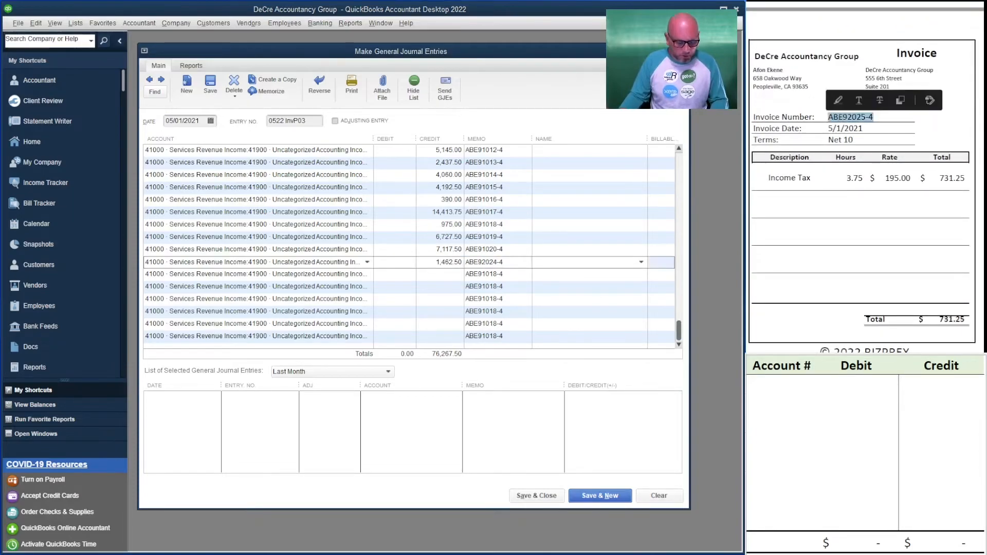
{"action": "left_click", "coordinate": [484, 275]}
{"action": "key", "text": "ctrl+v"}
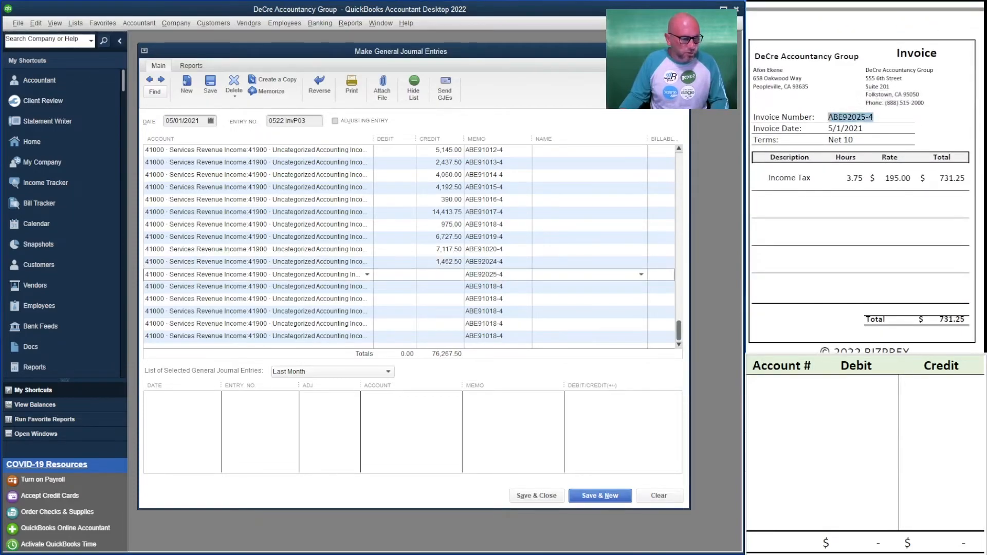
{"action": "type", "text": "731.25"}
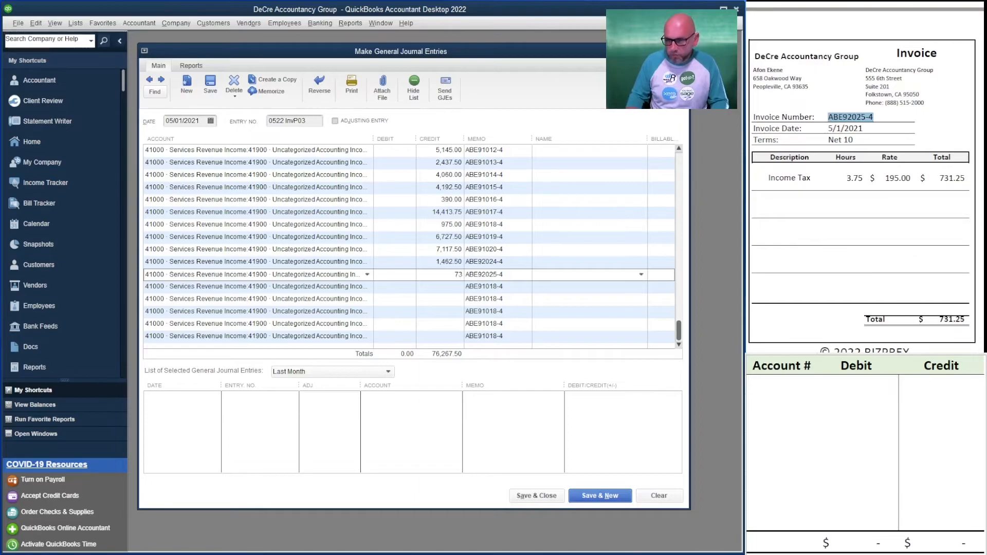
{"action": "key", "text": "Tab"}
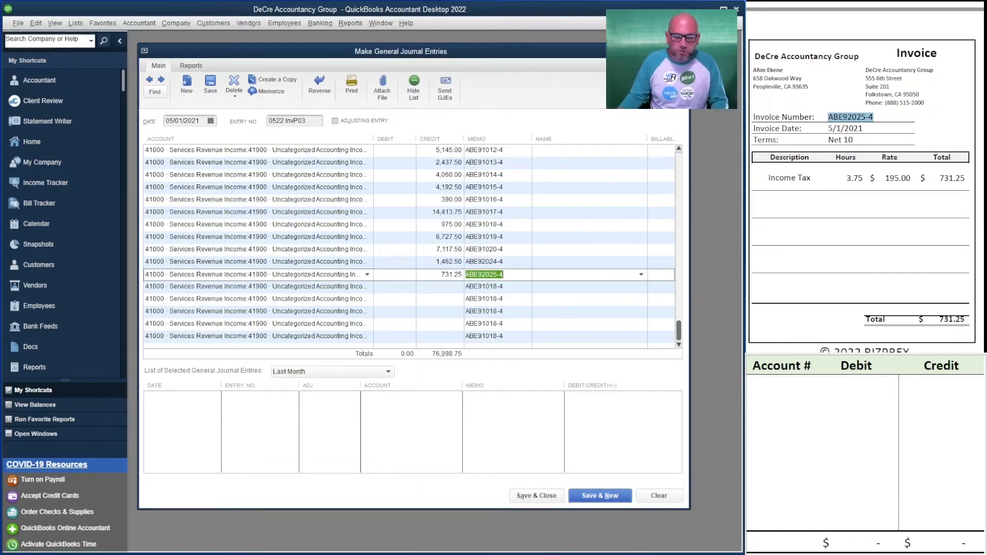
Replace the twentieth line's memo with the next invoice's number and credit that line 487.50.
{"action": "scroll", "coordinate": [864, 179], "scroll_direction": "down", "scroll_amount": 10}
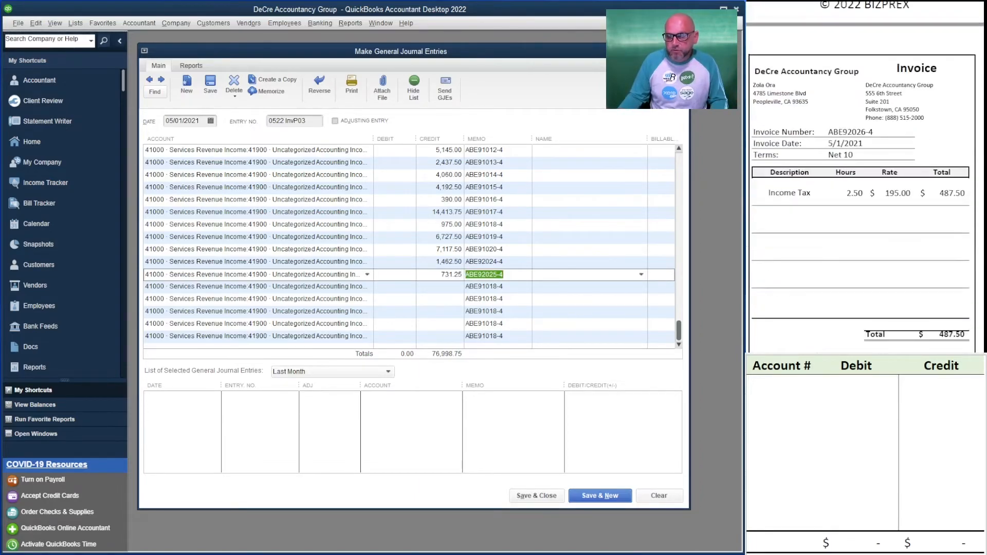
{"action": "scroll", "coordinate": [864, 179], "scroll_direction": "down", "scroll_amount": 1}
{"action": "left_click_drag", "start_coordinate": [875, 107], "coordinate": [827, 108]}
{"action": "key", "text": "ctrl+c"}
{"action": "left_click", "coordinate": [484, 287]}
{"action": "double_click", "coordinate": [485, 287]}
{"action": "key", "text": "ctrl+v"}
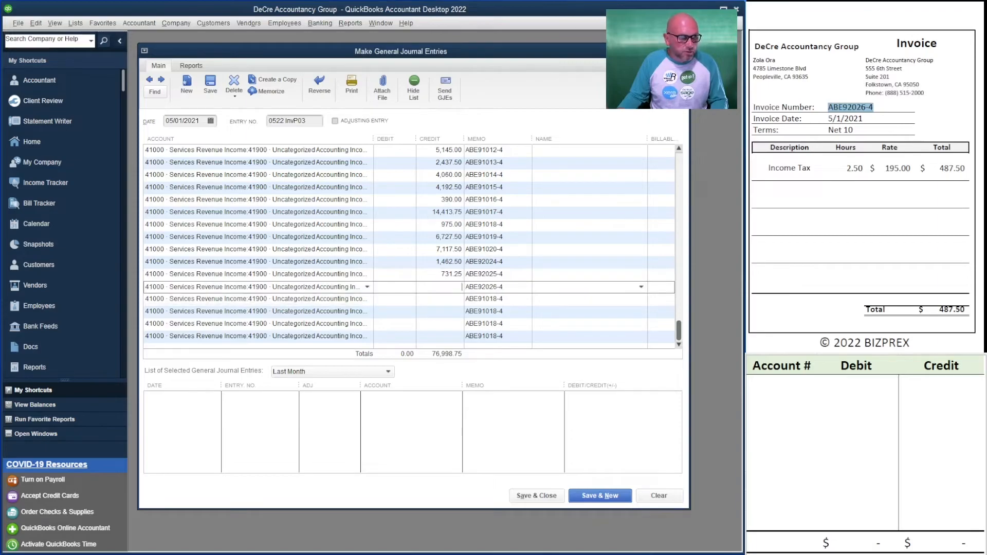
{"action": "type", "text": "487.50"}
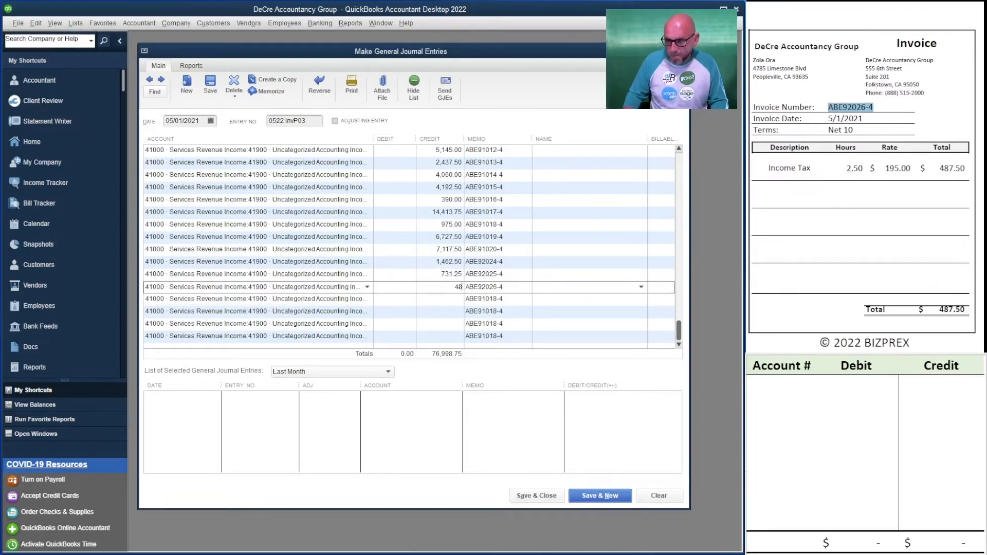
{"action": "key", "text": "Tab"}
{"action": "key", "text": "Tab"}
{"action": "key", "text": "Tab"}
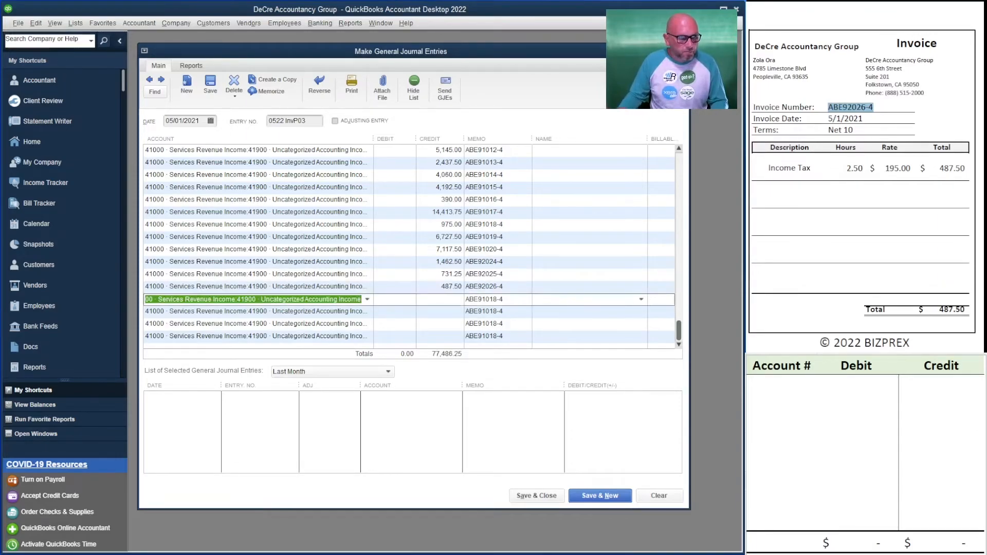
Replace the twenty-first line's memo with the next invoice's number and credit that line 585.00.
{"action": "key", "text": "Tab"}
{"action": "key", "text": "Tab"}
{"action": "scroll", "coordinate": [865, 177], "scroll_direction": "down", "scroll_amount": 5}
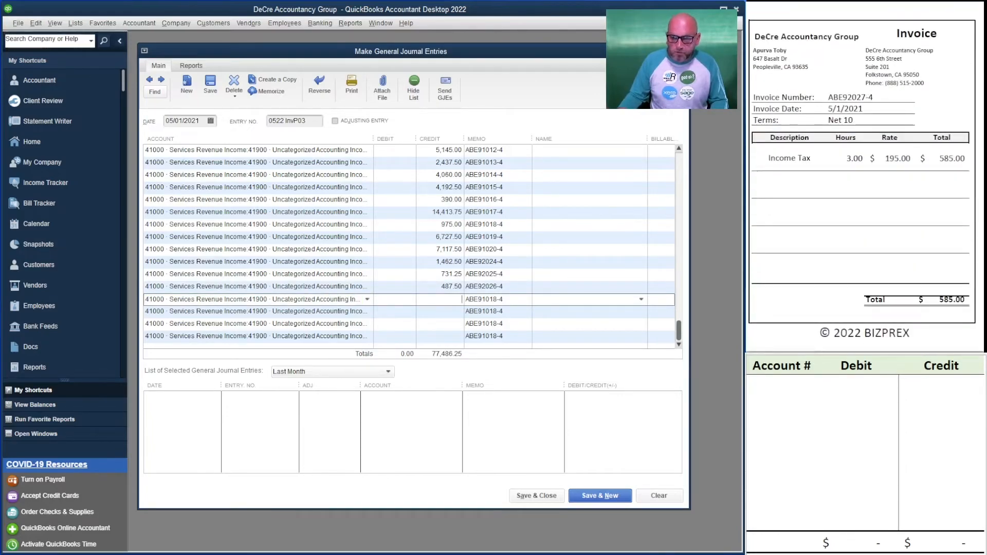
{"action": "mouse_move", "coordinate": [834, 97]}
{"action": "left_mouse_down"}
{"action": "mouse_move", "coordinate": [874, 97]}
{"action": "mouse_move", "coordinate": [828, 97]}
{"action": "mouse_move", "coordinate": [874, 97]}
{"action": "mouse_move", "coordinate": [884, 85]}
{"action": "mouse_move", "coordinate": [873, 97]}
{"action": "mouse_move", "coordinate": [828, 97]}
{"action": "left_mouse_up"}
{"action": "key", "text": "ctrl+c"}
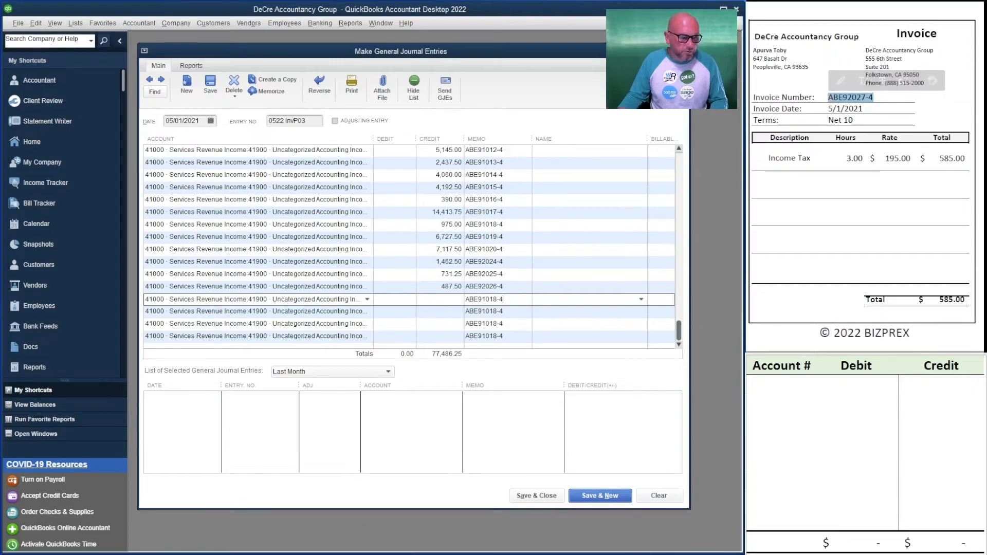
{"action": "double_click", "coordinate": [484, 299]}
{"action": "key", "text": "ctrl+v"}
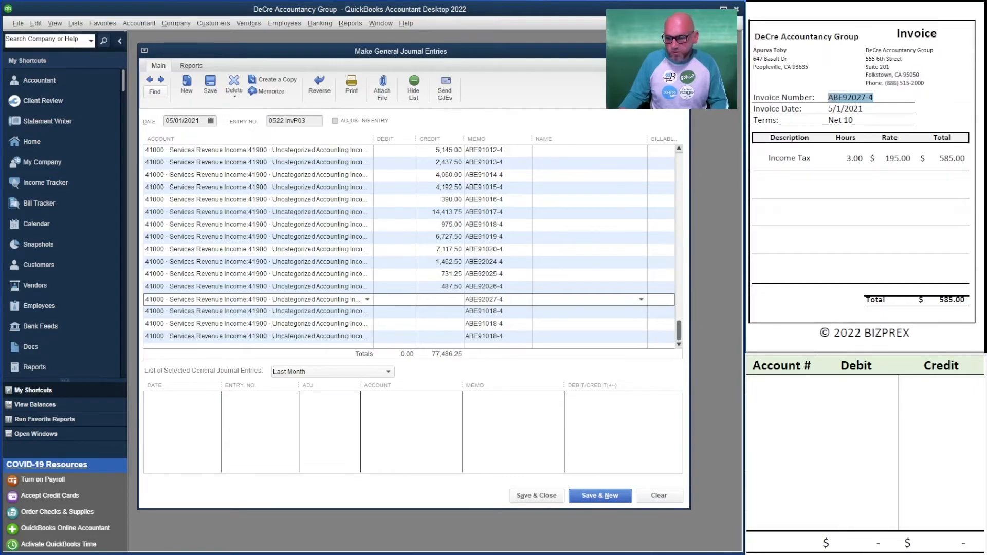
{"action": "type", "text": "585.00"}
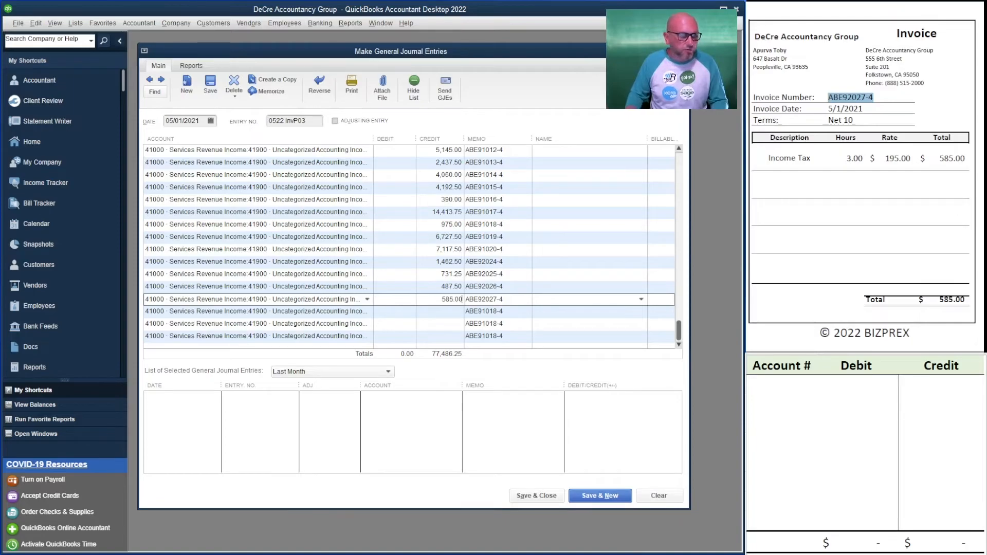
{"action": "key", "text": "Tab"}
Replace the twenty-second line's memo with the next invoice's number and credit that line 731.25.
{"action": "scroll", "coordinate": [864, 180], "scroll_direction": "down", "scroll_amount": 5}
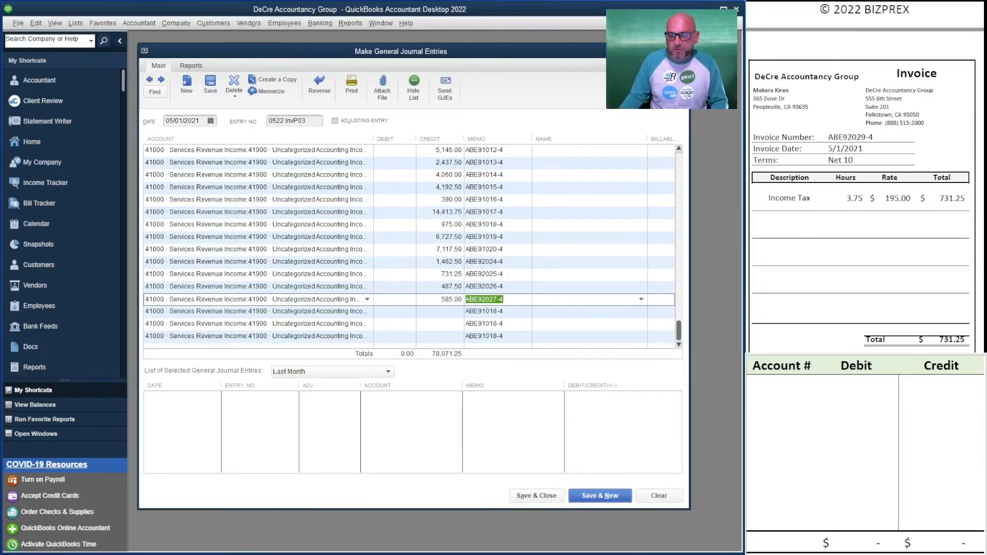
{"action": "left_click_drag", "start_coordinate": [875, 87], "coordinate": [828, 88]}
{"action": "key", "text": "ctrl+c"}
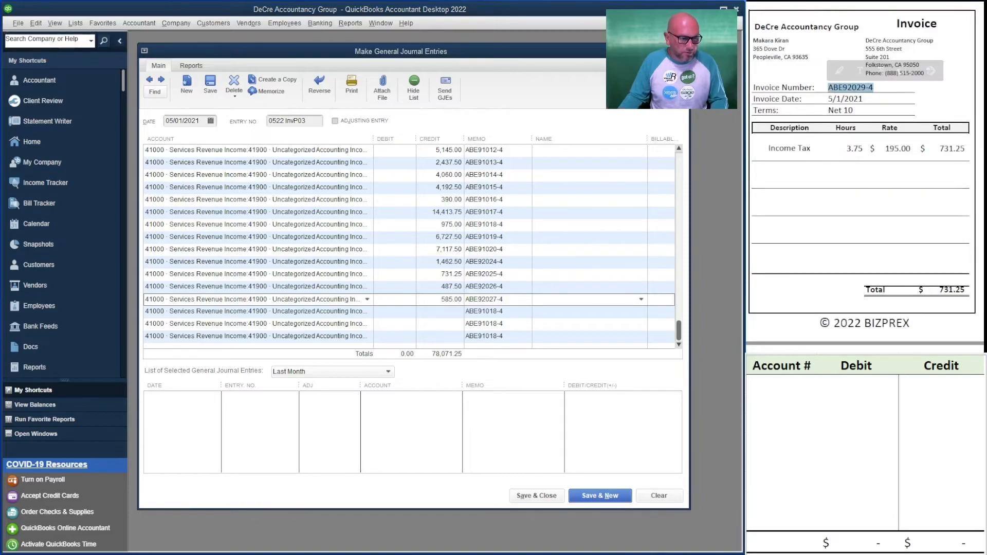
{"action": "double_click", "coordinate": [484, 312]}
{"action": "key", "text": "ctrl+v"}
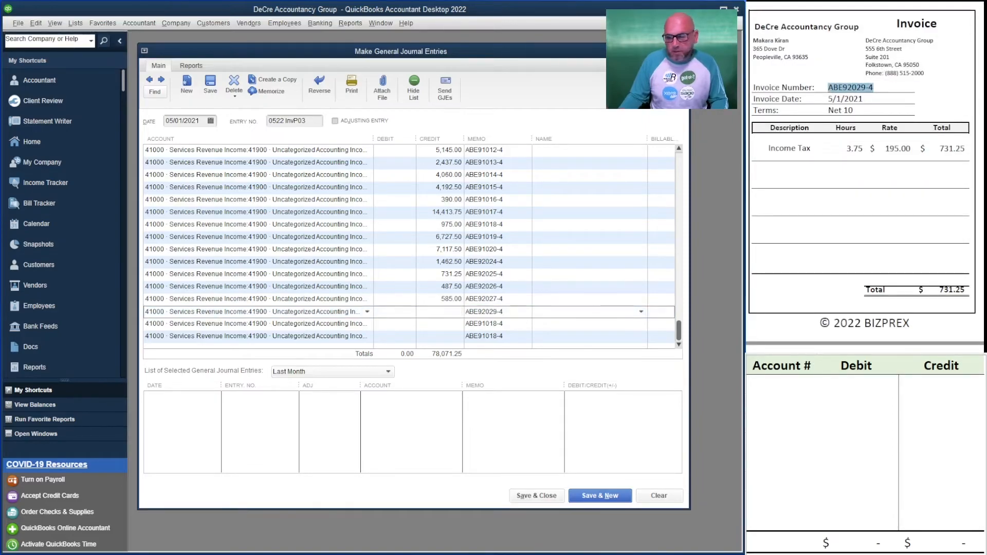
{"action": "type", "text": "731.25"}
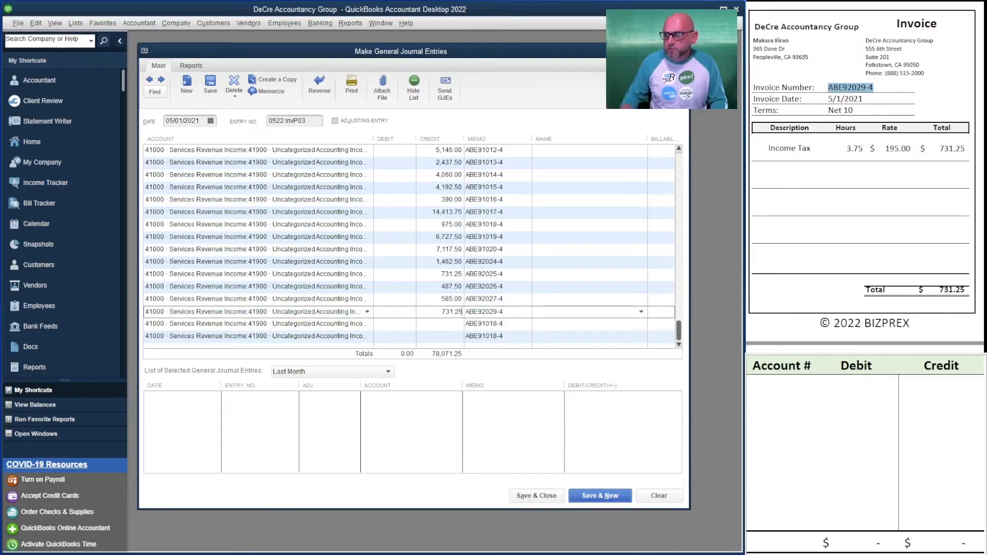
{"action": "key", "text": "Tab"}
{"action": "key", "text": "Tab"}
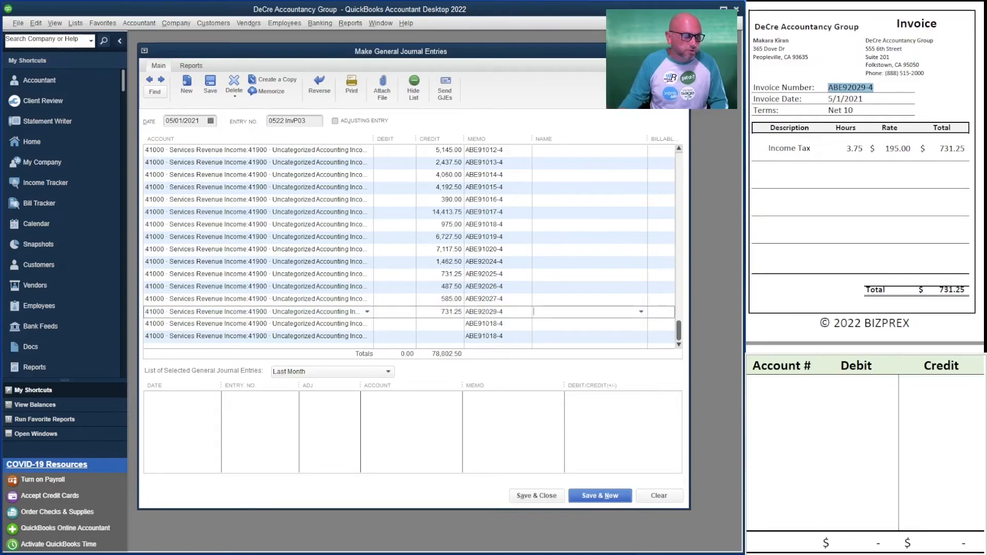
Replace the twenty-third line's memo with the last invoice's number and credit that line 536.25.
{"action": "scroll", "coordinate": [864, 175], "scroll_direction": "down", "scroll_amount": 5}
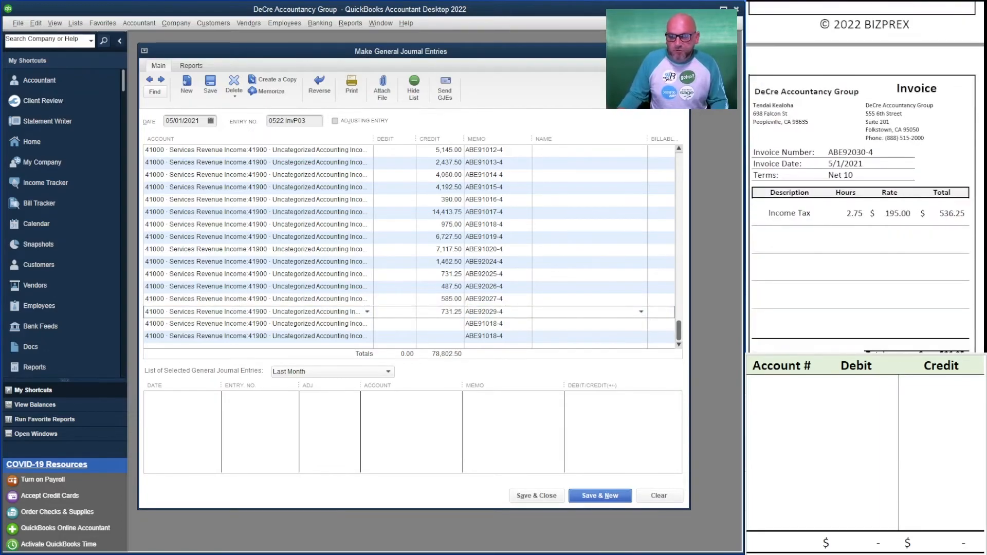
{"action": "left_click_drag", "start_coordinate": [823, 127], "coordinate": [875, 128]}
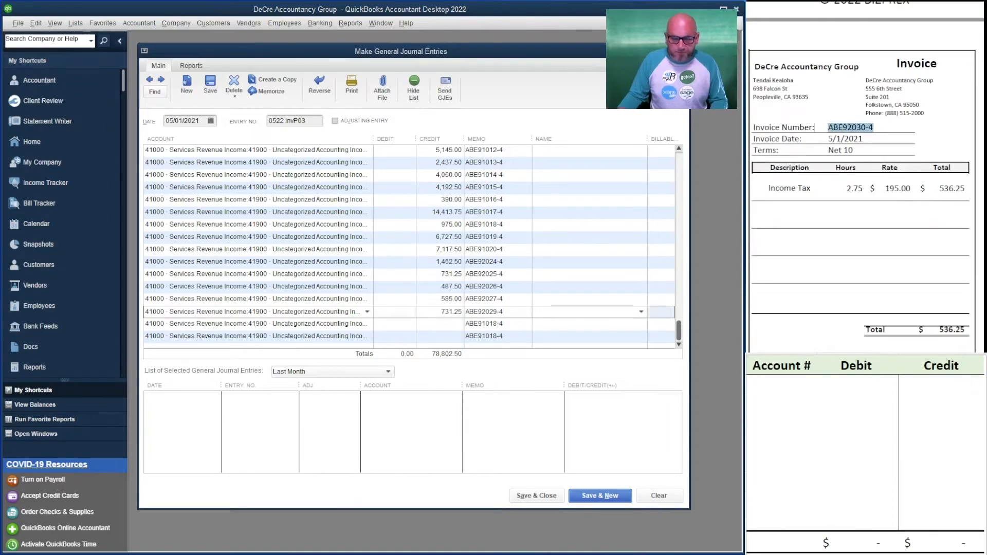
{"action": "left_click", "coordinate": [484, 324]}
{"action": "double_click", "coordinate": [485, 324]}
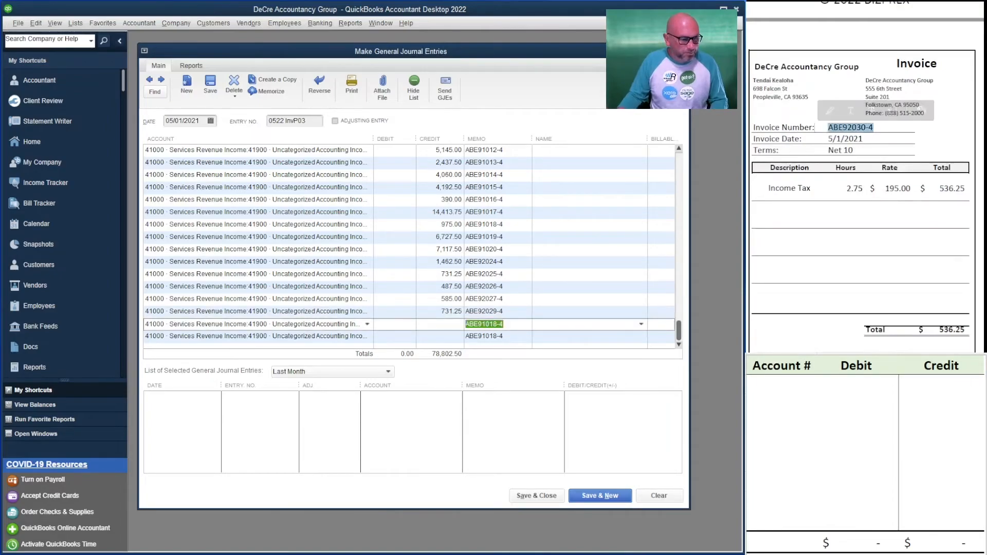
{"action": "key", "text": "ctrl+v"}
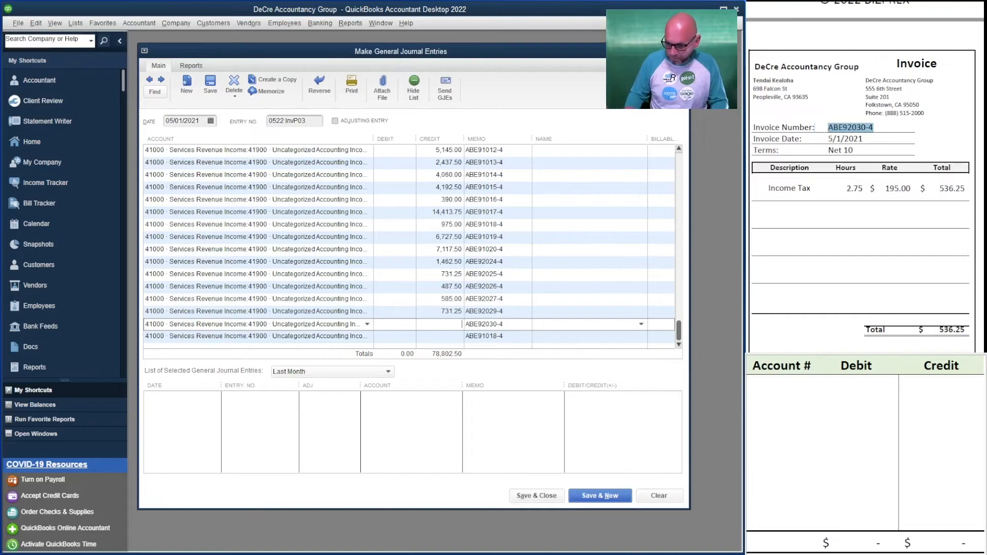
{"action": "type", "text": "536.25"}
{"action": "key", "text": "Tab"}
{"action": "key", "text": "Tab"}
Check that no invoices remain and delete the leftover income line without an amount below the last invoice line.
{"action": "left_click", "coordinate": [443, 337]}
{"action": "scroll", "coordinate": [865, 177], "scroll_direction": "down", "scroll_amount": 5}
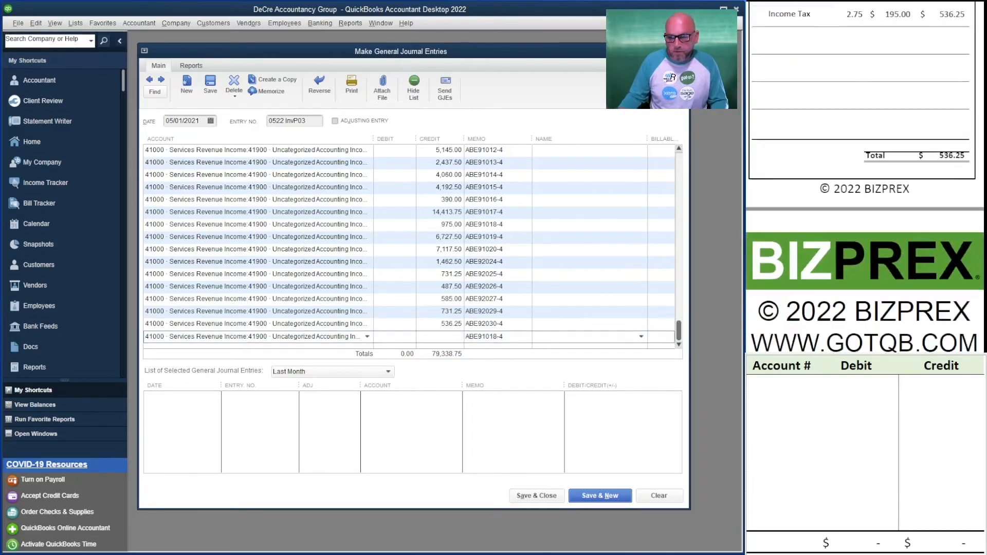
{"action": "scroll", "coordinate": [864, 178], "scroll_direction": "up", "scroll_amount": 2}
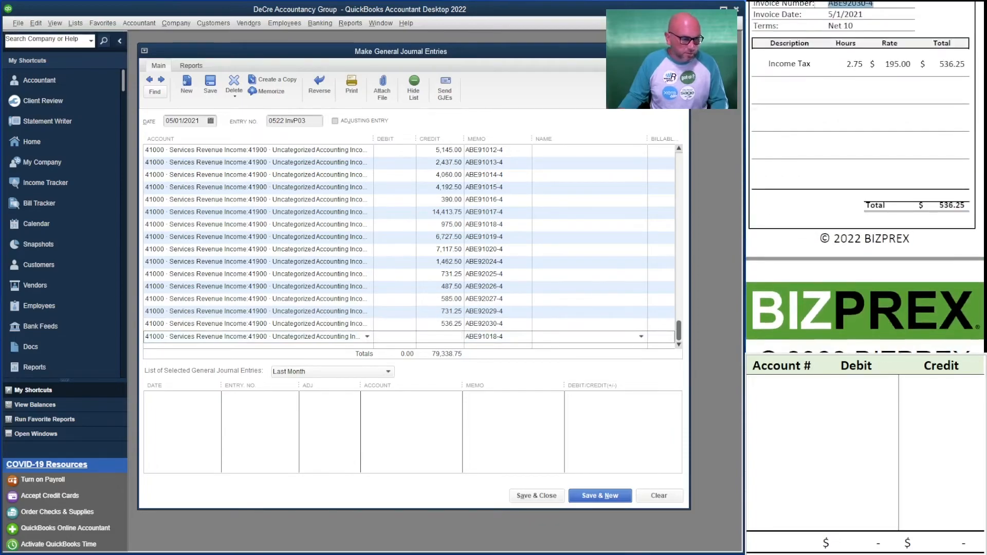
{"action": "key", "text": "ctrl+Delete"}
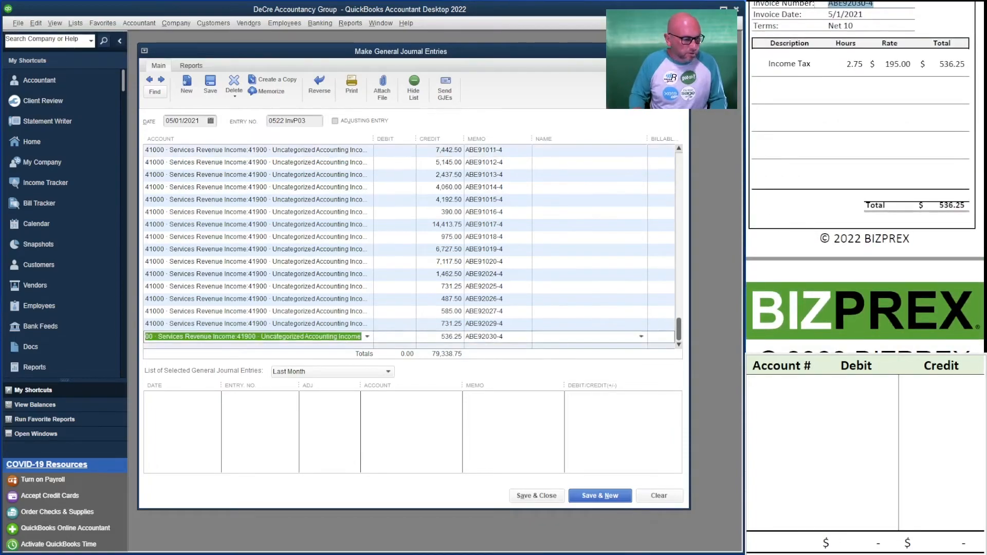
Add an 11000 Accounts Receivable line with a 79,338.75 debit below the last invoice line.
{"action": "key", "text": "Tab"}
{"action": "key", "text": "Tab"}
{"action": "key", "text": "Tab"}
{"action": "key", "text": "Tab"}
{"action": "key", "text": "Tab"}
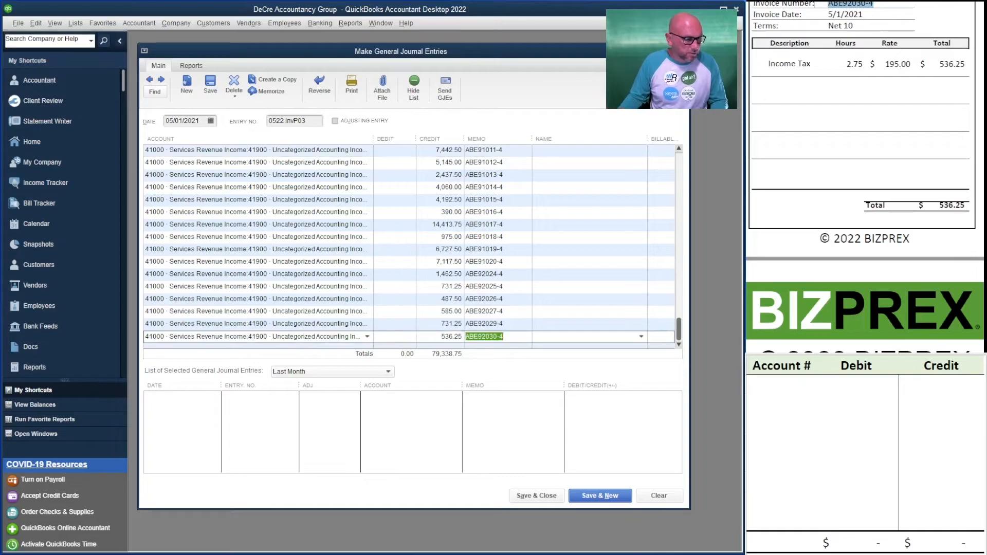
{"action": "type", "text": "11000 · Accounts Receivable"}
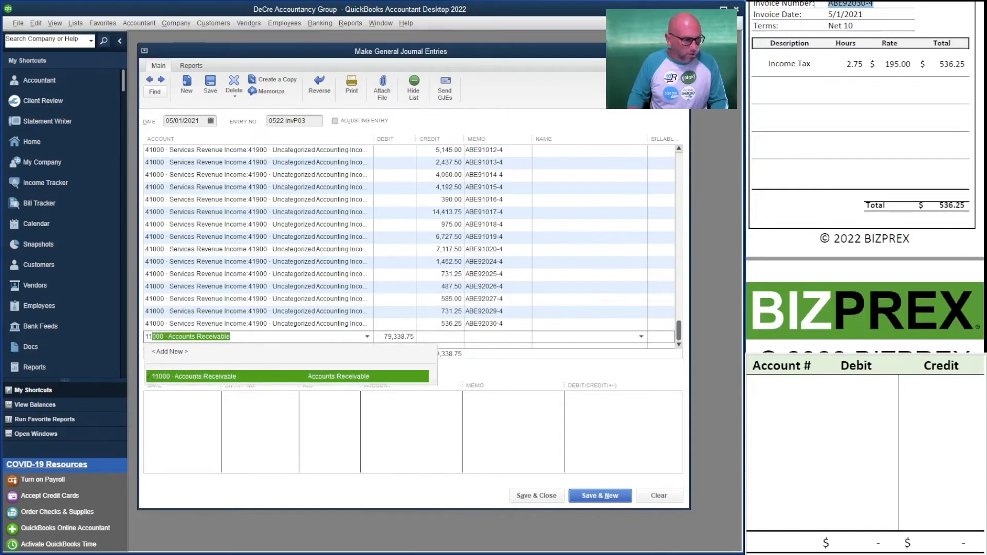
{"action": "key", "text": "Tab"}
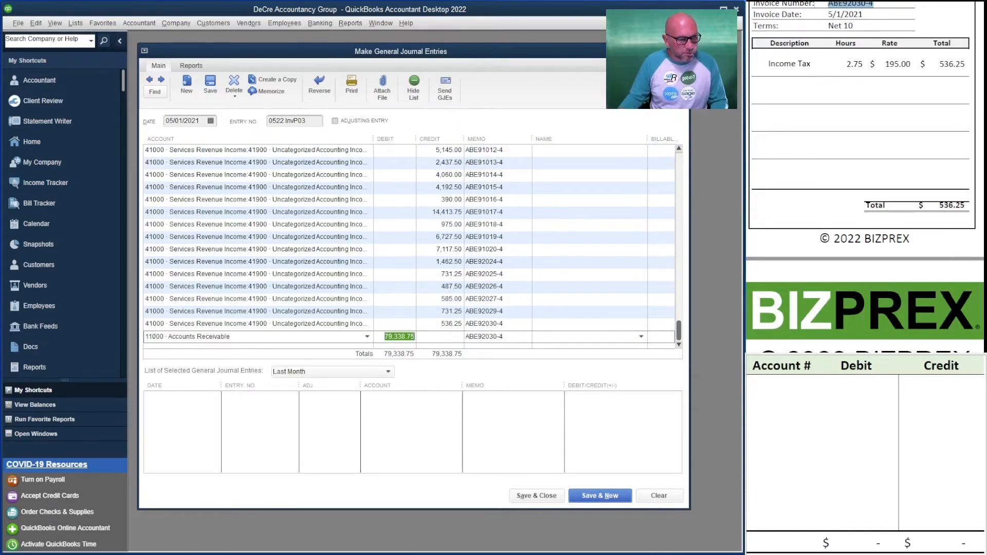
Clear the memo on the Accounts Receivable line.
{"action": "key", "text": "Tab"}
{"action": "key", "text": "Tab"}
{"action": "key", "text": "Delete"}
{"action": "key", "text": "Tab"}
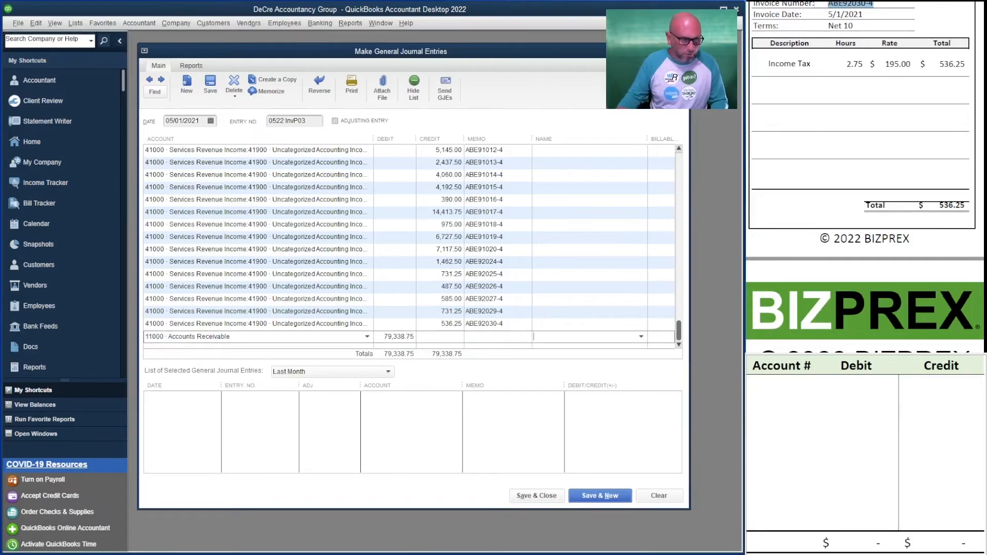
Set the first invoice line's name to the All Clients customer and copy that name.
{"action": "scroll", "coordinate": [409, 242], "scroll_direction": "up", "scroll_amount": 3}
{"action": "left_click", "coordinate": [586, 150]}
{"action": "type", "text": "all"}
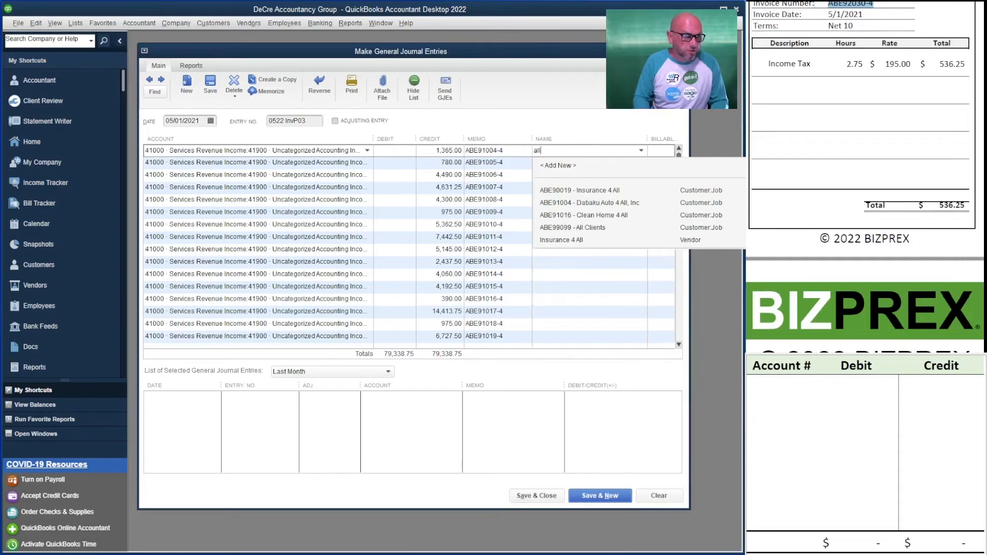
{"action": "left_click", "coordinate": [573, 228]}
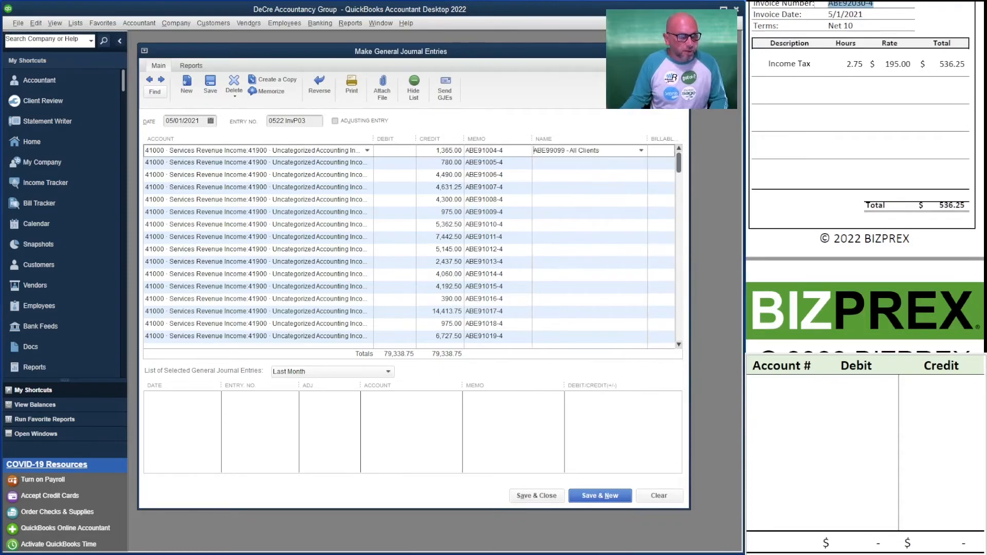
{"action": "left_click_drag", "start_coordinate": [601, 151], "coordinate": [534, 151]}
{"action": "key", "text": "ctrl+c"}
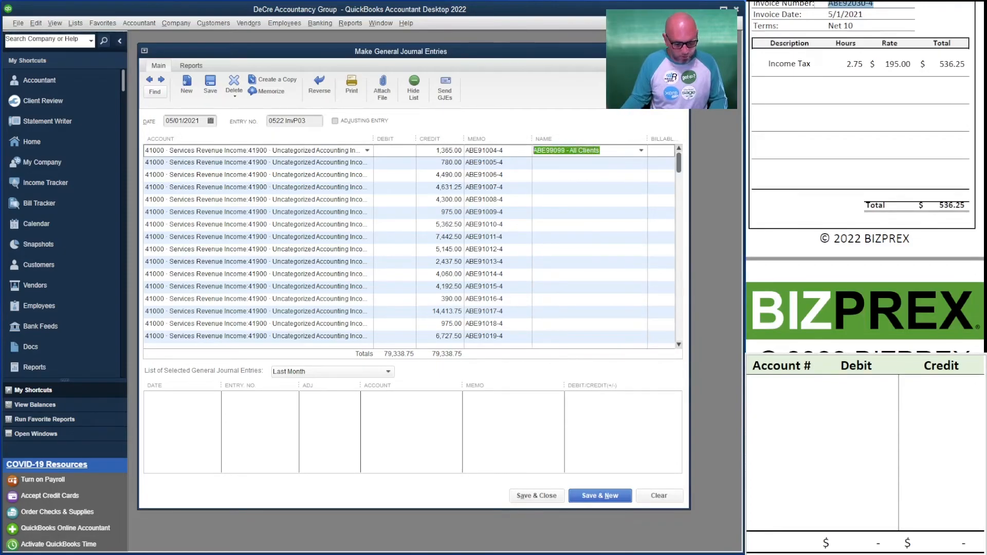
Paste the All Clients name into the second through fifteenth invoice lines.
{"action": "left_click", "coordinate": [545, 163]}
{"action": "key", "text": "ctrl+v"}
{"action": "key", "text": "Down"}
{"action": "key", "text": "ctrl+v"}
{"action": "key", "text": "Down"}
{"action": "key", "text": "ctrl+v"}
{"action": "key", "text": "Down"}
{"action": "key", "text": "ctrl+v"}
{"action": "key", "text": "Down"}
{"action": "key", "text": "ctrl+v"}
{"action": "key", "text": "Down"}
{"action": "key", "text": "ctrl+v"}
{"action": "key", "text": "Down"}
{"action": "key", "text": "ctrl+v"}
{"action": "key", "text": "Down"}
{"action": "key", "text": "ctrl+v"}
{"action": "key", "text": "Down"}
{"action": "key", "text": "ctrl+v"}
{"action": "key", "text": "Down"}
{"action": "key", "text": "ctrl+v"}
{"action": "key", "text": "Down"}
{"action": "key", "text": "ctrl+v"}
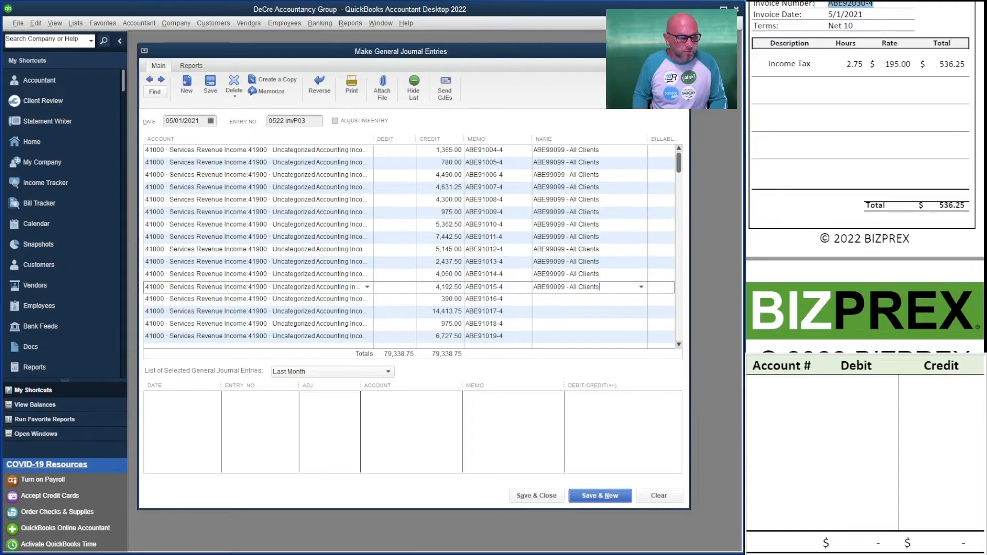
{"action": "key", "text": "Down"}
{"action": "key", "text": "ctrl+v"}
{"action": "key", "text": "Down"}
{"action": "key", "text": "ctrl+v"}
{"action": "key", "text": "Down"}
{"action": "key", "text": "ctrl+v"}
Paste the All Clients name into the sixteenth through twenty-third invoice lines and the Accounts Receivable line.
{"action": "key", "text": "Down"}
{"action": "key", "text": "Down"}
{"action": "key", "text": "Down"}
{"action": "key", "text": "Down"}
{"action": "key", "text": "Down"}
{"action": "key", "text": "Down"}
{"action": "key", "text": "Down"}
{"action": "key", "text": "Down"}
{"action": "key", "text": "Down"}
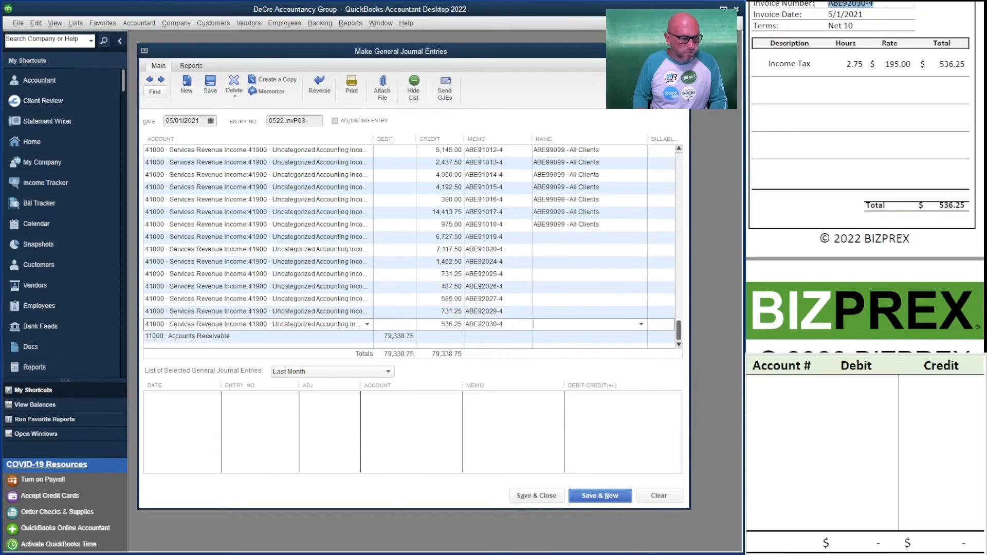
{"action": "key", "text": "ctrl+v"}
{"action": "key", "text": "Up"}
{"action": "key", "text": "ctrl+v"}
{"action": "key", "text": "Up"}
{"action": "key", "text": "ctrl+v"}
{"action": "key", "text": "Up"}
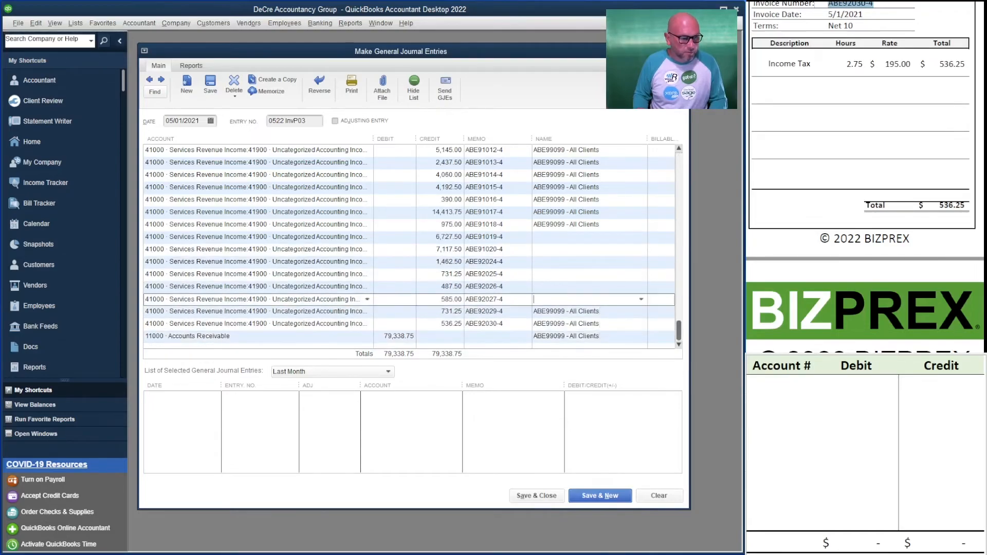
{"action": "key", "text": "ctrl+v"}
{"action": "key", "text": "Up"}
{"action": "key", "text": "ctrl+v"}
{"action": "key", "text": "ctrl+Up"}
{"action": "key", "text": "ctrl+v"}
{"action": "key", "text": "Up"}
{"action": "key", "text": "ctrl+v"}
{"action": "key", "text": "Up"}
{"action": "key", "text": "ctrl+v"}
{"action": "key", "text": "Up"}
{"action": "key", "text": "ctrl+v"}
{"action": "key", "text": "Up"}
{"action": "key", "text": "ctrl+v"}
{"action": "key", "text": "Down"}
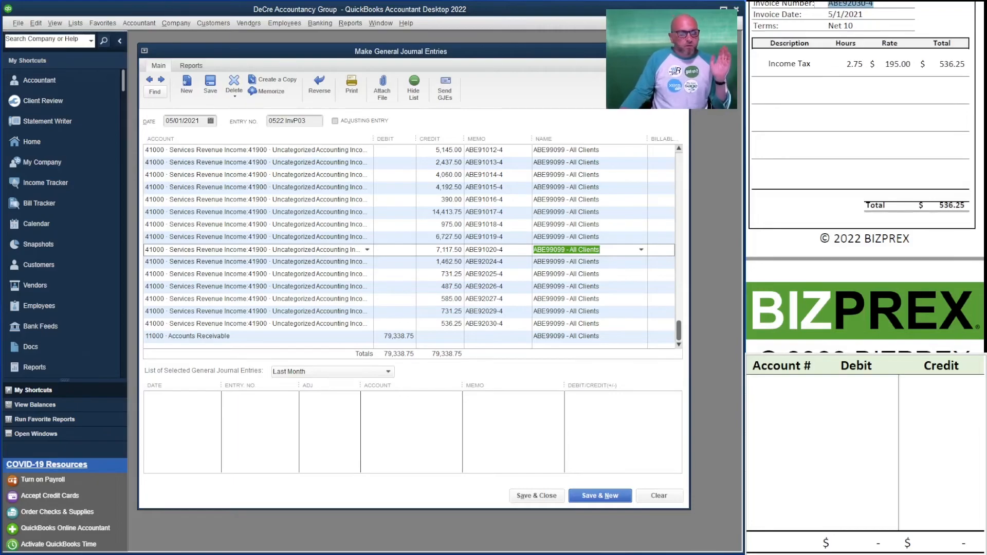
Enlarge the journal entry window and review the accounts, amounts, memos and names from the first line to the last.
{"action": "scroll", "coordinate": [409, 247], "scroll_direction": "up", "scroll_amount": 3}
{"action": "left_click_drag", "start_coordinate": [414, 509], "coordinate": [414, 551]}
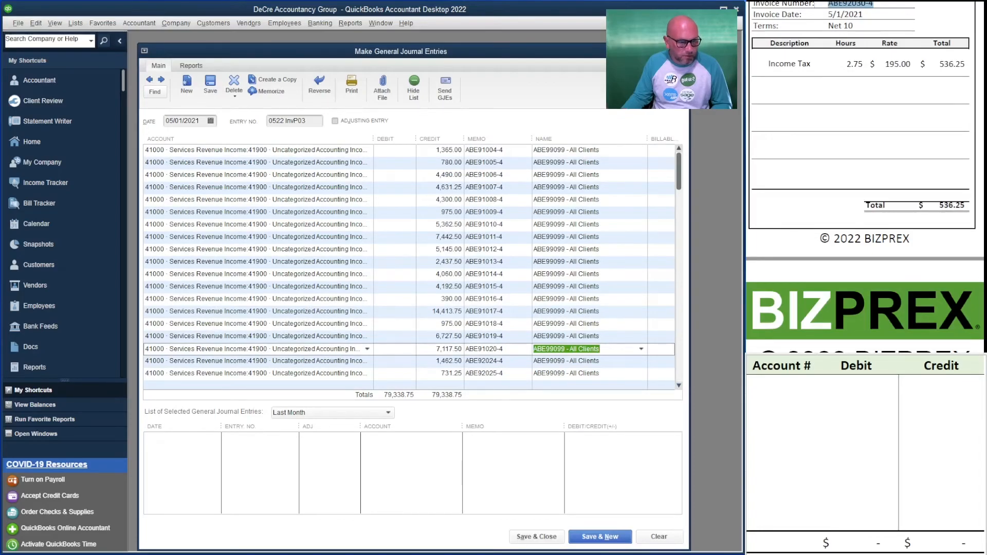
{"action": "key", "text": "Page_Down"}
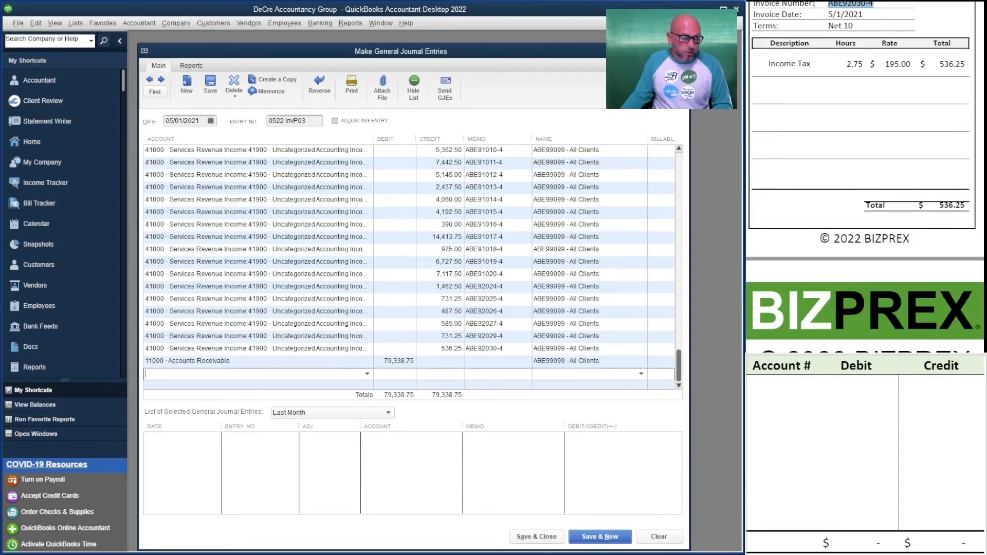
{"action": "scroll", "coordinate": [411, 263], "scroll_direction": "up", "scroll_amount": 2}
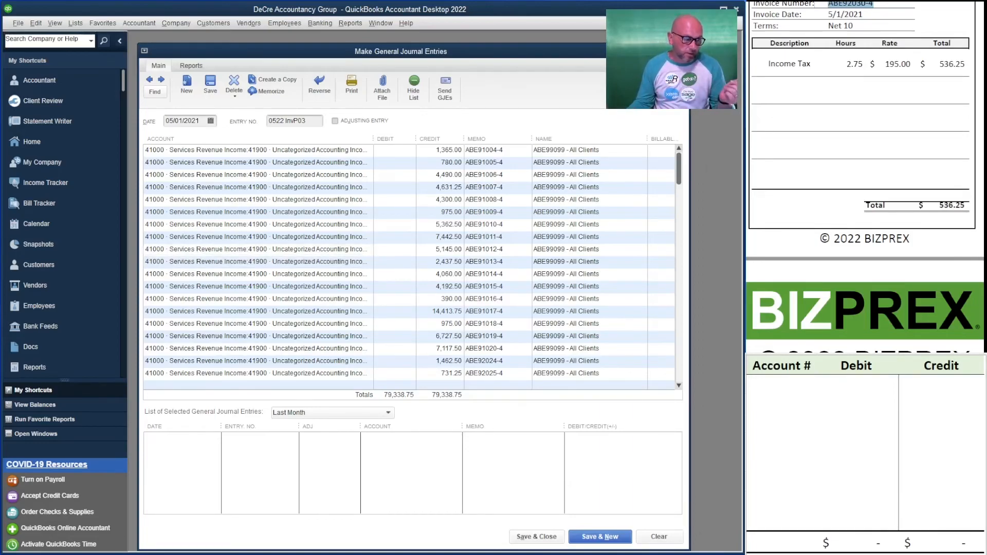
{"action": "scroll", "coordinate": [329, 262], "scroll_direction": "down", "scroll_amount": 2}
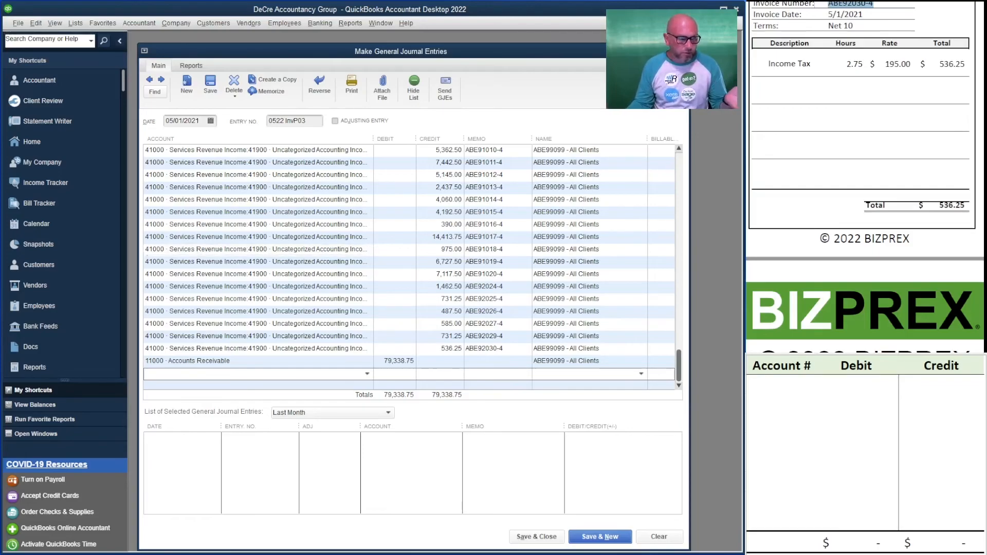
{"action": "scroll", "coordinate": [409, 265], "scroll_direction": "up", "scroll_amount": 2}
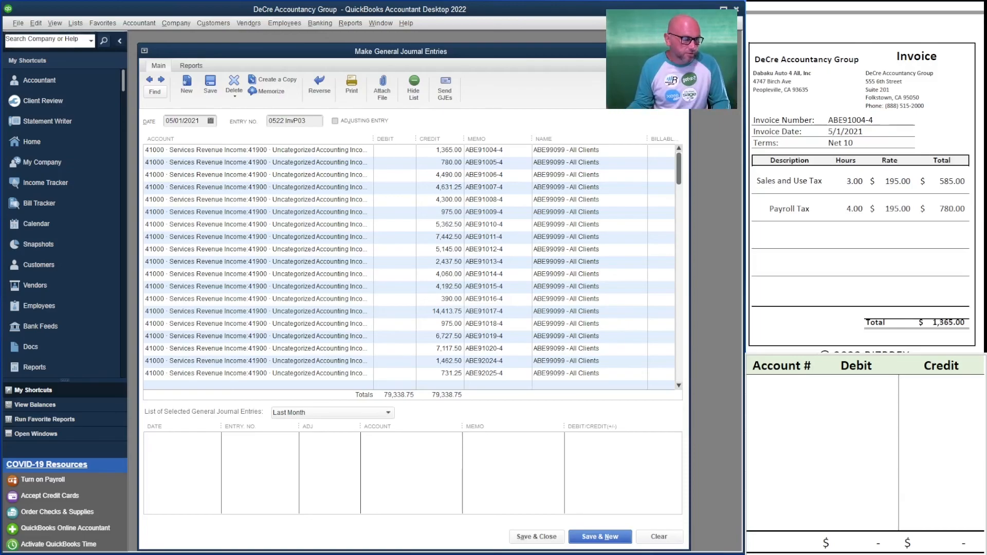
{"action": "scroll", "coordinate": [258, 250], "scroll_direction": "down", "scroll_amount": 3}
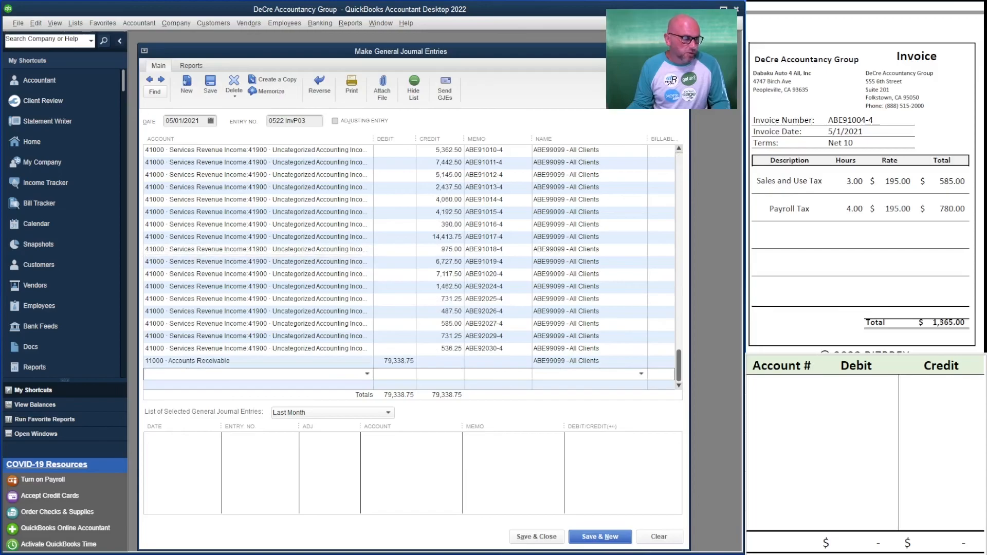
Look through the invoice document from the first invoice to its end to check that every invoice is covered.
{"action": "scroll", "coordinate": [864, 196], "scroll_direction": "down", "scroll_amount": 3}
{"action": "scroll", "coordinate": [864, 196], "scroll_direction": "down", "scroll_amount": 20}
{"action": "scroll", "coordinate": [864, 196], "scroll_direction": "down", "scroll_amount": 20}
{"action": "scroll", "coordinate": [864, 196], "scroll_direction": "down", "scroll_amount": 15}
{"action": "scroll", "coordinate": [864, 196], "scroll_direction": "down", "scroll_amount": 20}
{"action": "scroll", "coordinate": [864, 195], "scroll_direction": "down", "scroll_amount": 15}
{"action": "scroll", "coordinate": [864, 195], "scroll_direction": "down", "scroll_amount": 20}
{"action": "scroll", "coordinate": [864, 196], "scroll_direction": "down", "scroll_amount": 20}
{"action": "scroll", "coordinate": [864, 196], "scroll_direction": "down", "scroll_amount": 15}
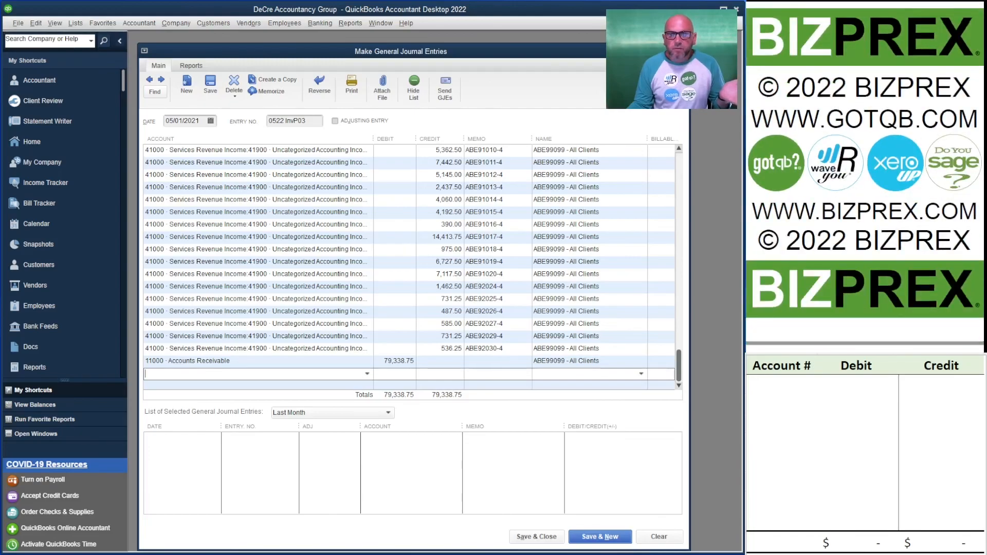
{"action": "scroll", "coordinate": [864, 195], "scroll_direction": "up", "scroll_amount": 1}
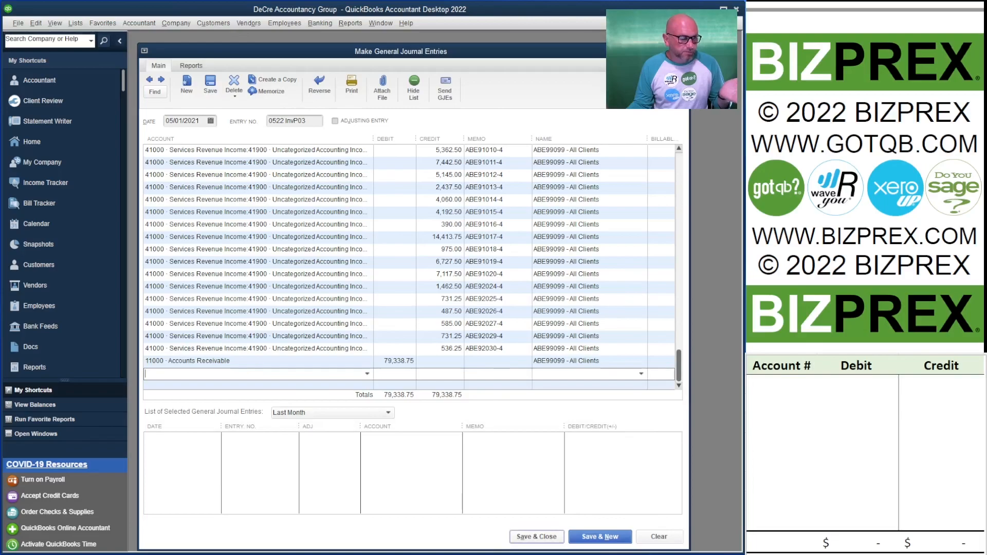
Save and close the 05/01/2021 journal entry.
{"action": "left_click", "coordinate": [537, 537]}
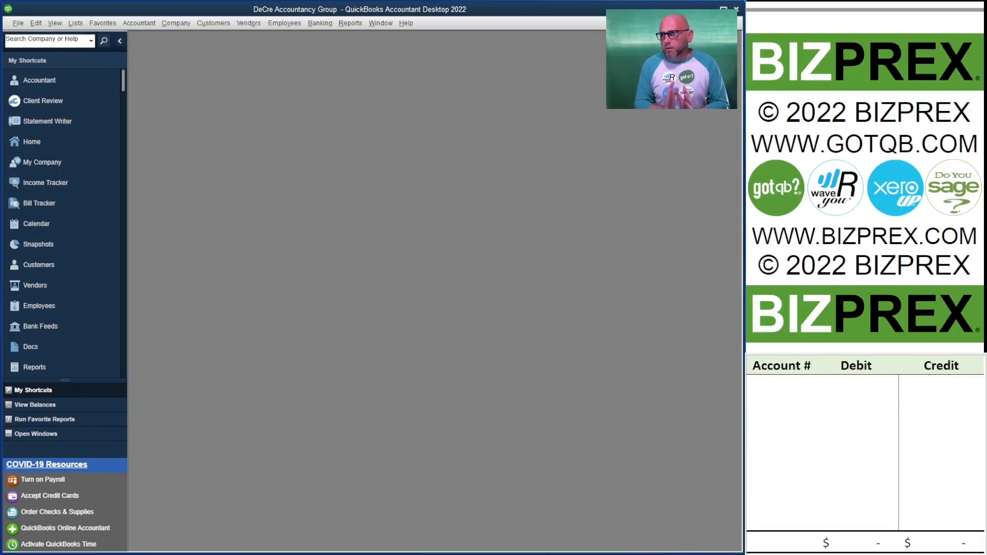